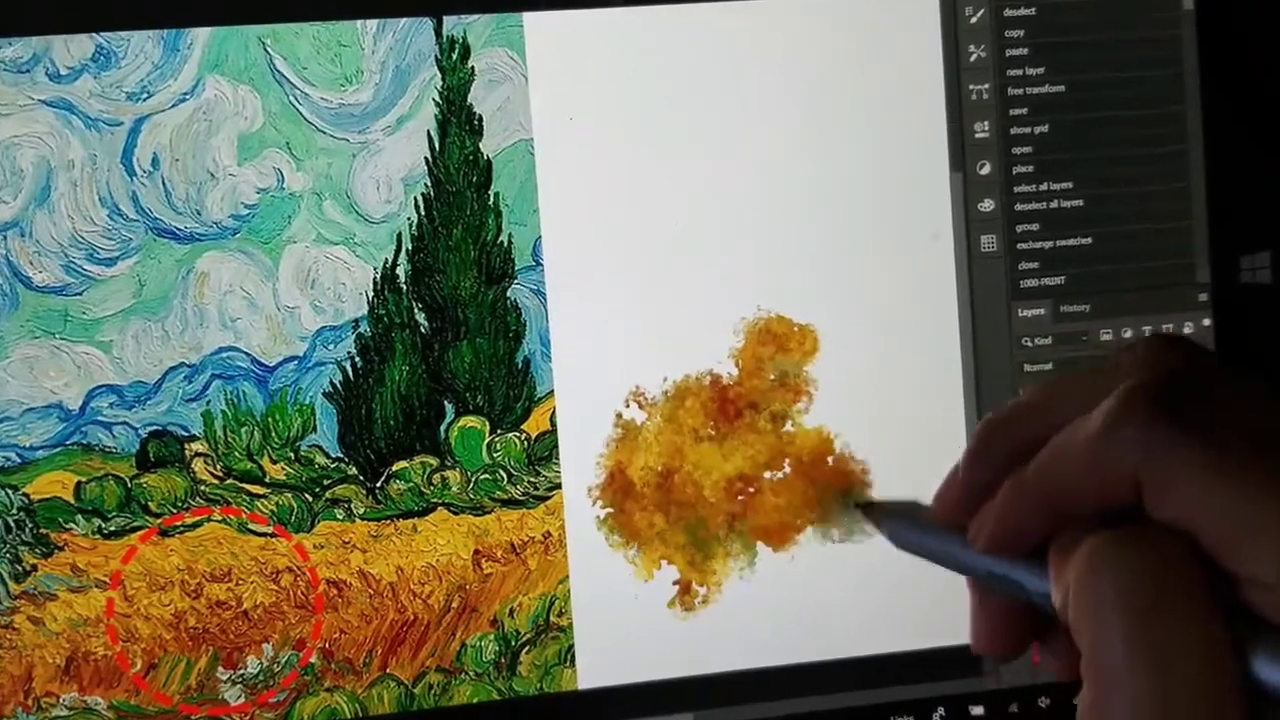
Step: Extend the golden wheat-field texture beside the cypress painting and browse the yellow and orange palette images
drag(858, 508, 897, 528)
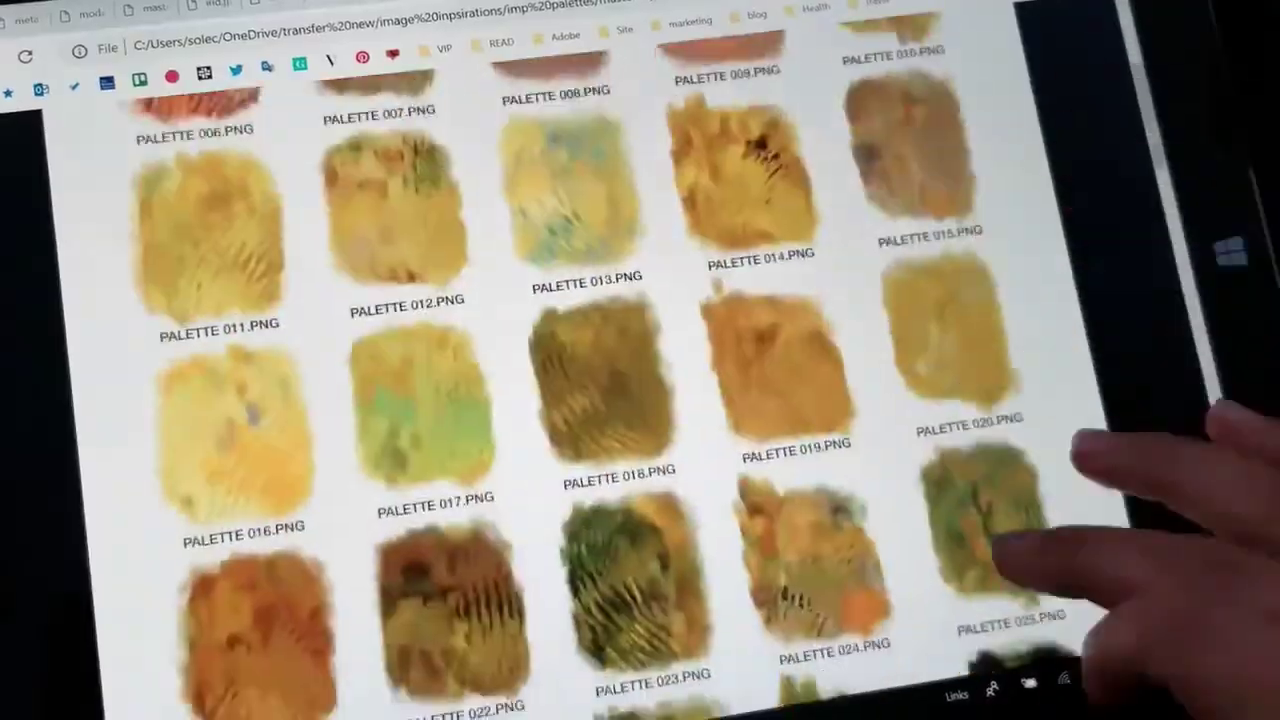
scroll(1000, 400, down, 10)
scroll(1000, 450, down, 3)
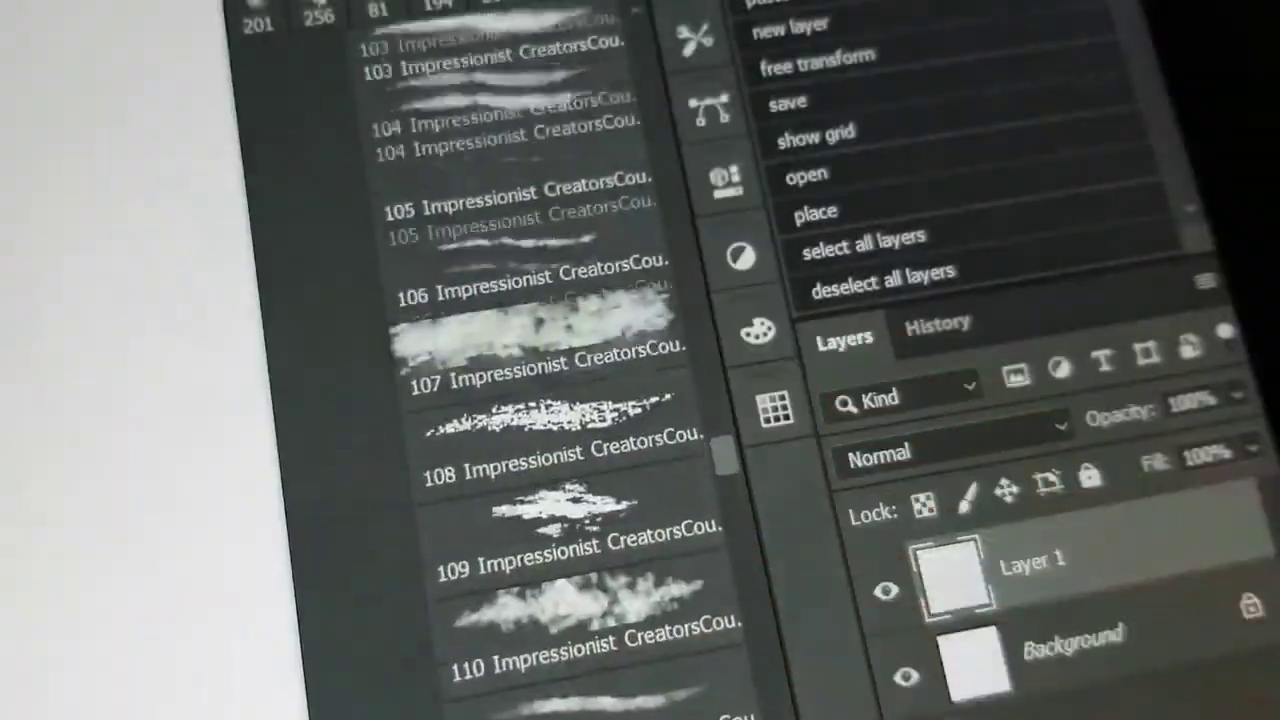
Step: Browse the Impressionist brush presets numbered 92 to 110 and examine the sunflower painting up close
scroll(570, 430, up, 5)
scroll(585, 350, up, 3)
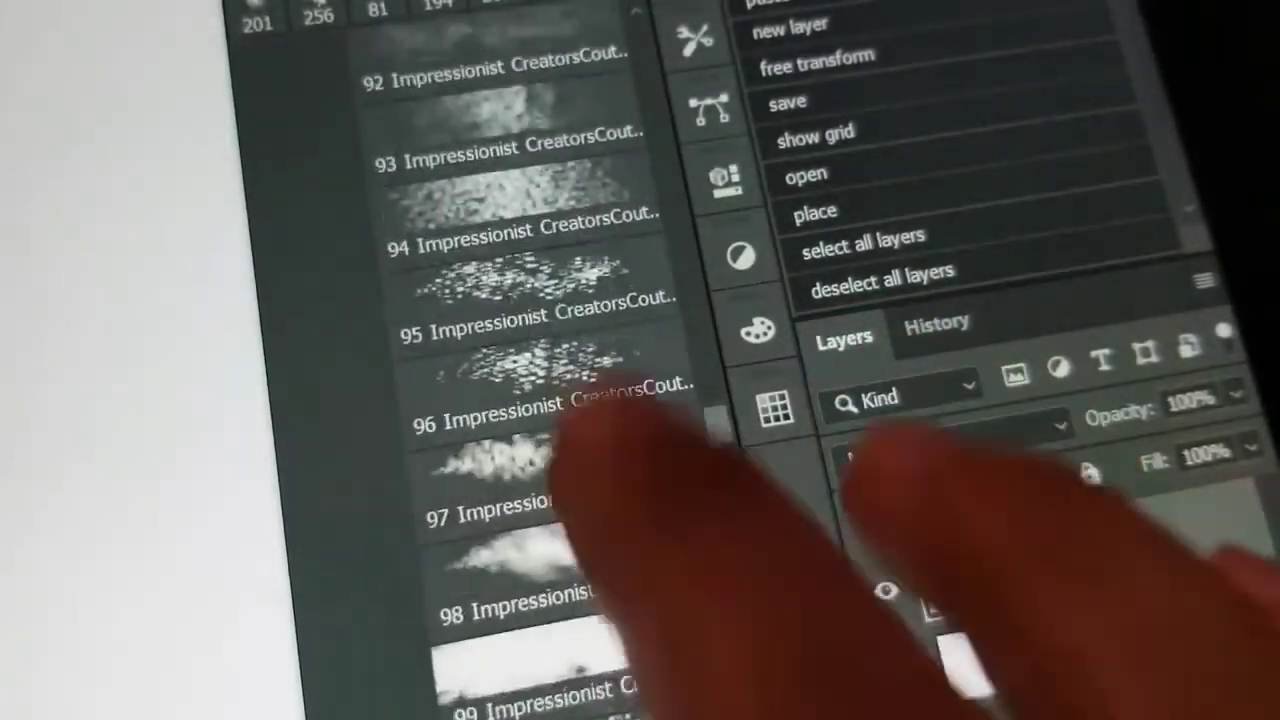
scroll(600, 370, up, 3)
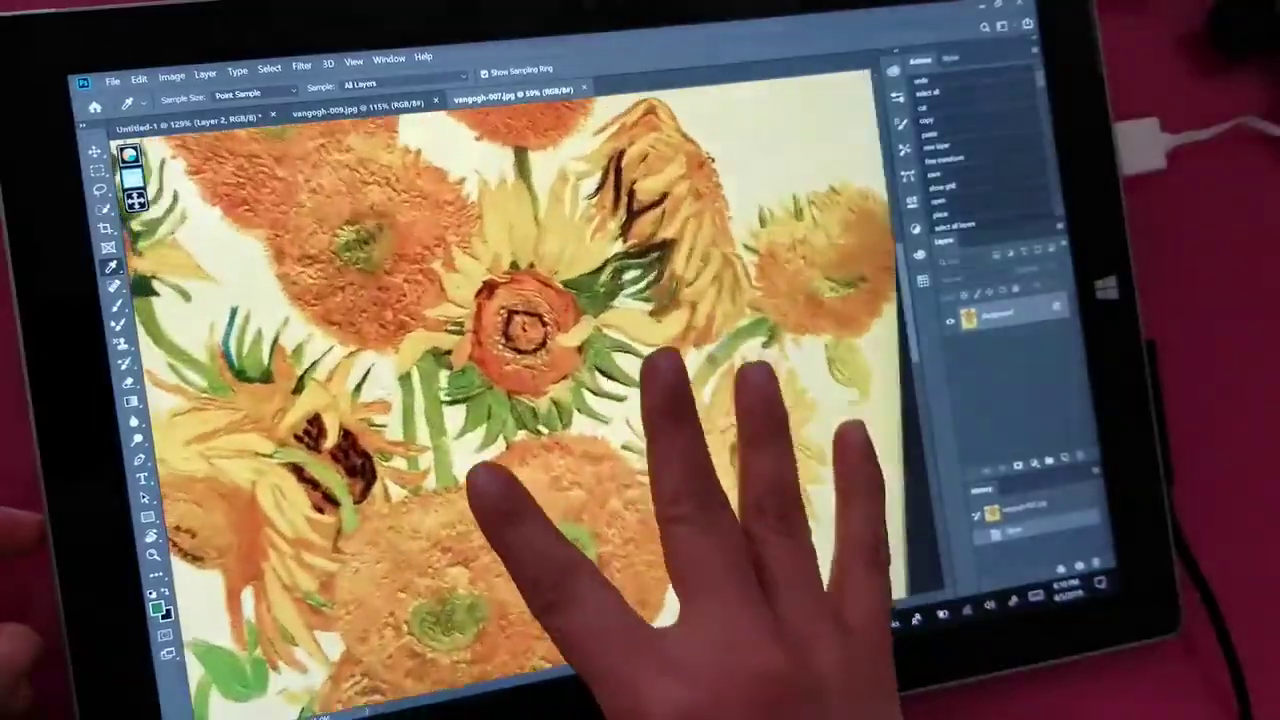
scroll(629, 486, up, 3)
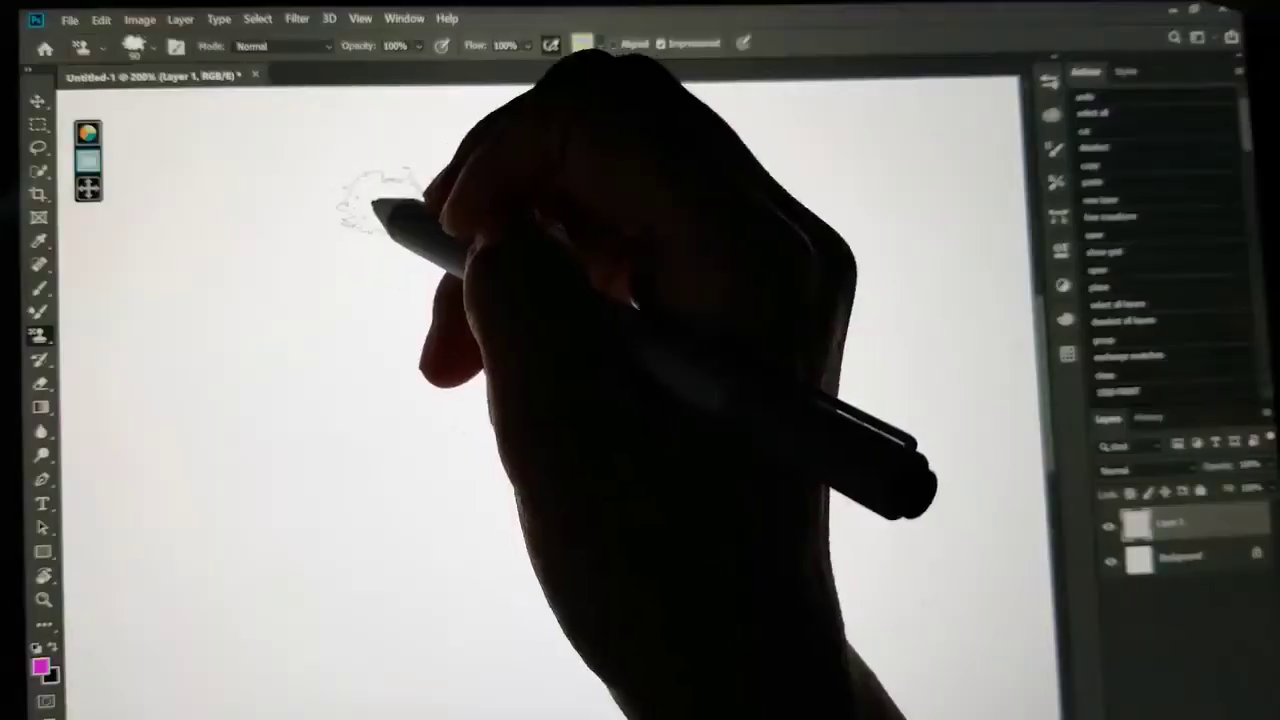
Step: Try a brush on the blank canvas and paint the Venice painting's dome and rippling water colours beside it
mouse_move(371, 200)
mouse_down()
mouse_move(423, 251)
mouse_move(366, 443)
mouse_move(548, 300)
mouse_move(540, 420)
mouse_up()
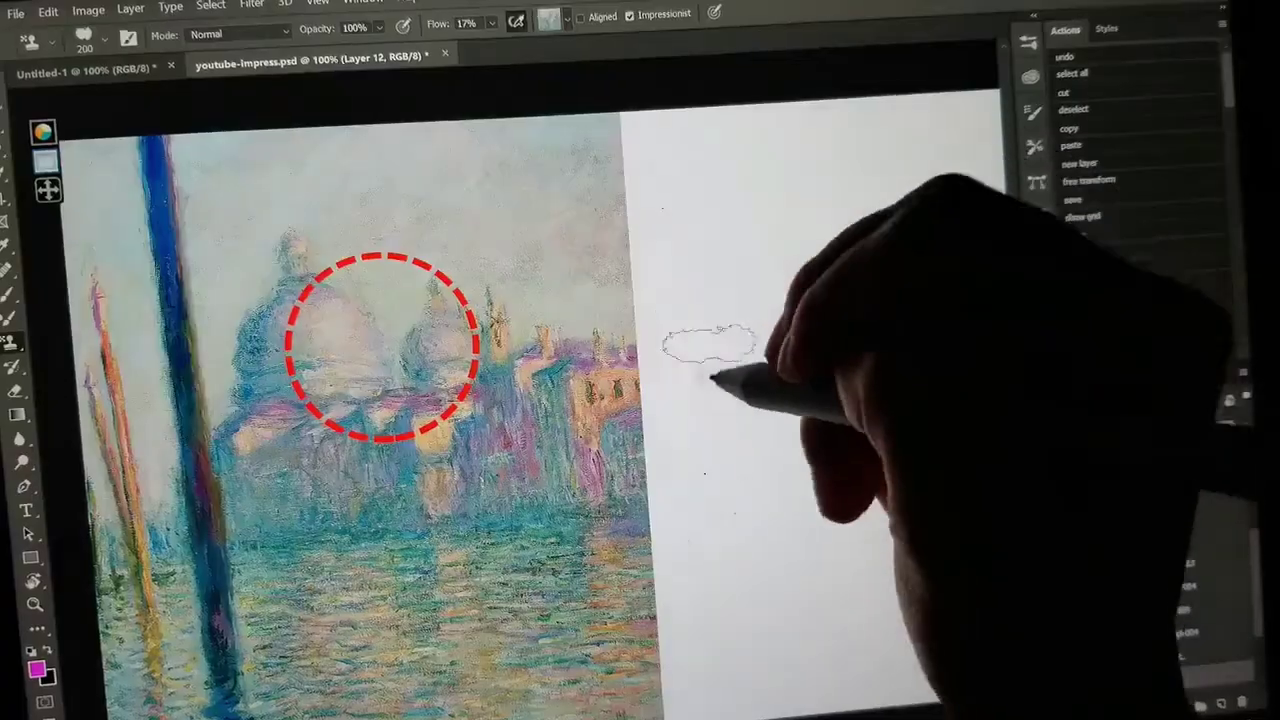
mouse_move(708, 345)
mouse_down()
mouse_move(708, 495)
mouse_move(735, 243)
mouse_move(763, 530)
mouse_move(768, 325)
mouse_move(811, 330)
mouse_move(843, 470)
mouse_move(858, 430)
mouse_move(878, 442)
mouse_move(898, 212)
mouse_move(923, 555)
mouse_move(963, 330)
mouse_move(986, 400)
mouse_up()
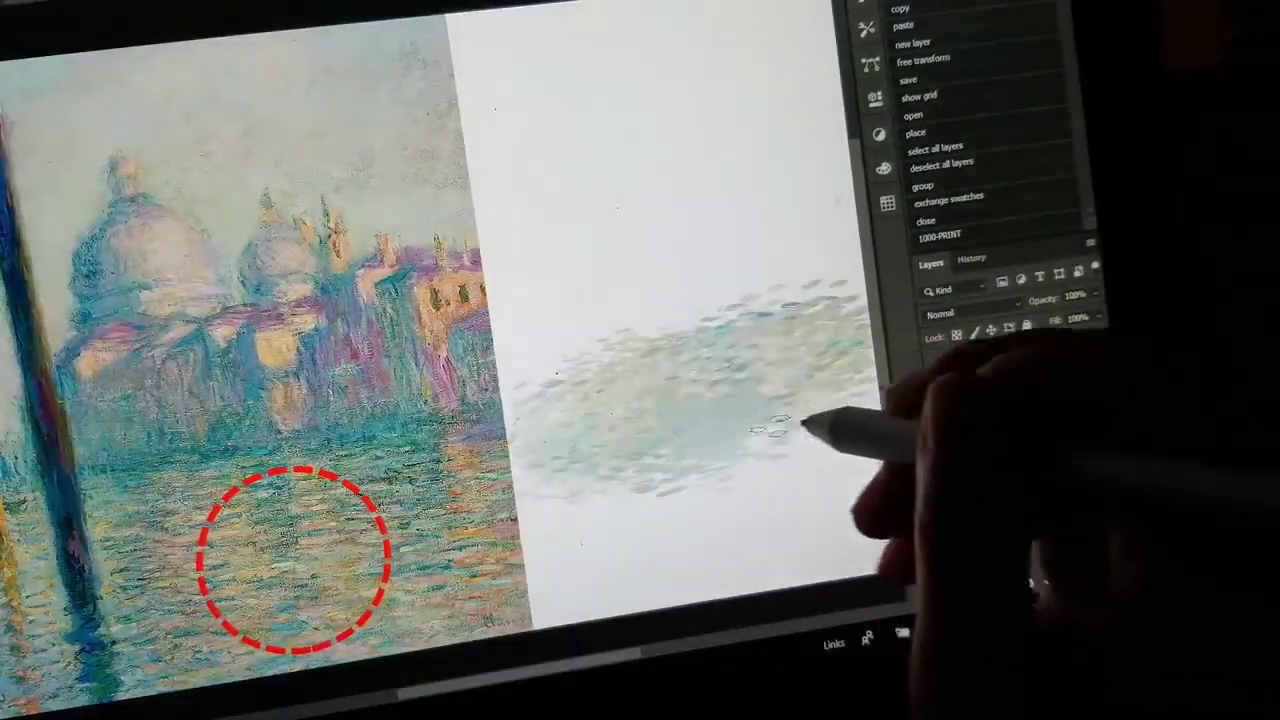
mouse_move(257, 243)
mouse_down()
mouse_move(279, 283)
mouse_move(385, 211)
mouse_move(374, 286)
mouse_move(307, 413)
mouse_move(485, 325)
mouse_move(472, 405)
mouse_move(522, 381)
mouse_move(535, 425)
mouse_move(650, 408)
mouse_move(624, 500)
mouse_move(700, 406)
mouse_move(735, 390)
mouse_move(700, 512)
mouse_up()
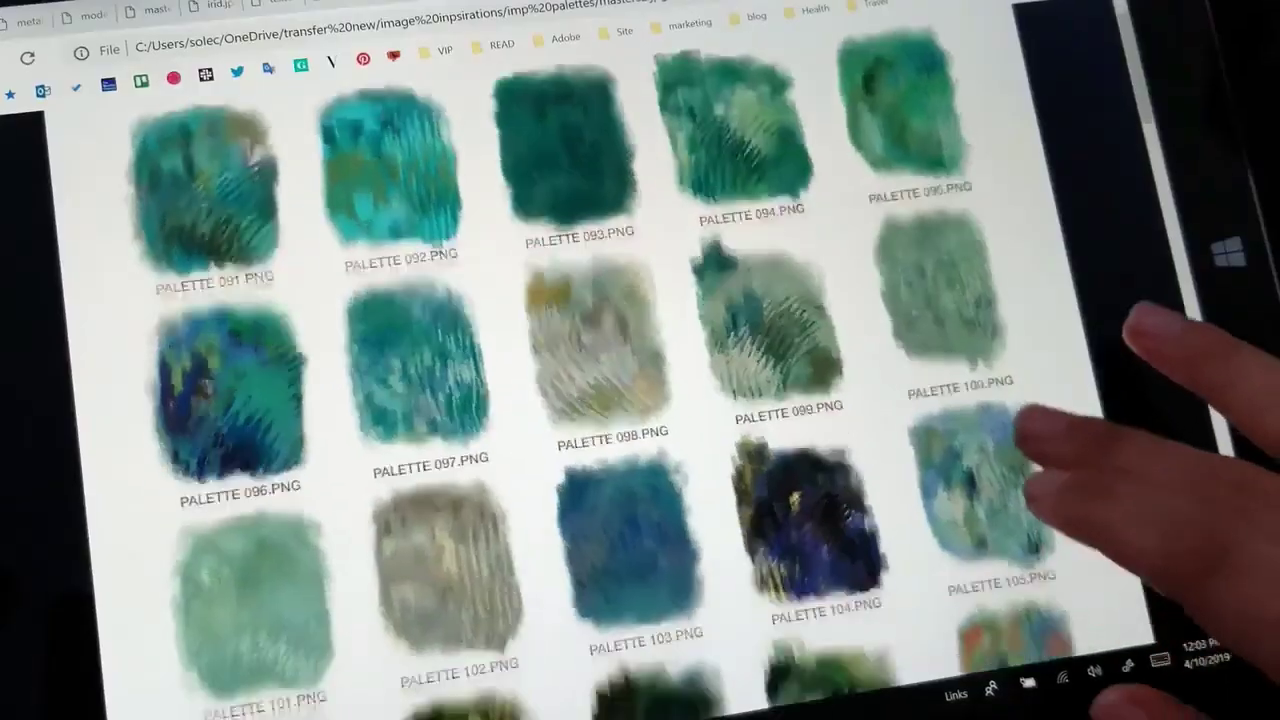
Step: Browse the teal and green palette images and paint the dancers' pink skirt colours on the blank area beside the painting
scroll(1100, 430, down, 5)
scroll(1110, 450, down, 10)
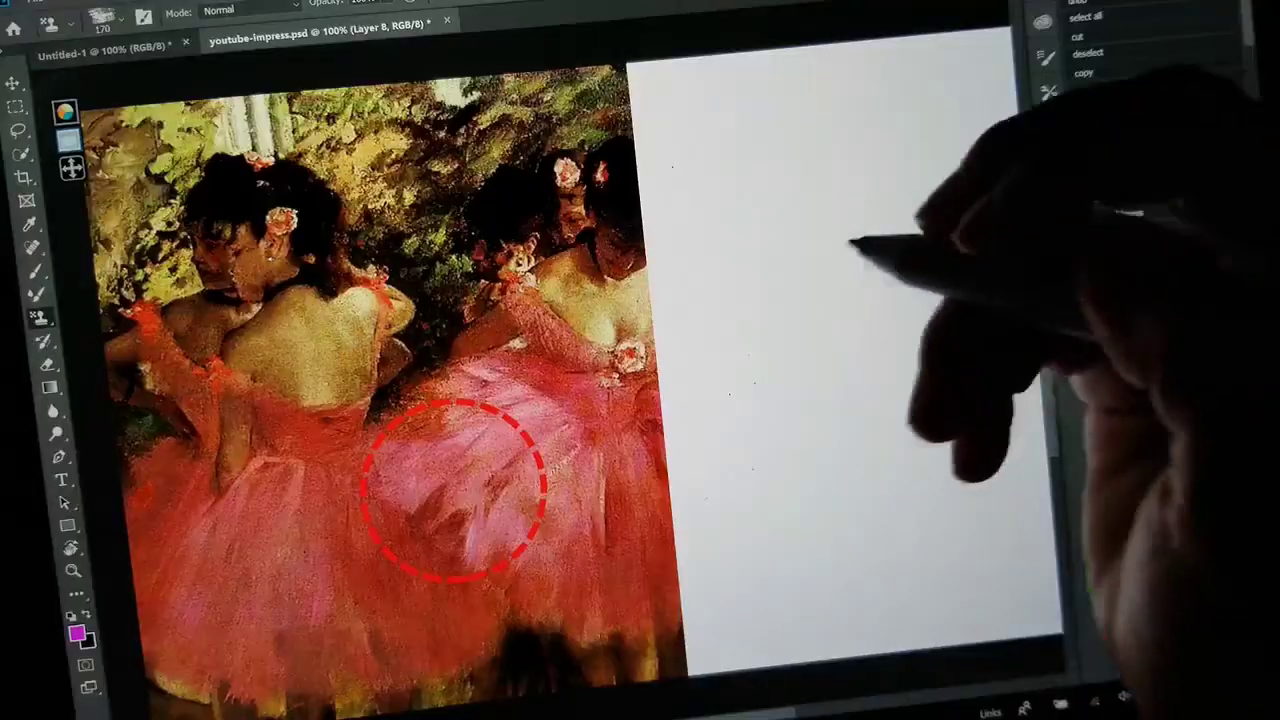
mouse_move(766, 229)
mouse_down()
mouse_move(733, 405)
mouse_move(778, 214)
mouse_move(773, 405)
mouse_move(792, 233)
mouse_move(844, 316)
mouse_move(834, 258)
mouse_move(905, 336)
mouse_move(835, 192)
mouse_move(960, 337)
mouse_up()
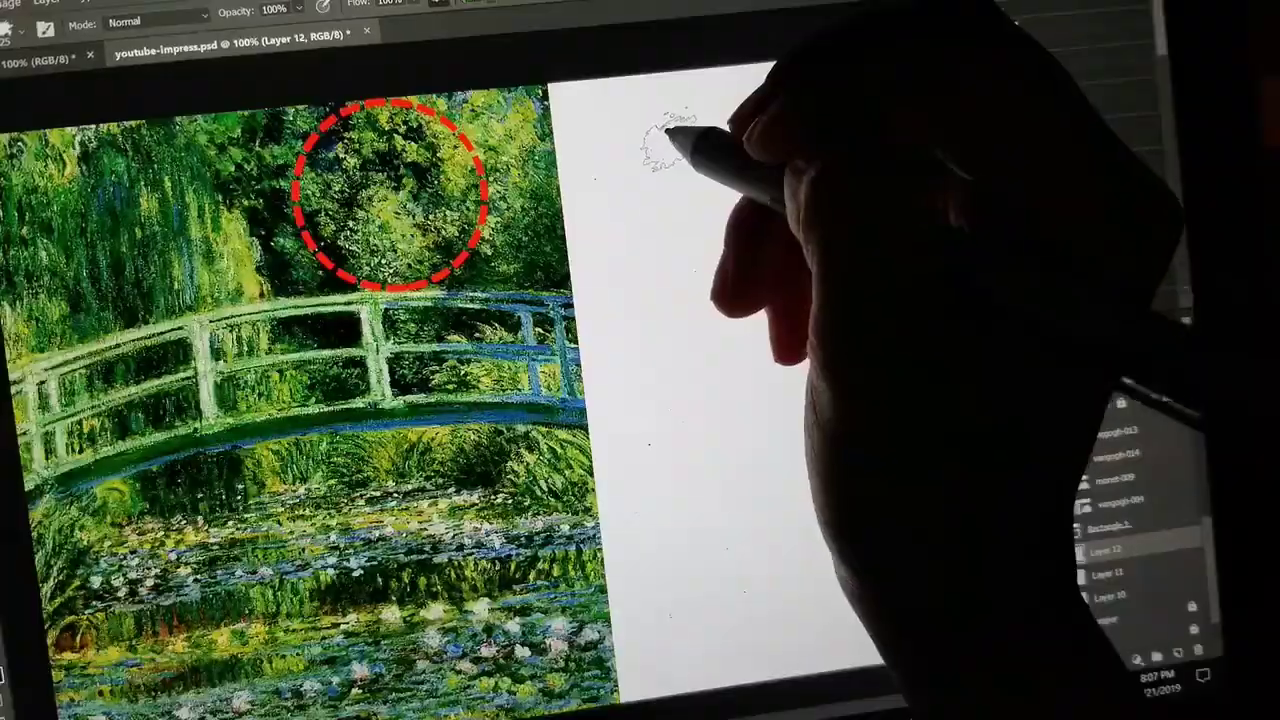
Step: Paint a mass of mottled green foliage beside the bridge painting and add leafy detail over it
mouse_move(668, 133)
mouse_down()
mouse_move(648, 220)
mouse_move(664, 255)
mouse_move(738, 240)
mouse_move(716, 290)
mouse_move(804, 278)
mouse_move(748, 347)
mouse_up()
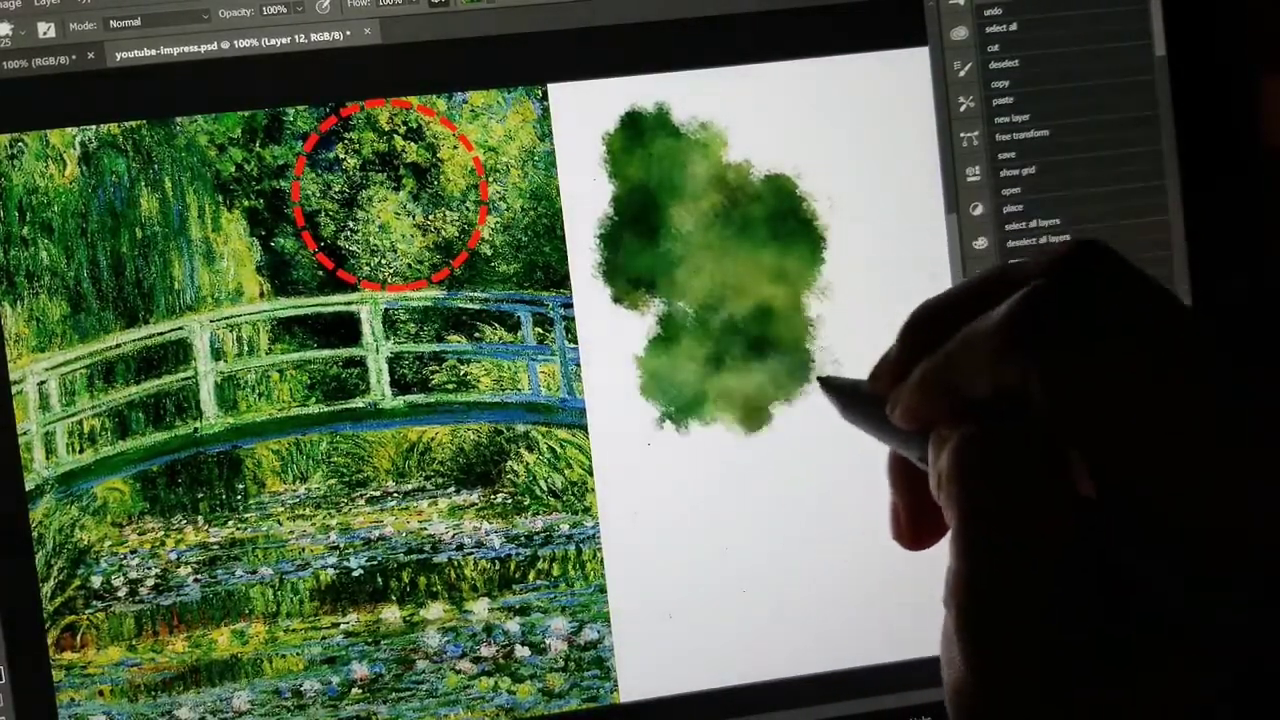
drag(820, 382, 835, 465)
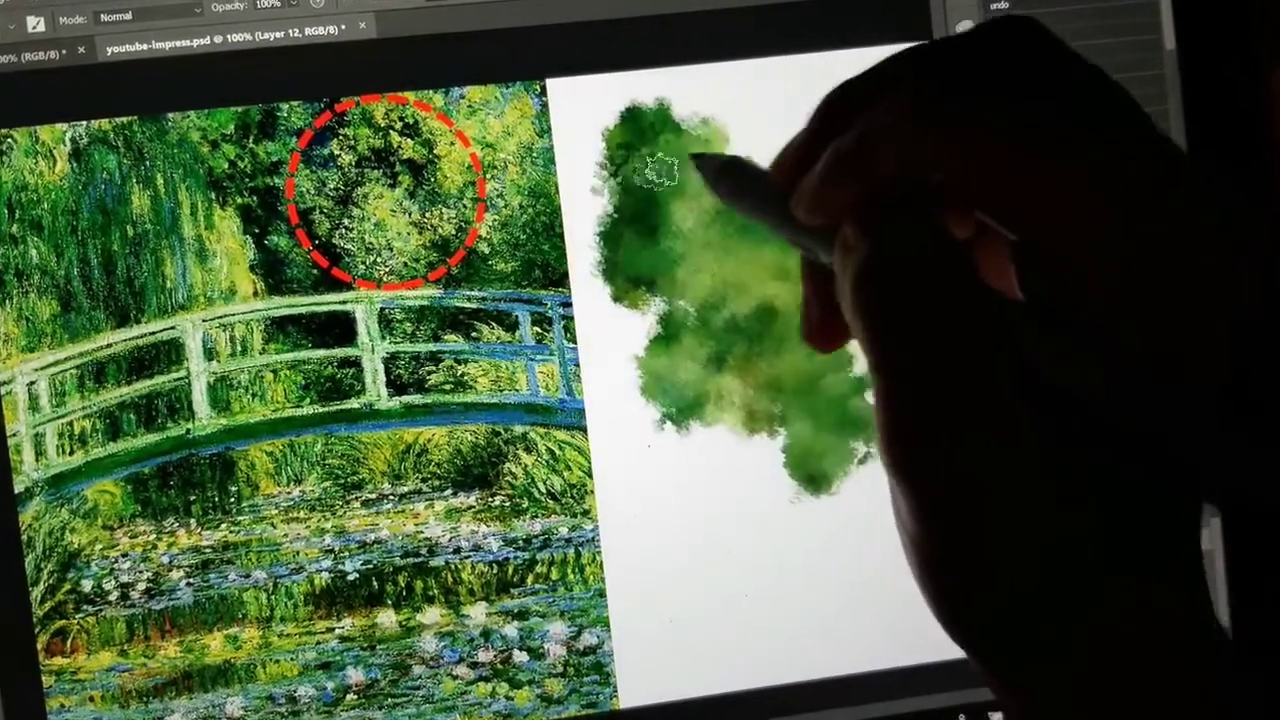
mouse_move(660, 172)
mouse_down()
mouse_move(711, 185)
mouse_move(635, 265)
mouse_move(769, 210)
mouse_move(716, 280)
mouse_move(779, 288)
mouse_move(769, 336)
mouse_move(689, 405)
mouse_move(760, 450)
mouse_up()
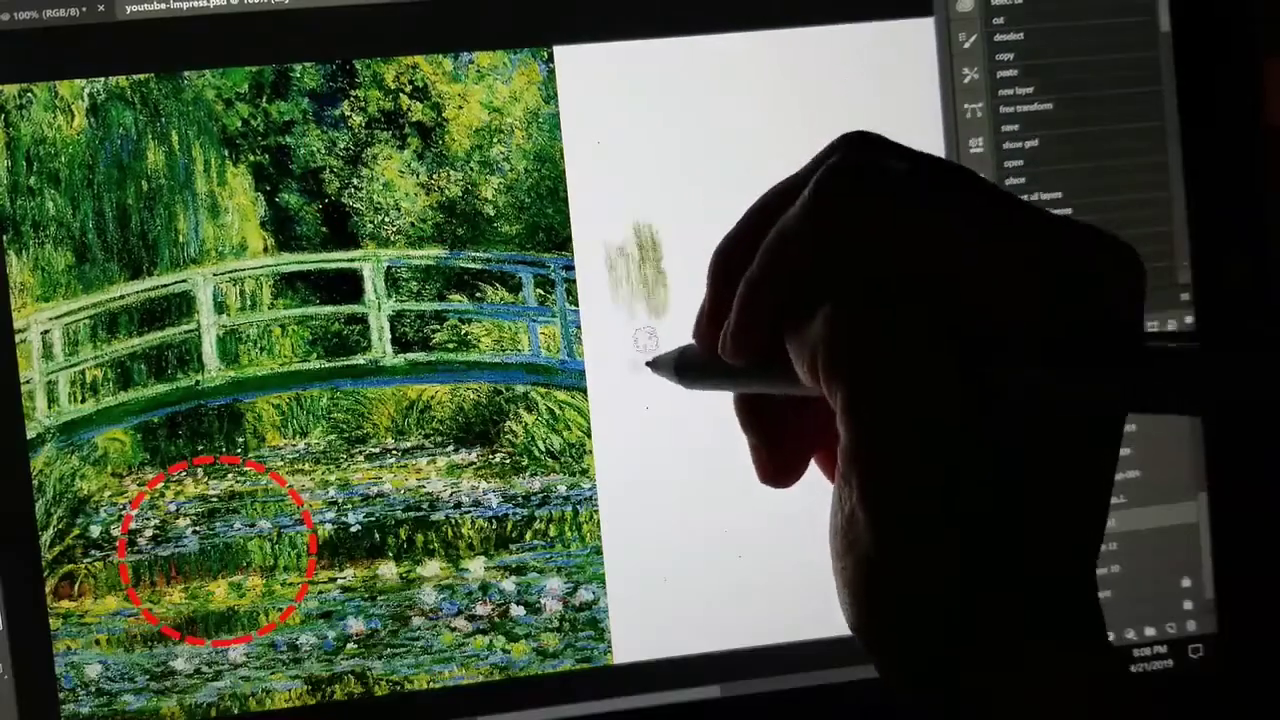
Step: Paint green and yellow pond reflections beside the bridge painting and a dark green foliage clump on the Untitled-1 canvas
mouse_move(651, 363)
mouse_down()
mouse_move(662, 290)
mouse_move(693, 352)
mouse_move(718, 508)
mouse_move(738, 260)
mouse_move(762, 430)
mouse_move(790, 372)
mouse_up()
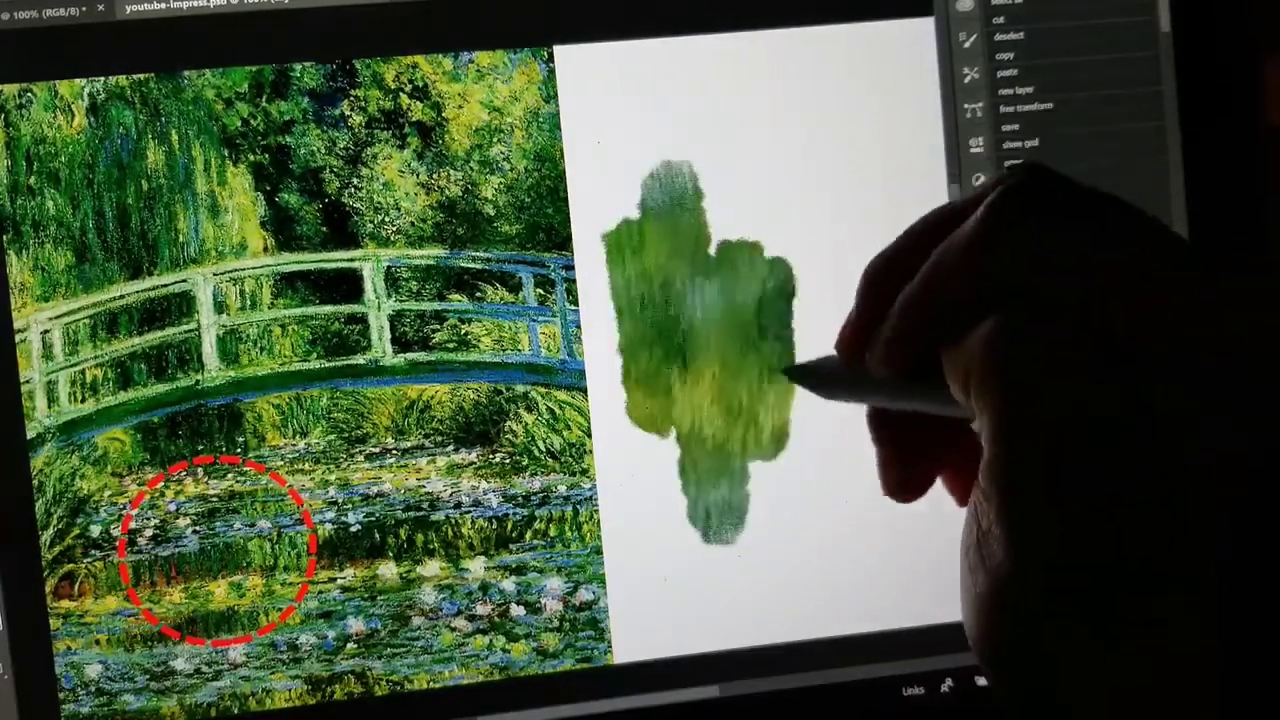
mouse_move(828, 462)
mouse_down()
mouse_move(866, 371)
mouse_move(920, 523)
mouse_up()
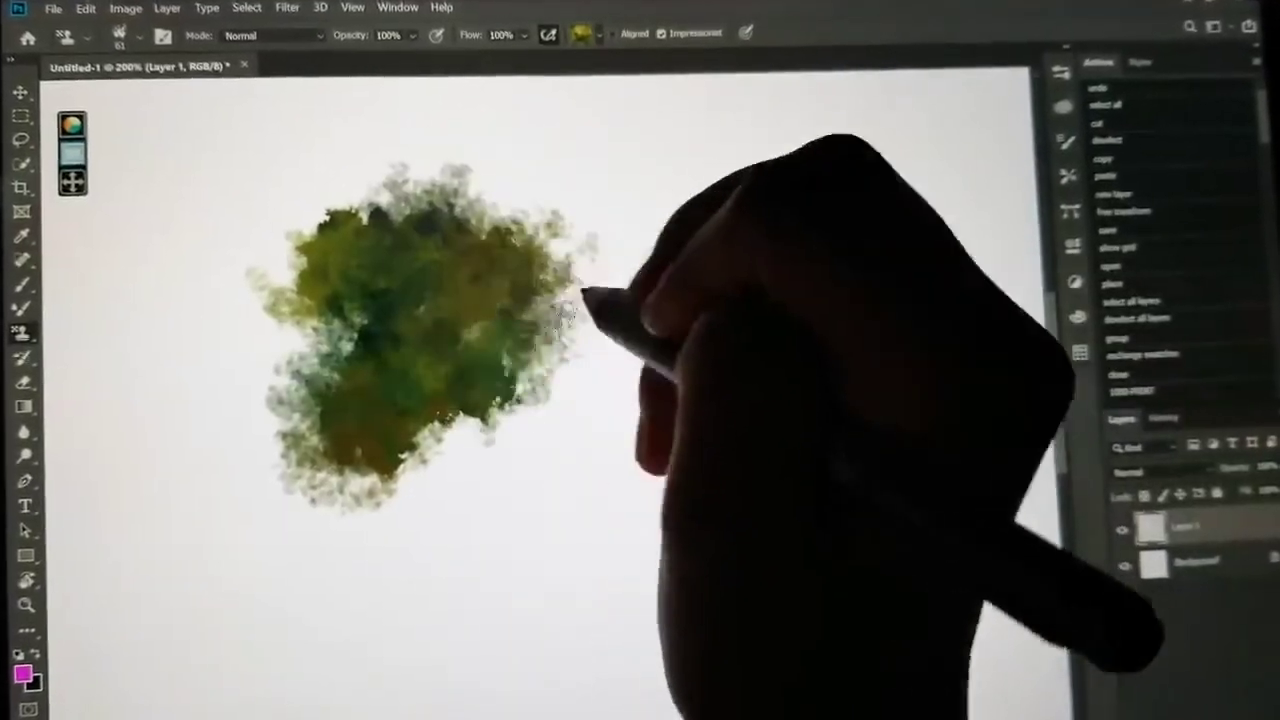
mouse_move(583, 290)
mouse_down()
mouse_move(641, 270)
mouse_move(521, 452)
mouse_move(636, 420)
mouse_move(718, 363)
mouse_move(748, 380)
mouse_move(714, 530)
mouse_move(766, 556)
mouse_move(832, 507)
mouse_up()
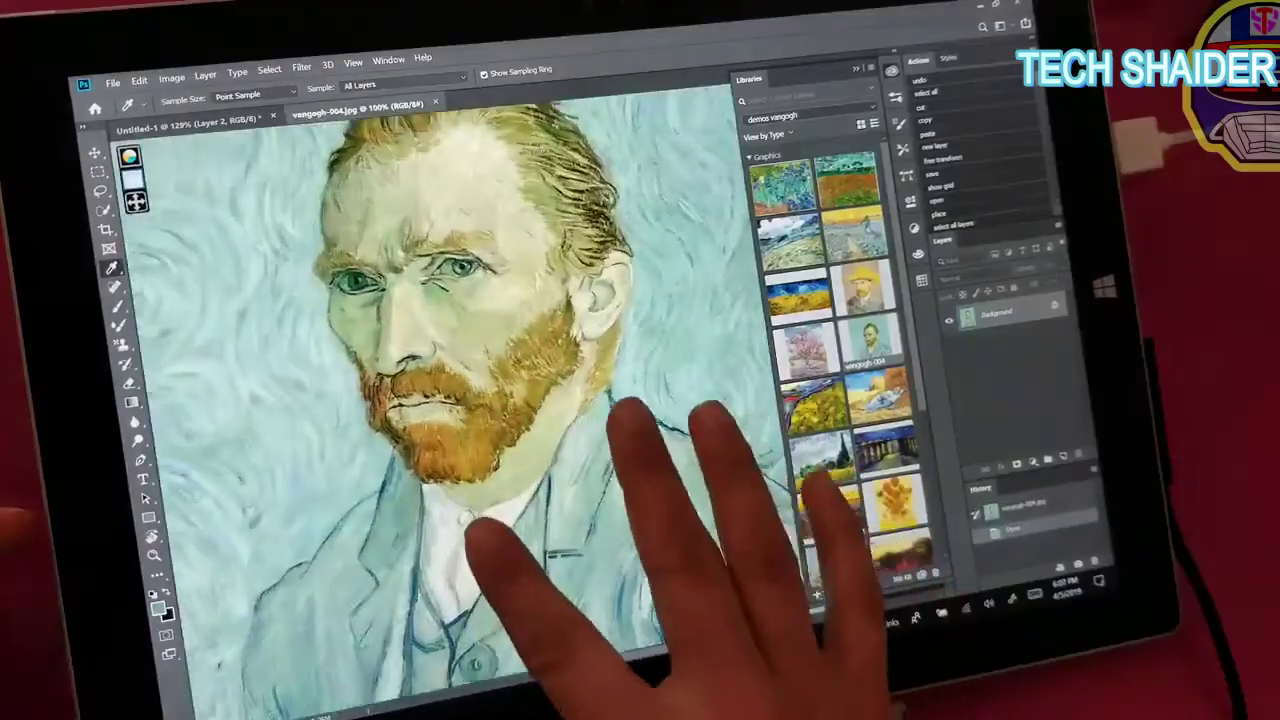
Step: Fill the area beside the Van Gogh portrait with curved teal strokes matching its swirling background
drag(714, 514, 514, 600)
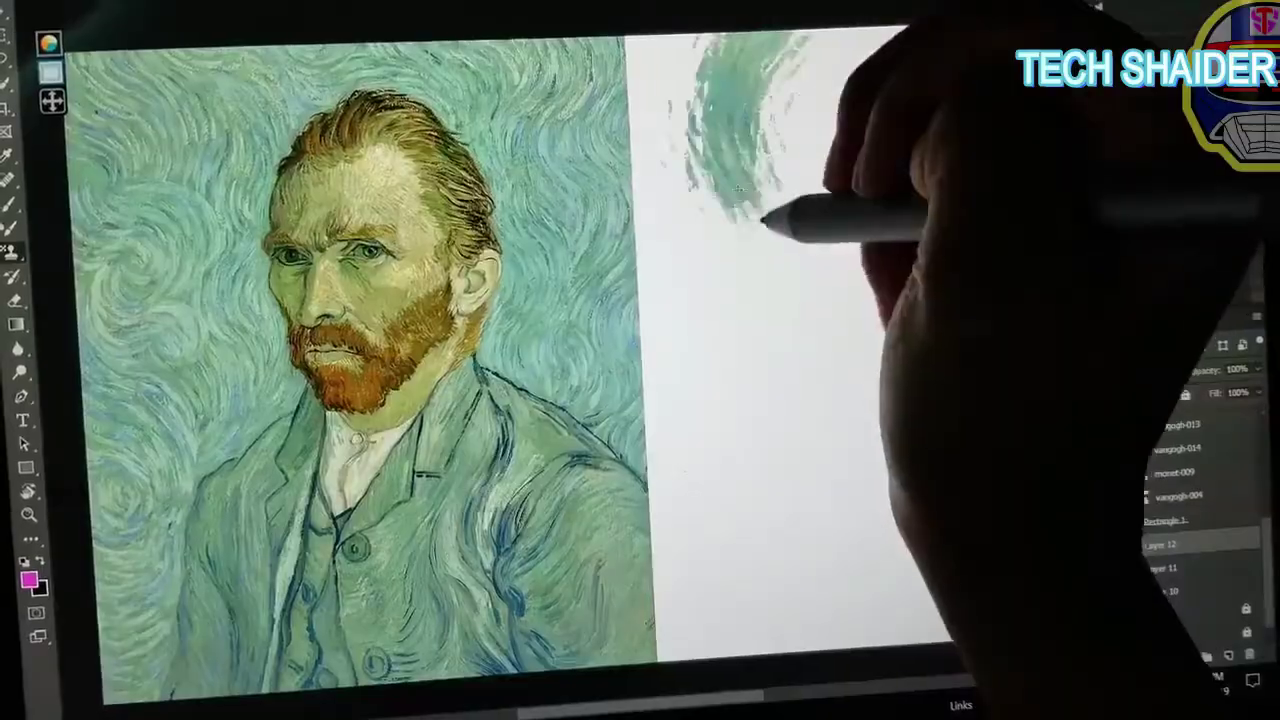
mouse_move(763, 220)
mouse_down()
mouse_move(775, 68)
mouse_move(839, 155)
mouse_move(861, 155)
mouse_move(837, 300)
mouse_move(828, 250)
mouse_move(1008, 405)
mouse_move(888, 438)
mouse_move(768, 585)
mouse_move(830, 668)
mouse_up()
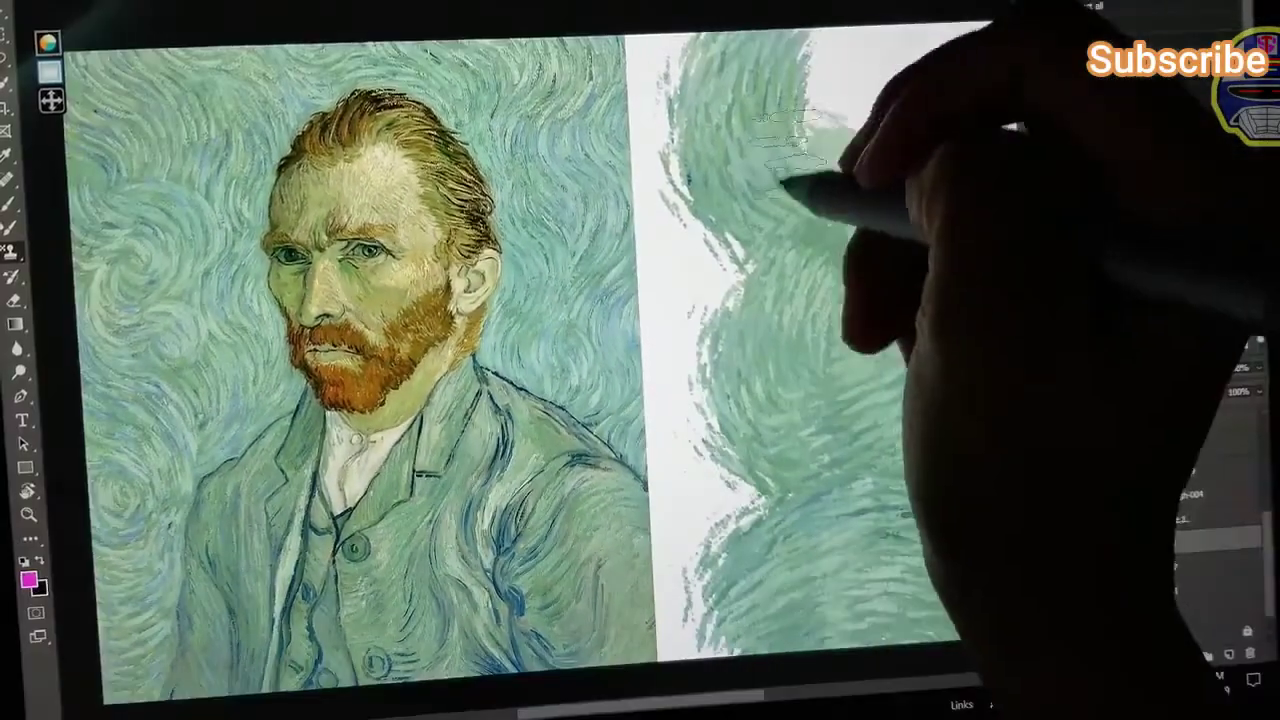
Step: Paint cream, olive and rust strokes over the teal swirls, using the portrait's face, hair and beard colours
drag(780, 174, 757, 294)
drag(876, 208, 823, 386)
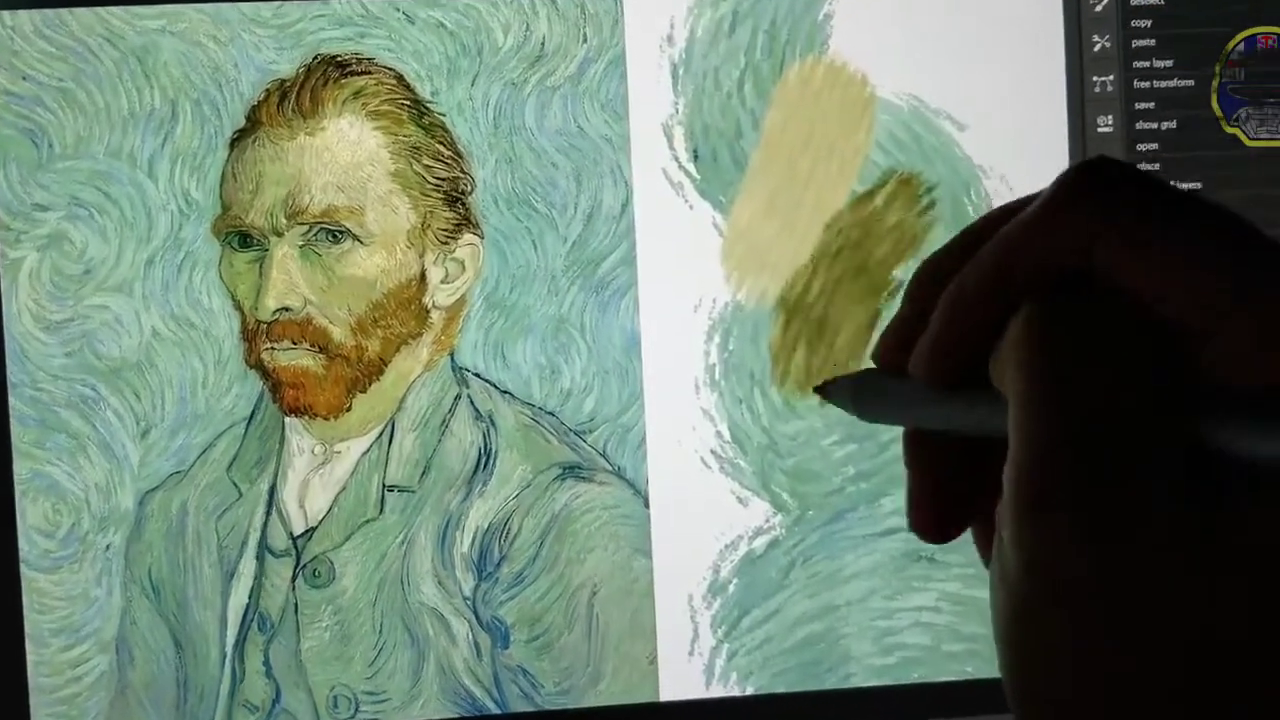
drag(899, 298, 894, 352)
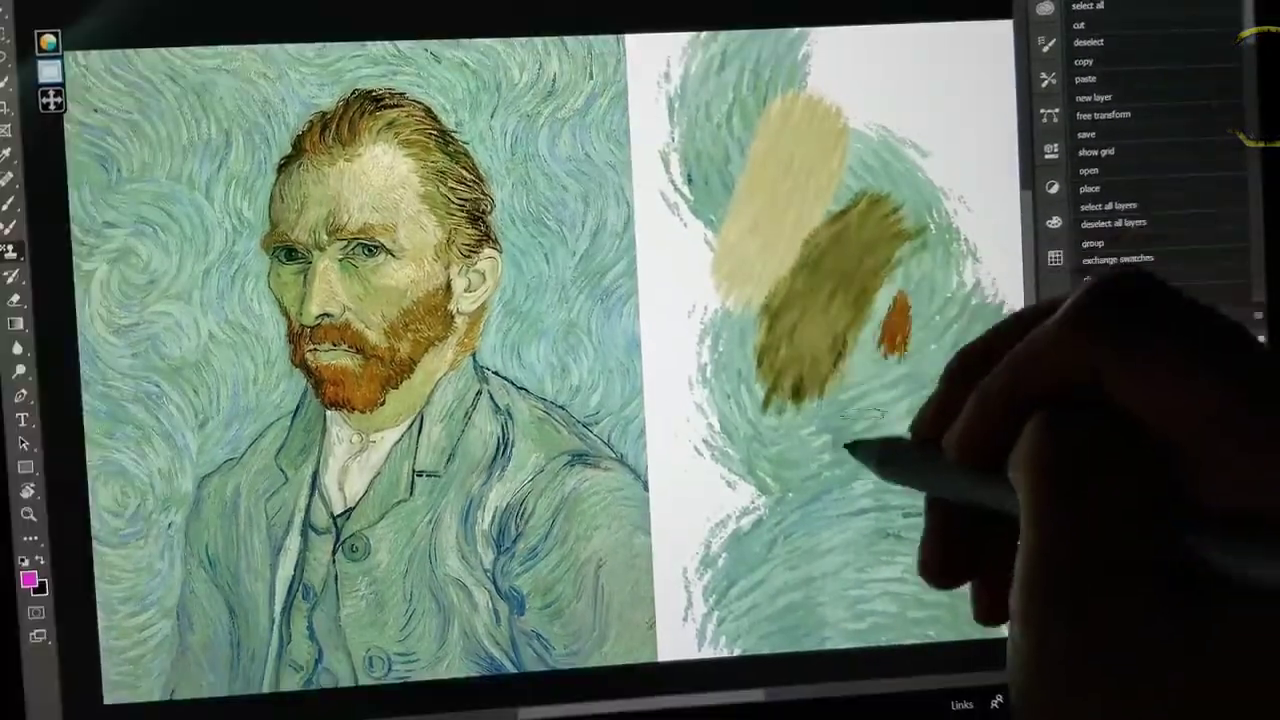
mouse_move(848, 450)
mouse_down()
mouse_move(912, 284)
mouse_move(835, 441)
mouse_move(900, 386)
mouse_up()
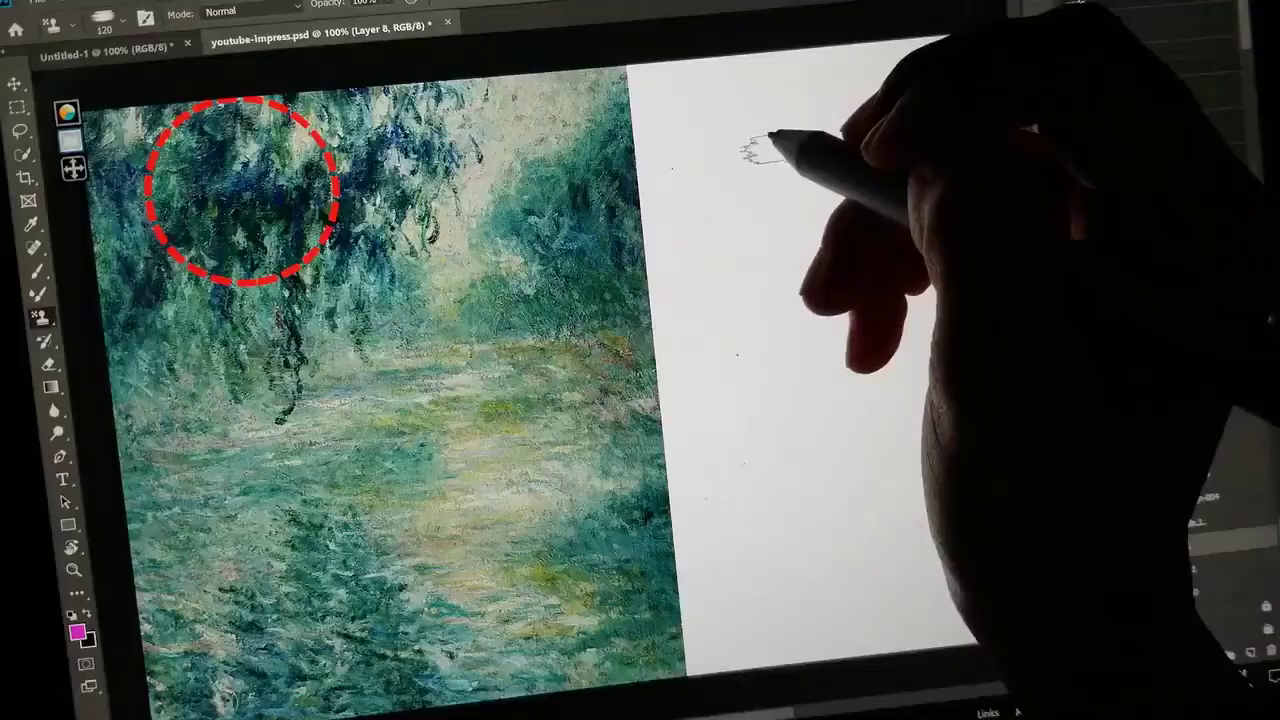
Step: Paint dark teal foliage and the pale sunlit water colours on the blank area beside the willow pond painting
mouse_move(757, 143)
mouse_down()
mouse_move(714, 249)
mouse_move(845, 128)
mouse_move(815, 278)
mouse_move(842, 342)
mouse_move(872, 255)
mouse_up()
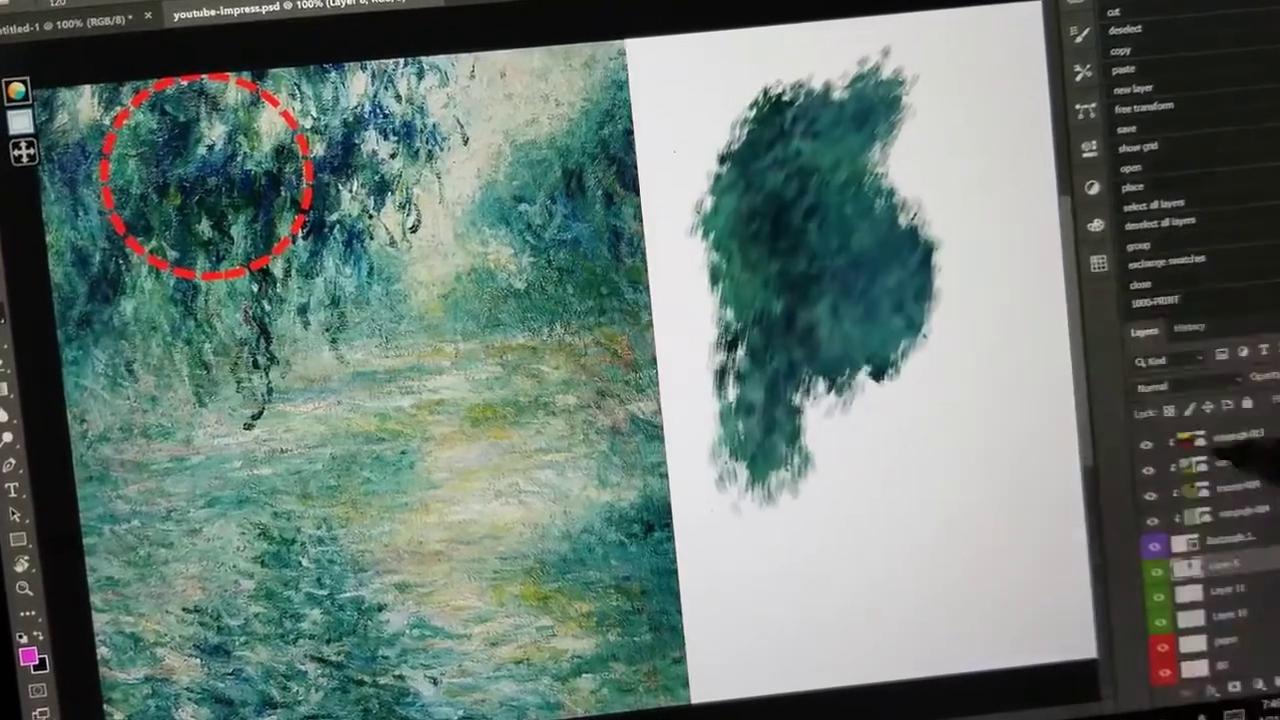
mouse_move(768, 160)
mouse_down()
mouse_move(828, 122)
mouse_move(755, 350)
mouse_move(925, 250)
mouse_move(912, 357)
mouse_up()
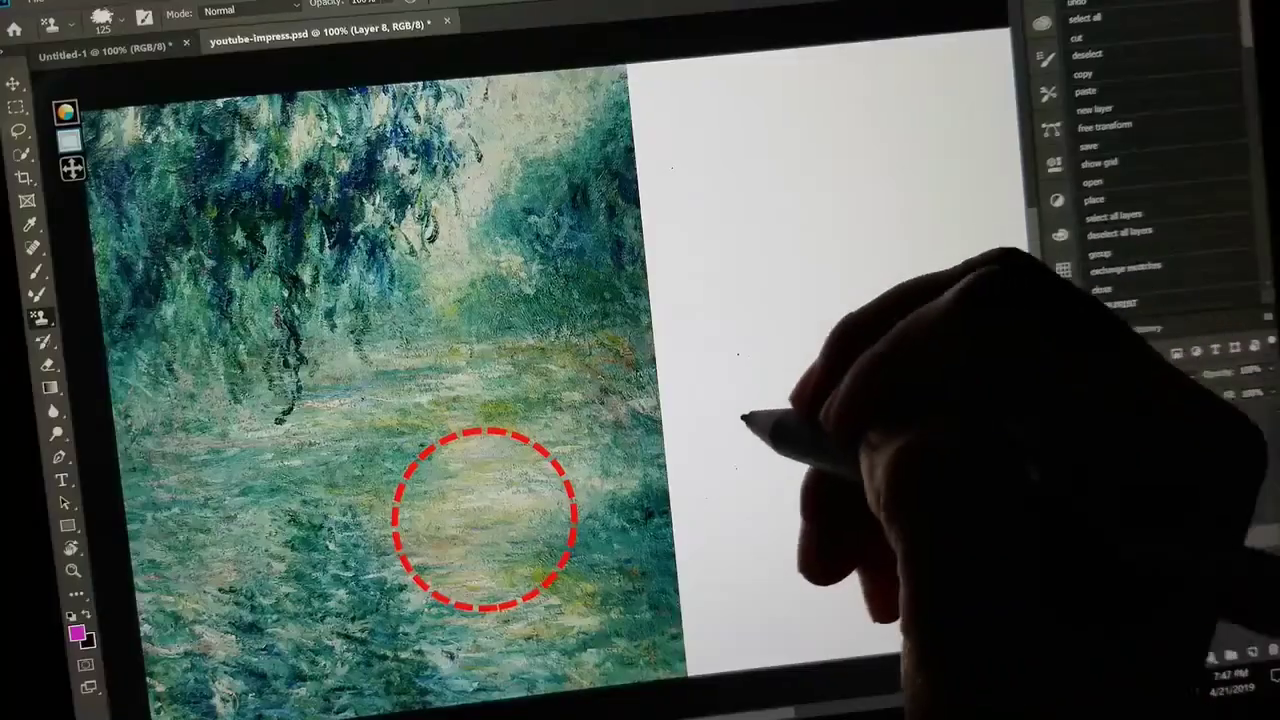
mouse_move(742, 418)
mouse_down()
mouse_move(909, 410)
mouse_move(729, 453)
mouse_move(935, 433)
mouse_move(929, 456)
mouse_move(727, 520)
mouse_move(893, 512)
mouse_up()
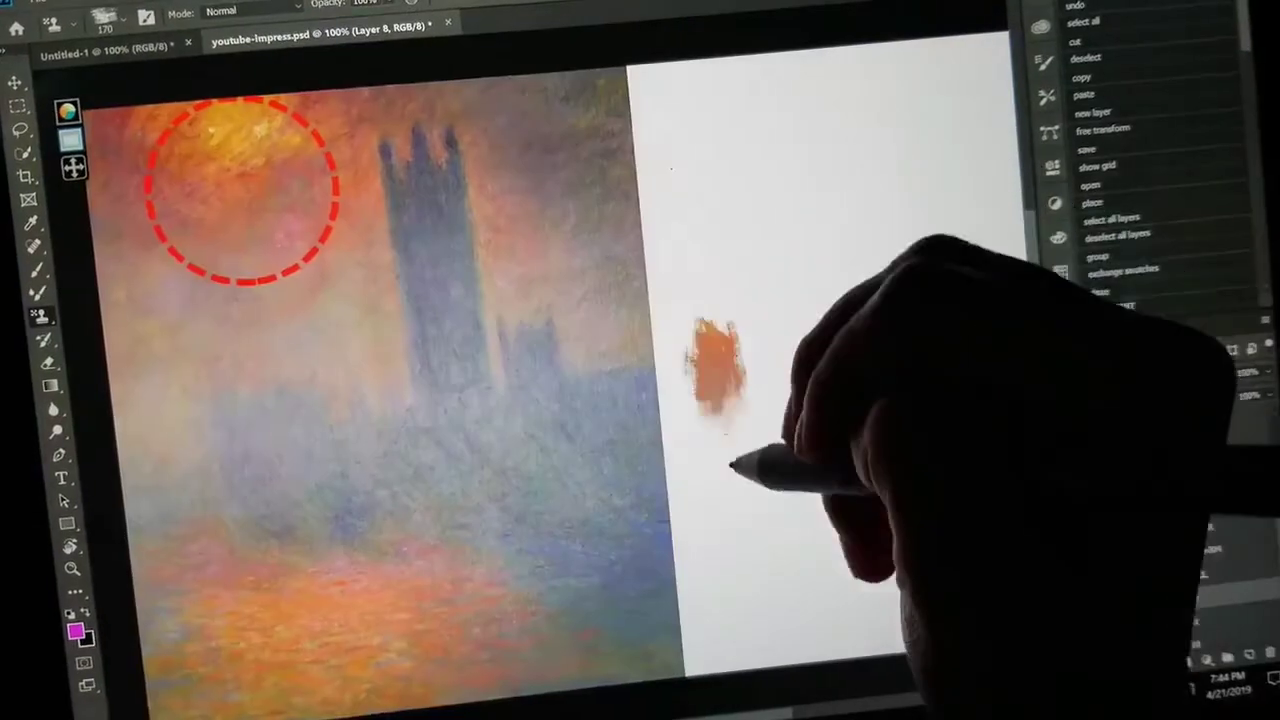
Step: Paint orange sunset-sky strokes on the blank area beside the foggy tower painting
mouse_move(737, 463)
mouse_down()
mouse_move(734, 212)
mouse_move(786, 495)
mouse_move(798, 333)
mouse_move(834, 330)
mouse_move(863, 168)
mouse_move(911, 423)
mouse_move(931, 352)
mouse_move(971, 343)
mouse_up()
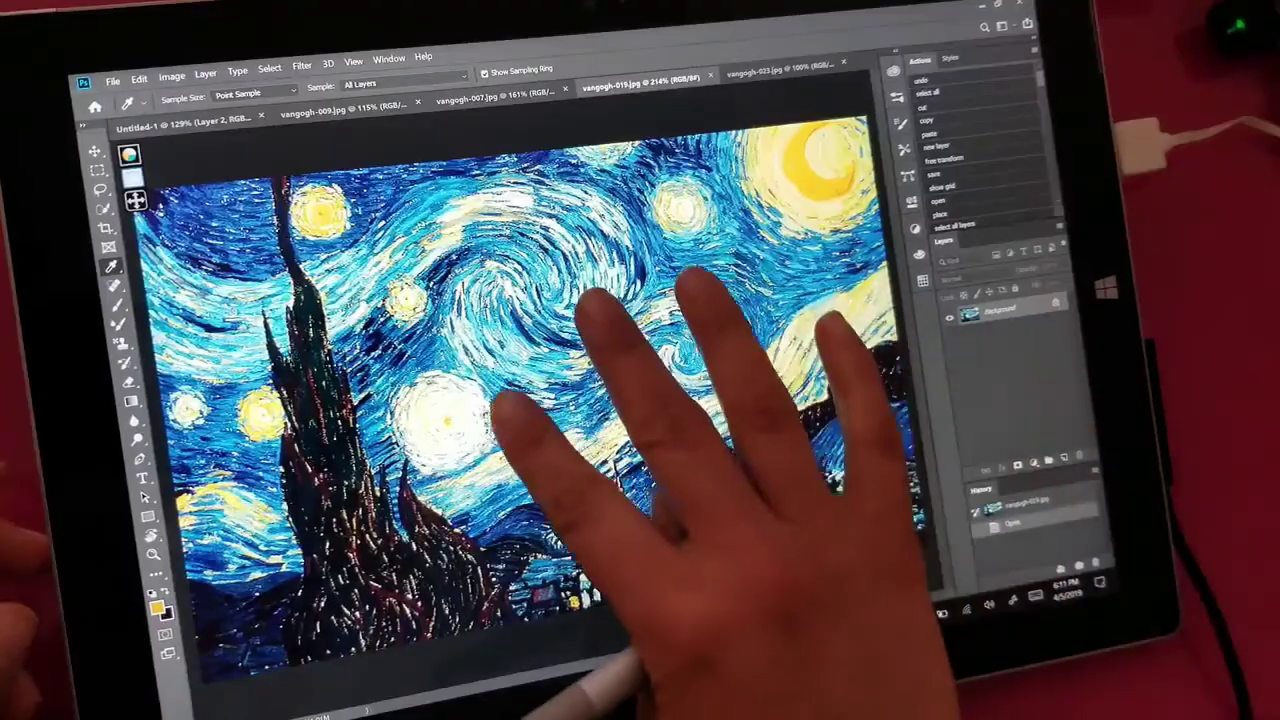
Step: Examine the brushwork of the central swirl in The Starry Night up close
scroll(535, 370, up, 3)
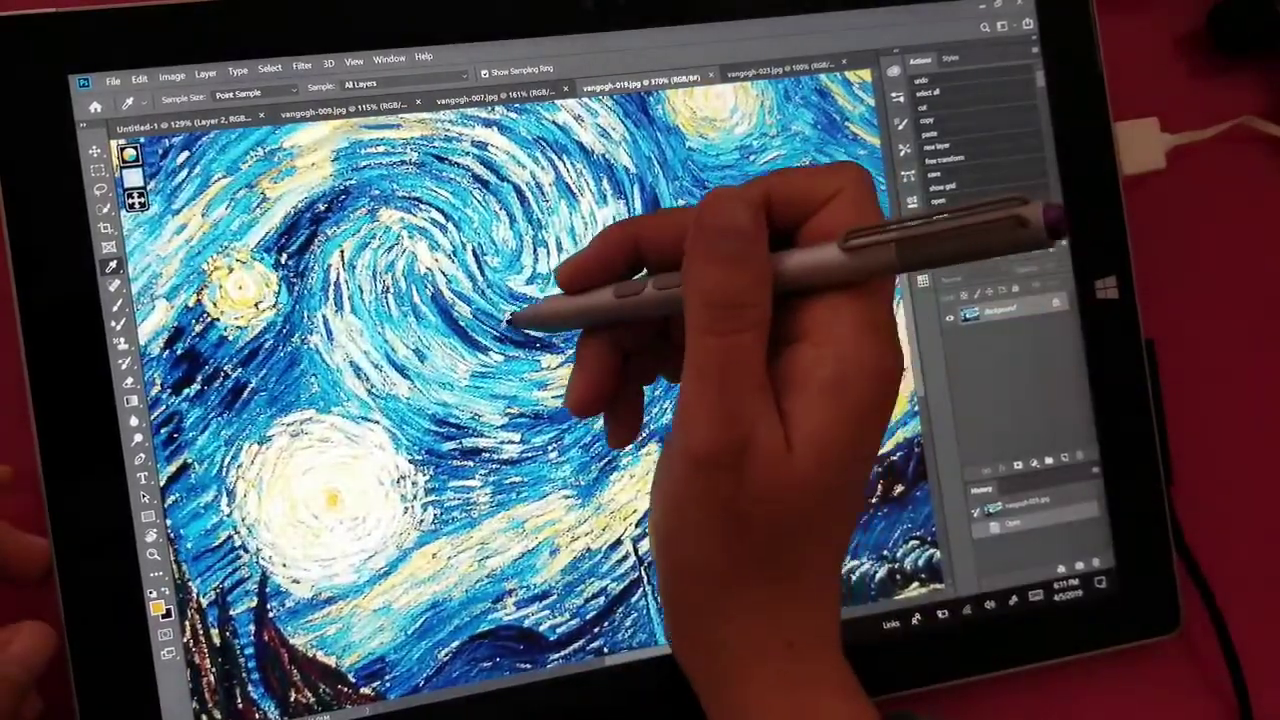
click(518, 273)
drag(518, 273, 600, 271)
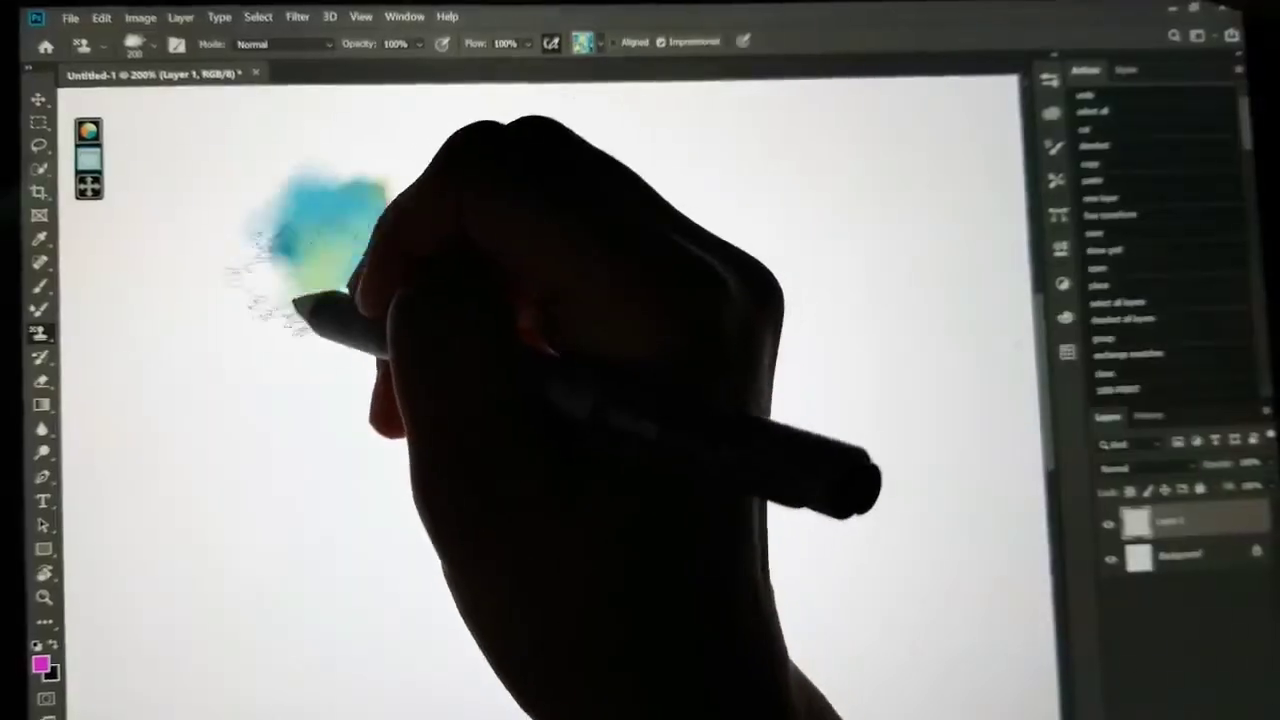
Step: Paint a soft blue and yellow patch on the Untitled-1 canvas and try a size 170 brush on a blank area
mouse_move(293, 300)
mouse_down()
mouse_move(364, 288)
mouse_move(468, 243)
mouse_move(384, 490)
mouse_move(597, 330)
mouse_move(545, 456)
mouse_move(621, 456)
mouse_move(657, 496)
mouse_move(729, 503)
mouse_move(769, 558)
mouse_move(885, 685)
mouse_up()
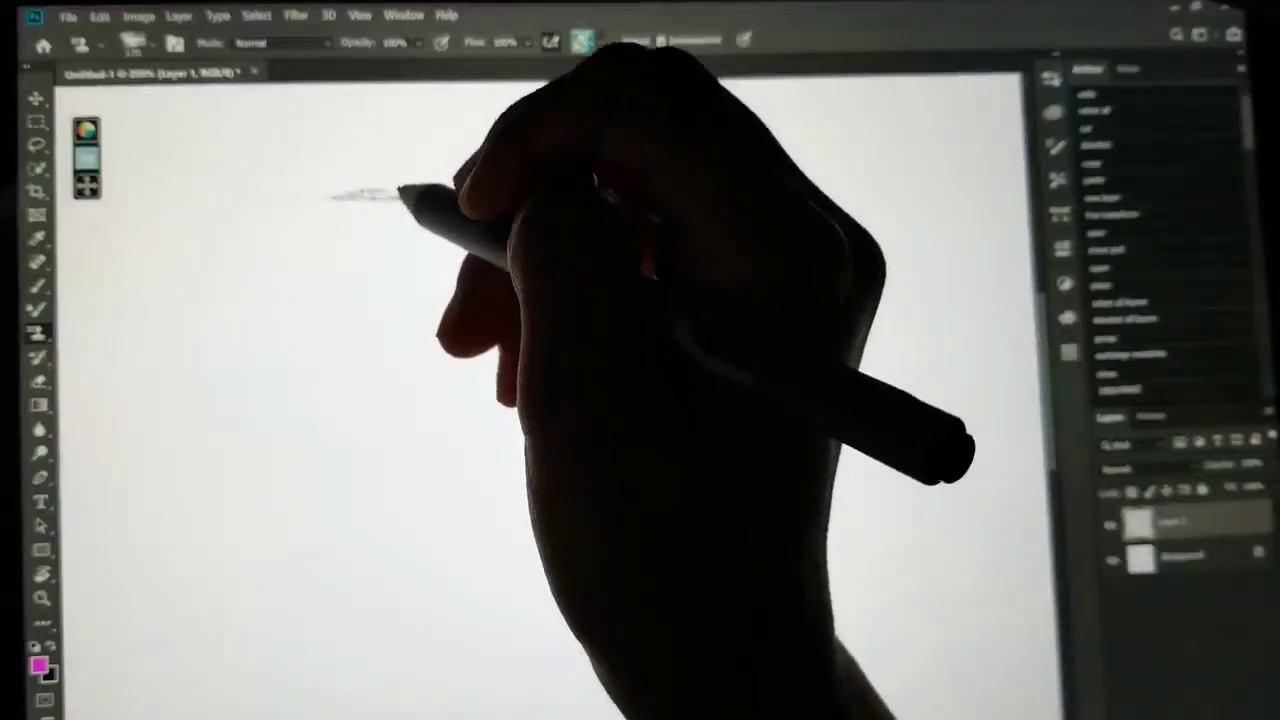
mouse_move(337, 194)
mouse_down()
mouse_move(376, 255)
mouse_move(306, 425)
mouse_move(391, 268)
mouse_move(411, 370)
mouse_move(492, 272)
mouse_up()
mouse_move(505, 357)
mouse_down()
mouse_move(447, 568)
mouse_move(543, 343)
mouse_move(497, 560)
mouse_move(555, 438)
mouse_move(565, 496)
mouse_move(601, 442)
mouse_move(667, 270)
mouse_move(615, 551)
mouse_move(667, 456)
mouse_move(675, 493)
mouse_move(706, 537)
mouse_up()
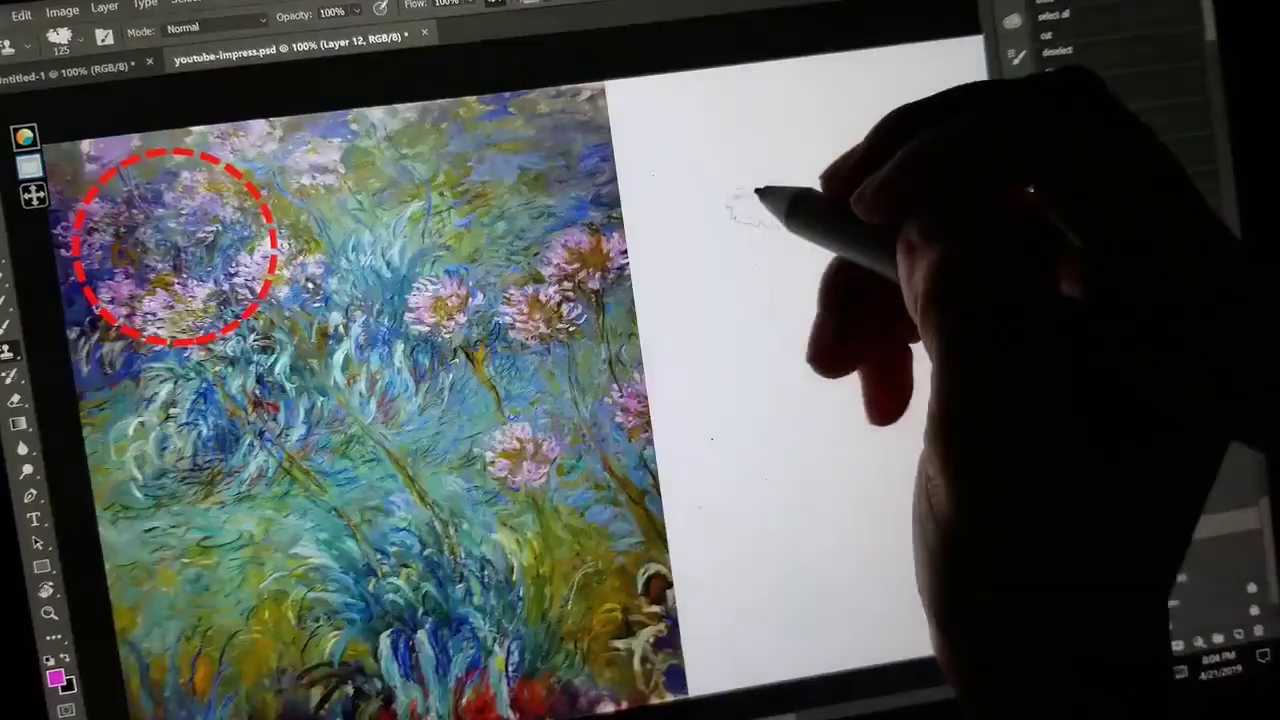
Step: Paint layered purple and lilac flower colours and a blue-green leaf patch beside the flower garden painting
mouse_move(757, 200)
mouse_down()
mouse_move(715, 303)
mouse_move(883, 312)
mouse_move(816, 437)
mouse_move(831, 478)
mouse_move(809, 571)
mouse_up()
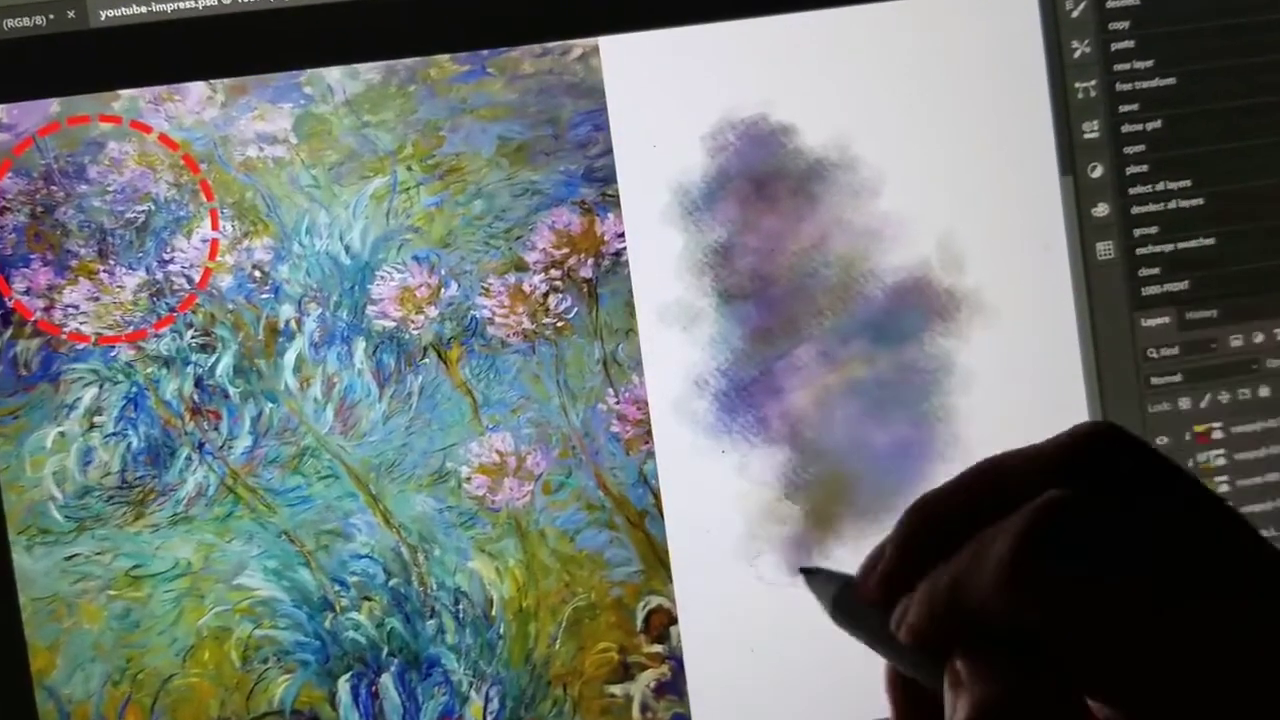
mouse_move(752, 185)
mouse_down()
mouse_move(734, 386)
mouse_move(878, 506)
mouse_up()
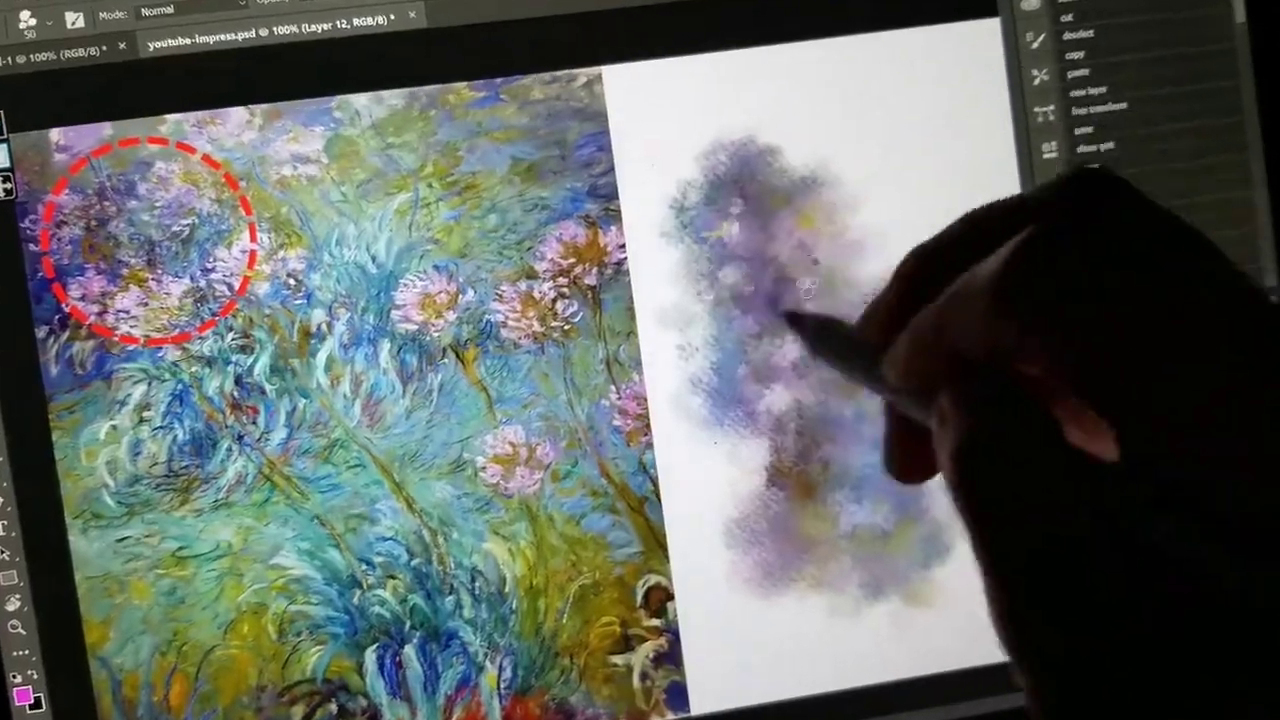
drag(814, 320, 929, 480)
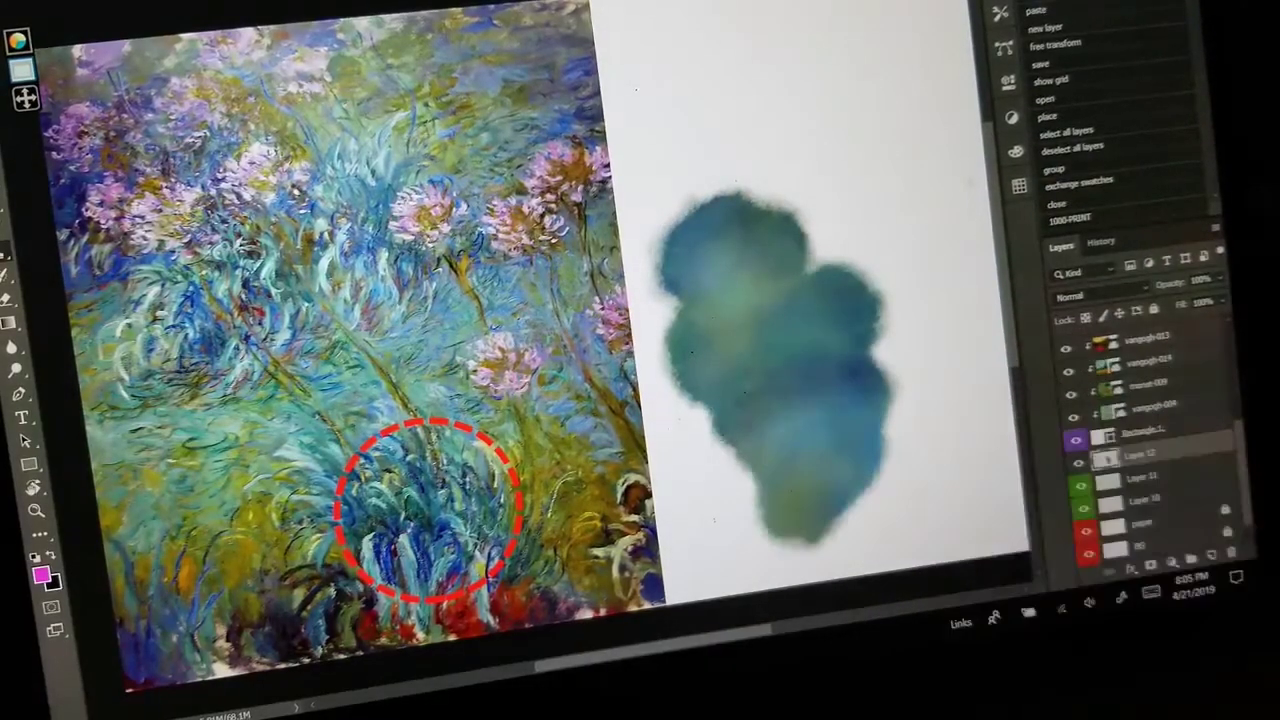
drag(709, 300, 718, 321)
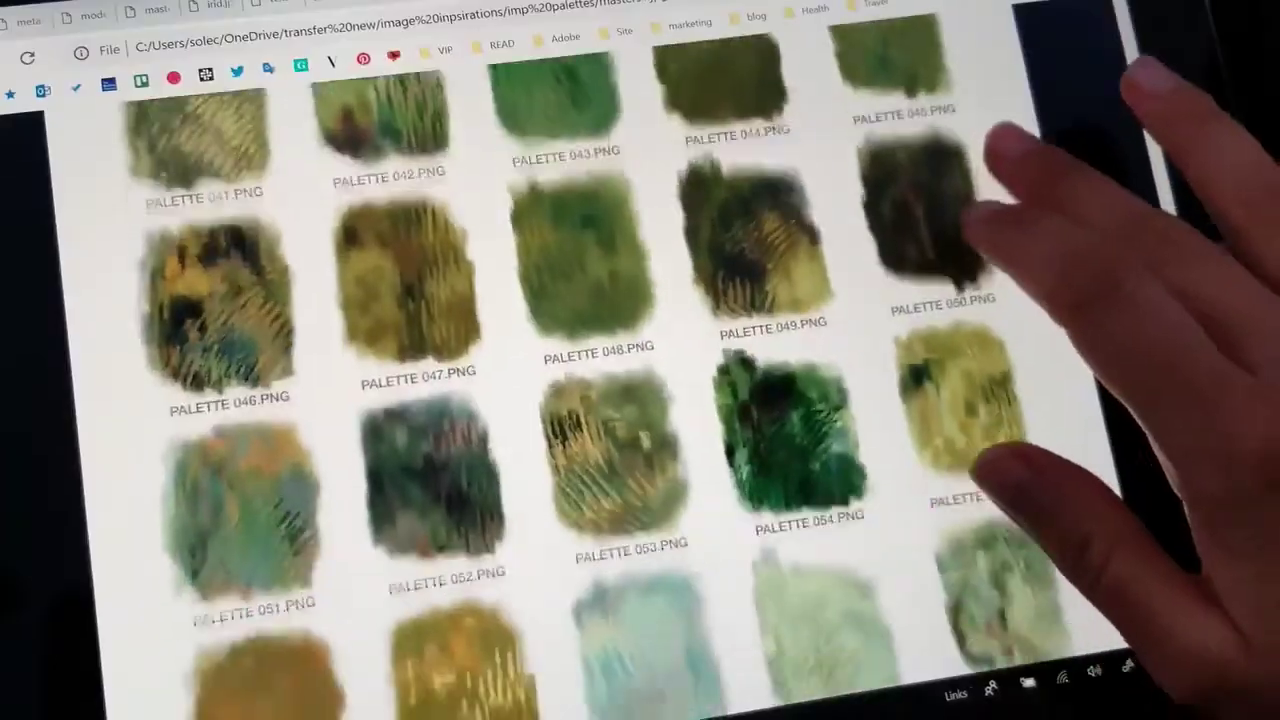
Step: Browse the green palette images and paint the yellow sky colours on the blank area beside the olive grove painting
scroll(1100, 400, down, 10)
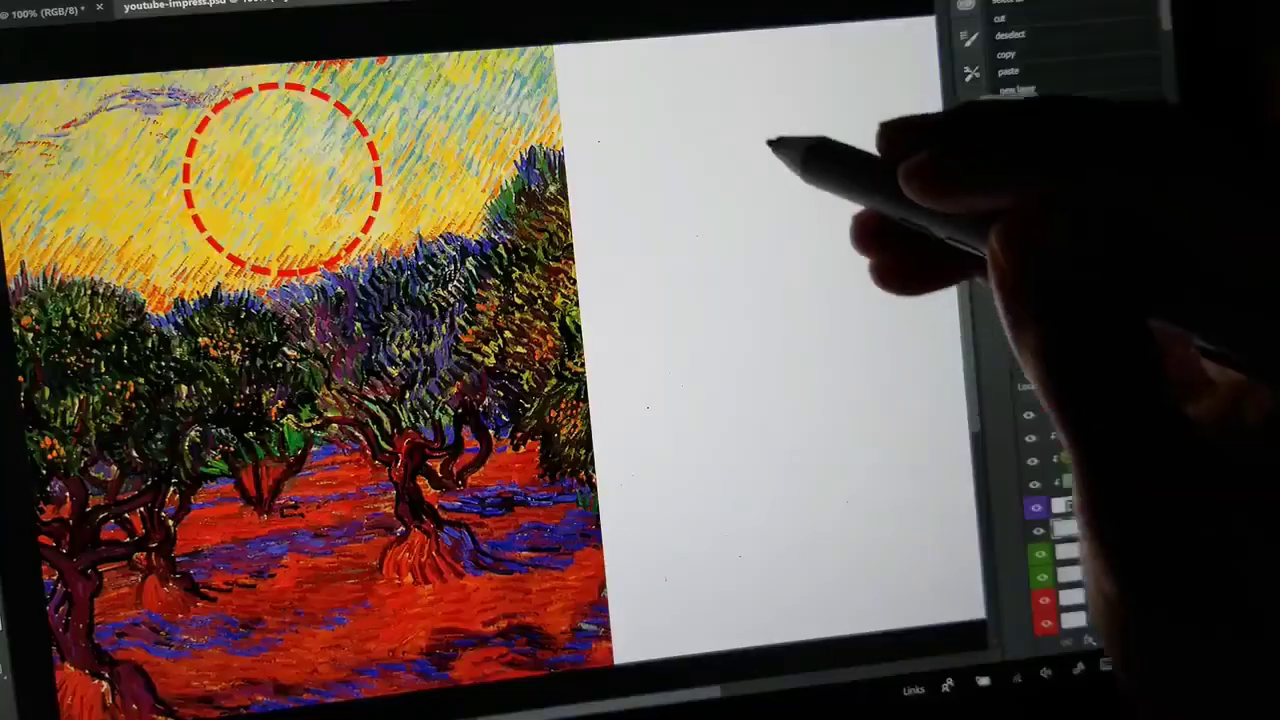
mouse_move(771, 143)
mouse_down()
mouse_move(663, 280)
mouse_move(766, 166)
mouse_move(775, 310)
mouse_up()
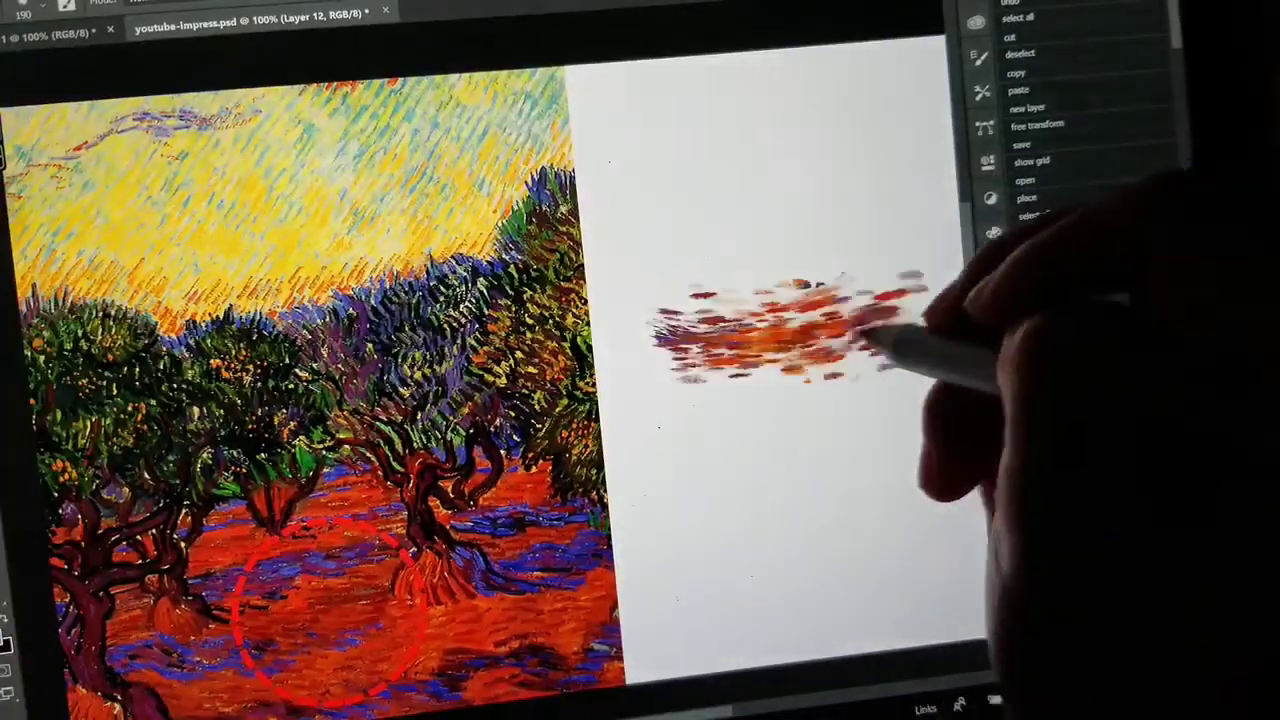
Step: Paint the red ground colours beside the olive grove painting and a mottled green foliage patch beside the flower garden painting
mouse_move(871, 337)
mouse_down()
mouse_move(757, 537)
mouse_move(720, 535)
mouse_up()
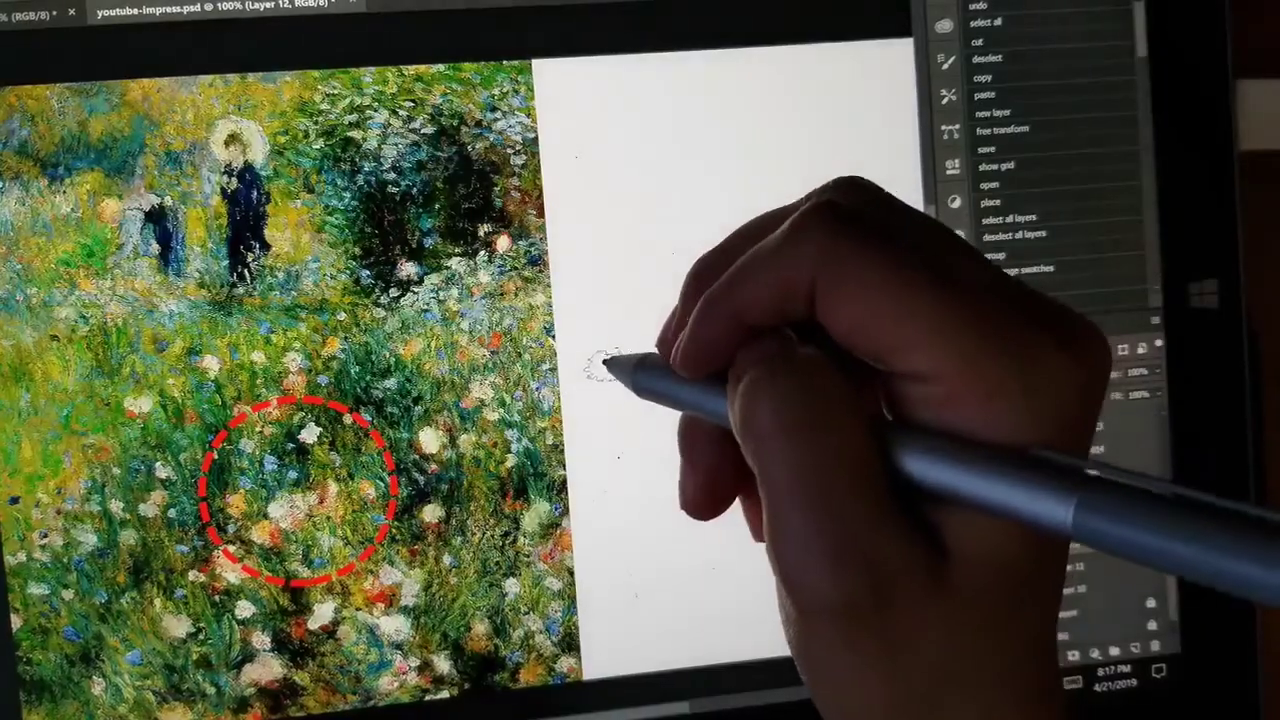
mouse_move(600, 366)
mouse_down()
mouse_move(629, 506)
mouse_move(651, 360)
mouse_move(690, 595)
mouse_move(709, 486)
mouse_move(749, 471)
mouse_move(777, 551)
mouse_move(806, 483)
mouse_move(829, 523)
mouse_move(863, 523)
mouse_move(886, 343)
mouse_move(908, 462)
mouse_move(937, 520)
mouse_up()
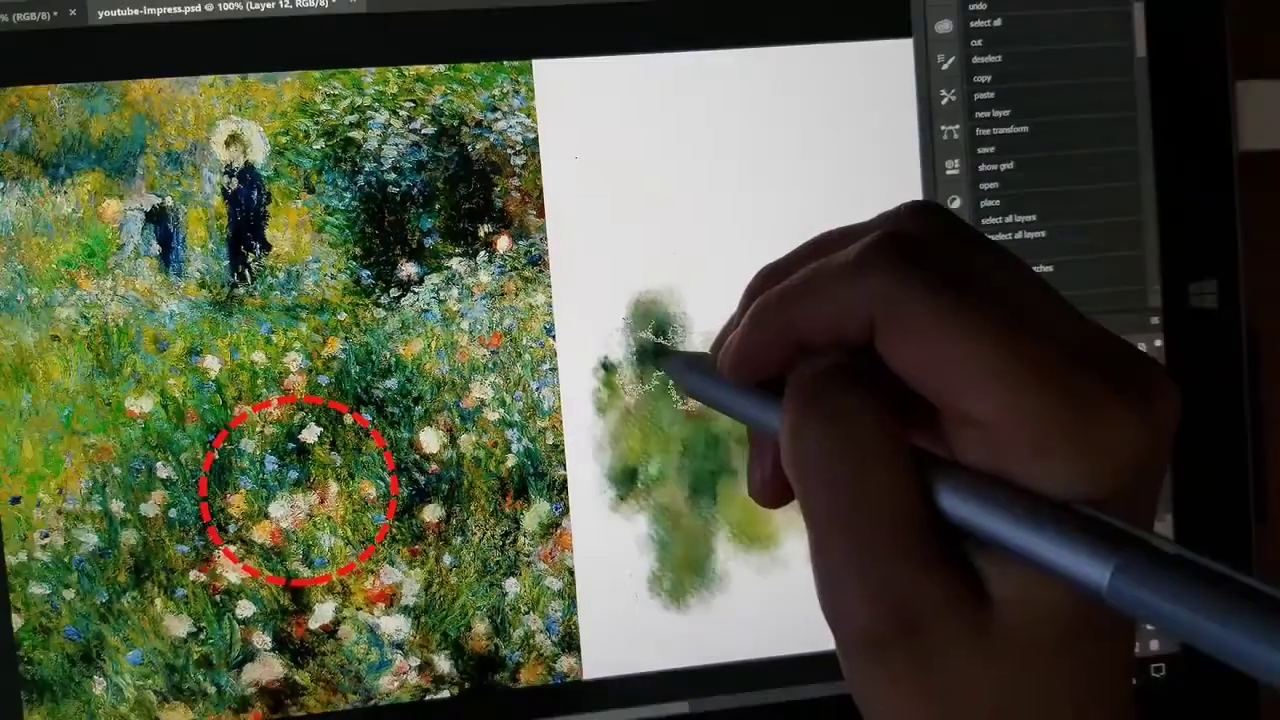
mouse_move(663, 357)
mouse_down()
mouse_move(651, 482)
mouse_move(716, 422)
mouse_move(763, 409)
mouse_move(729, 514)
mouse_move(806, 472)
mouse_move(871, 379)
mouse_move(857, 451)
mouse_up()
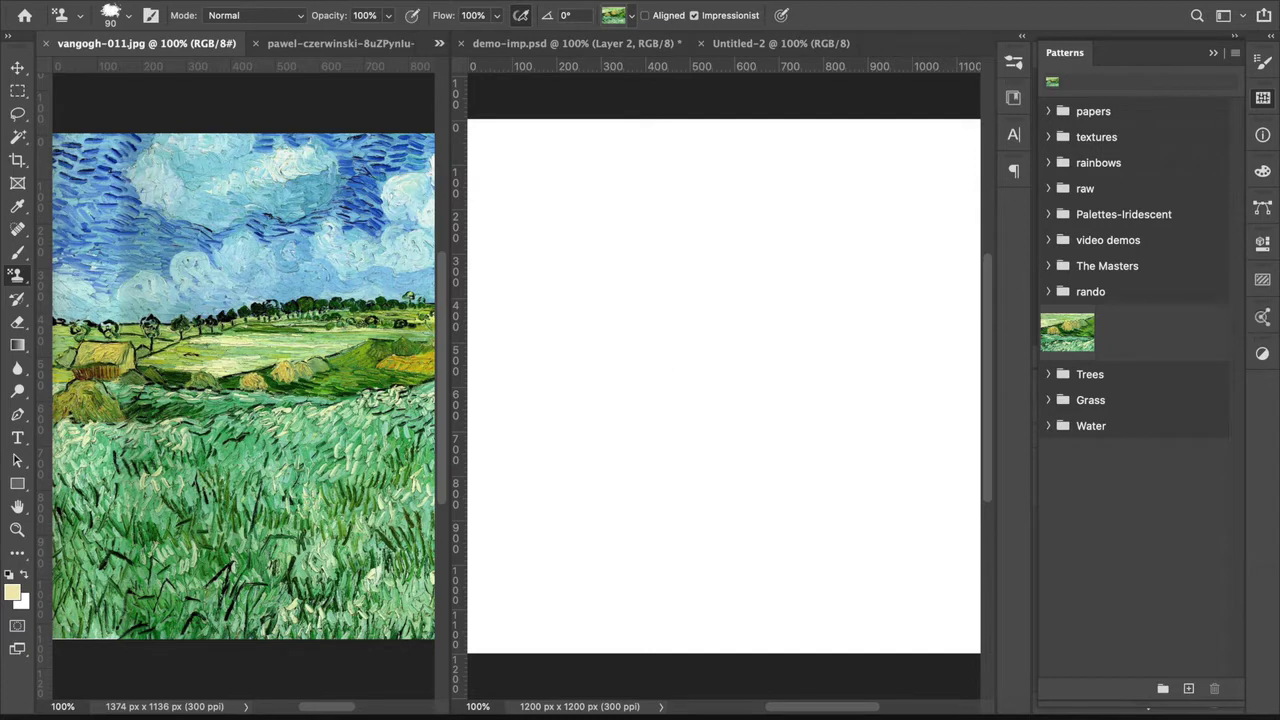
Step: Import the Impressionist-Brush-Sampler.abr brush set from the Desktop into the brush presets
click(538, 1)
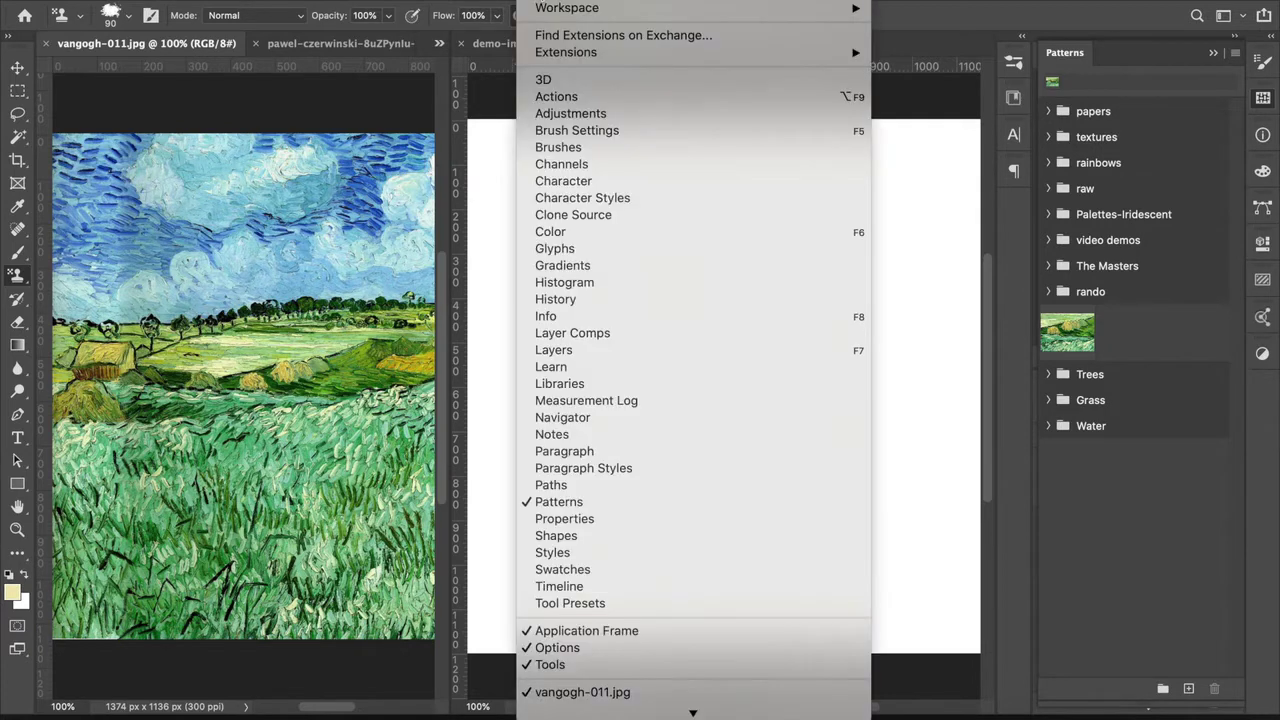
click(553, 149)
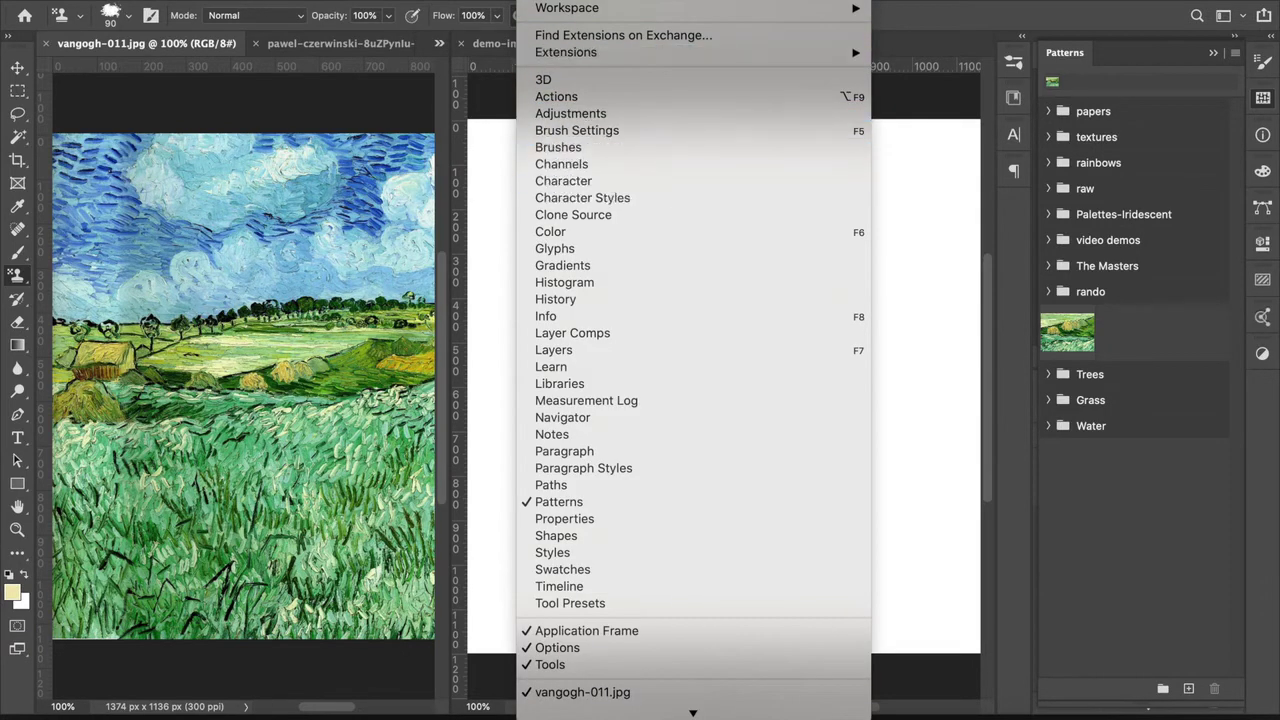
click(555, 148)
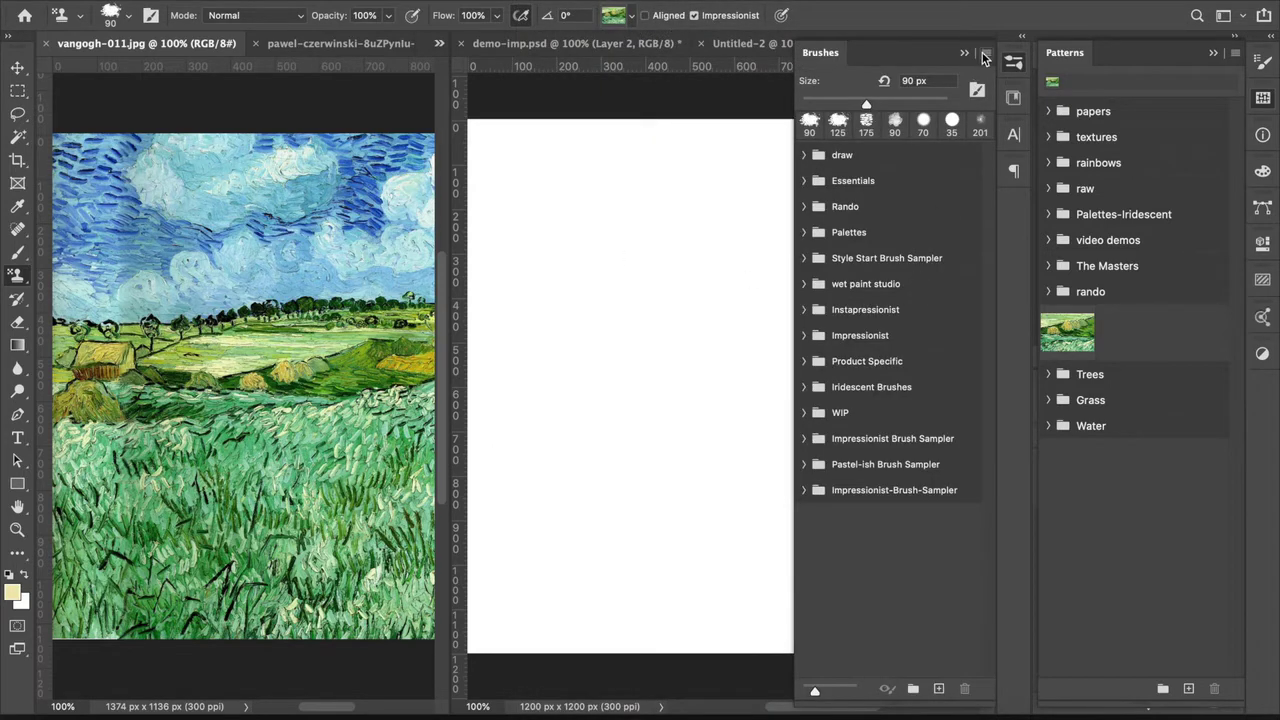
click(984, 56)
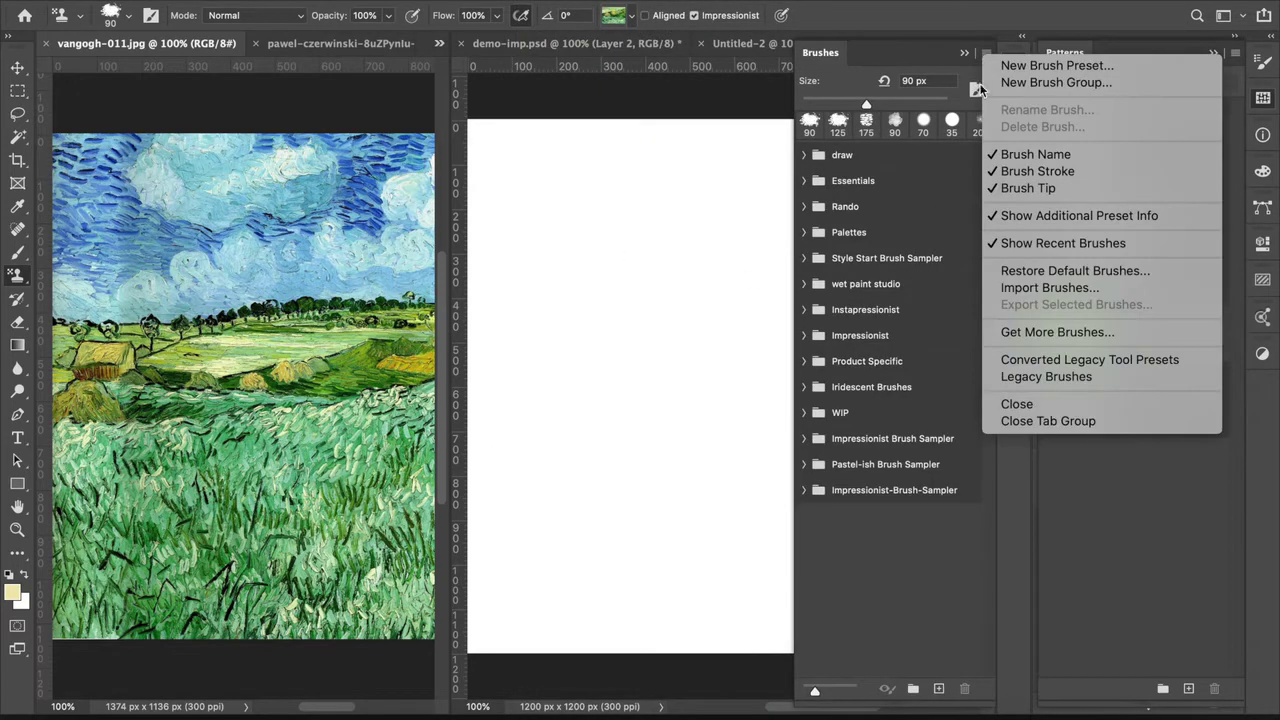
click(1032, 289)
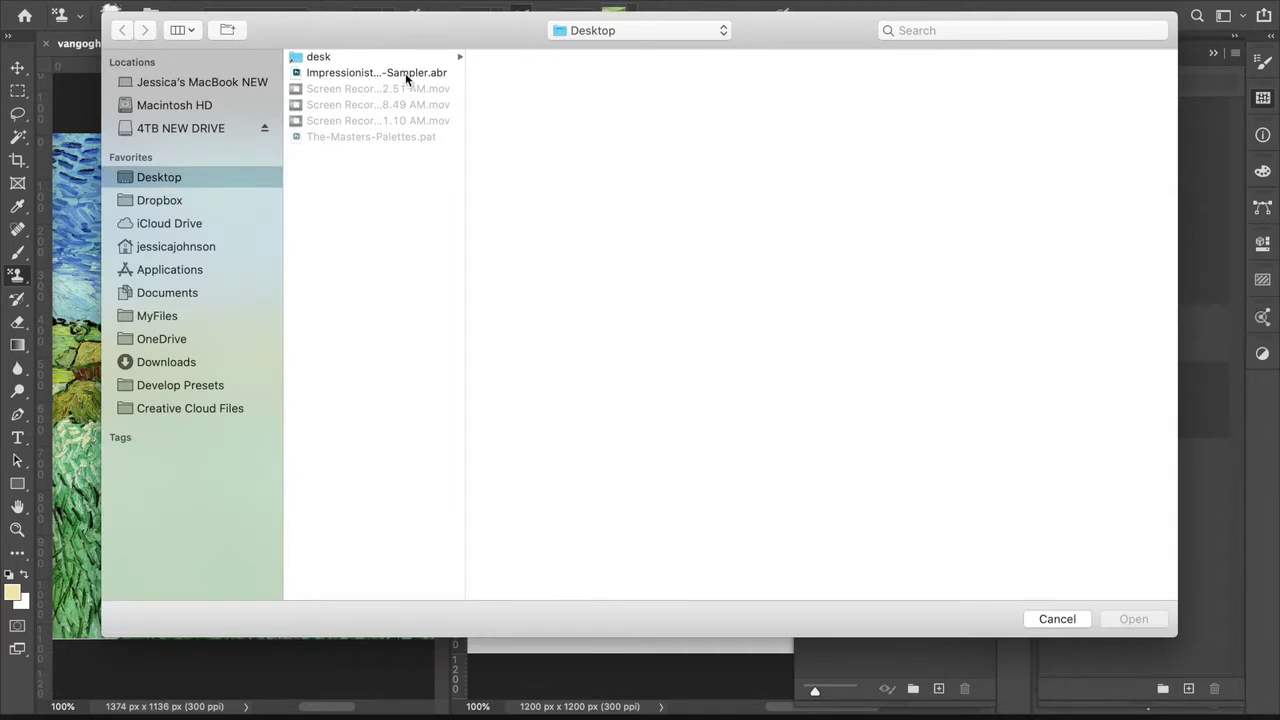
click(405, 73)
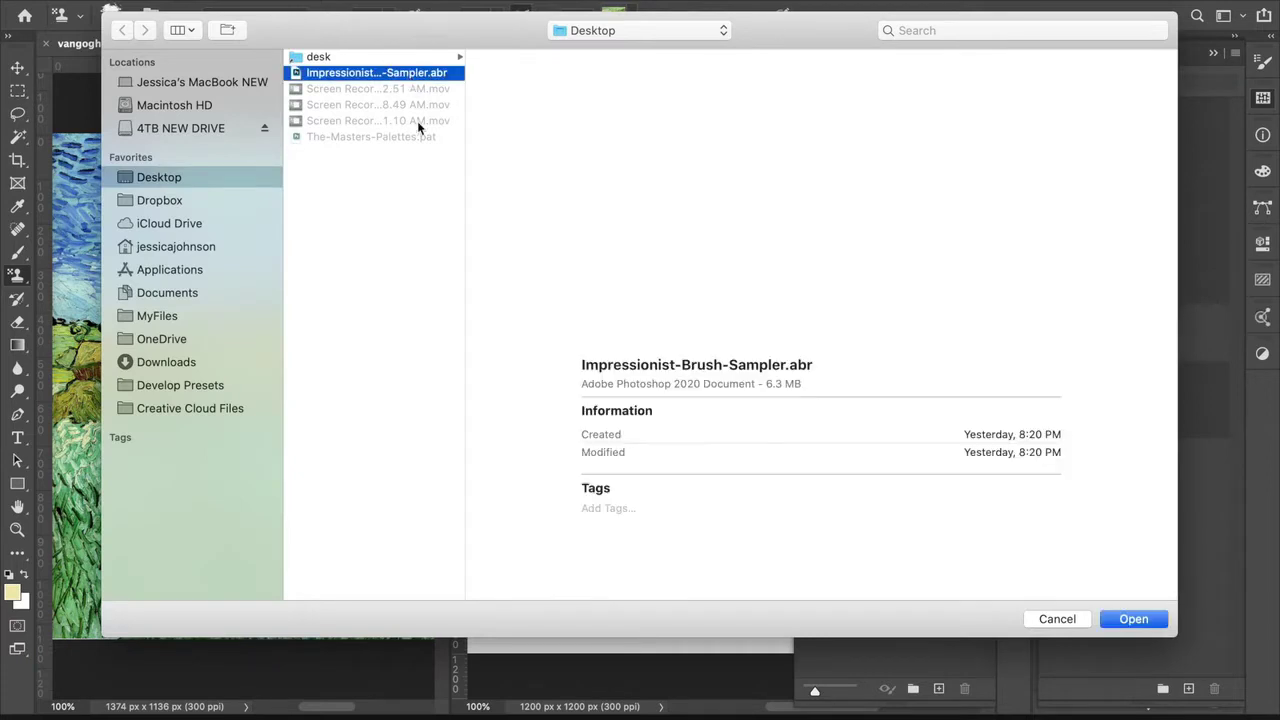
click(1132, 619)
Step: Look through the brushes in the imported Impressionist-Brush-Sampler 2 group
click(870, 520)
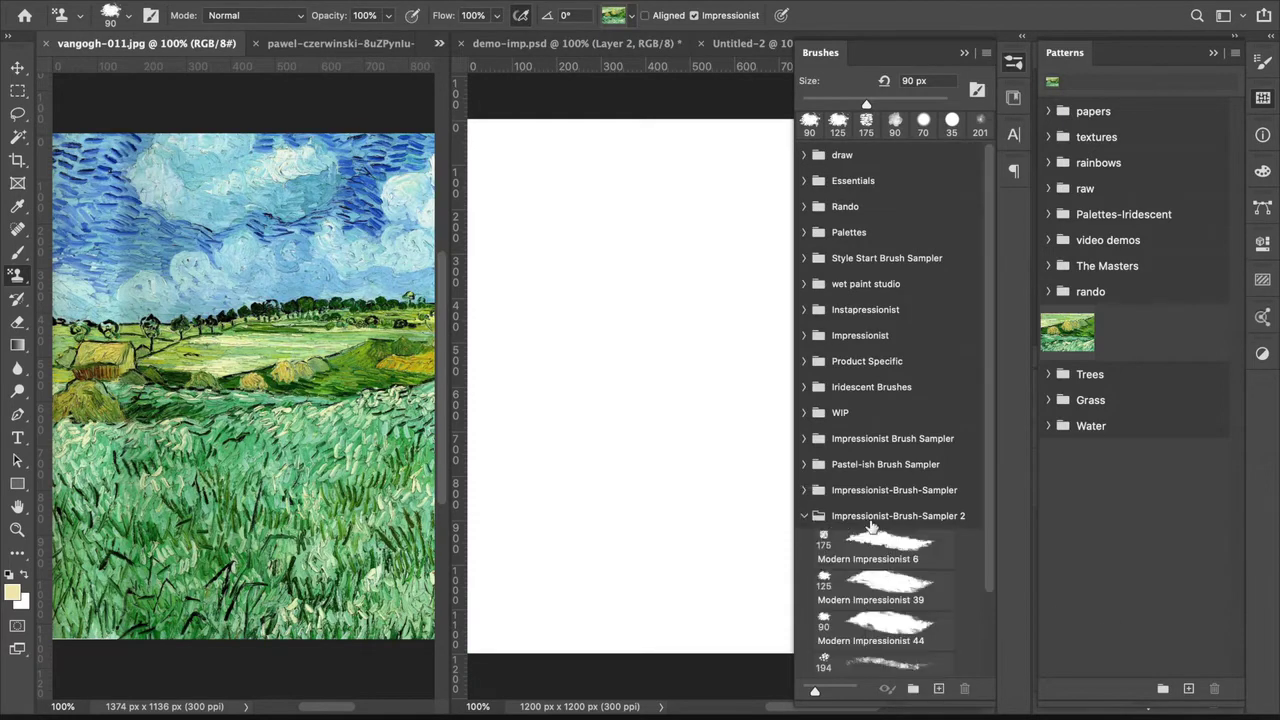
drag(991, 478, 991, 604)
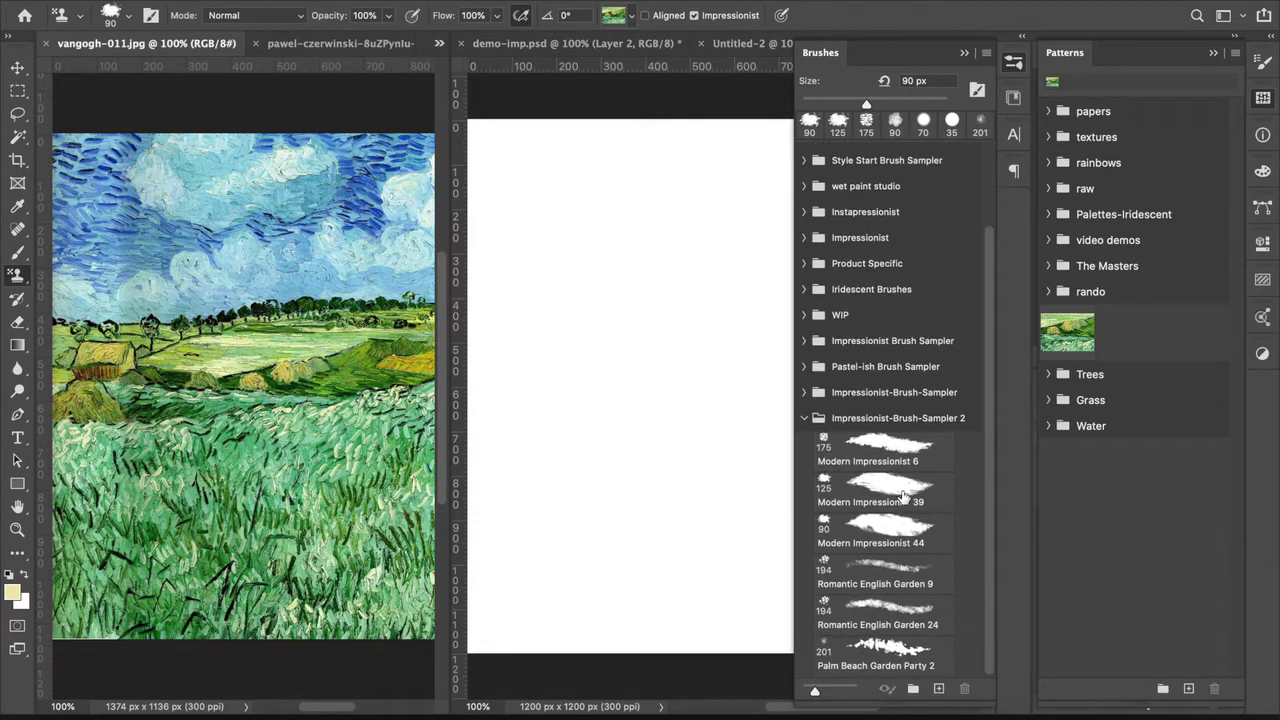
click(1013, 64)
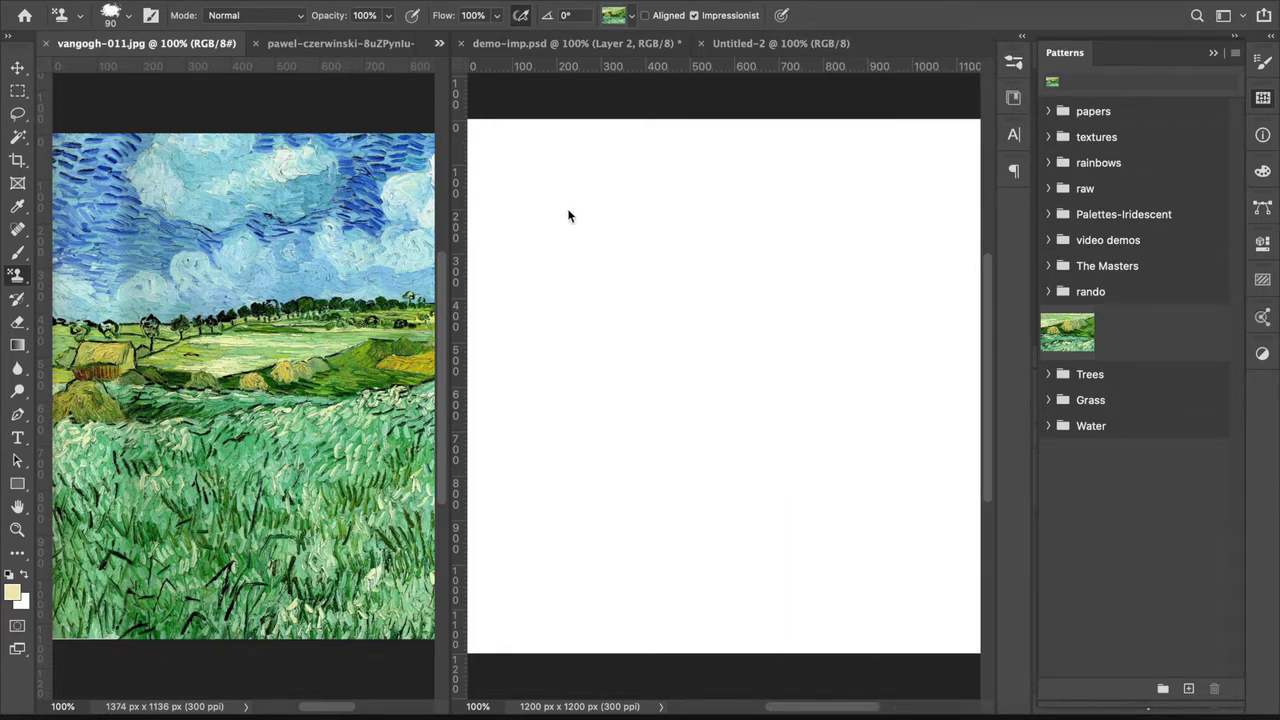
Step: Activate the Pattern Stamp Tool in place of the Clone Stamp Tool
click(22, 276)
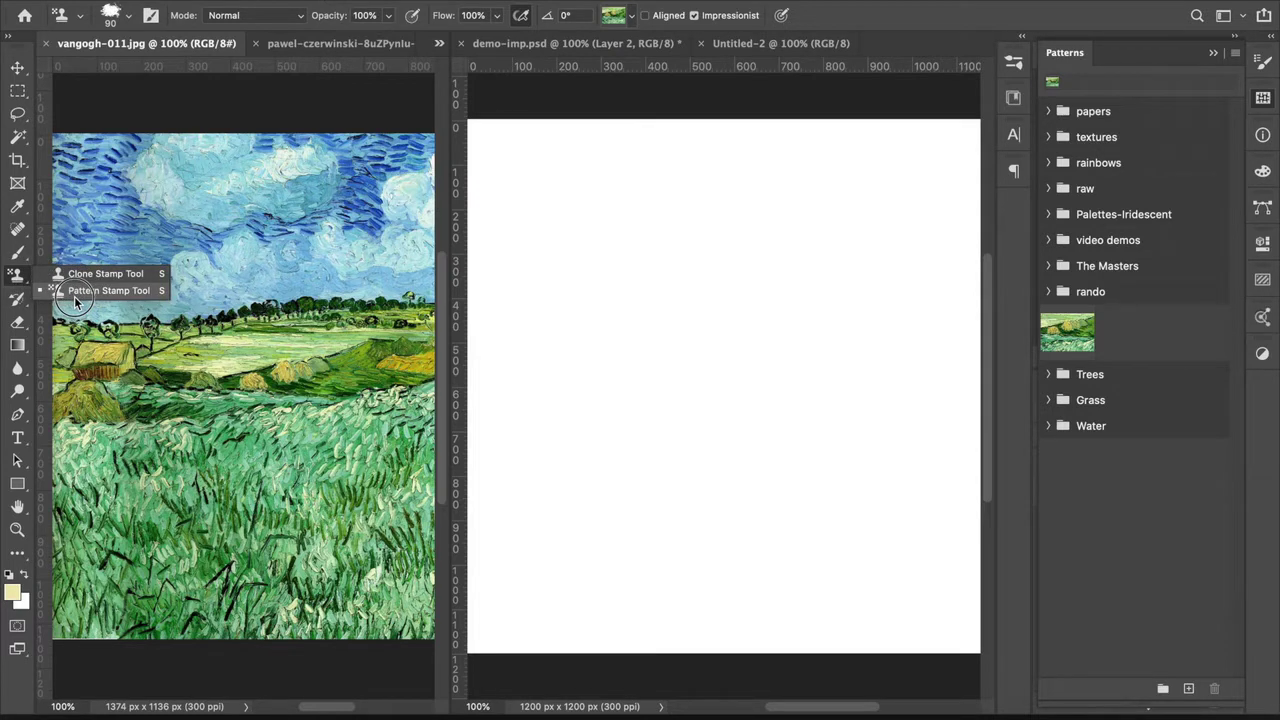
click(13, 278)
click(20, 280)
click(77, 292)
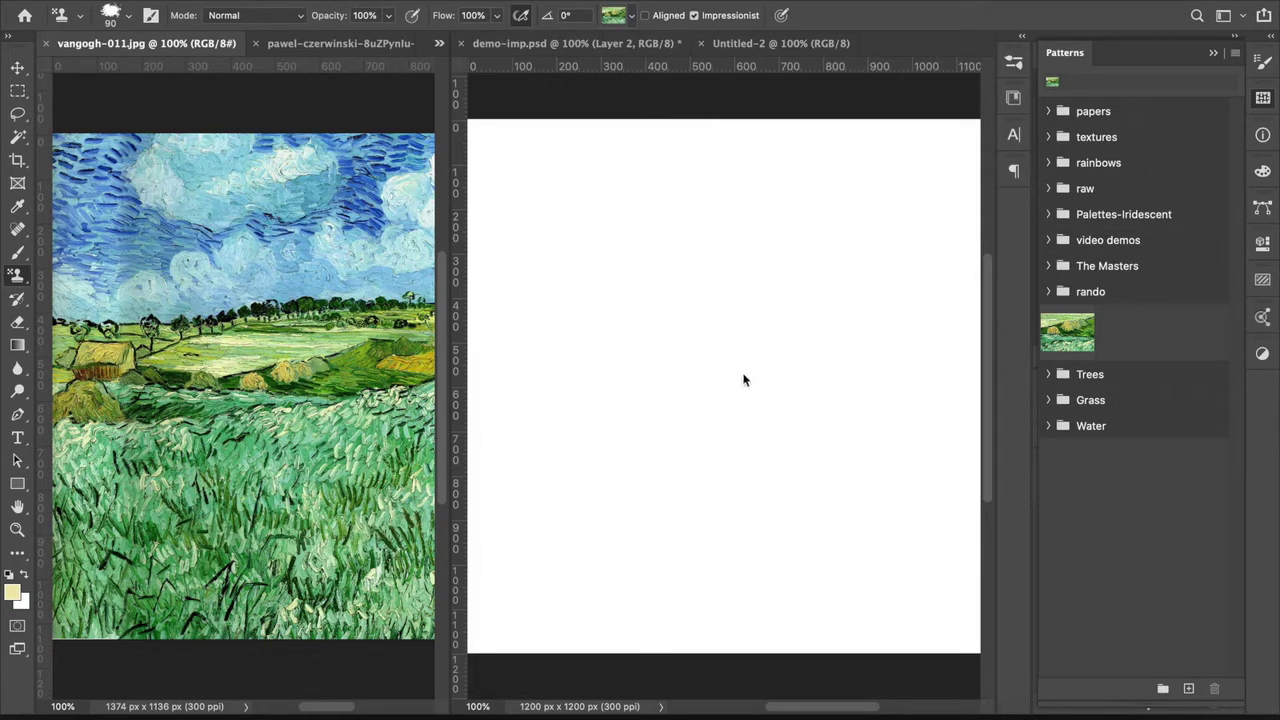
Step: Import The-Masters-Palettes.pat from the Desktop into the Pattern Stamp Tool's patterns
click(631, 22)
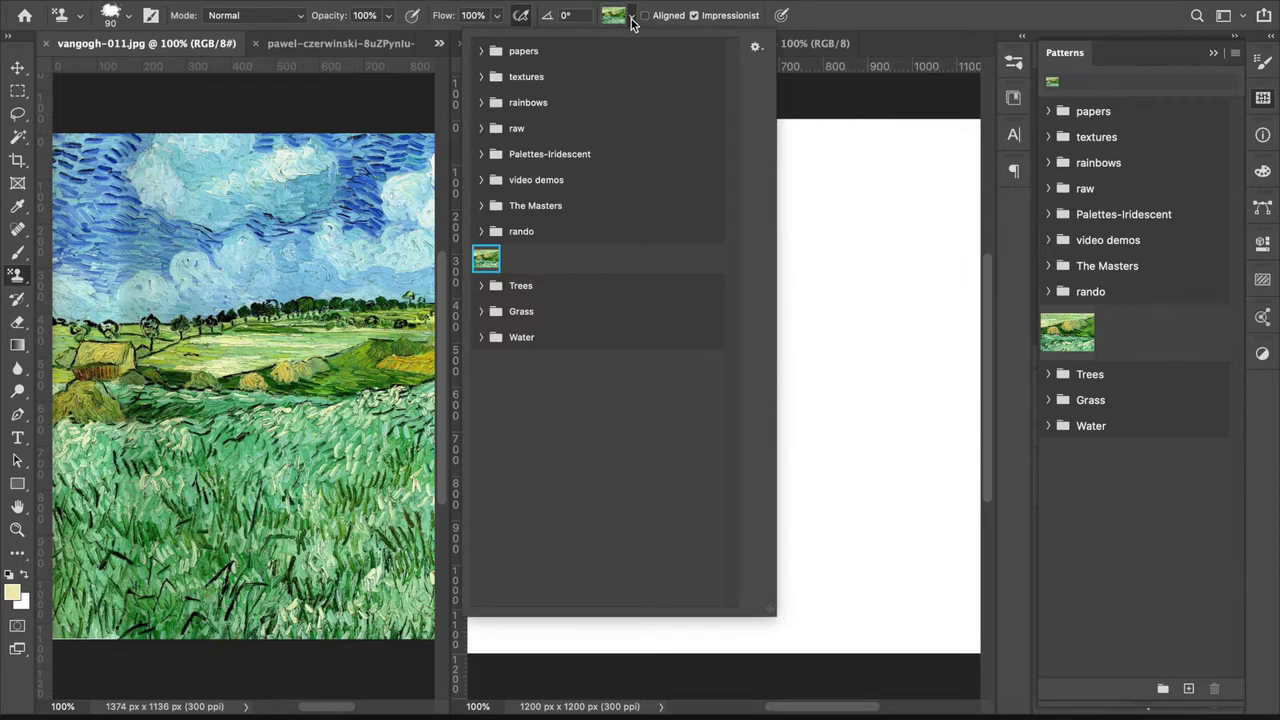
click(754, 48)
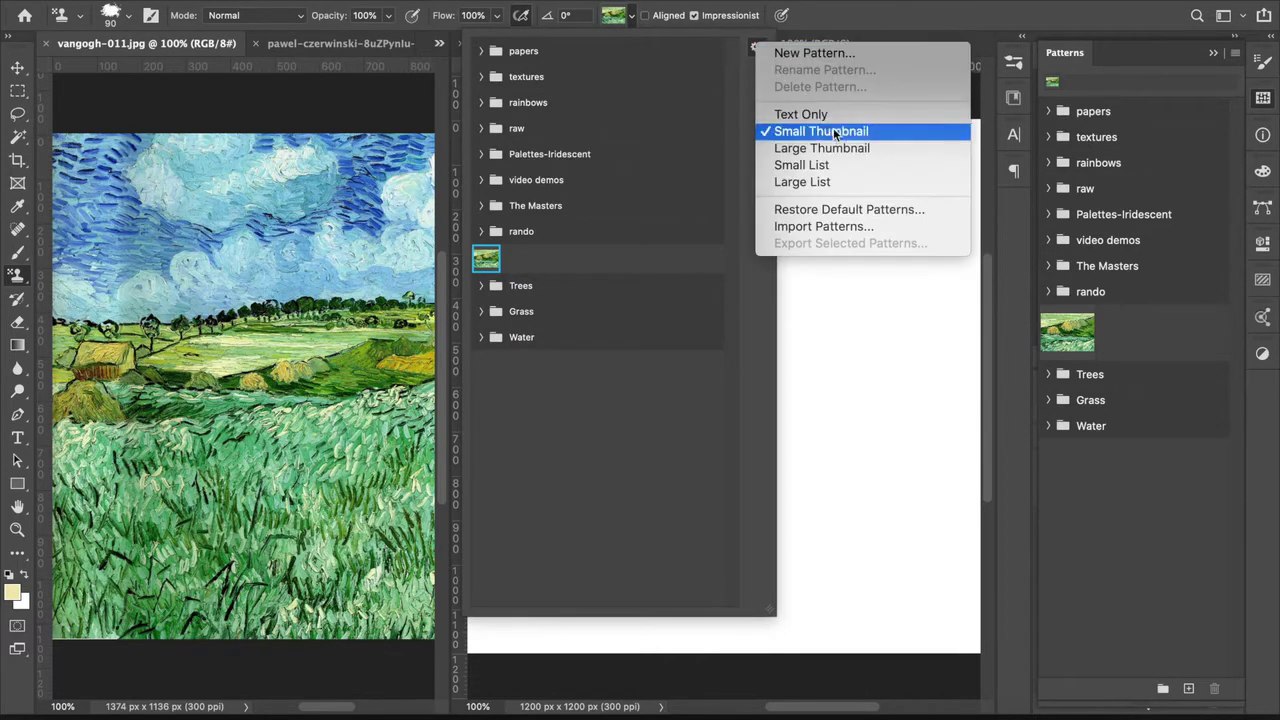
click(857, 229)
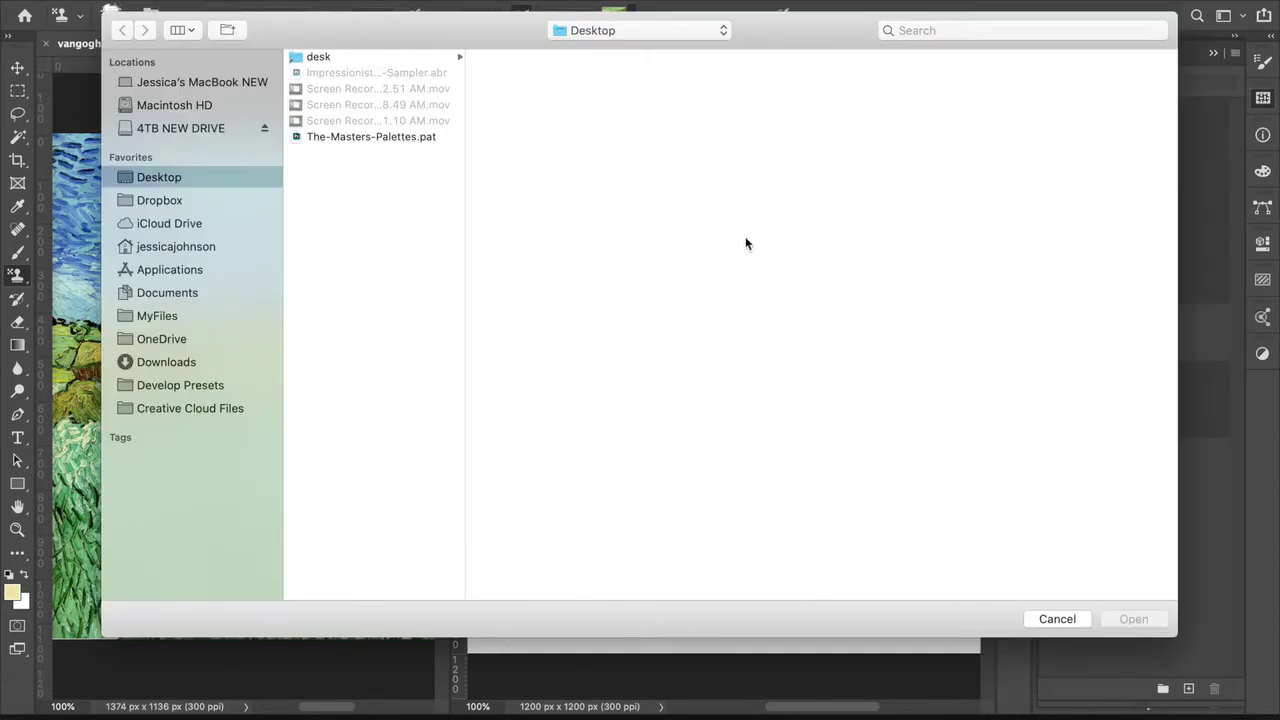
click(360, 137)
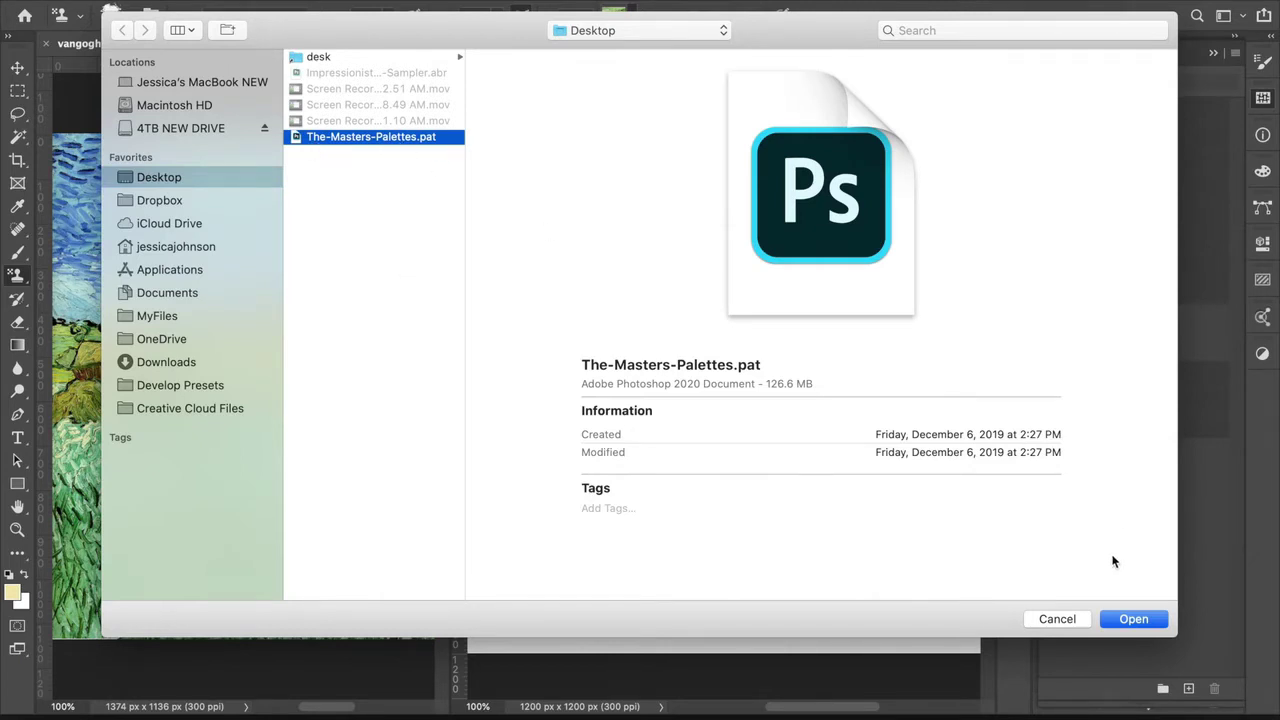
click(1129, 616)
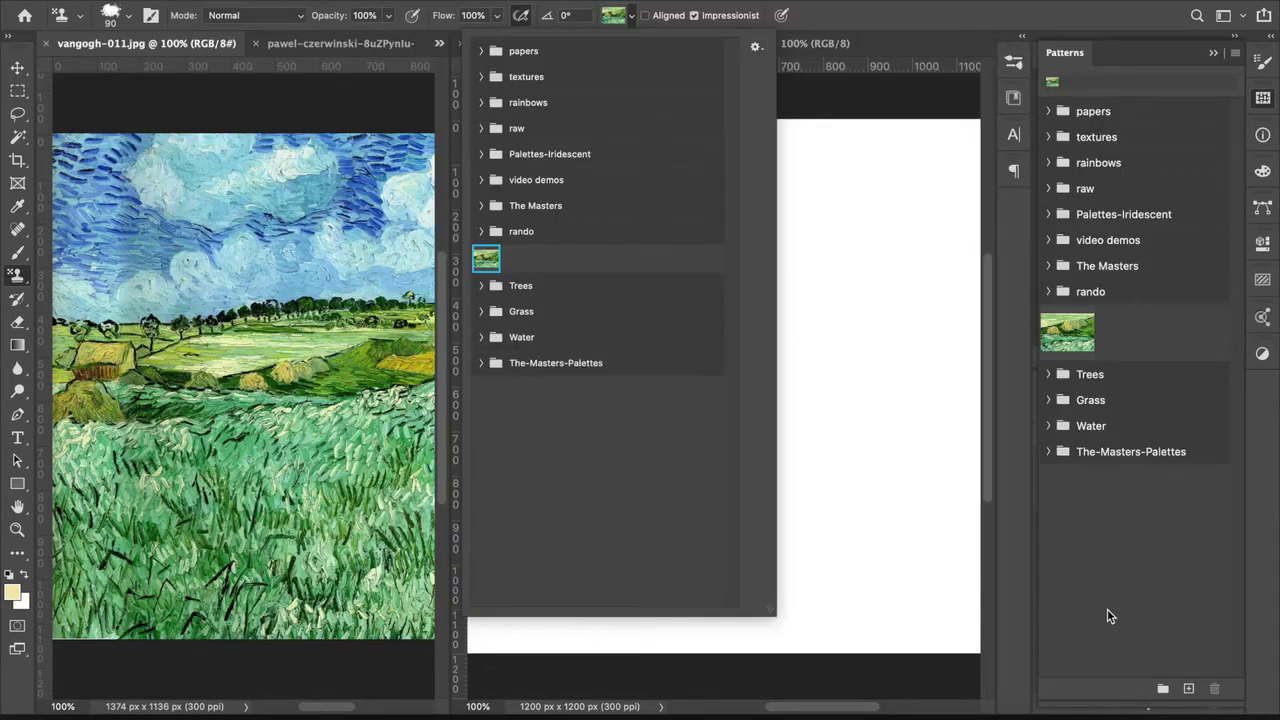
Step: Browse the colour swatches in the imported The-Masters-Palettes pattern group
click(483, 366)
drag(729, 357, 727, 518)
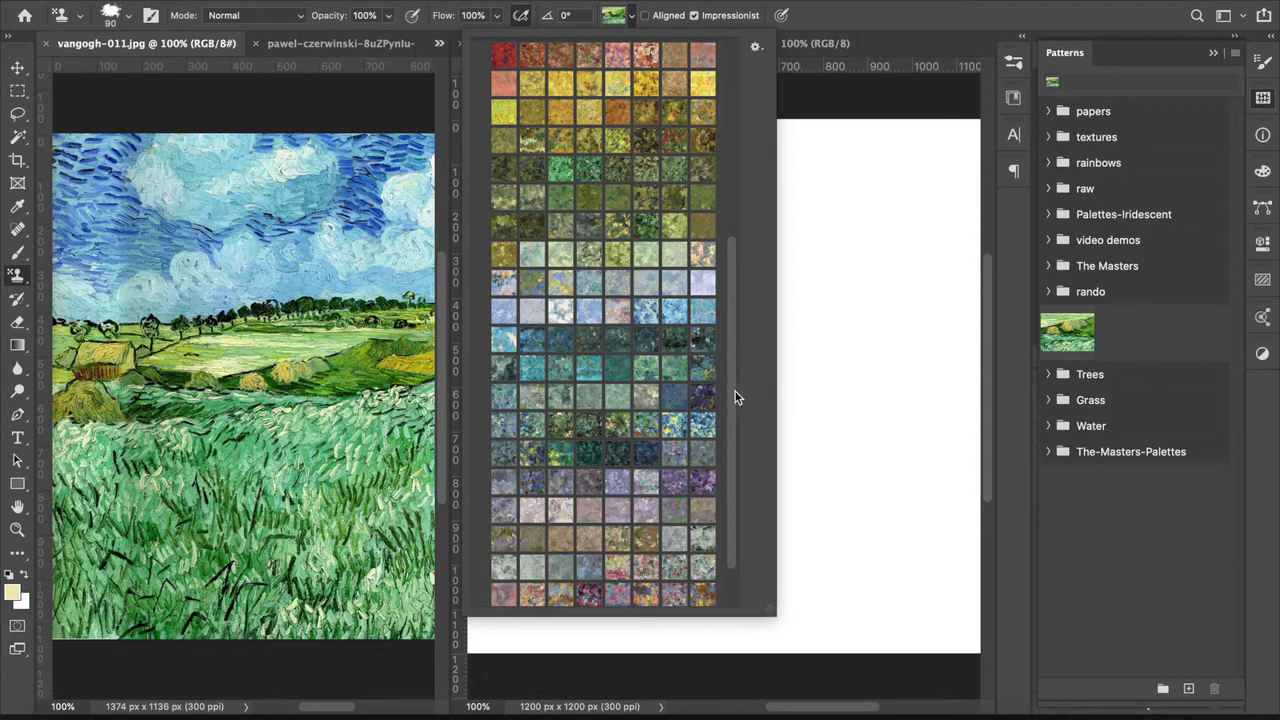
click(617, 19)
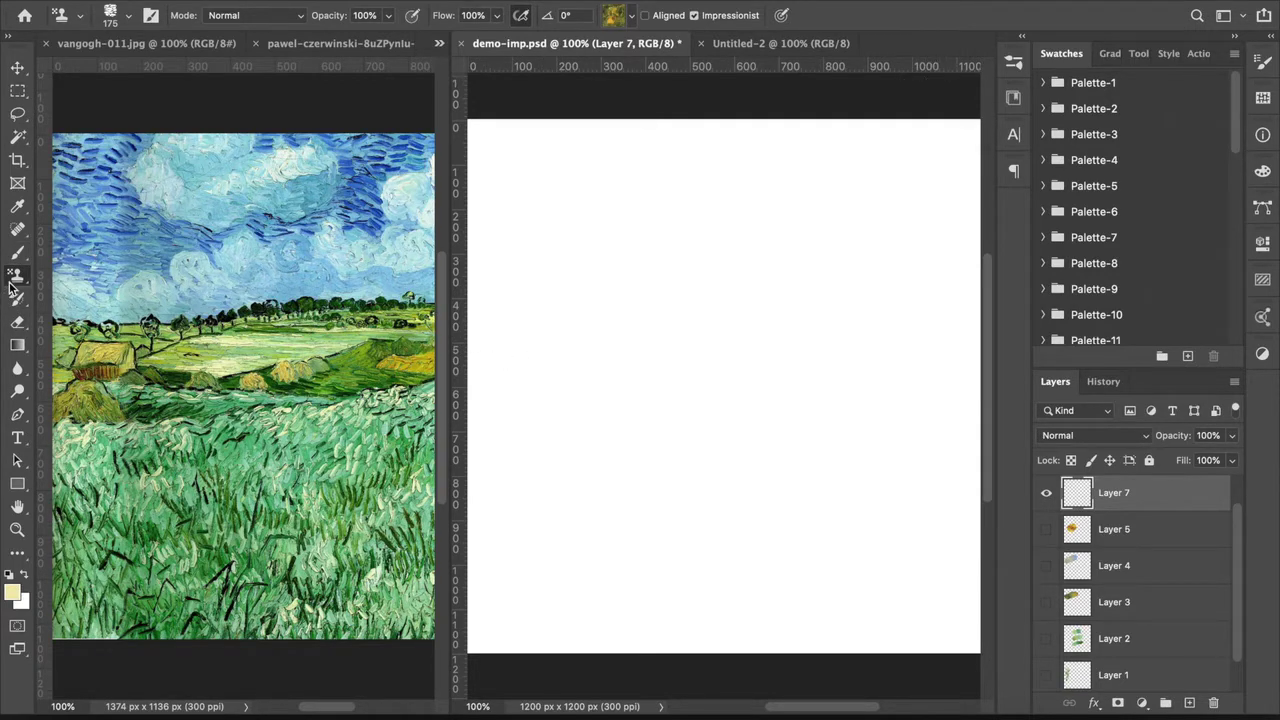
Step: With the Pattern Stamp Tool active, show Layer 1 and Layer 2 to view their green sample strokes
mouse_move(18, 279)
mouse_down()
mouse_move(98, 278)
mouse_move(102, 300)
mouse_up()
drag(1239, 561, 1228, 626)
click(1045, 639)
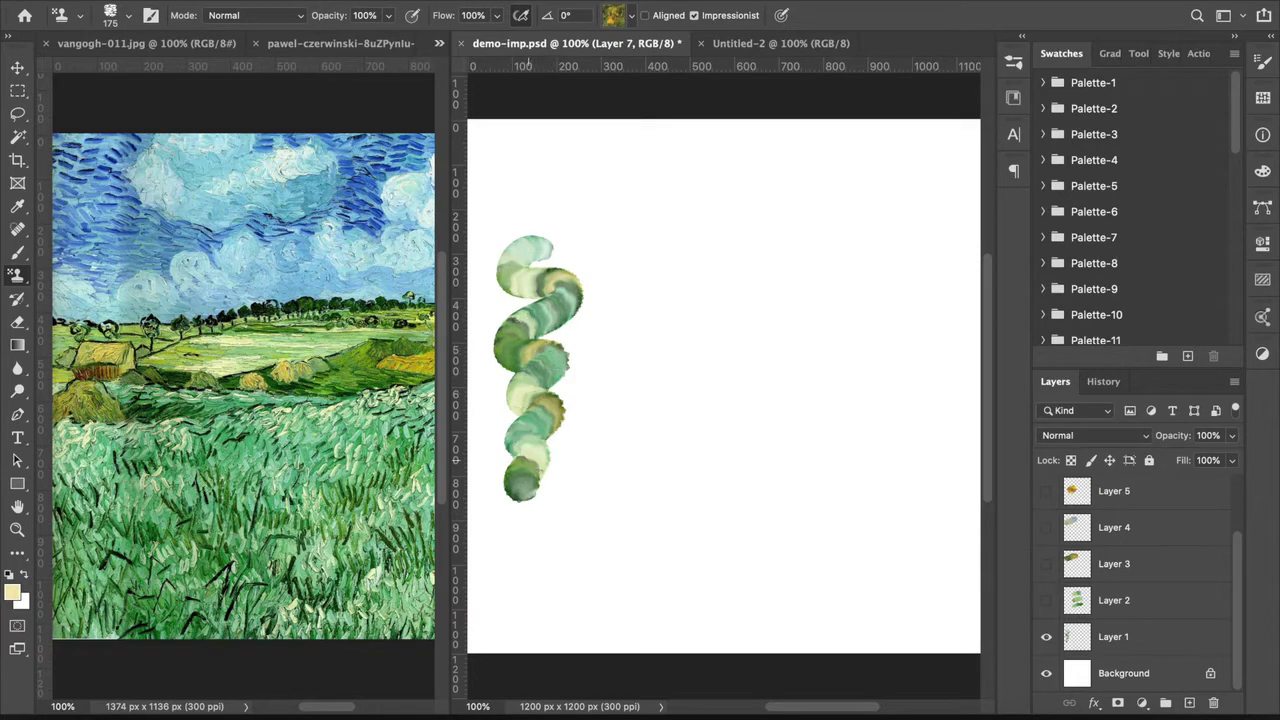
click(1046, 600)
click(1113, 606)
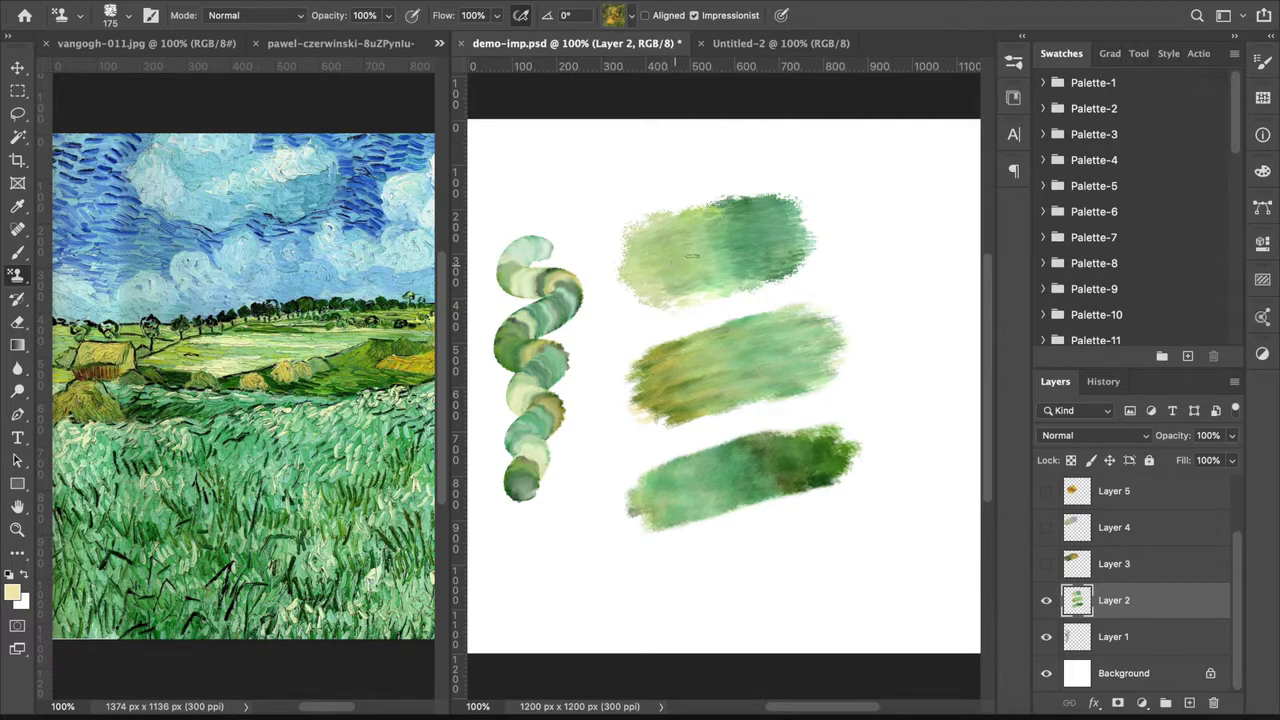
Step: Hide Layer 2 and Layer 1 and add a new blank layer above Layer 5
click(1046, 601)
click(1046, 637)
click(1163, 500)
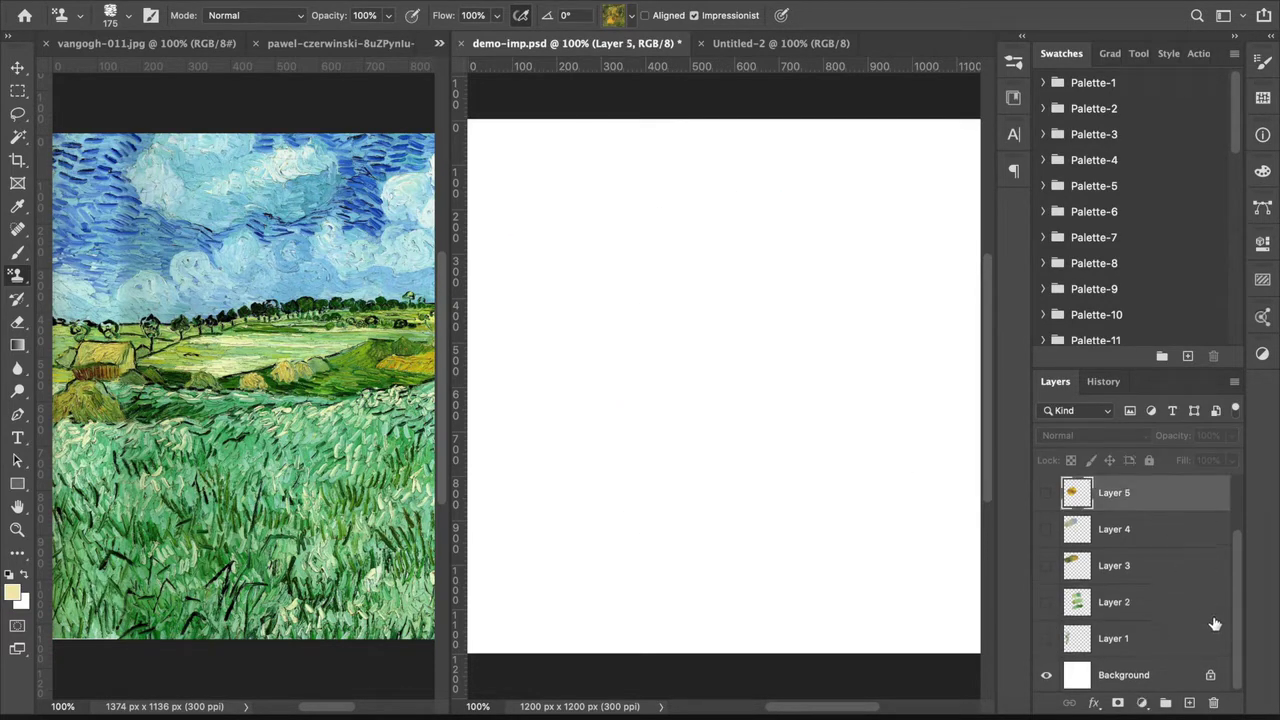
click(1188, 704)
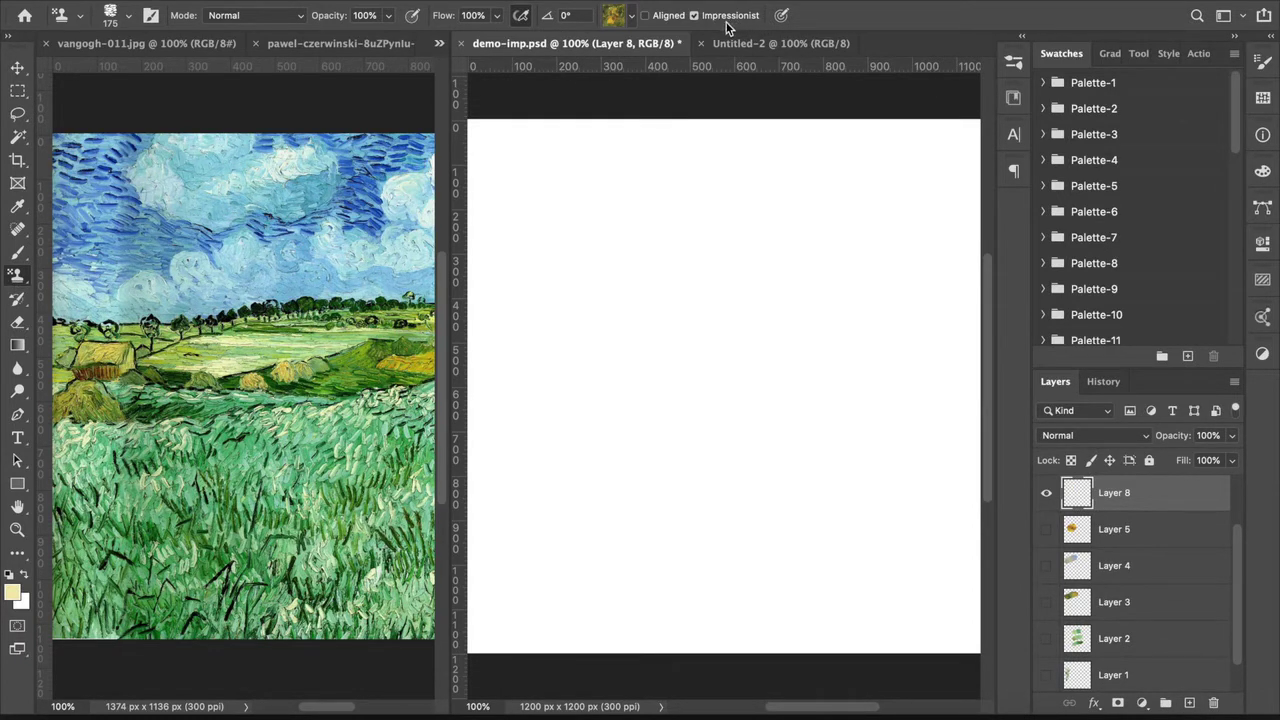
Step: Paint a gold and olive patch on Layer 8 with the Modern Impressionist 6 brush and a gold-green pattern from The-Masters-Palettes
click(1014, 62)
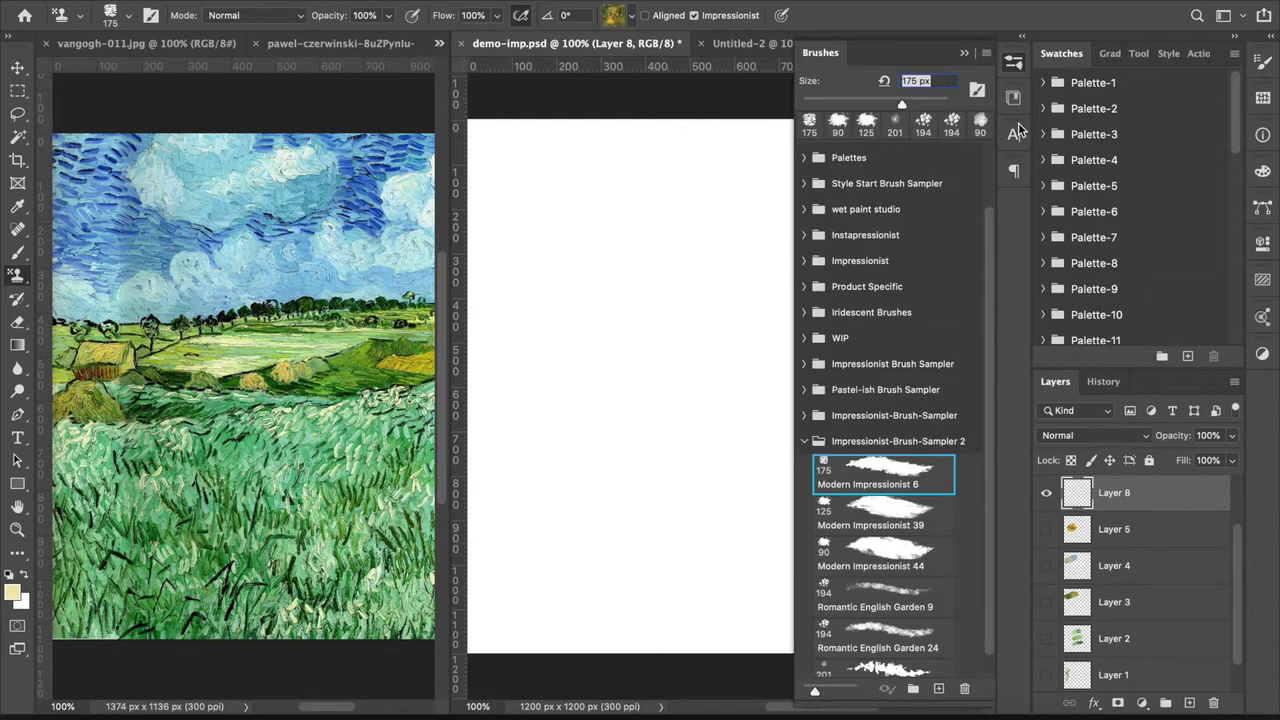
click(868, 483)
click(612, 15)
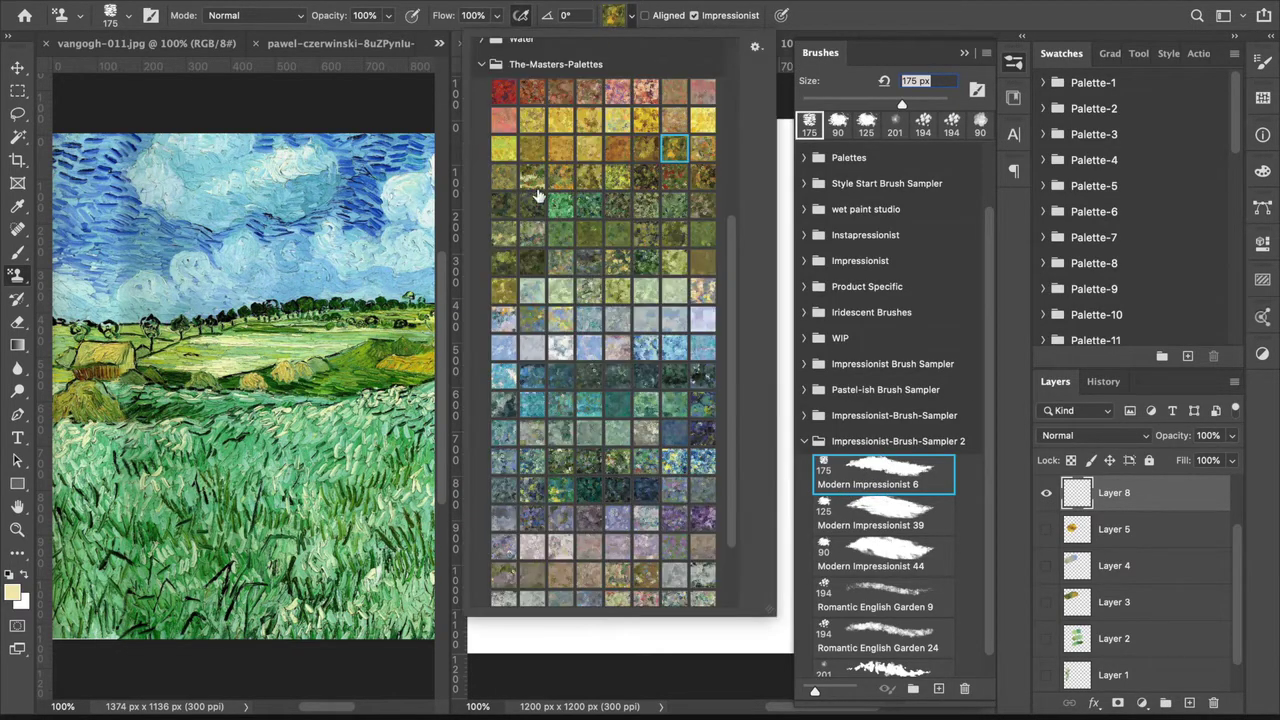
click(705, 152)
click(675, 157)
click(916, 35)
click(918, 35)
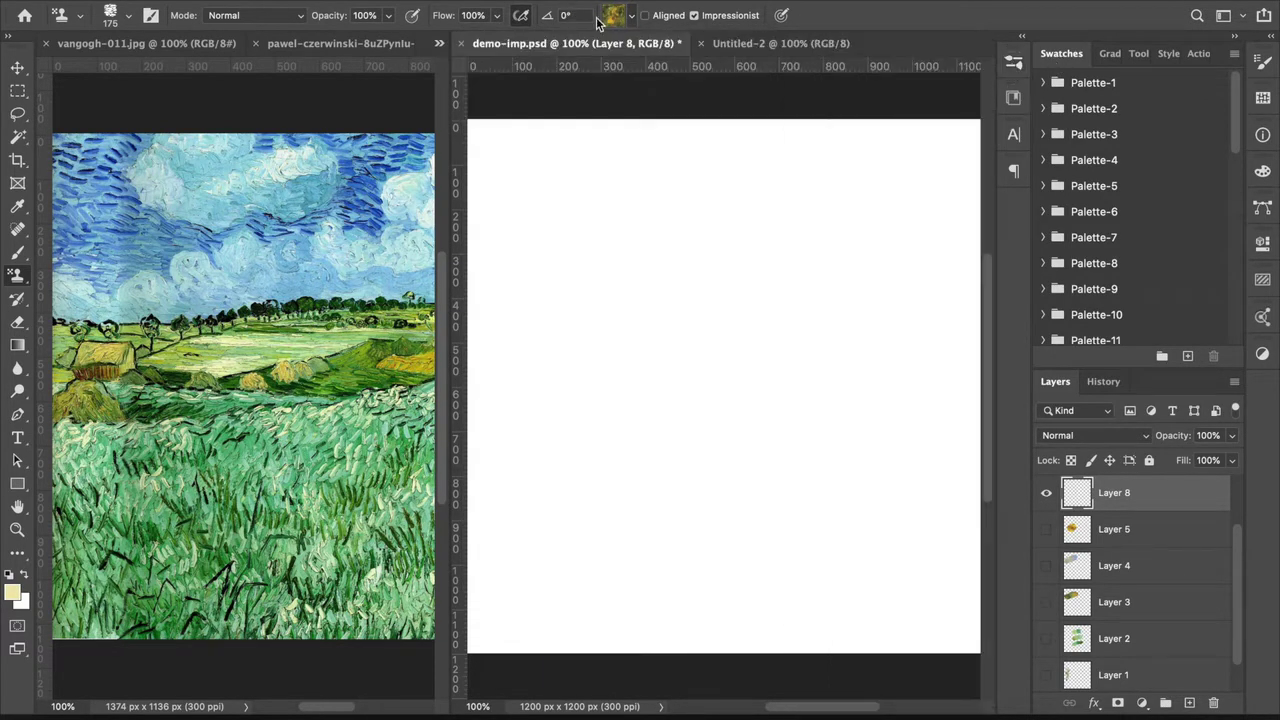
mouse_move(577, 241)
mouse_down()
mouse_move(670, 217)
mouse_move(526, 287)
mouse_move(693, 238)
mouse_move(548, 308)
mouse_move(686, 265)
mouse_move(599, 301)
mouse_move(541, 351)
mouse_up()
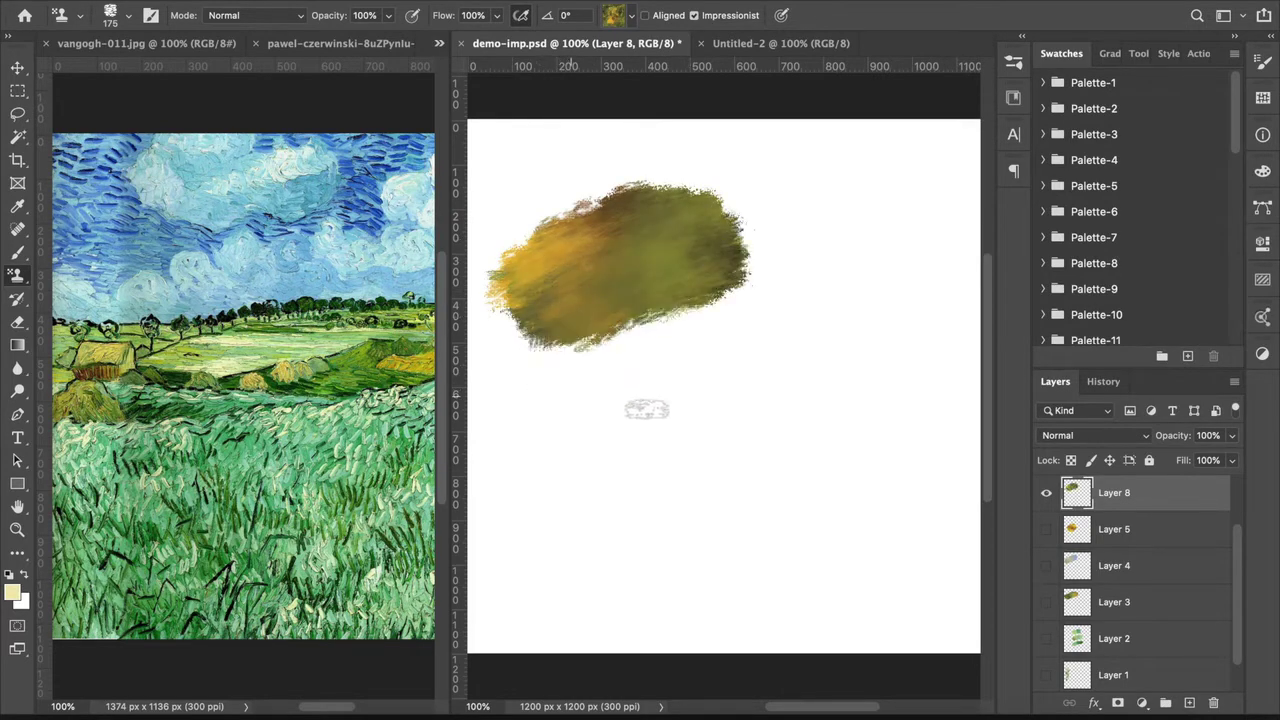
Step: Paint a long diagonal olive-green patch below the first one with the Modern Impressionist 39 brush at 125 px
click(1013, 97)
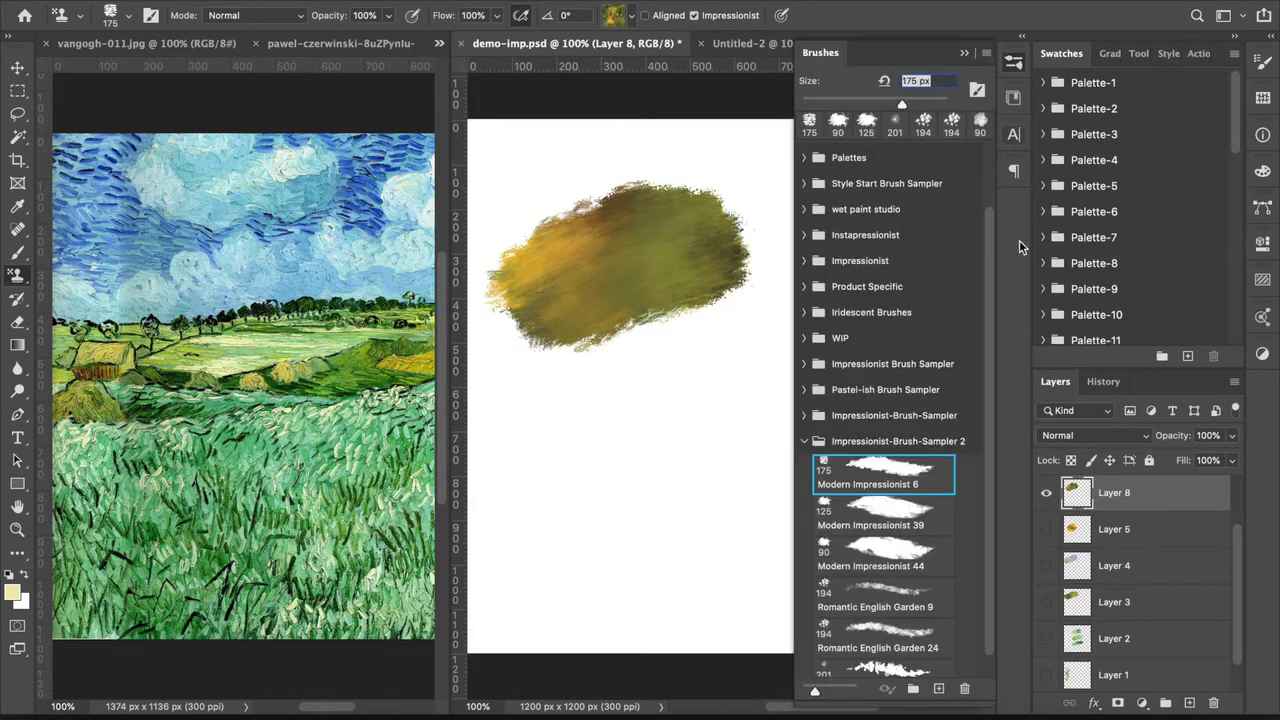
click(884, 515)
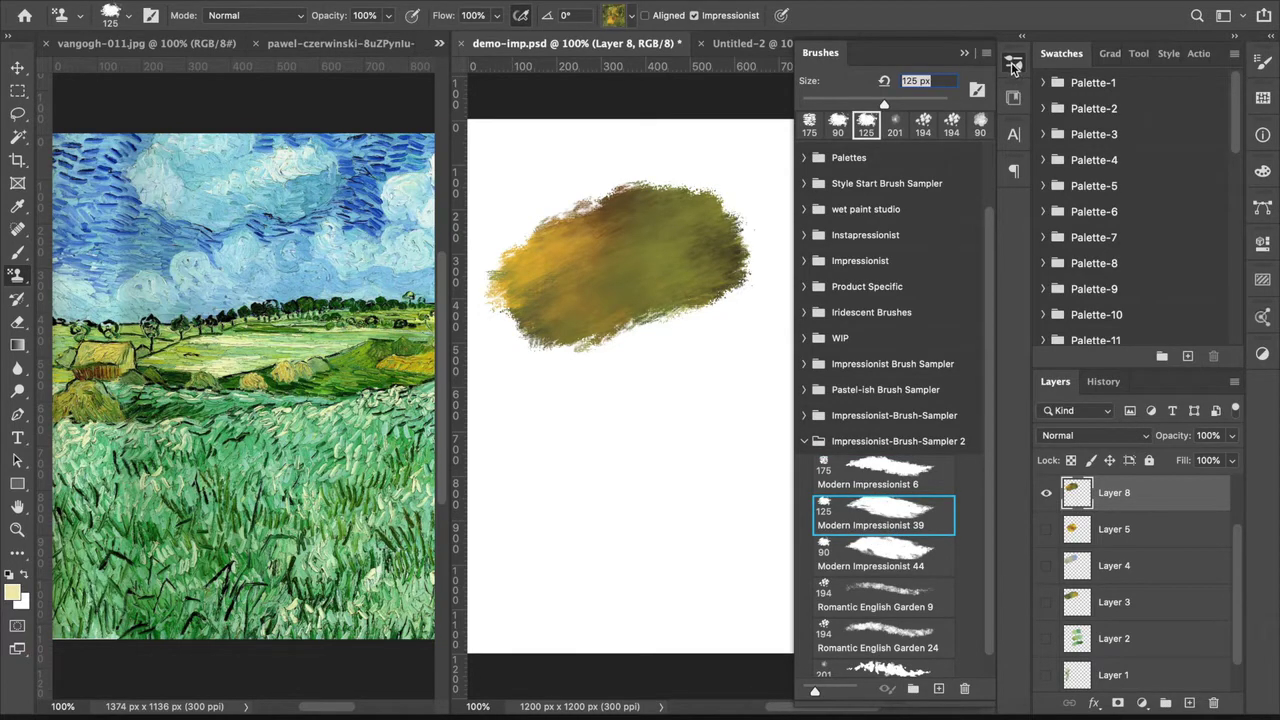
click(1013, 64)
mouse_move(697, 364)
mouse_down()
mouse_move(602, 433)
mouse_move(739, 367)
mouse_move(587, 450)
mouse_move(759, 367)
mouse_move(578, 467)
mouse_move(791, 356)
mouse_up()
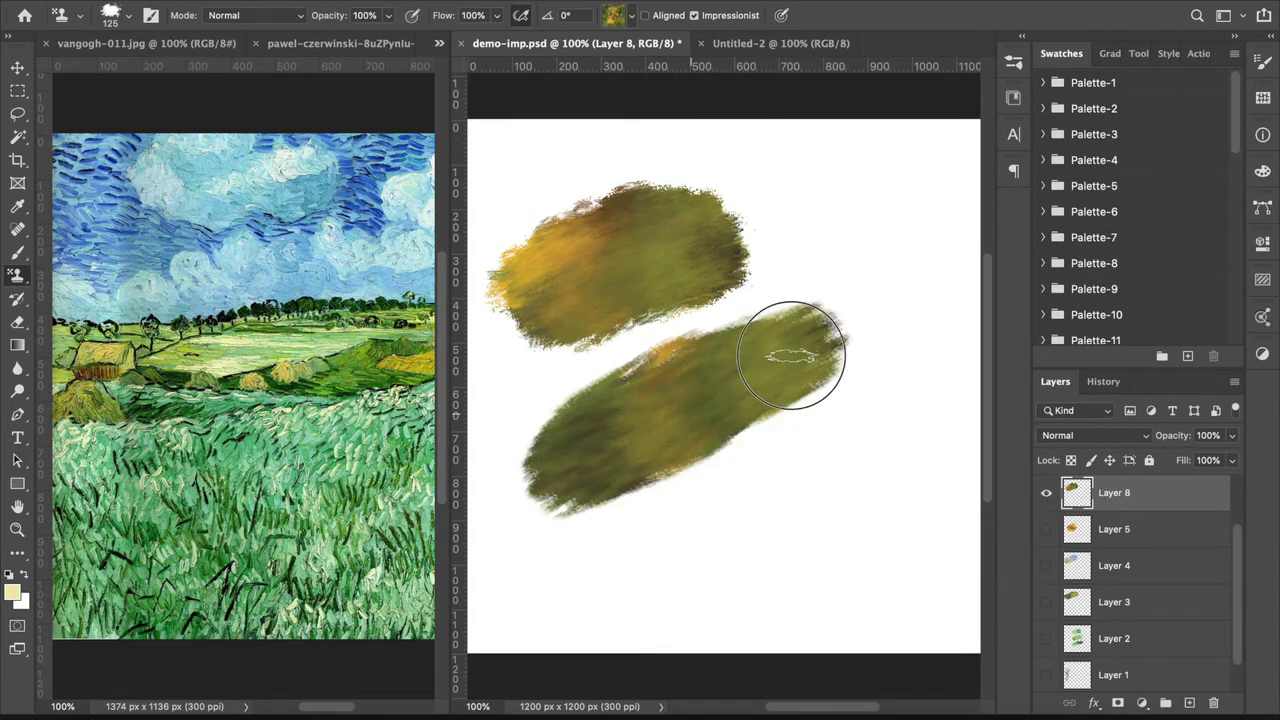
Step: Clear the patches from Layer 8 and paint a soft olive and gold patch with the 90 px Modern Impressionist 44 brush
click(1016, 63)
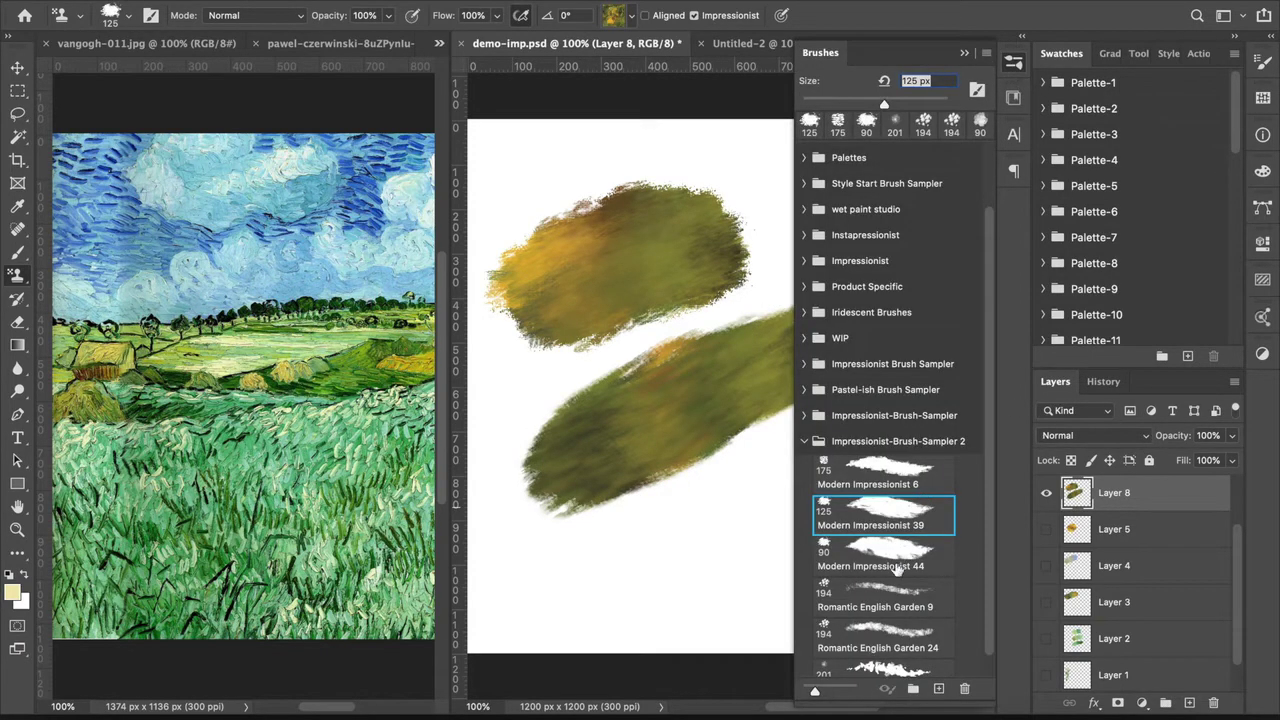
click(895, 560)
click(1013, 63)
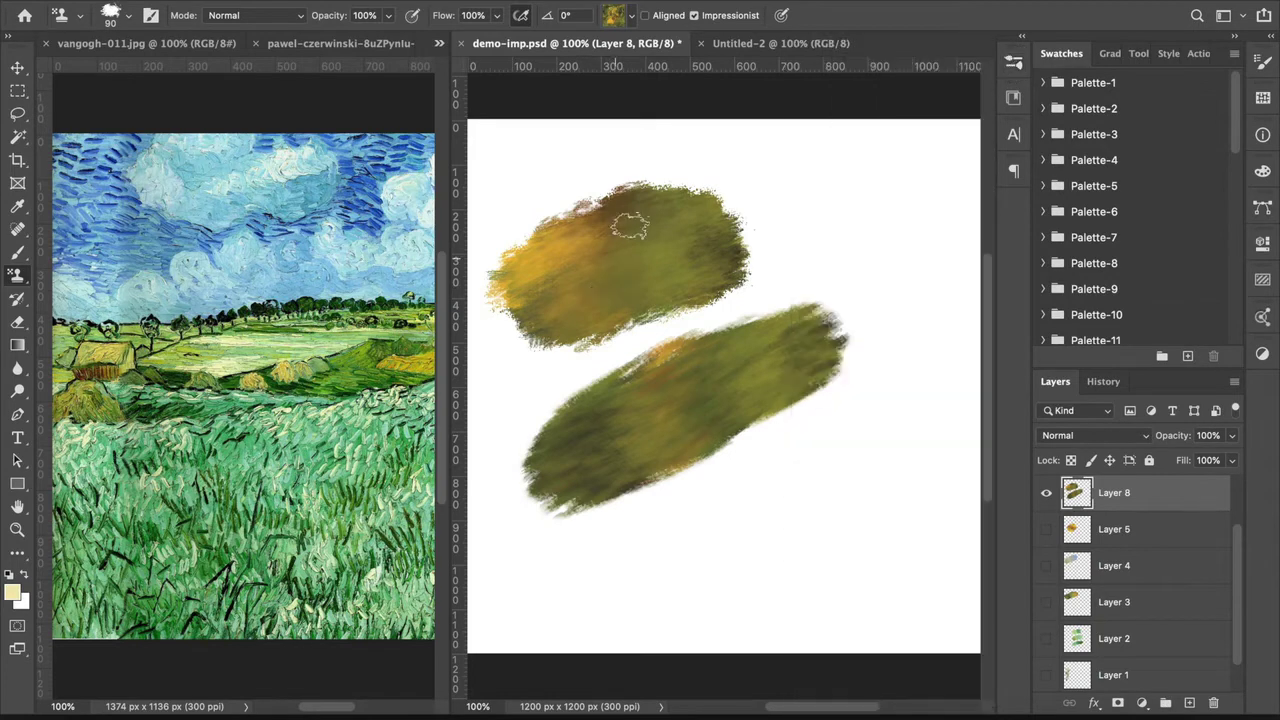
key(Delete)
mouse_move(600, 206)
mouse_down()
mouse_move(669, 246)
mouse_move(680, 320)
mouse_move(660, 415)
mouse_up()
Step: Paint gold and olive foliage texture over the patch on Layer 8 with the 194 px Romantic English Garden 9 brush
click(1014, 66)
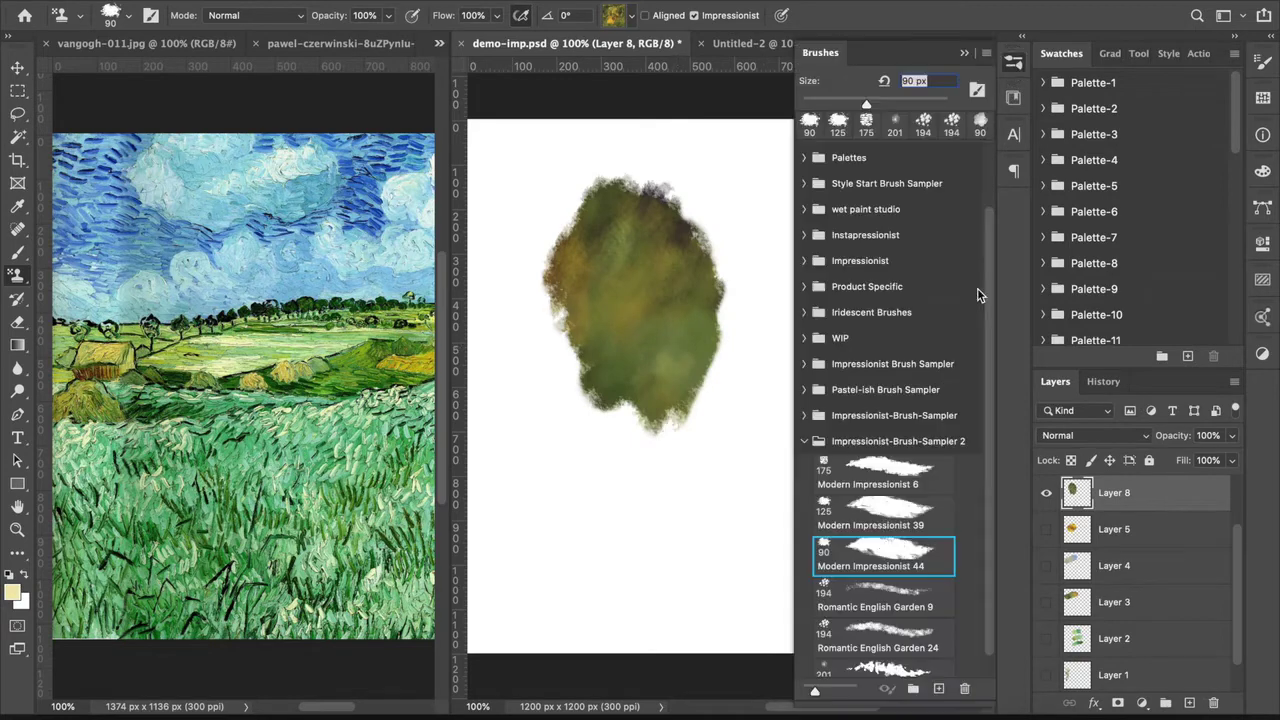
click(897, 604)
mouse_move(680, 250)
mouse_down()
mouse_move(669, 203)
mouse_move(680, 224)
mouse_move(655, 253)
mouse_move(687, 286)
mouse_move(633, 299)
mouse_move(658, 325)
mouse_move(602, 343)
mouse_move(601, 392)
mouse_move(658, 450)
mouse_up()
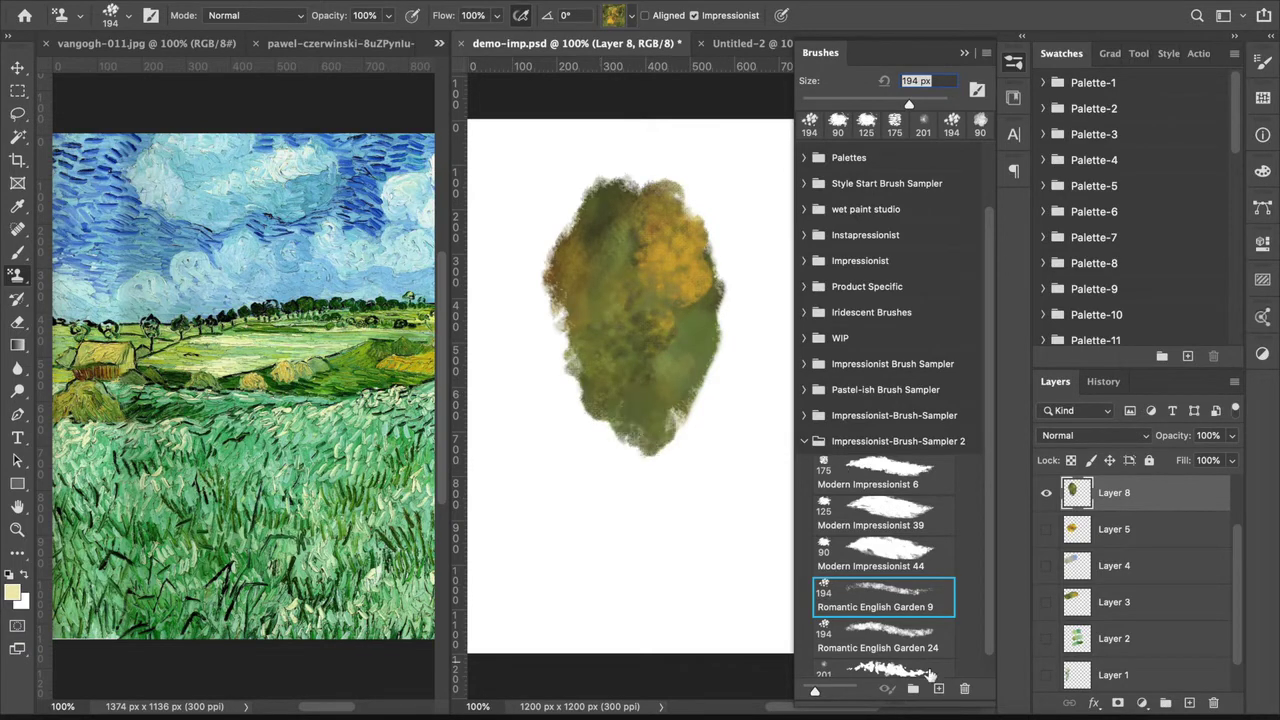
Step: Add darker leafy clusters down the lower part of the patch with the 194 px Romantic English Garden 24 brush
click(878, 636)
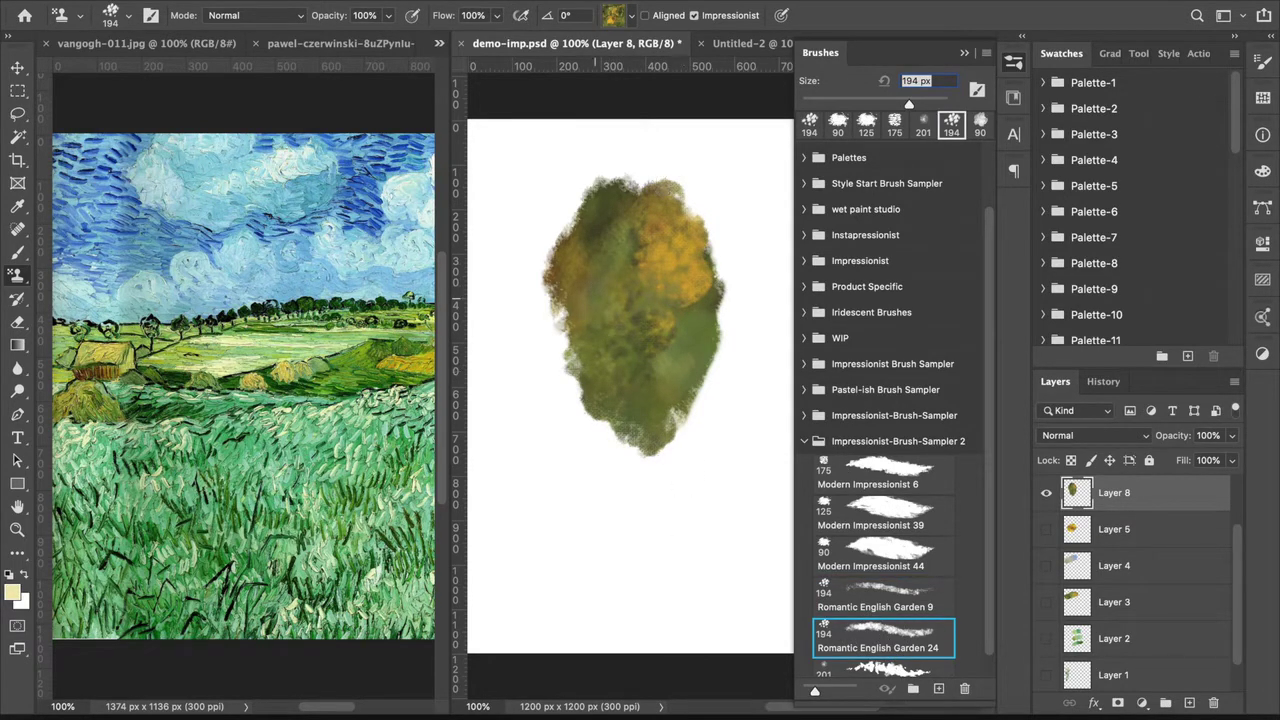
mouse_move(675, 283)
mouse_down()
mouse_move(659, 309)
mouse_move(606, 326)
mouse_move(566, 371)
mouse_move(665, 496)
mouse_up()
key(super+z)
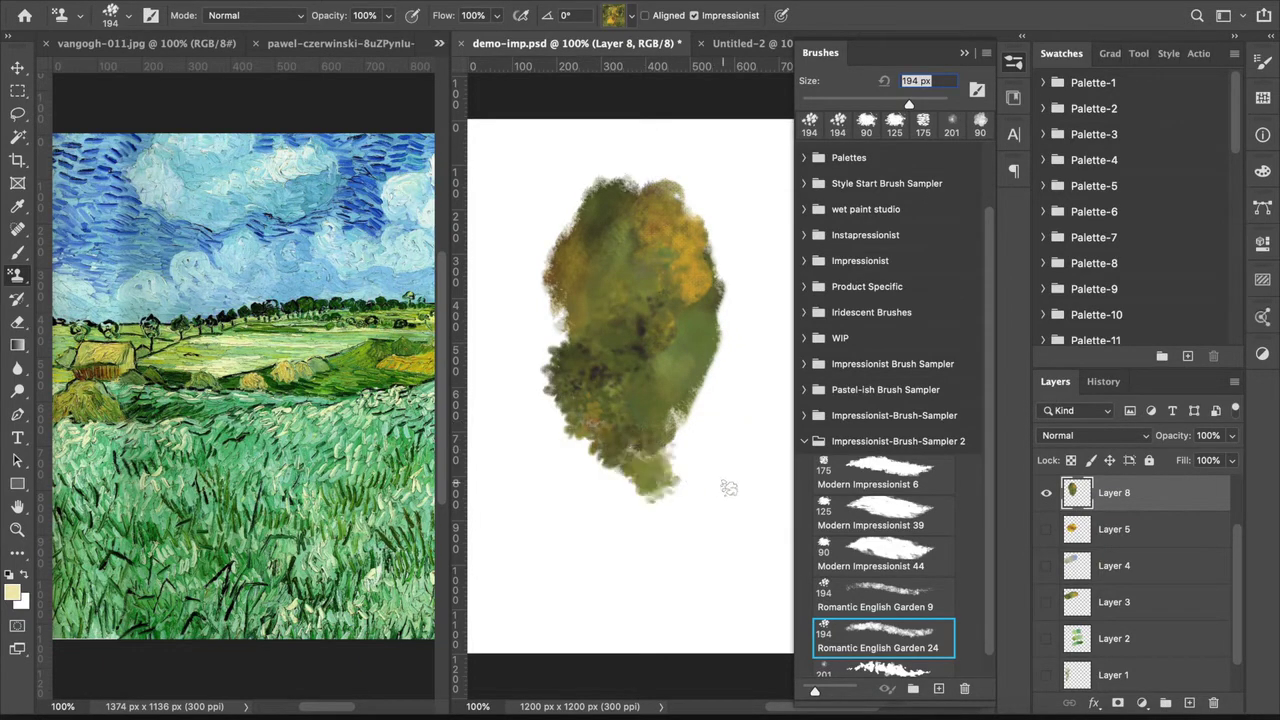
Step: Clear all the paint from Layer 8, leaving nothing selected
key(super+a)
key(Delete)
key(super+d)
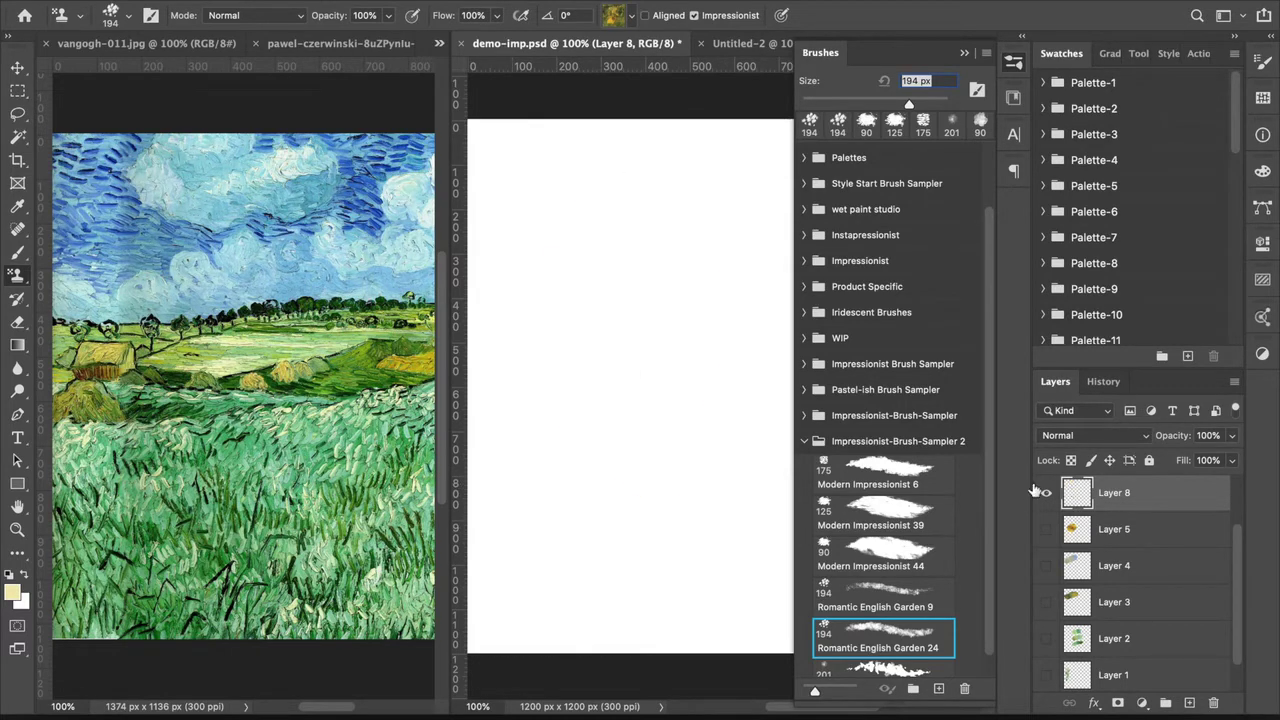
Step: Paint a tall gold, rust and olive column with the 201 px Palm Beach Garden Party 2 brush, undoing the first attempt and repainting it
scroll(986, 514, down, 1)
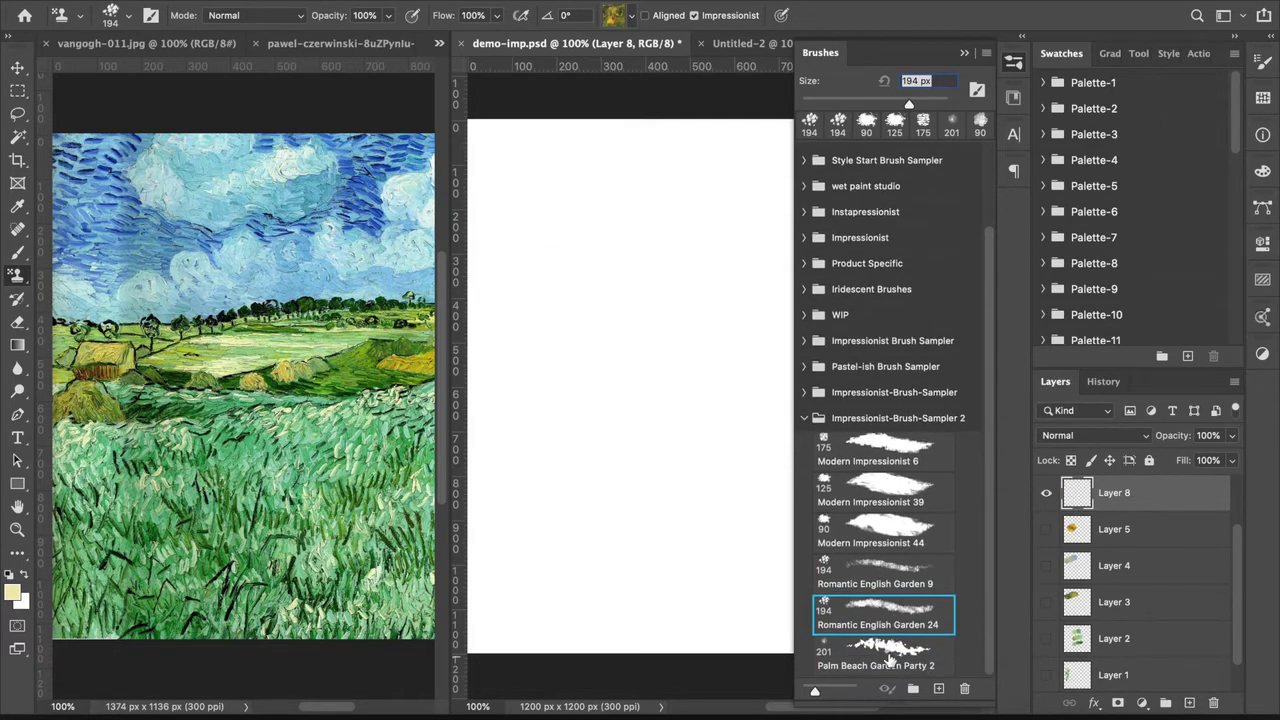
click(887, 660)
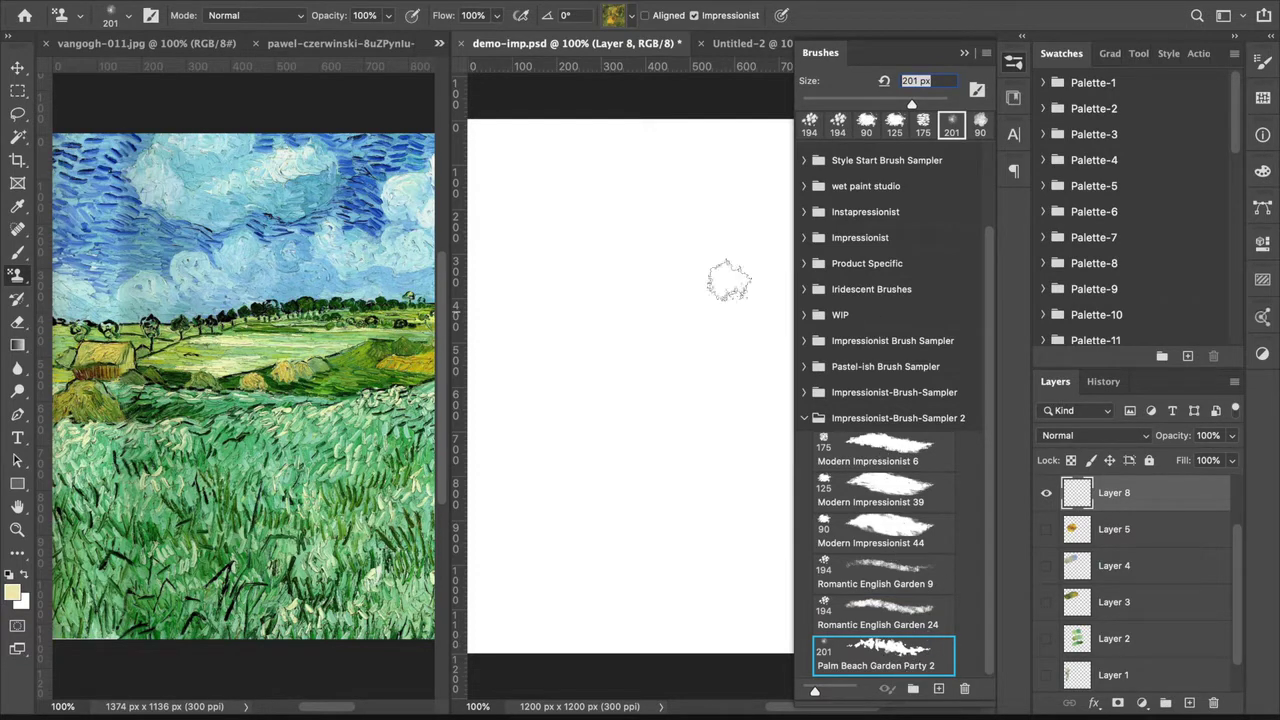
click(1013, 63)
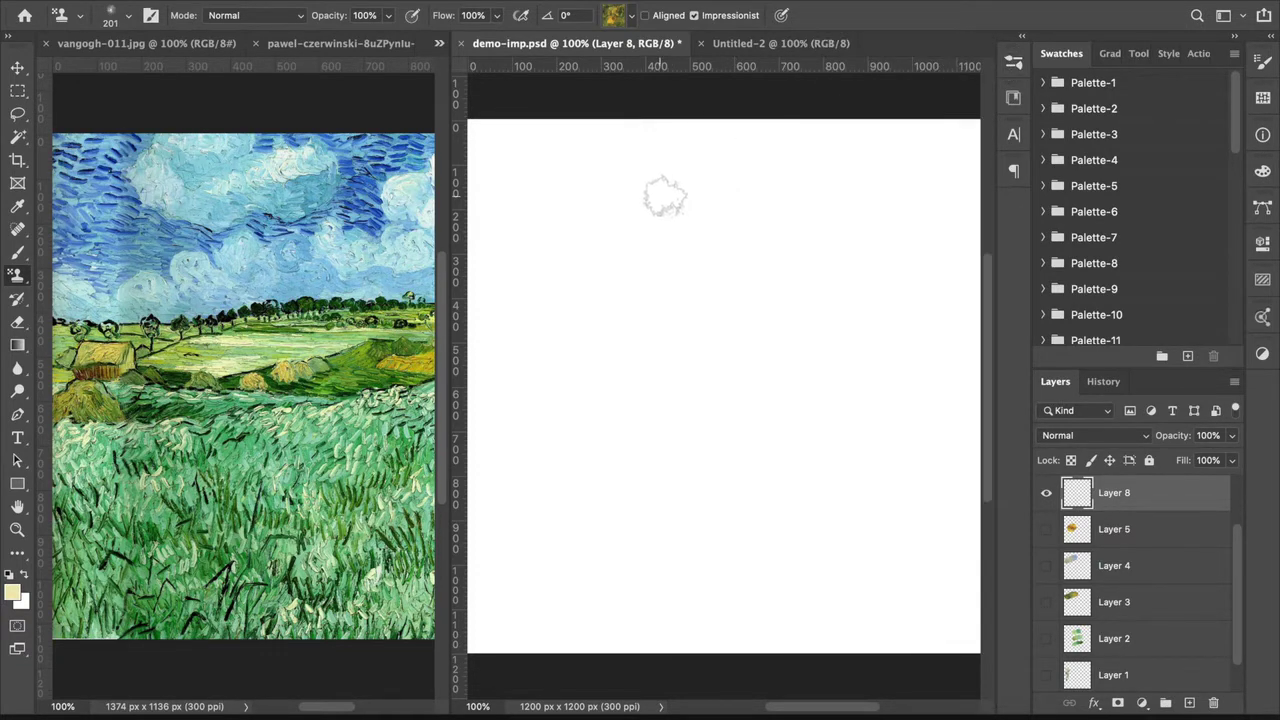
mouse_move(660, 226)
mouse_down()
mouse_move(619, 255)
mouse_move(656, 272)
mouse_move(664, 308)
mouse_move(611, 326)
mouse_move(612, 372)
mouse_move(640, 412)
mouse_move(566, 454)
mouse_move(614, 474)
mouse_move(634, 502)
mouse_move(606, 556)
mouse_up()
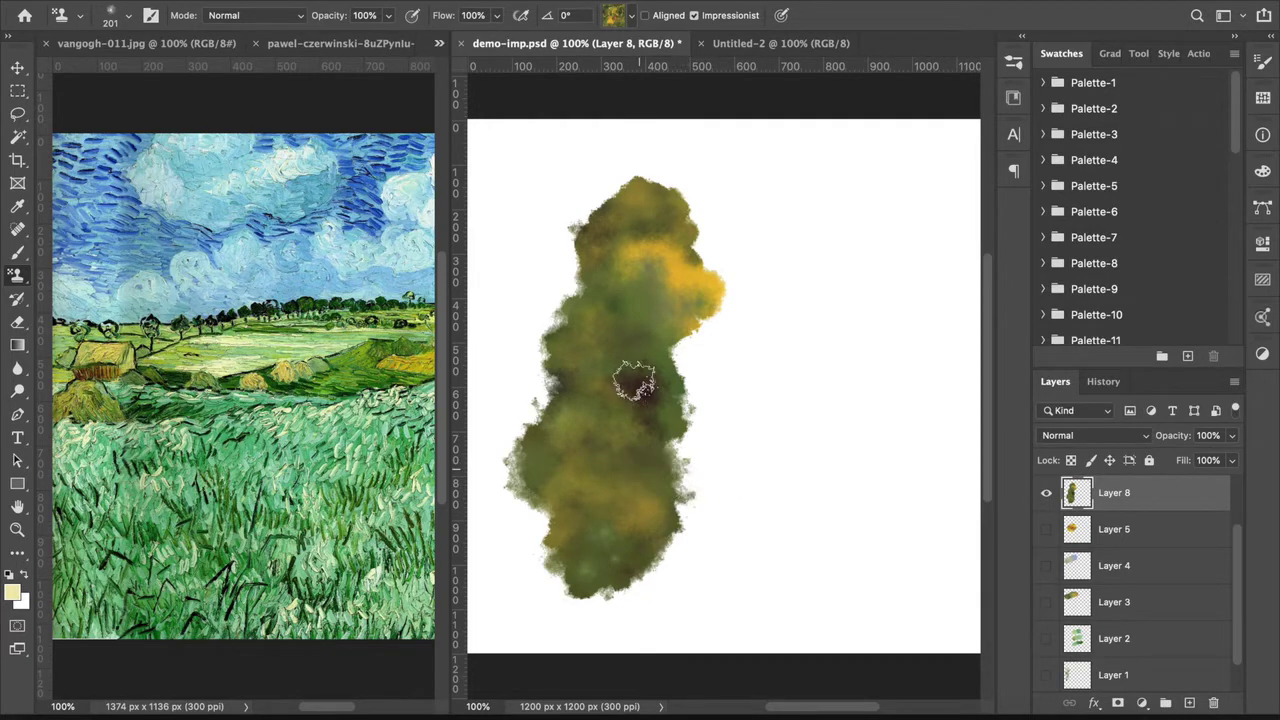
key(super+z)
mouse_move(597, 187)
mouse_down()
mouse_move(585, 221)
mouse_move(624, 244)
mouse_move(582, 272)
mouse_move(563, 322)
mouse_move(616, 338)
mouse_move(571, 386)
mouse_move(613, 401)
mouse_move(605, 485)
mouse_up()
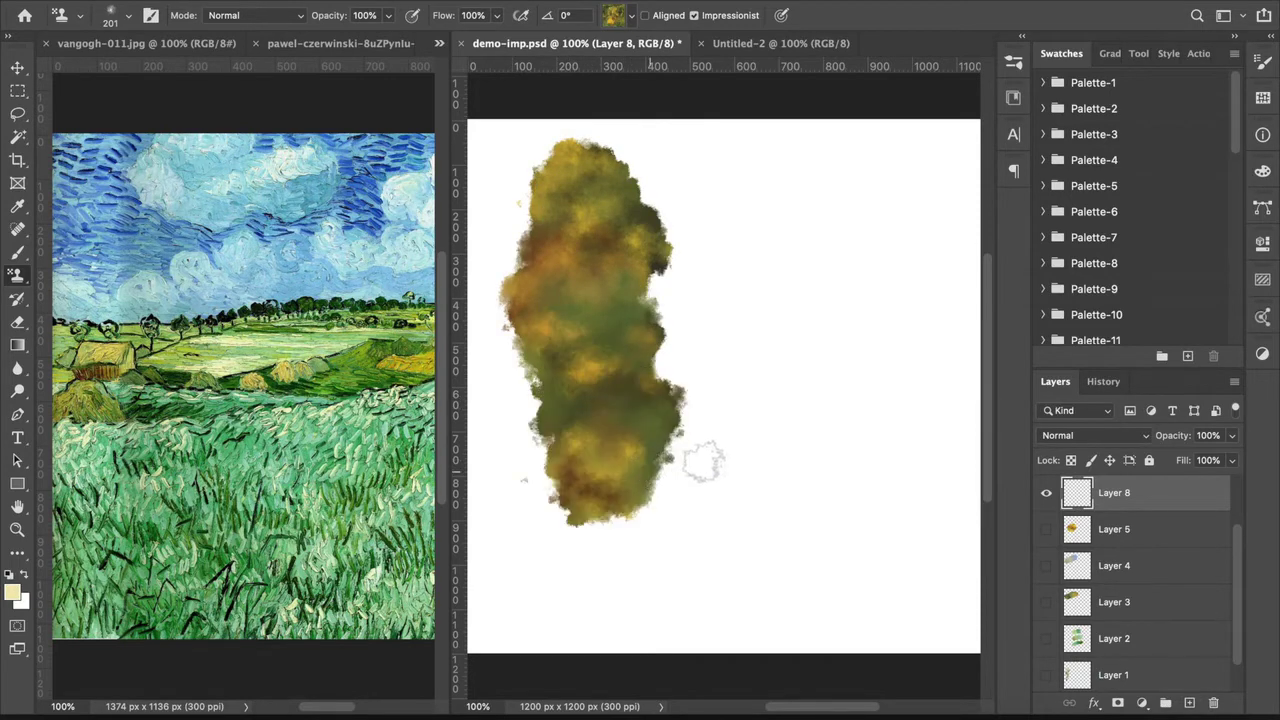
click(613, 16)
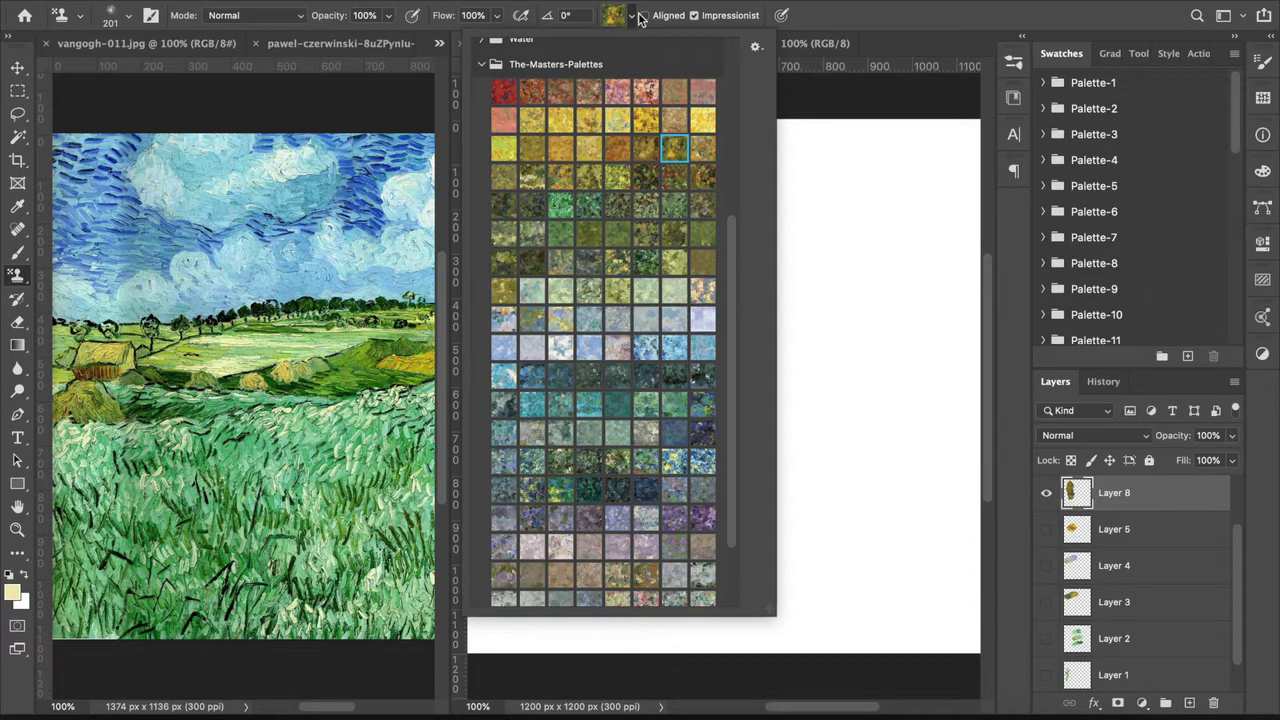
click(730, 4)
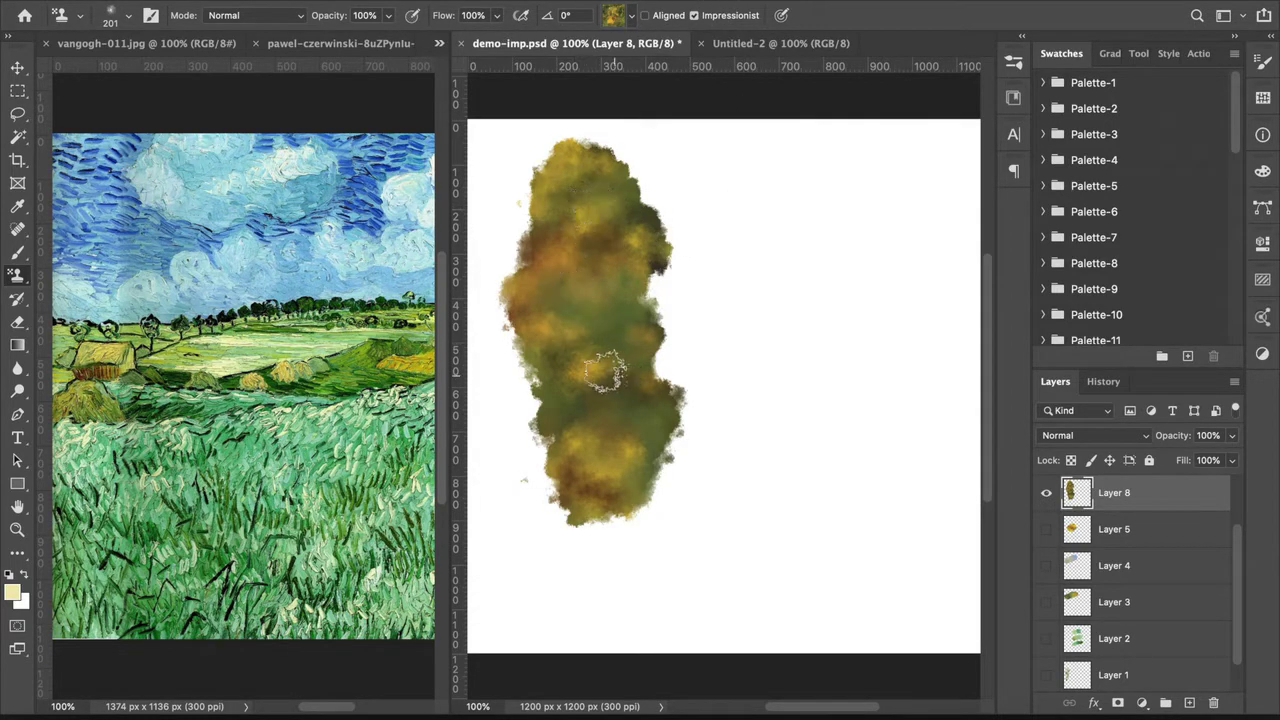
Step: Set the brush flow to 12% and paint a second, softer olive-gold column beside the first one
click(497, 17)
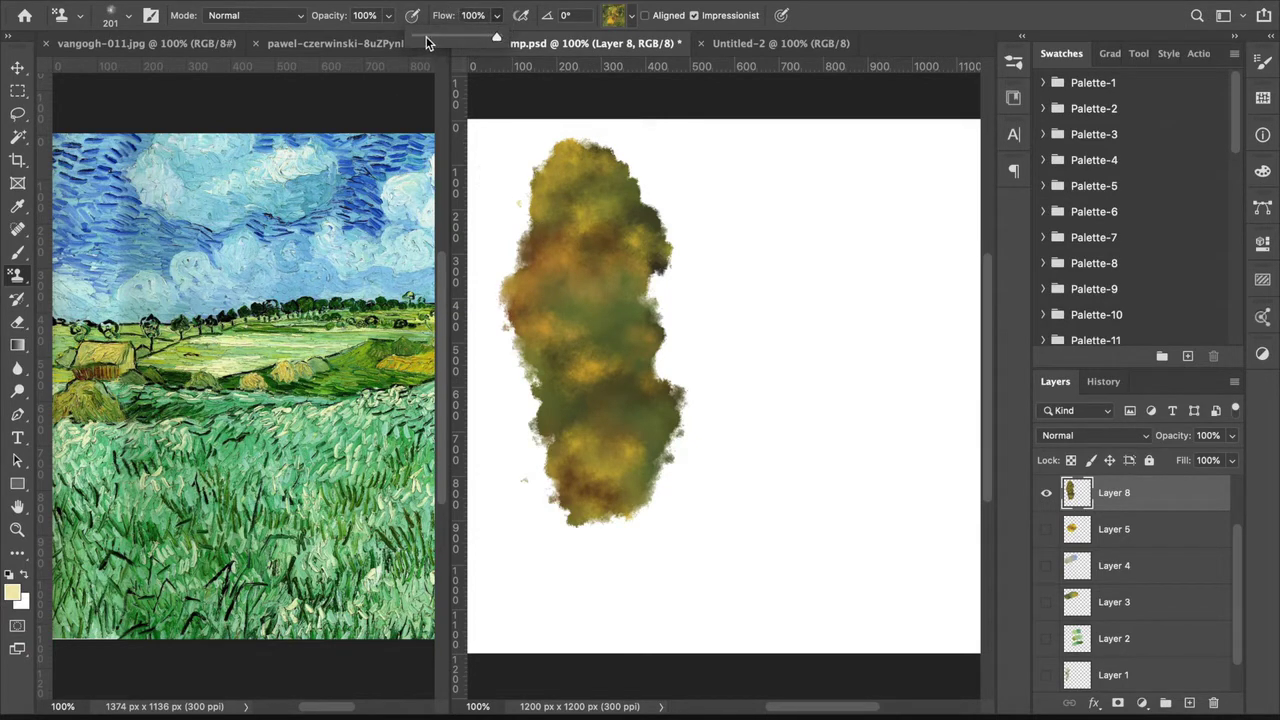
drag(429, 41, 425, 38)
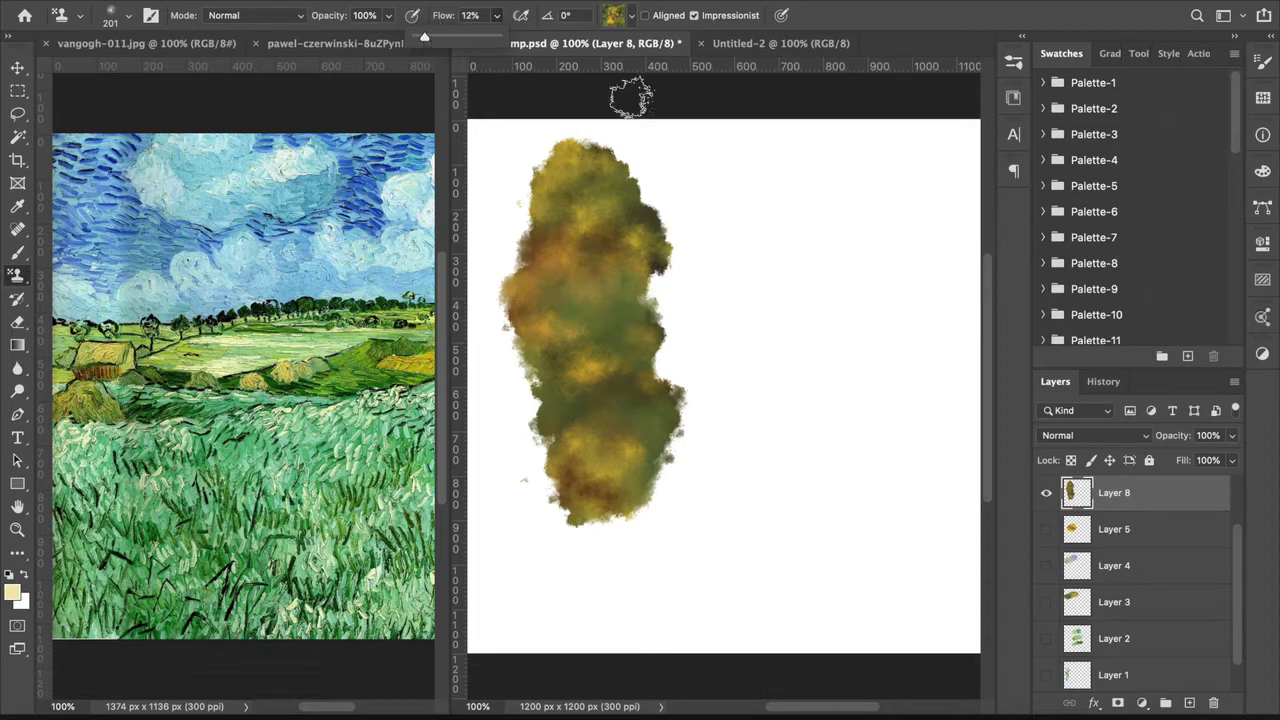
click(817, 10)
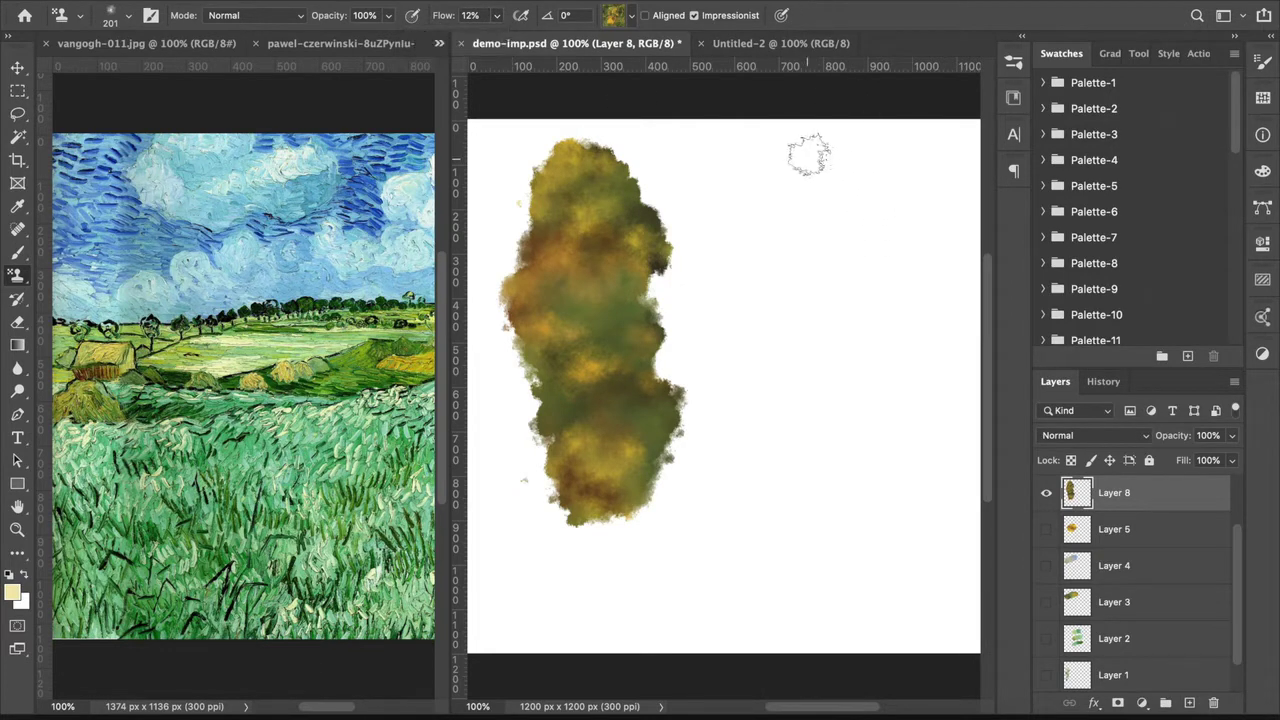
mouse_move(810, 159)
mouse_down()
mouse_move(771, 181)
mouse_move(836, 215)
mouse_move(765, 277)
mouse_move(845, 287)
mouse_move(849, 314)
mouse_move(806, 322)
mouse_move(768, 357)
mouse_move(858, 364)
mouse_move(839, 392)
mouse_move(781, 407)
mouse_move(793, 437)
mouse_move(851, 427)
mouse_move(876, 444)
mouse_move(785, 471)
mouse_move(810, 490)
mouse_move(859, 486)
mouse_move(813, 541)
mouse_move(865, 546)
mouse_move(791, 538)
mouse_move(830, 528)
mouse_up()
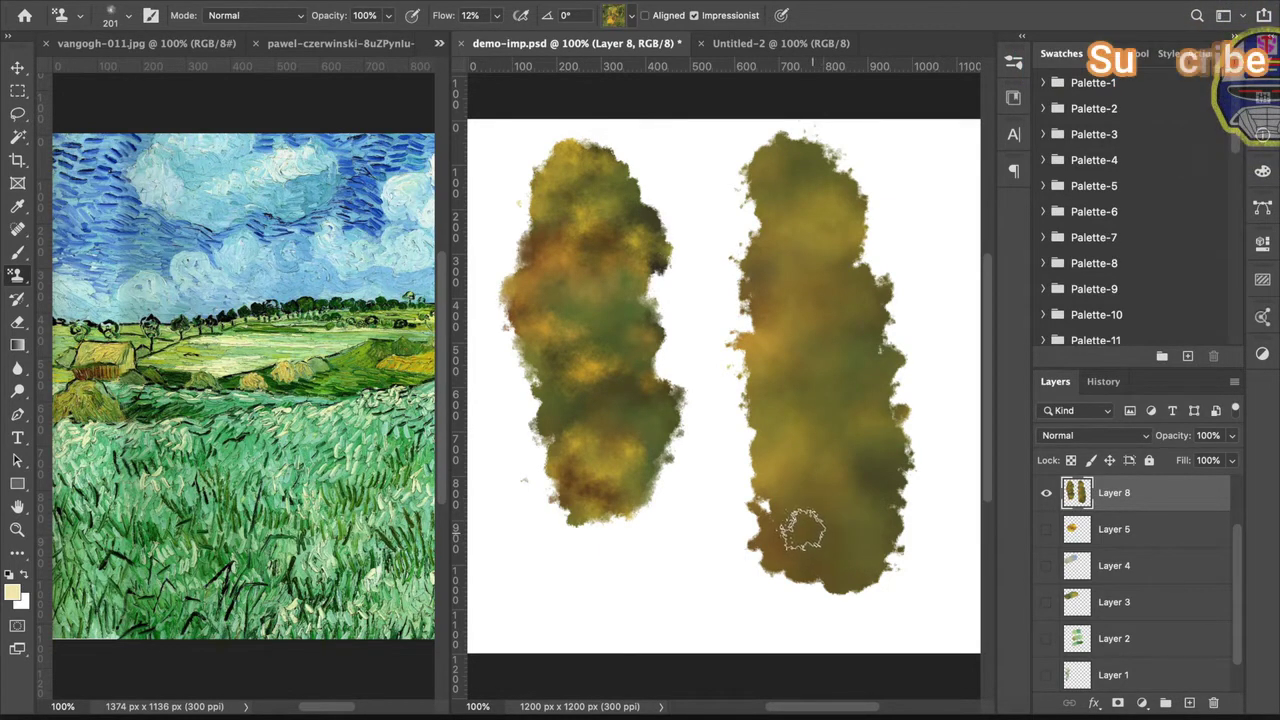
click(615, 15)
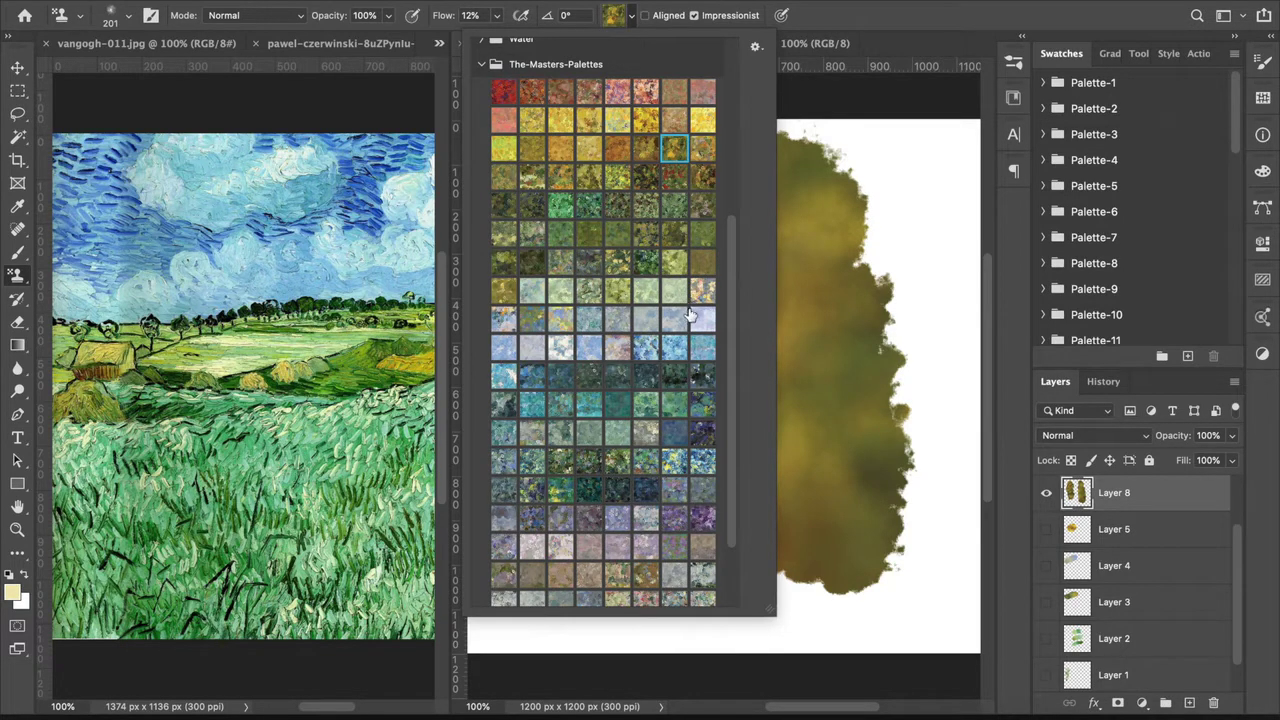
click(611, 22)
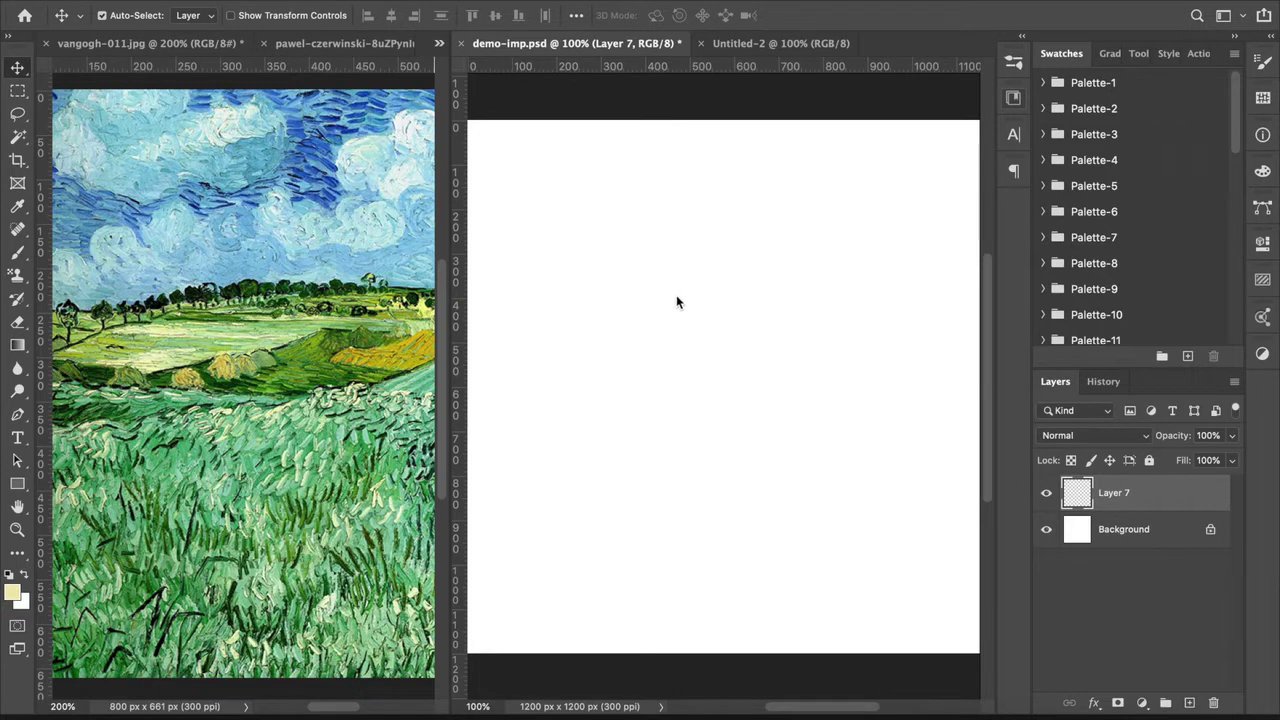
click(758, 44)
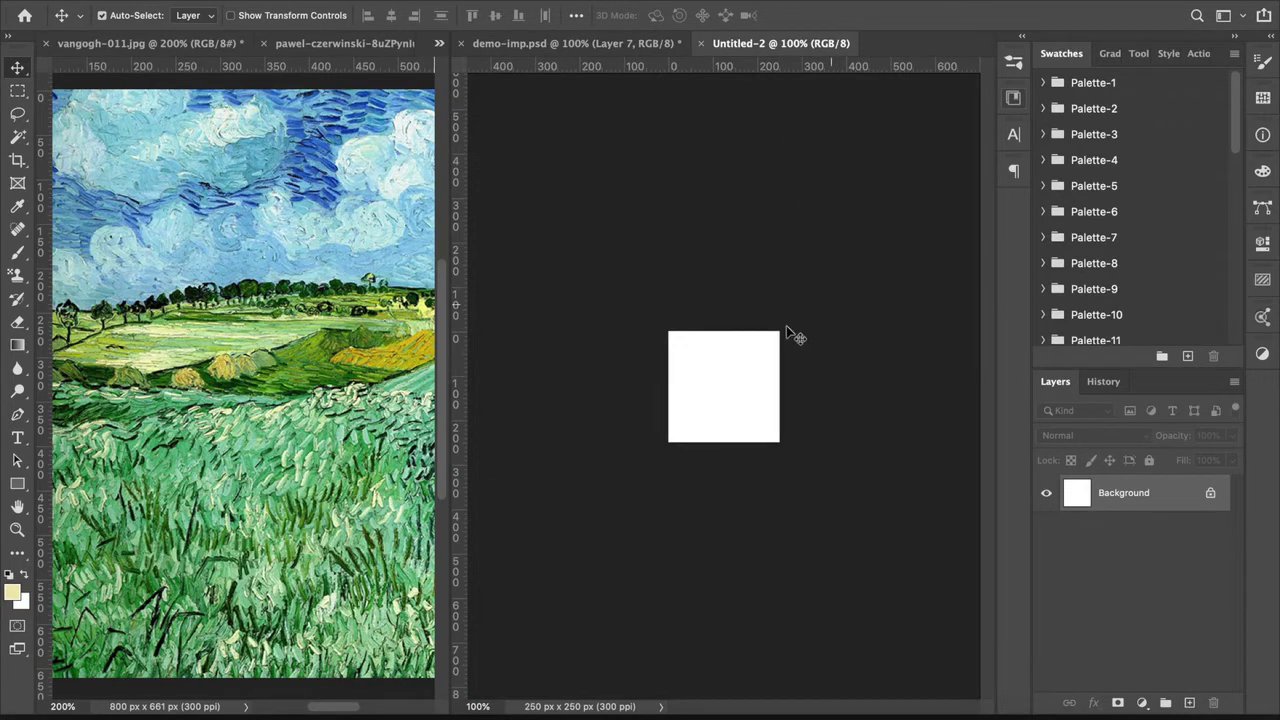
click(600, 48)
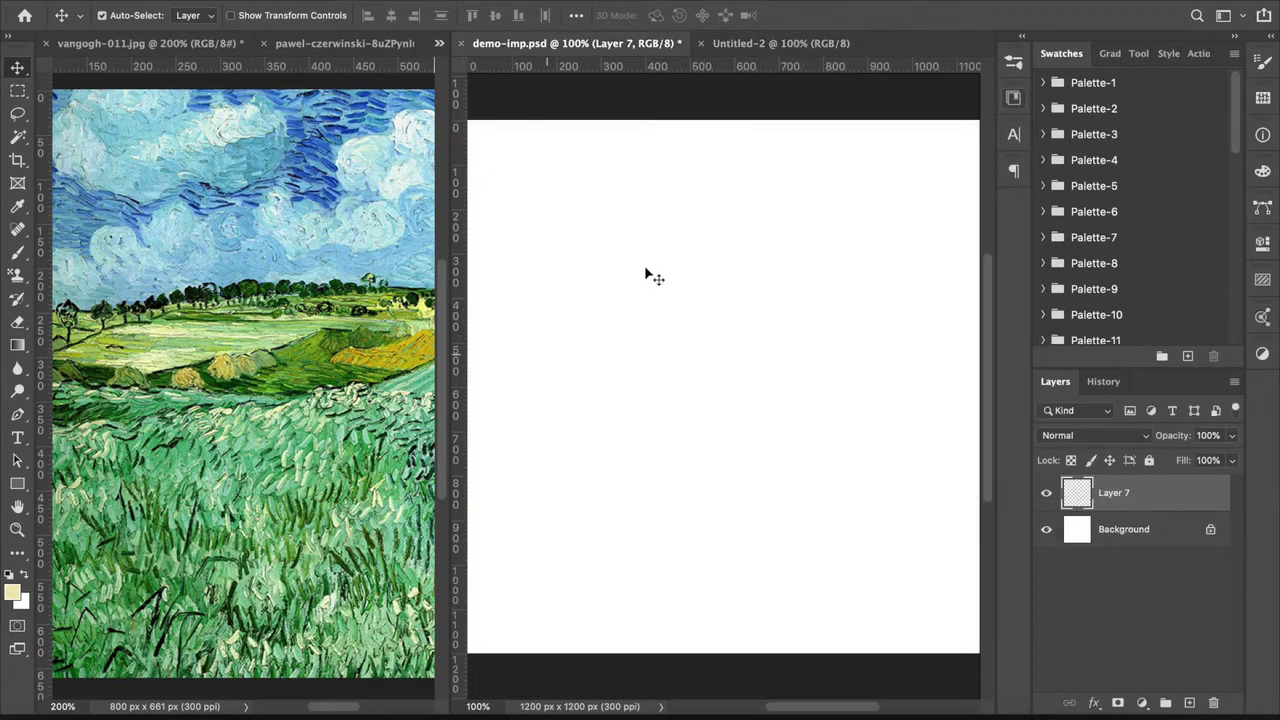
Step: Switch to the Untitled-2 document and expand the swatch groups Palette-1 through Palette-5
click(751, 44)
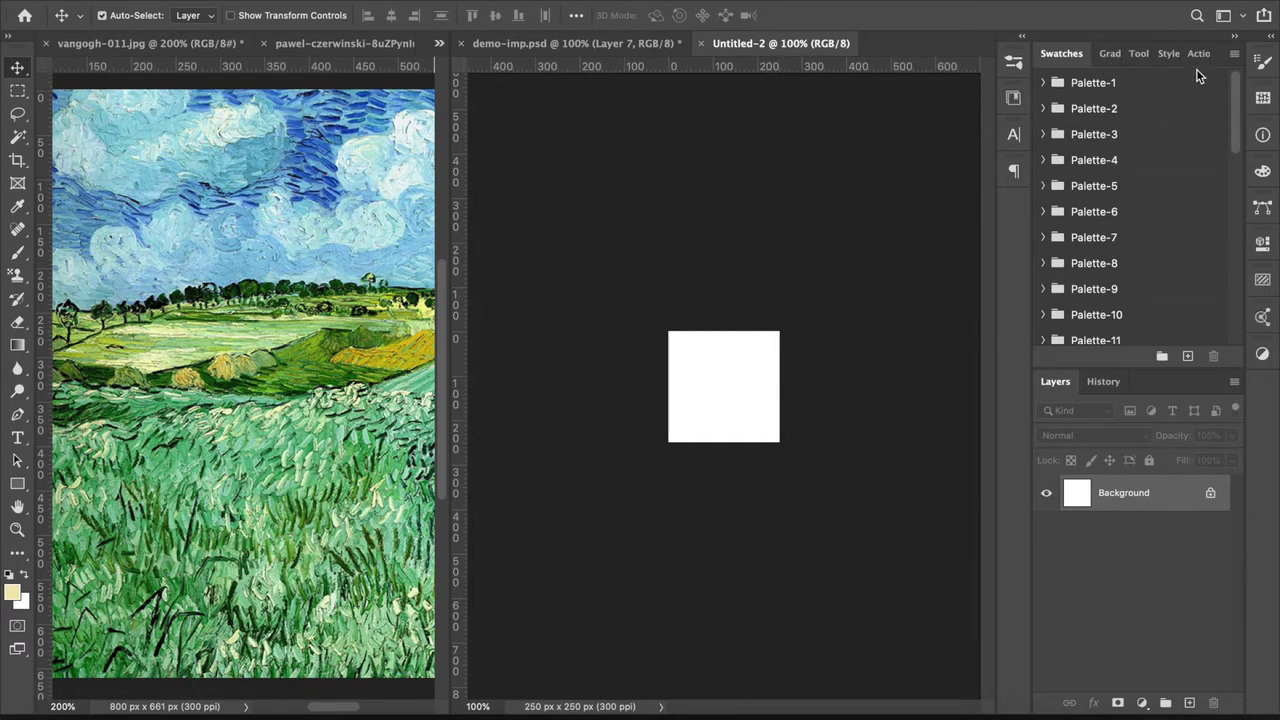
click(1043, 82)
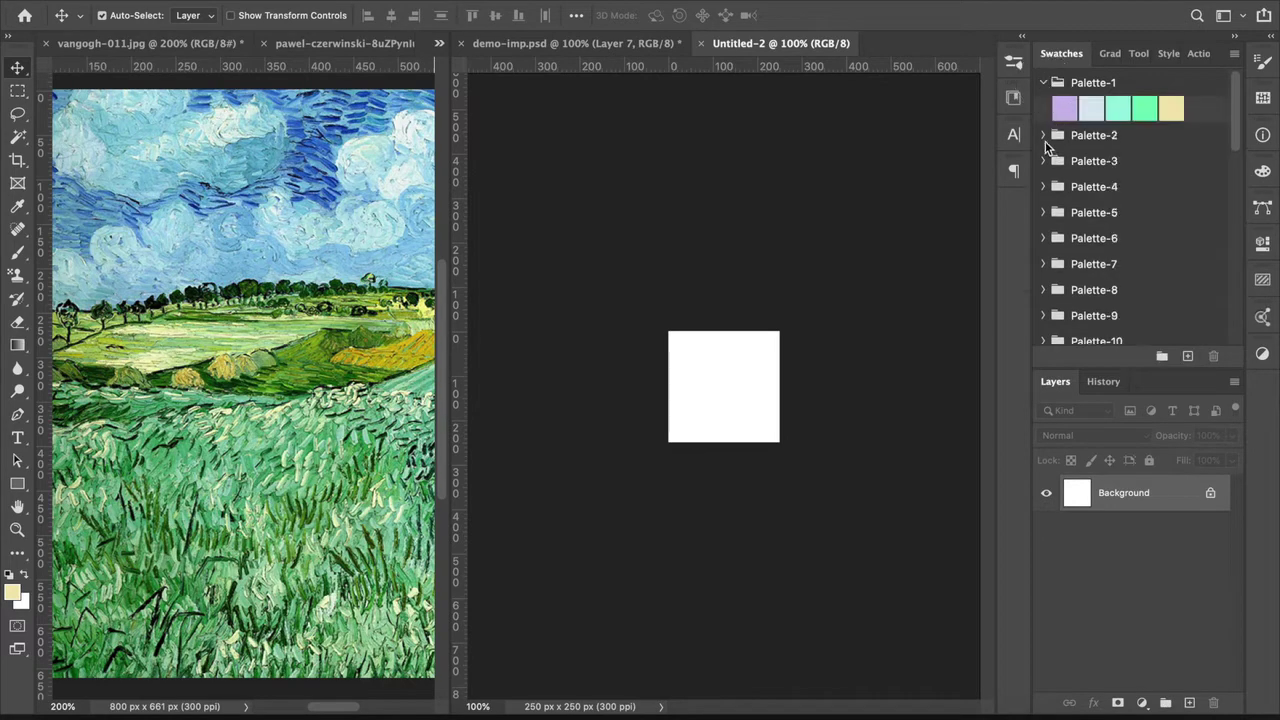
click(1043, 135)
click(1043, 187)
click(1043, 240)
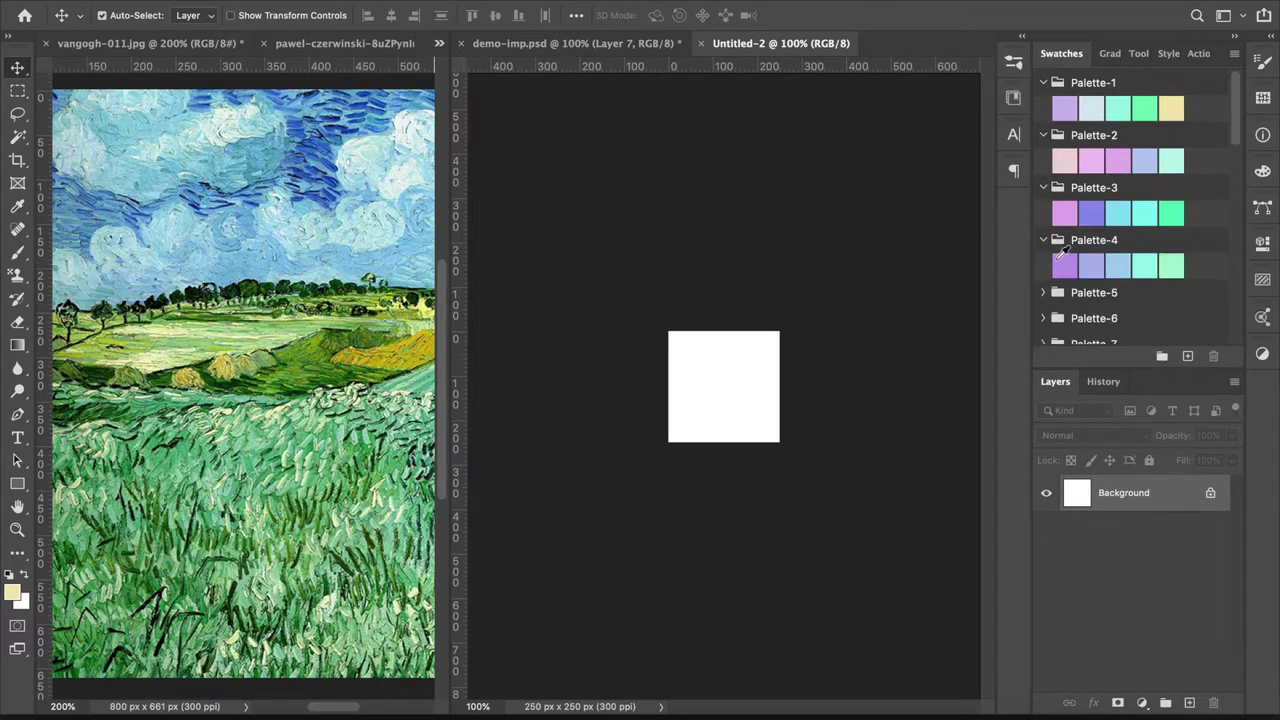
click(1044, 292)
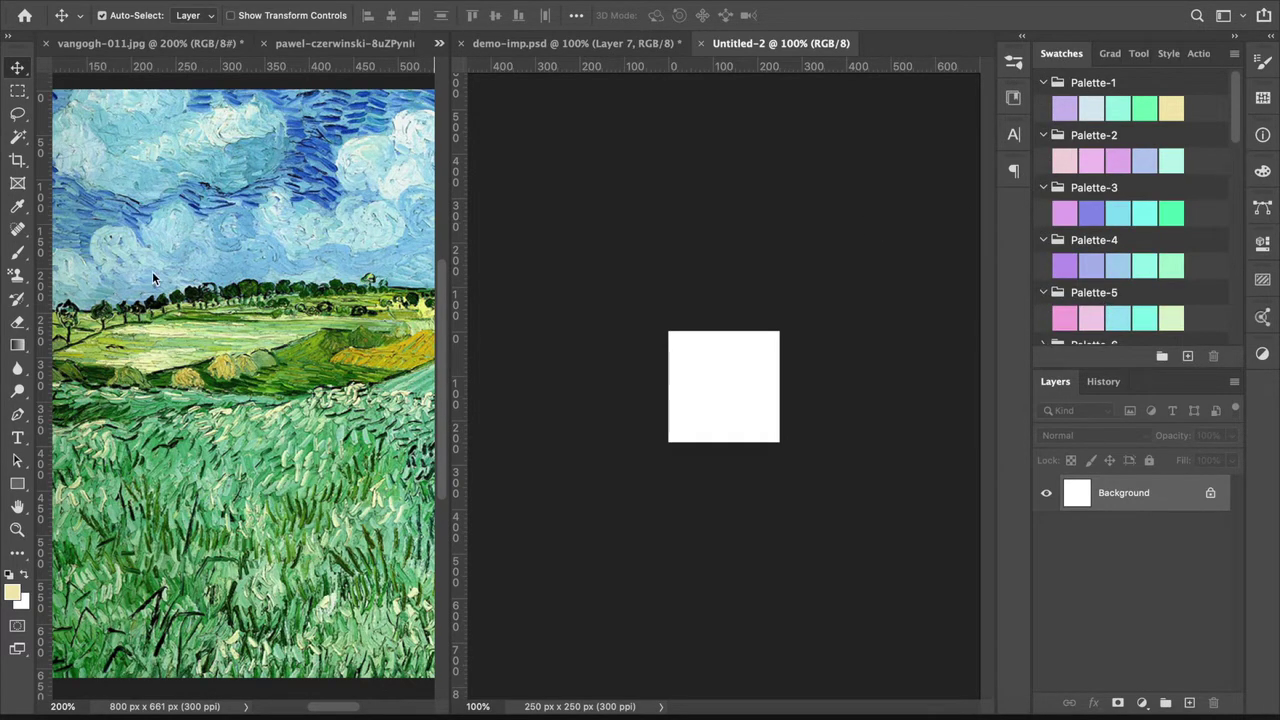
Step: Activate the Brush tool with the 175 px Modern Impressionist 6 brush from Impressionist-Brush-Sampler 2
click(19, 253)
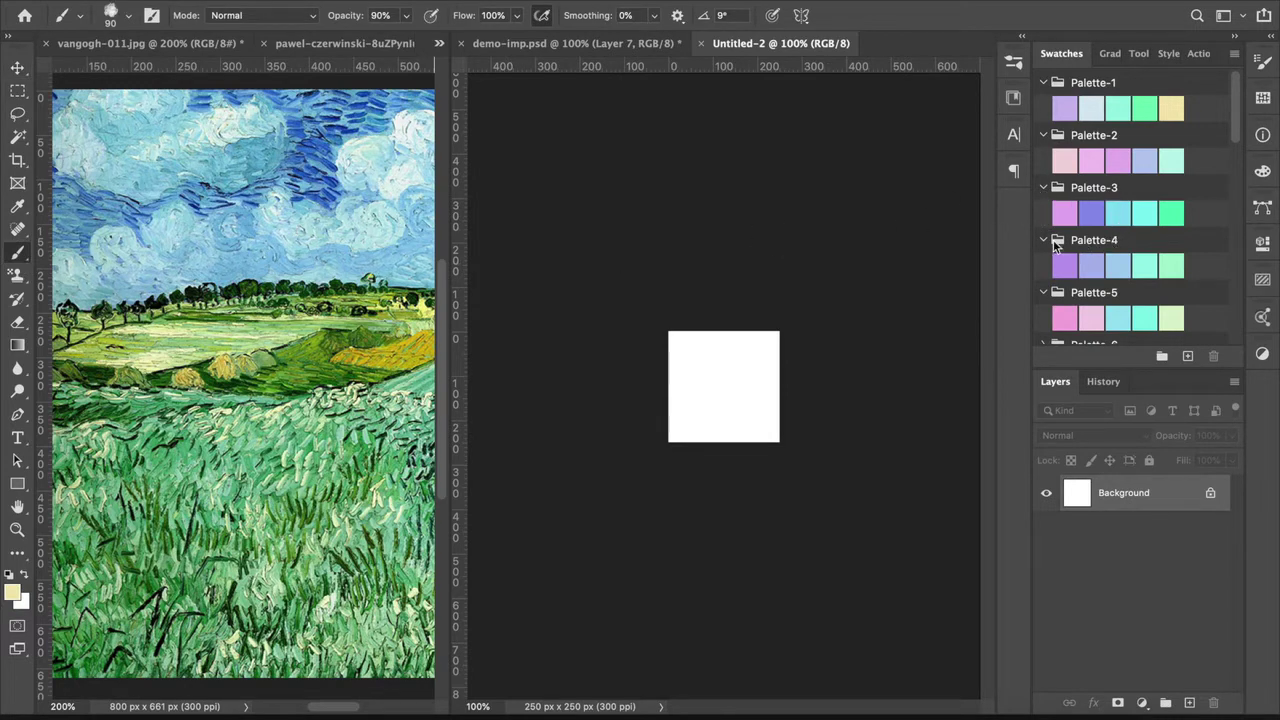
click(1013, 61)
click(913, 484)
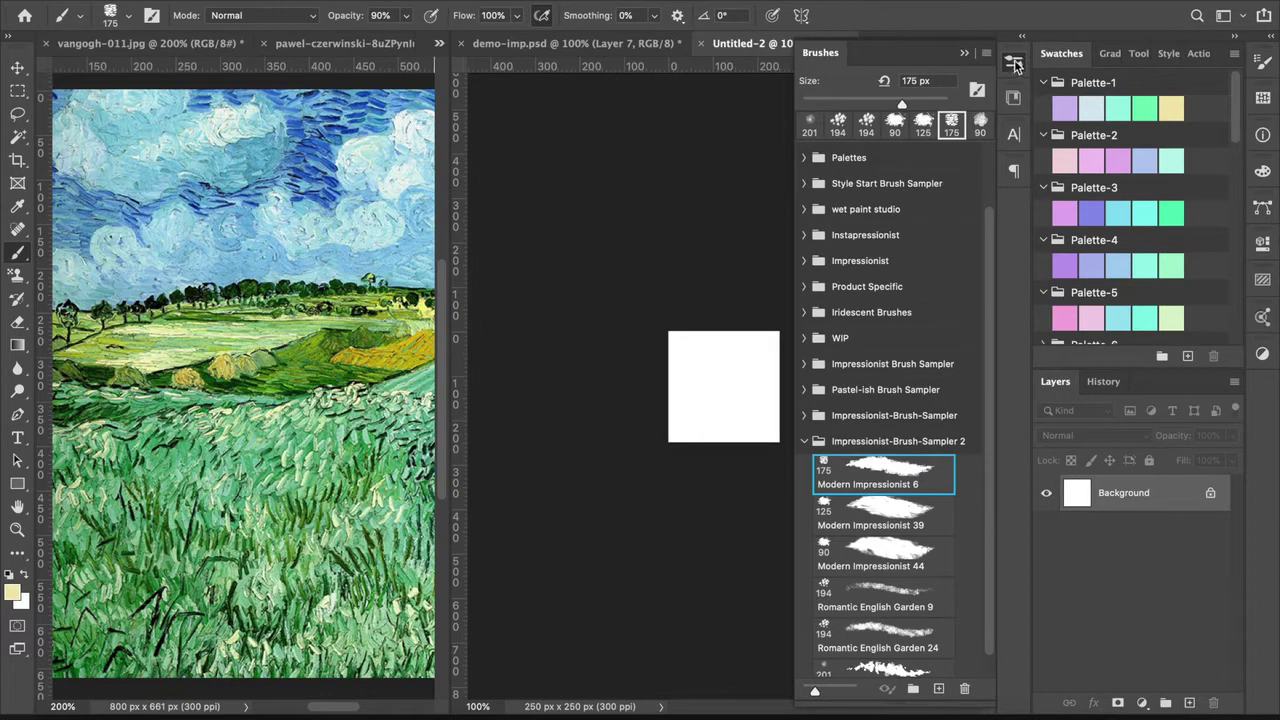
click(1013, 62)
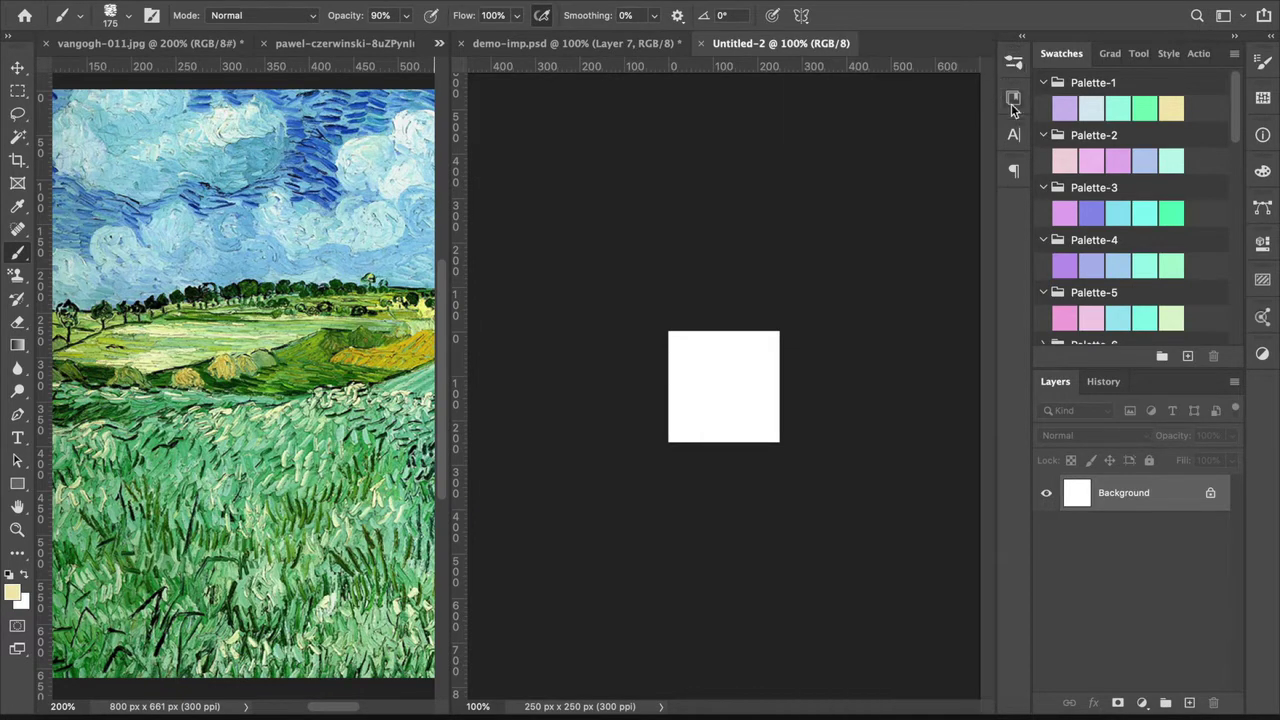
Step: Add a new layer and cover the whole canvas with the lavender swatch from Palette-1
click(1064, 105)
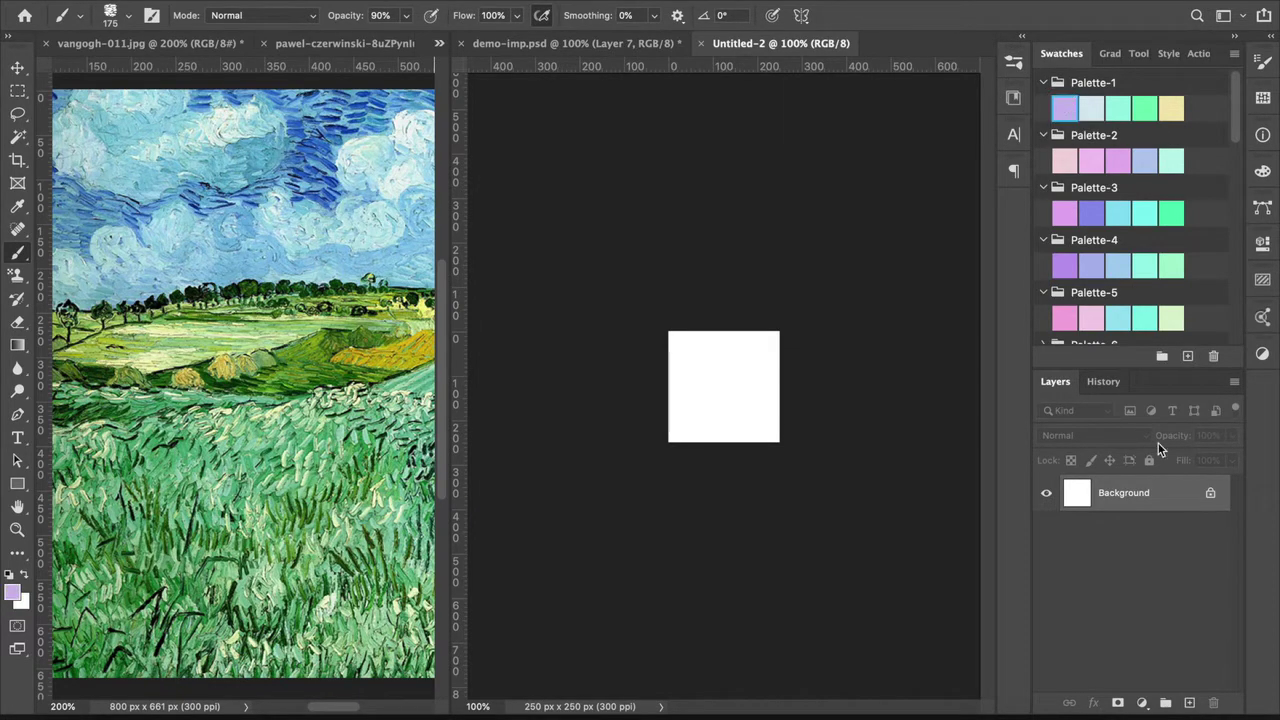
click(1195, 703)
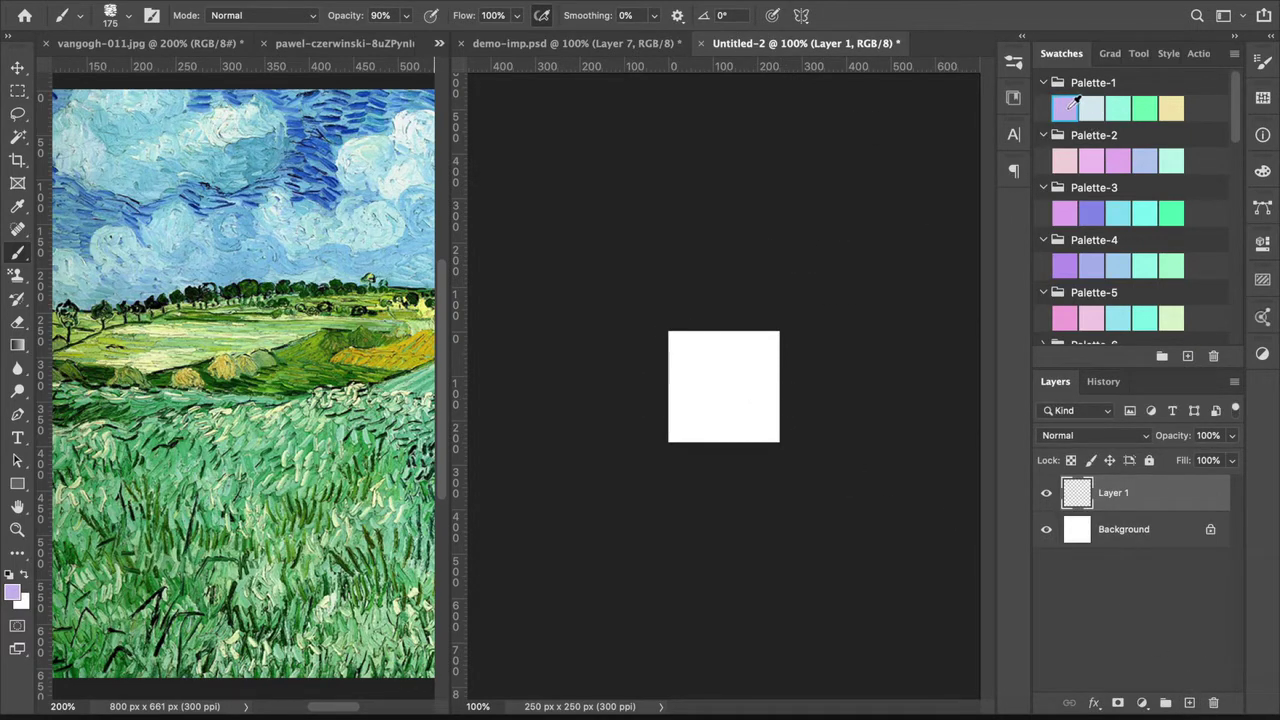
drag(688, 314, 790, 470)
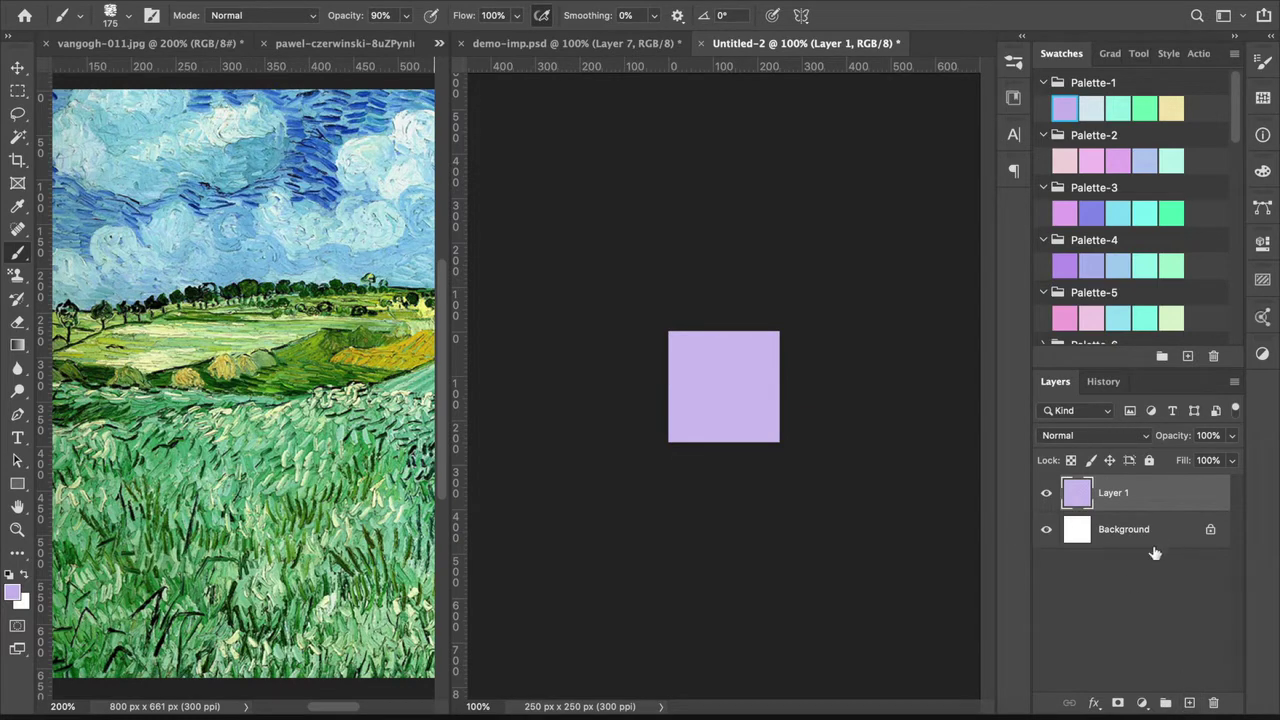
Step: Add another layer and dab four pale yellow patches on it using the last Palette-1 swatch
click(1188, 703)
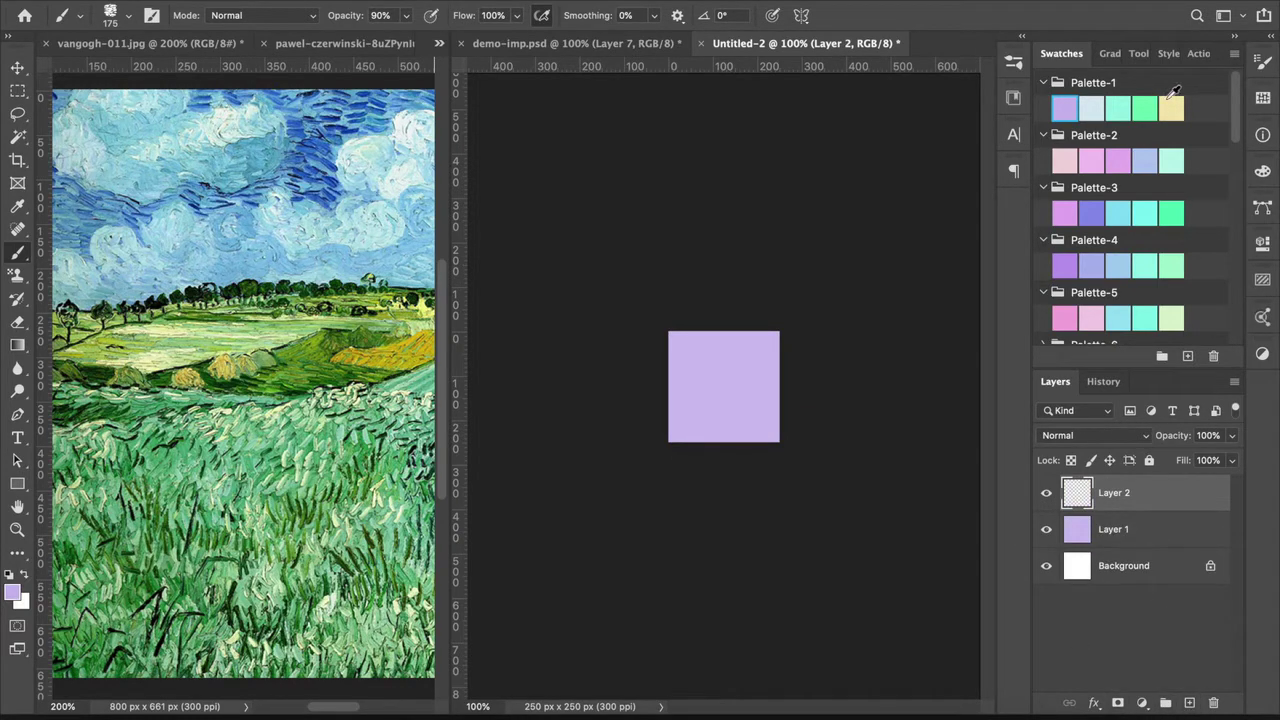
click(1170, 106)
click(697, 352)
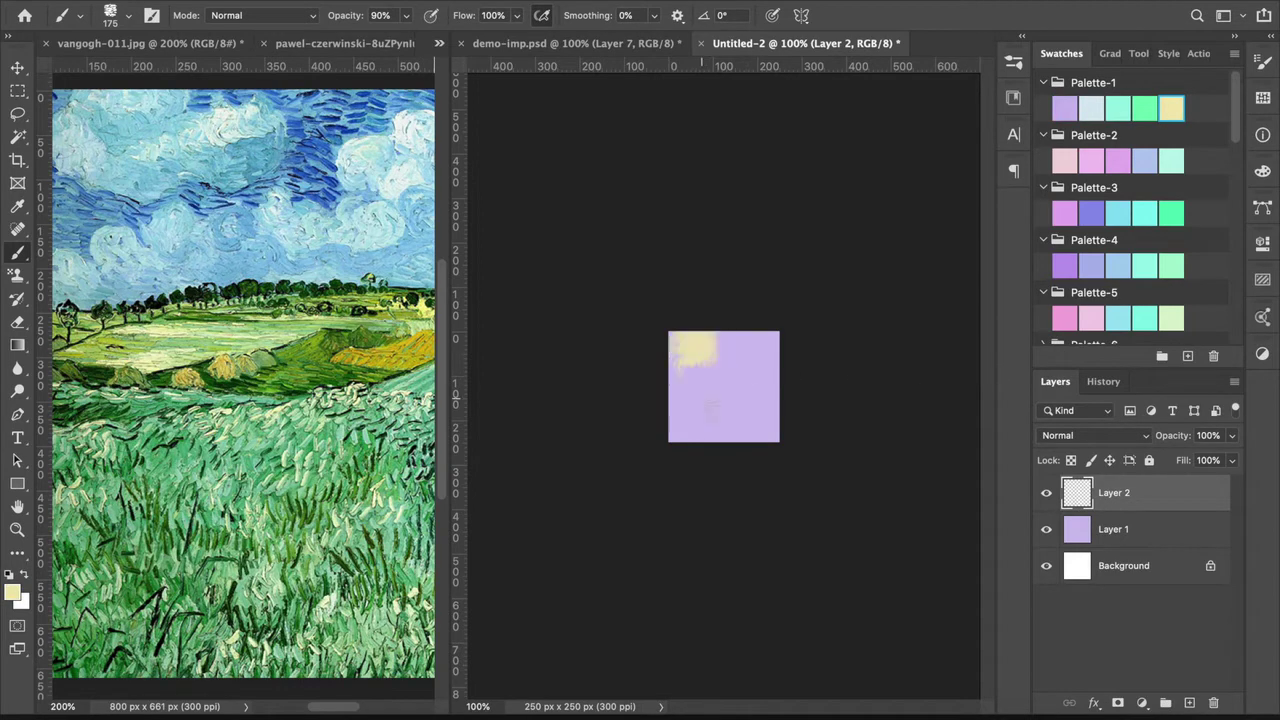
click(692, 406)
mouse_move(743, 364)
mouse_down()
mouse_move(754, 409)
mouse_move(721, 435)
mouse_move(766, 423)
mouse_up()
Step: Add a new layer and dab three bright green patches on it using the last Palette-3 swatch
click(1189, 703)
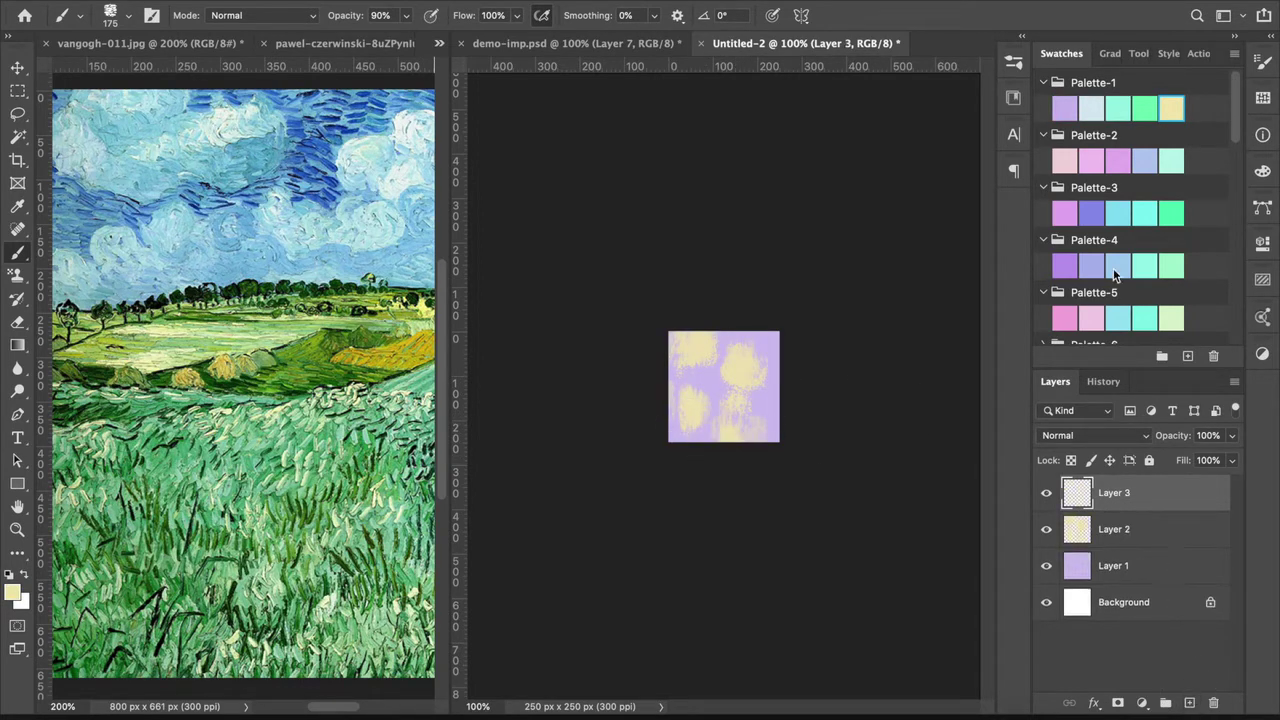
click(1175, 210)
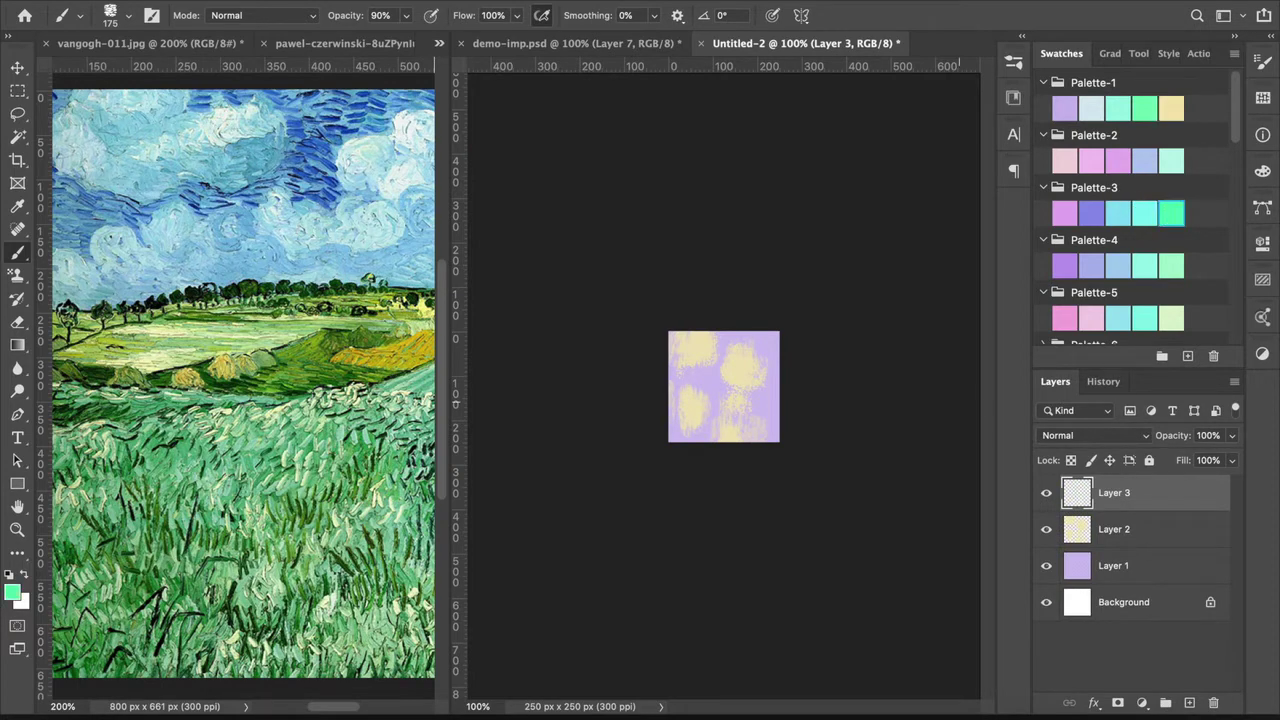
click(703, 371)
click(766, 401)
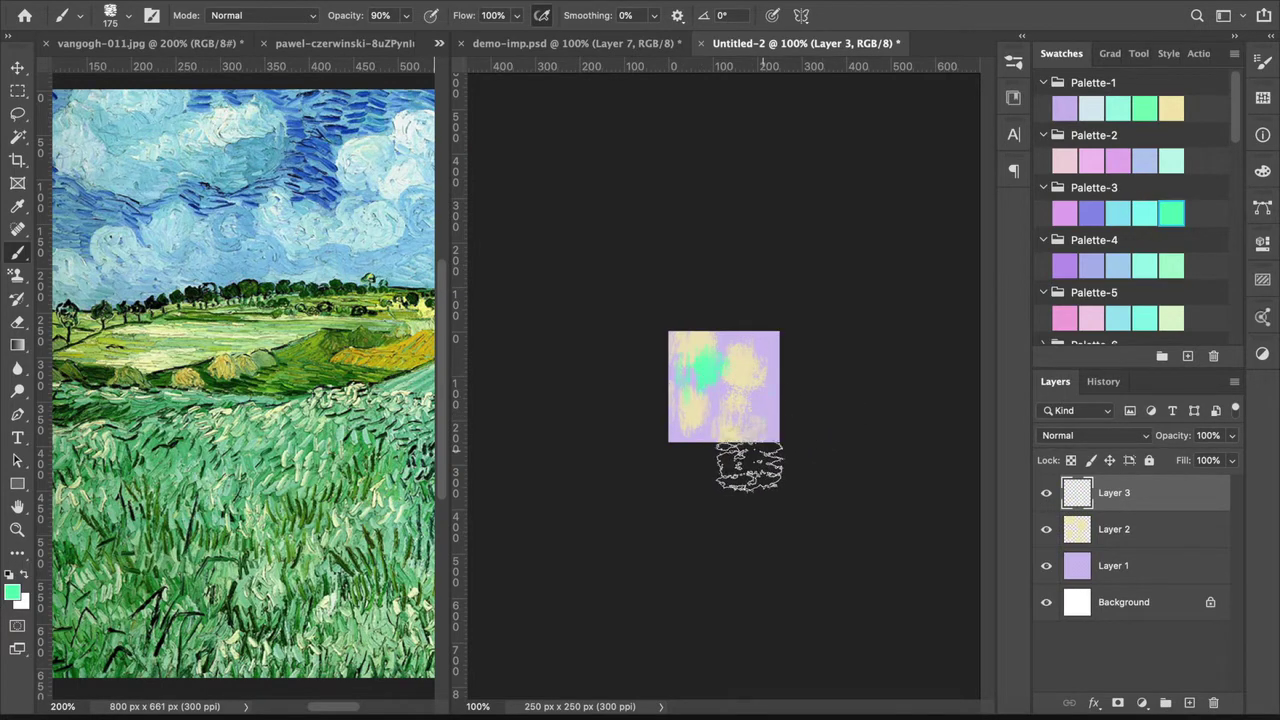
click(714, 426)
Step: Add a new layer and paint its upper-right corner with the third Palette-2 swatch and the blue-violet second Palette-3 swatch
click(1189, 703)
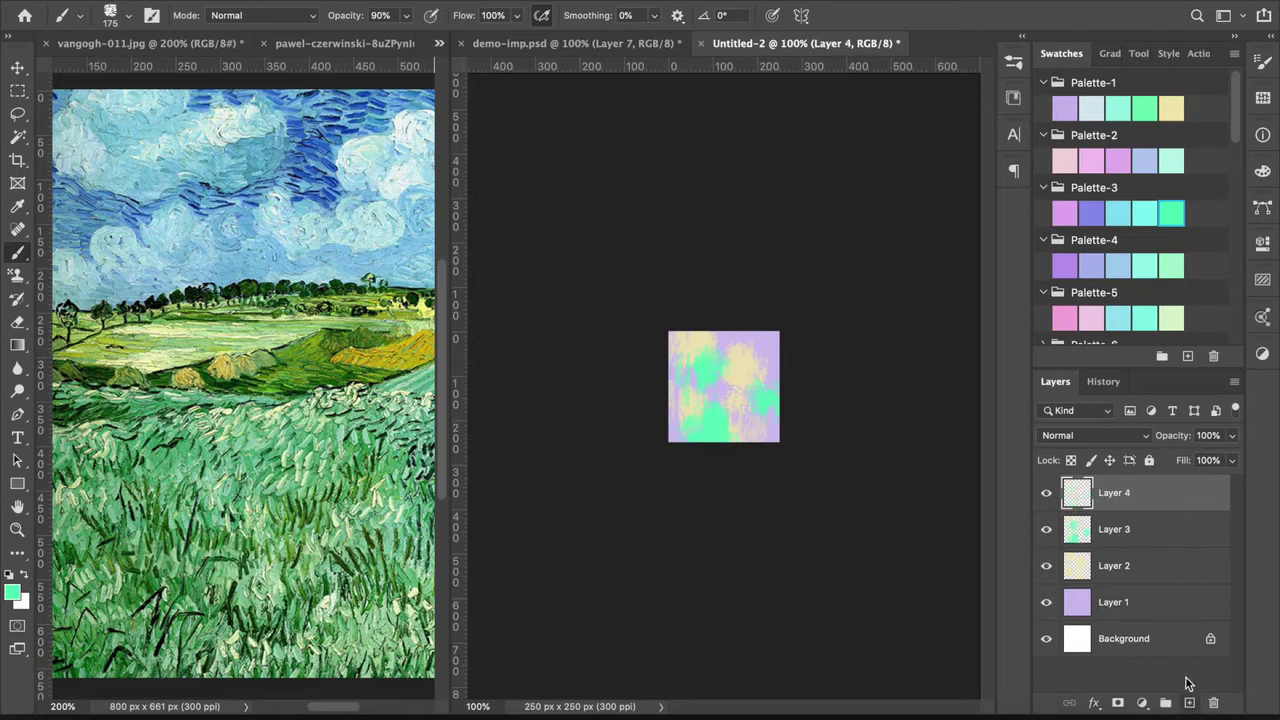
click(1117, 160)
click(772, 356)
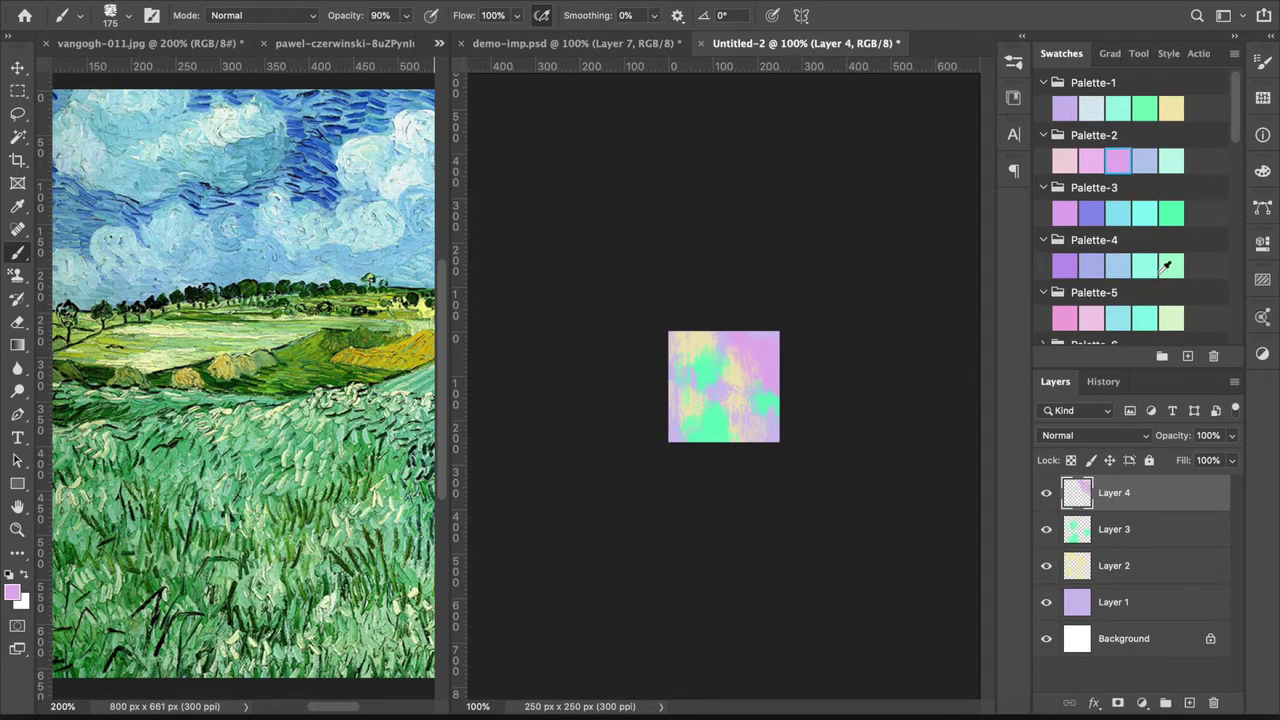
click(1092, 212)
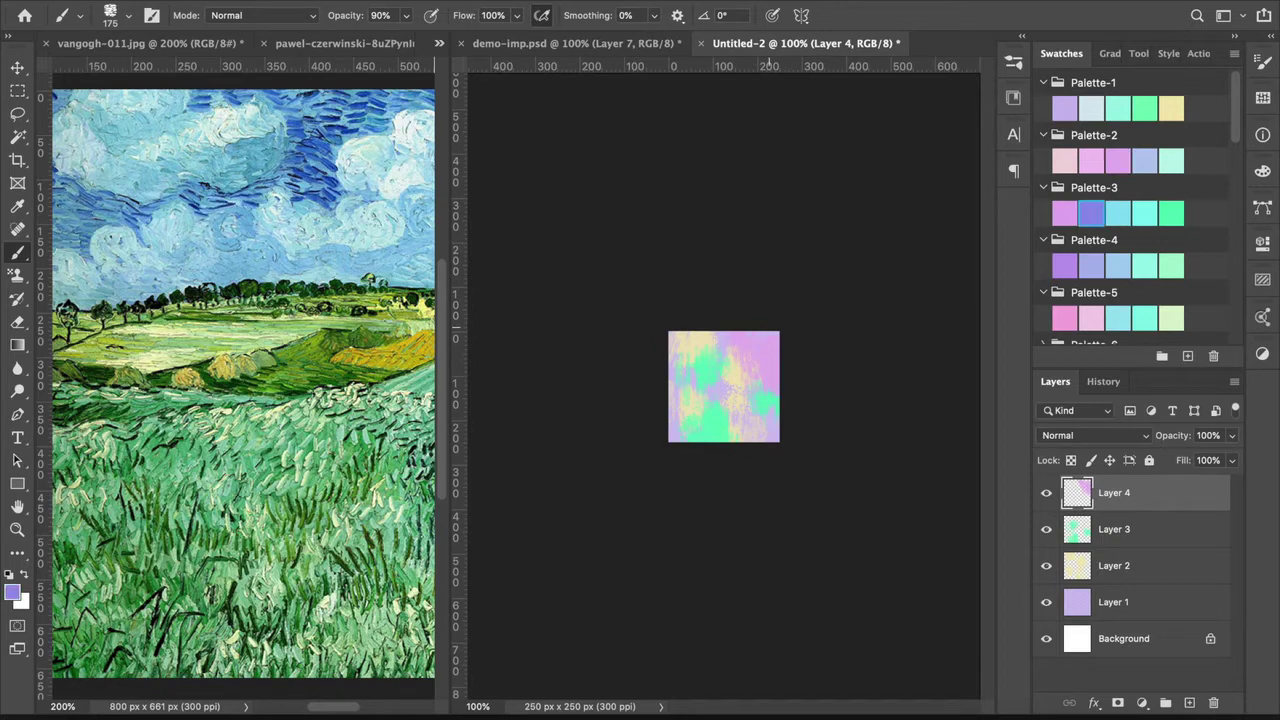
click(767, 348)
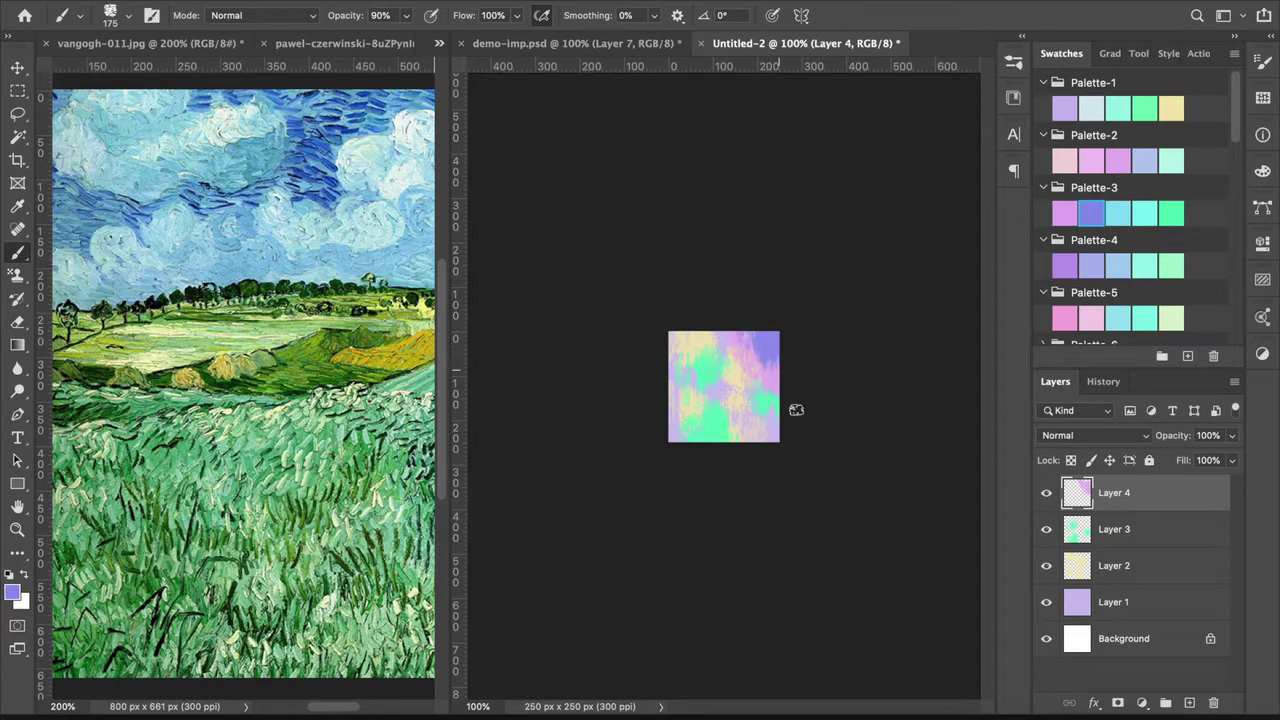
Step: Paint the lower-left corner blue-violet on a new layer, then add turquoise from Palette-5's fourth swatch along the upper and lower edges on another
click(1189, 702)
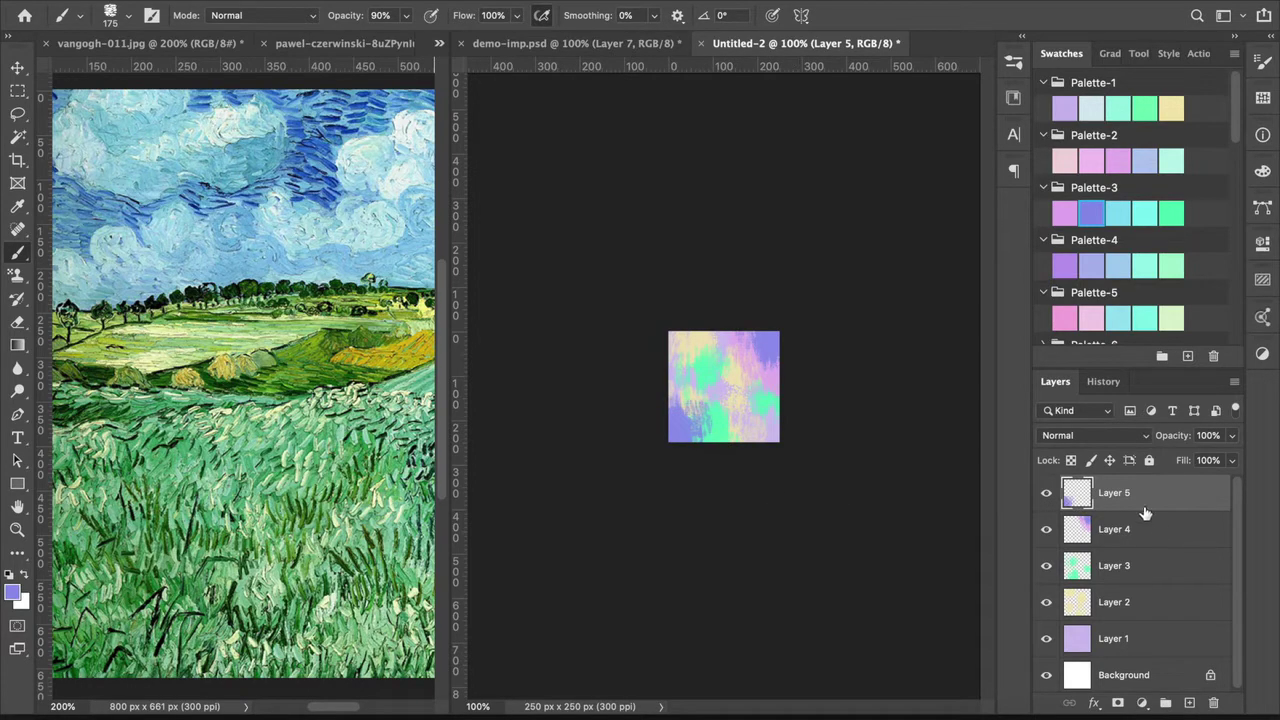
click(1189, 702)
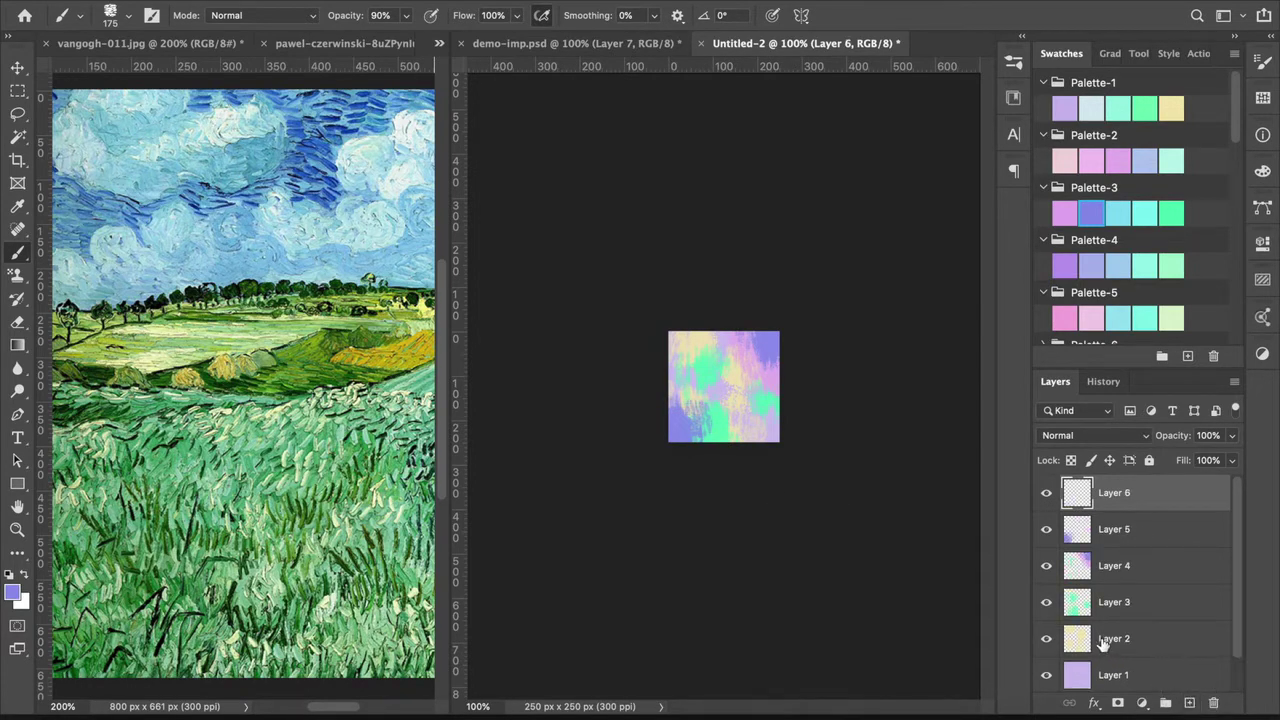
click(1152, 318)
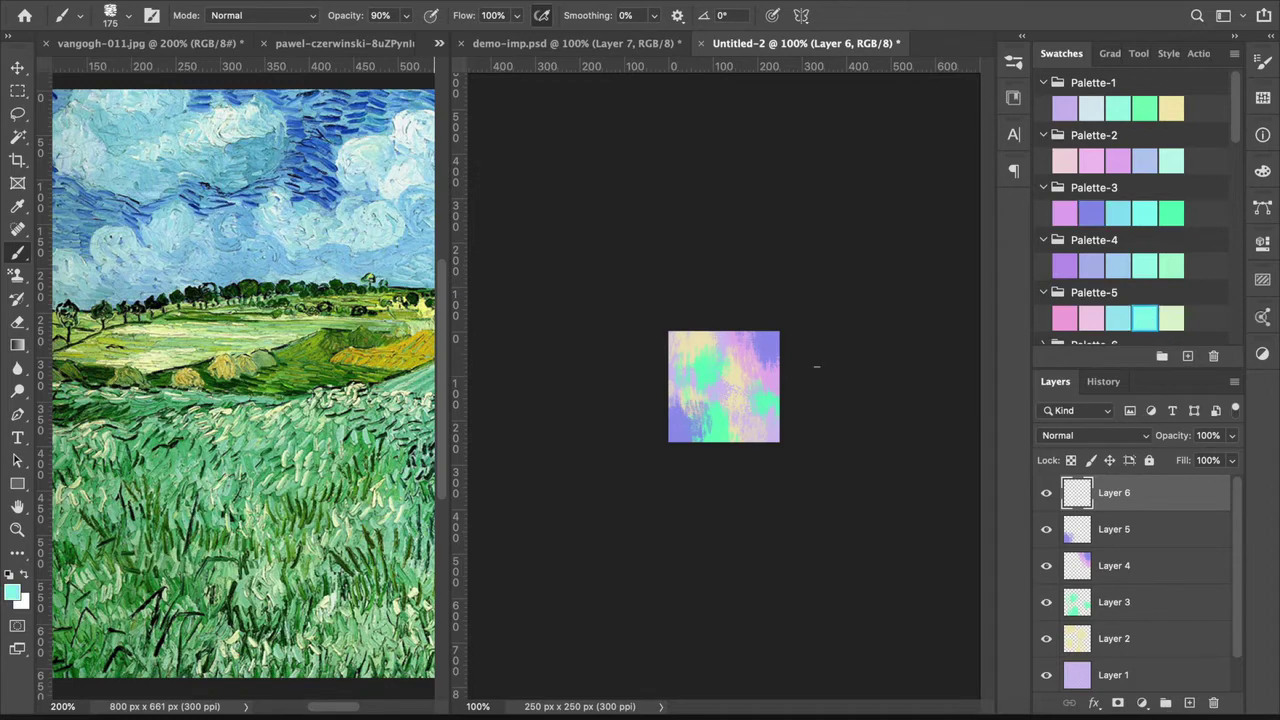
click(755, 337)
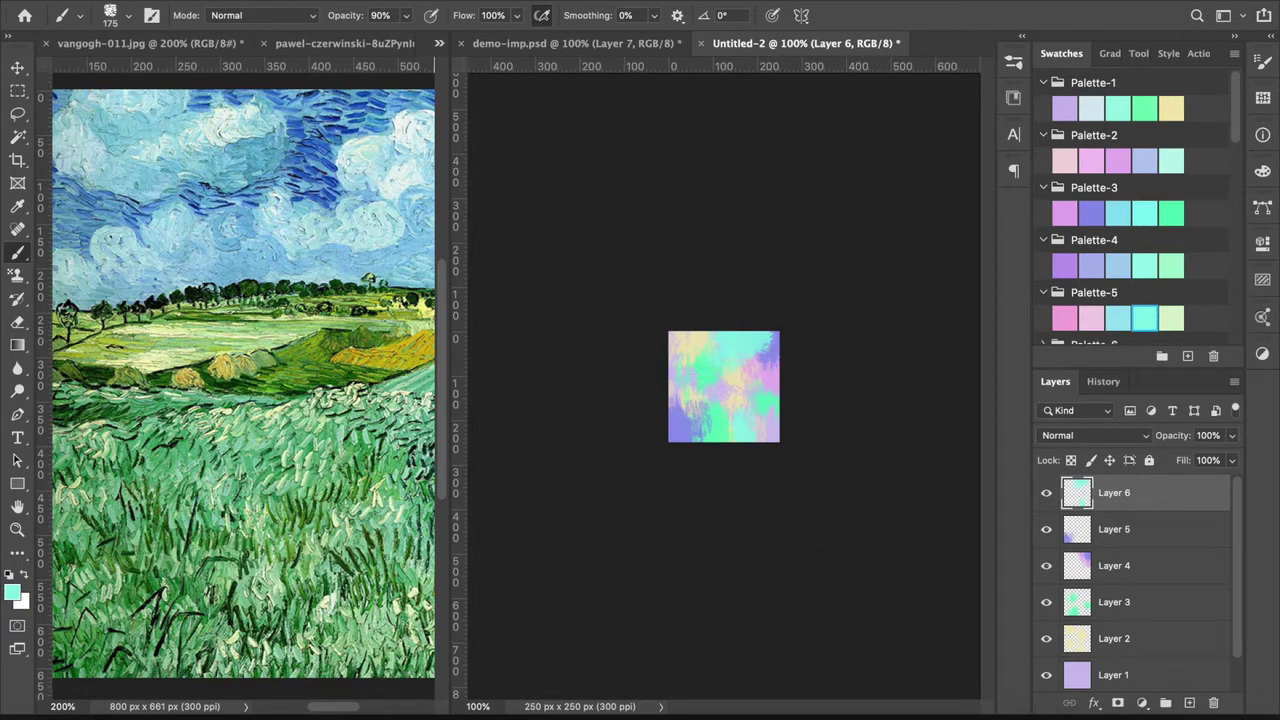
Step: Select the whole painted canvas with the Rectangular Marquee tool
click(17, 90)
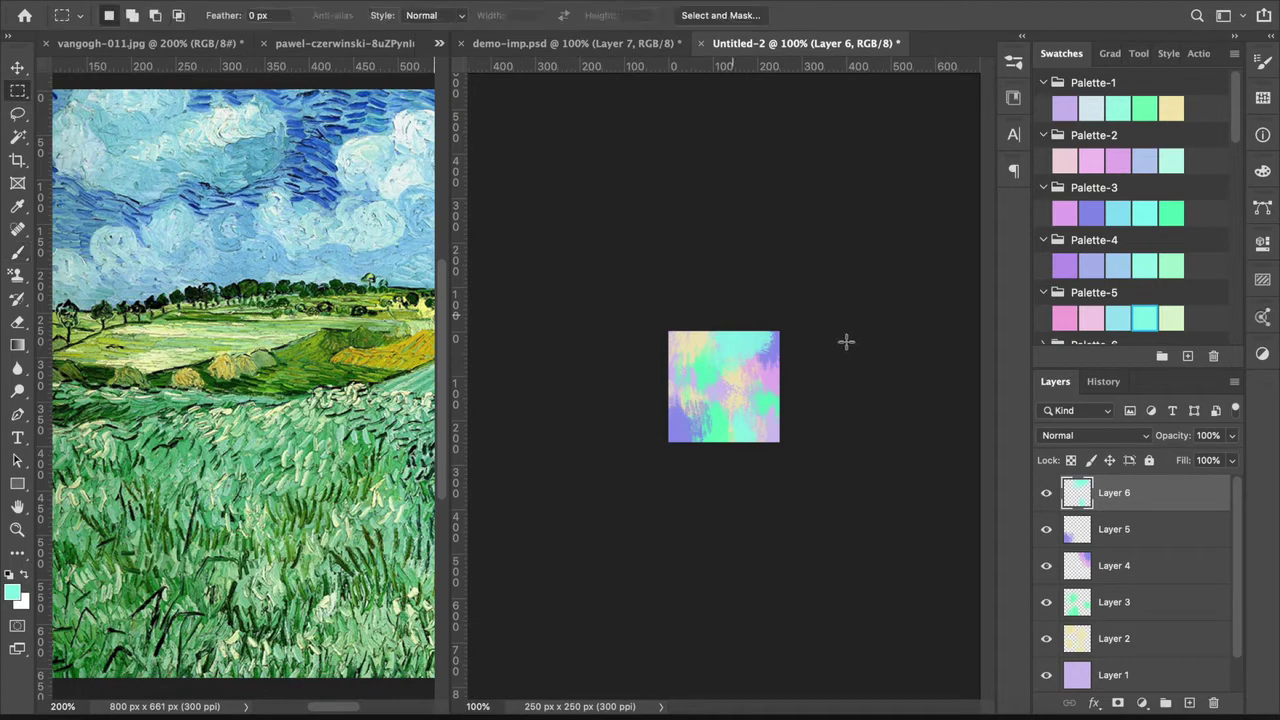
drag(605, 285, 871, 521)
click(594, 277)
click(17, 92)
click(80, 96)
drag(640, 308, 903, 523)
Step: Define the selected artwork as a new pattern, keeping the suggested name
click(222, 1)
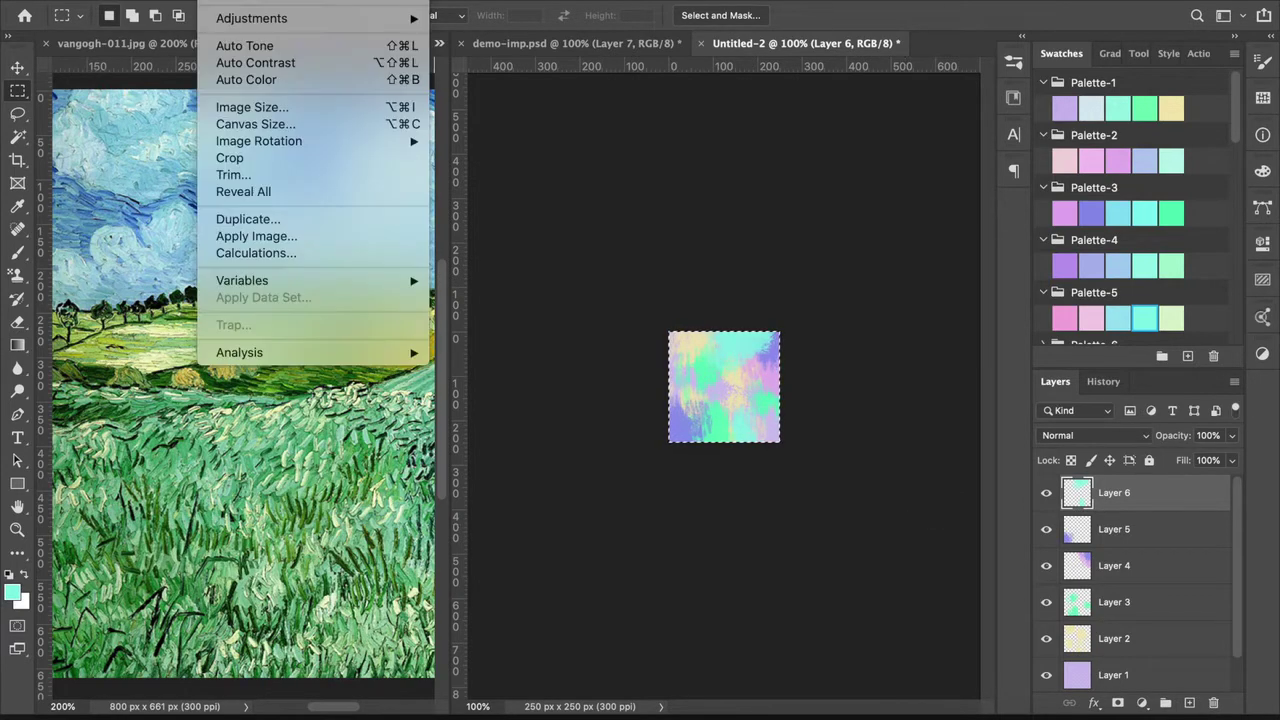
mouse_move(174, 1)
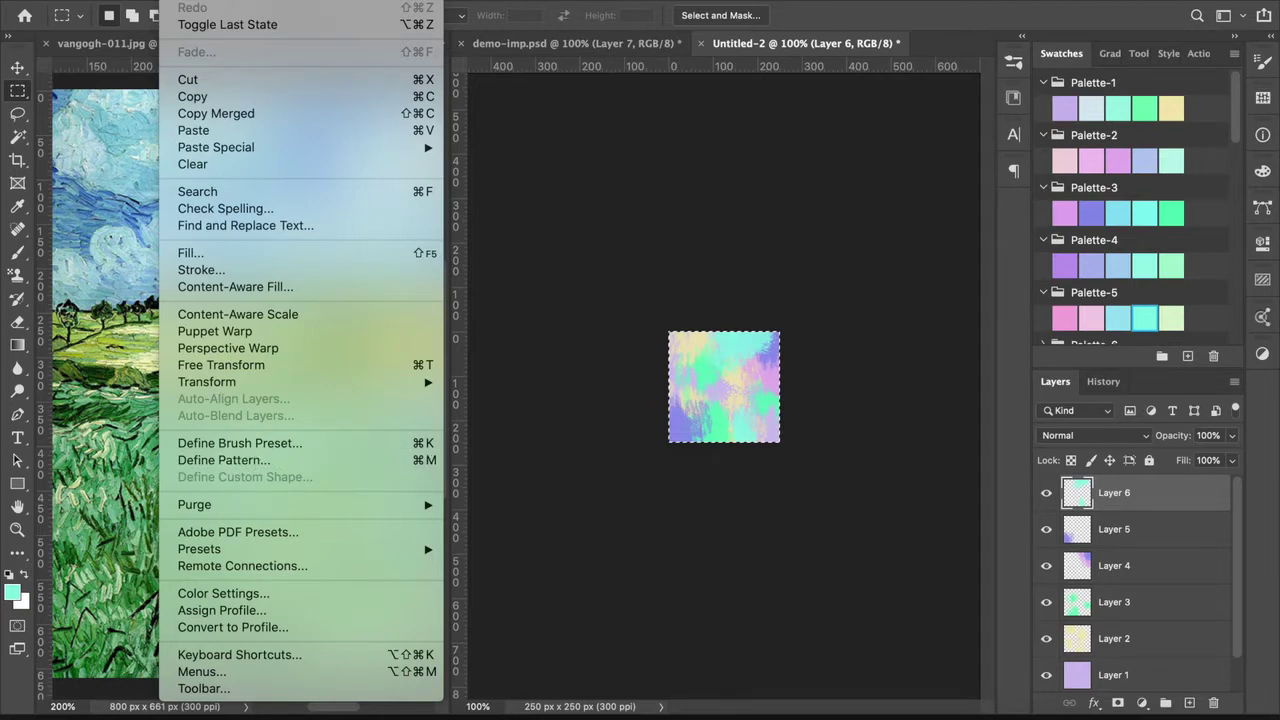
click(226, 460)
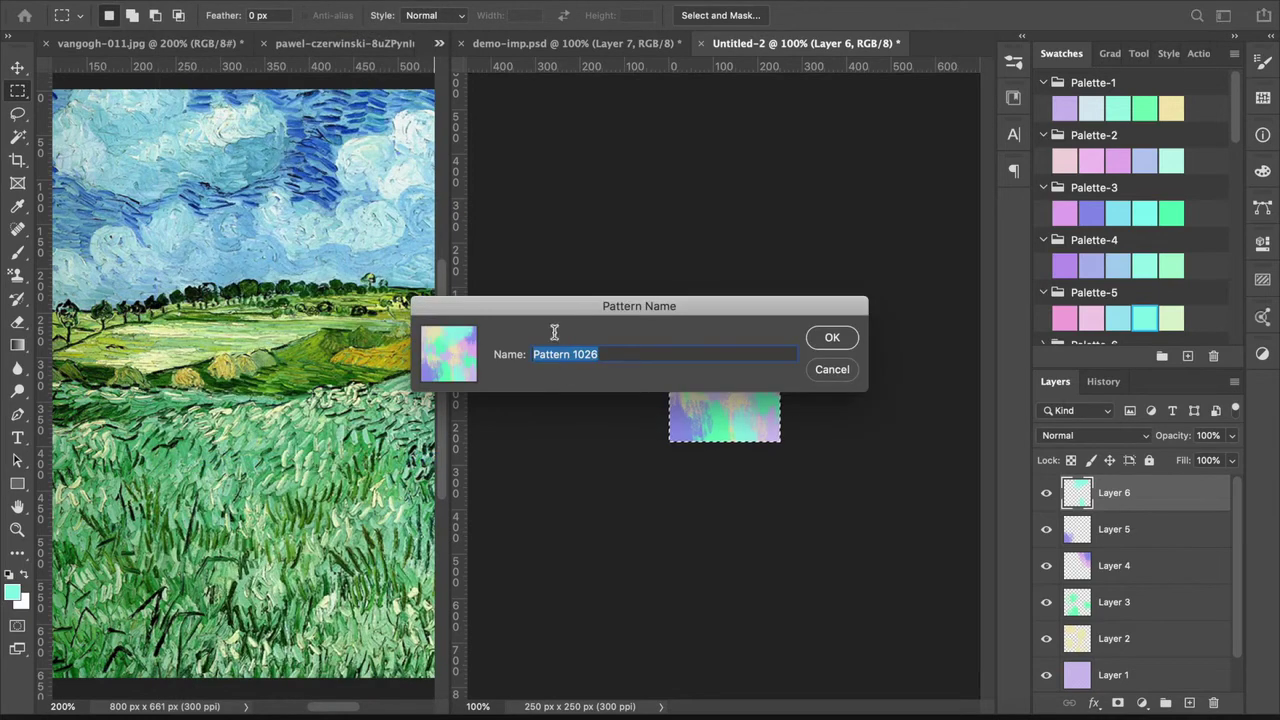
click(832, 340)
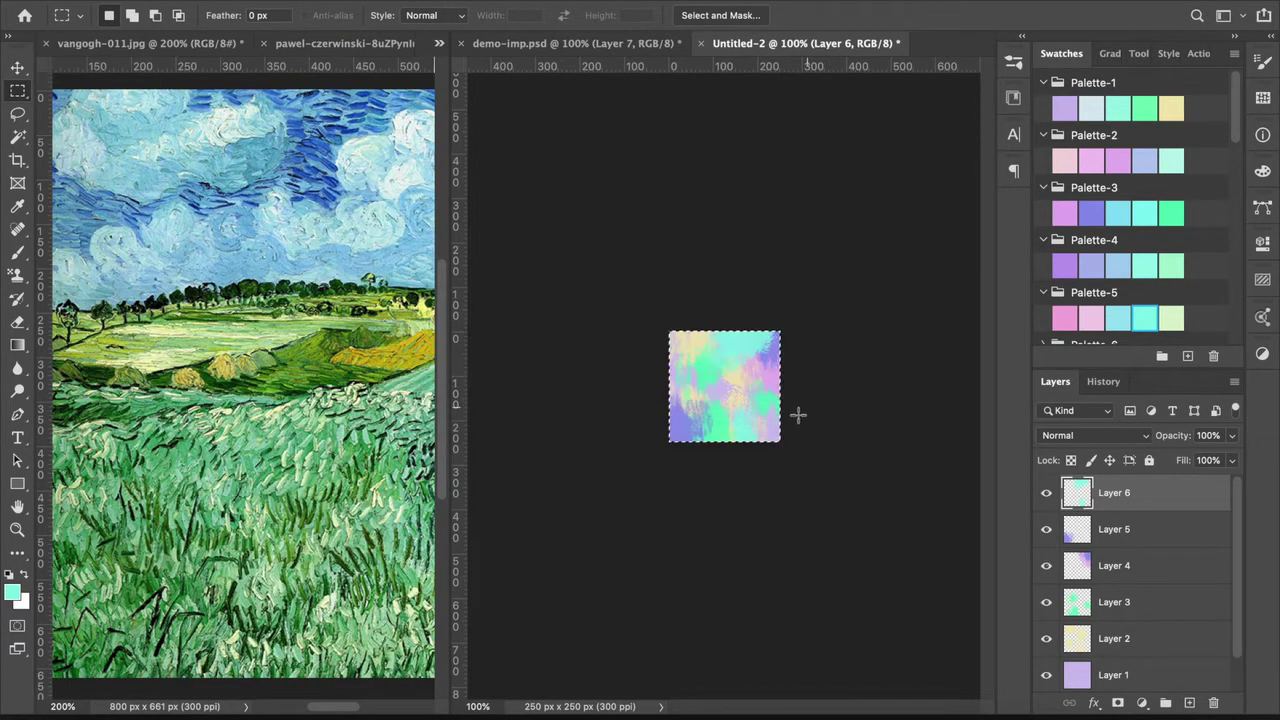
Step: Switch to demo-imp.psd and load the new multicolour pattern into the Pattern Stamp tool
click(560, 43)
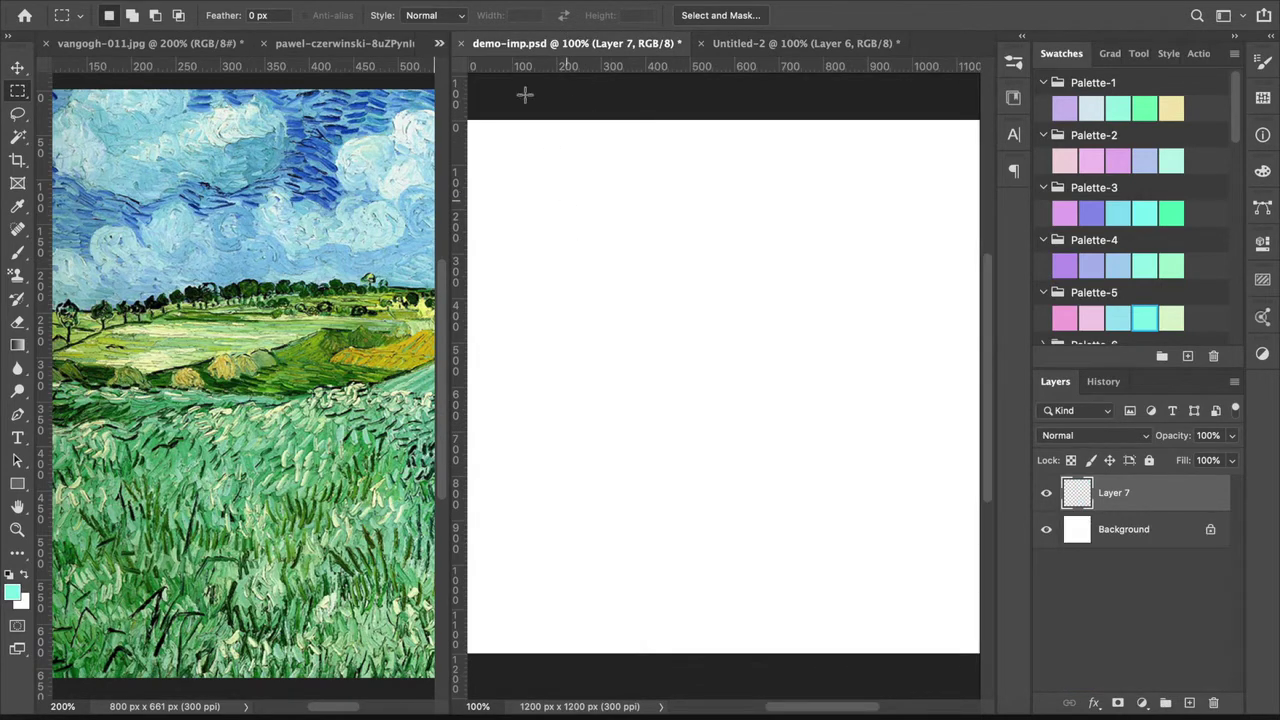
click(16, 277)
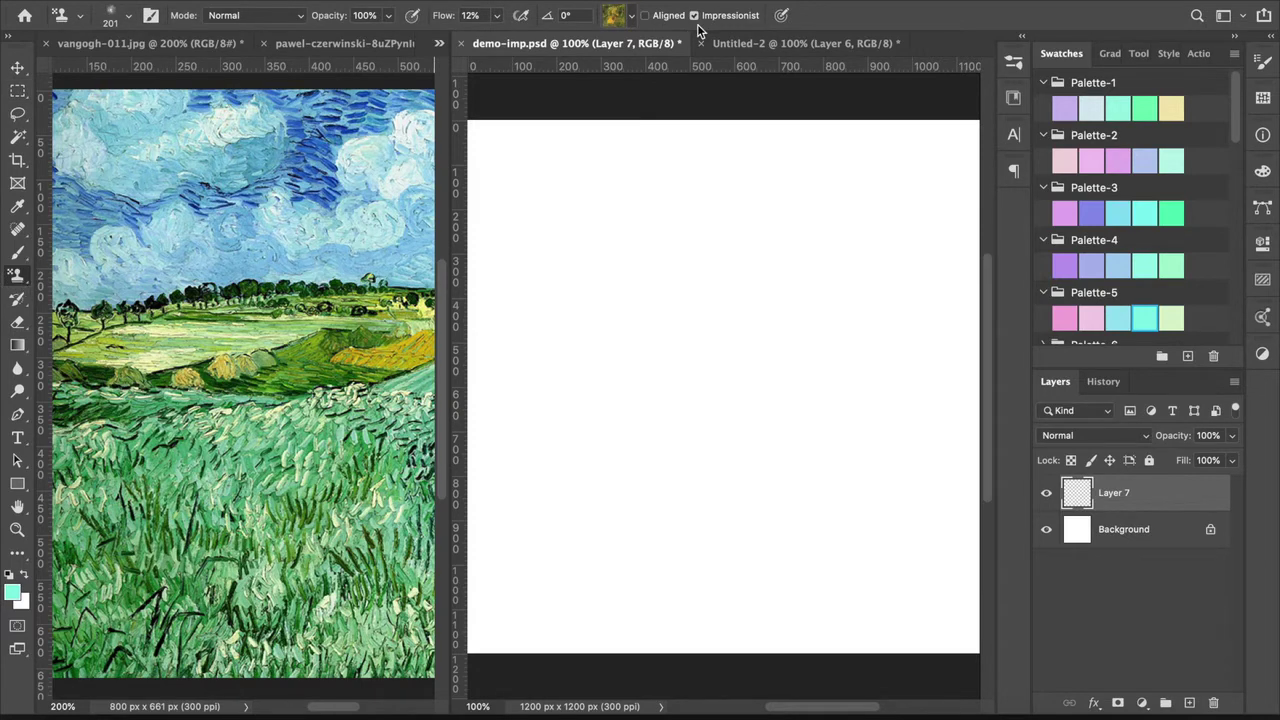
click(611, 21)
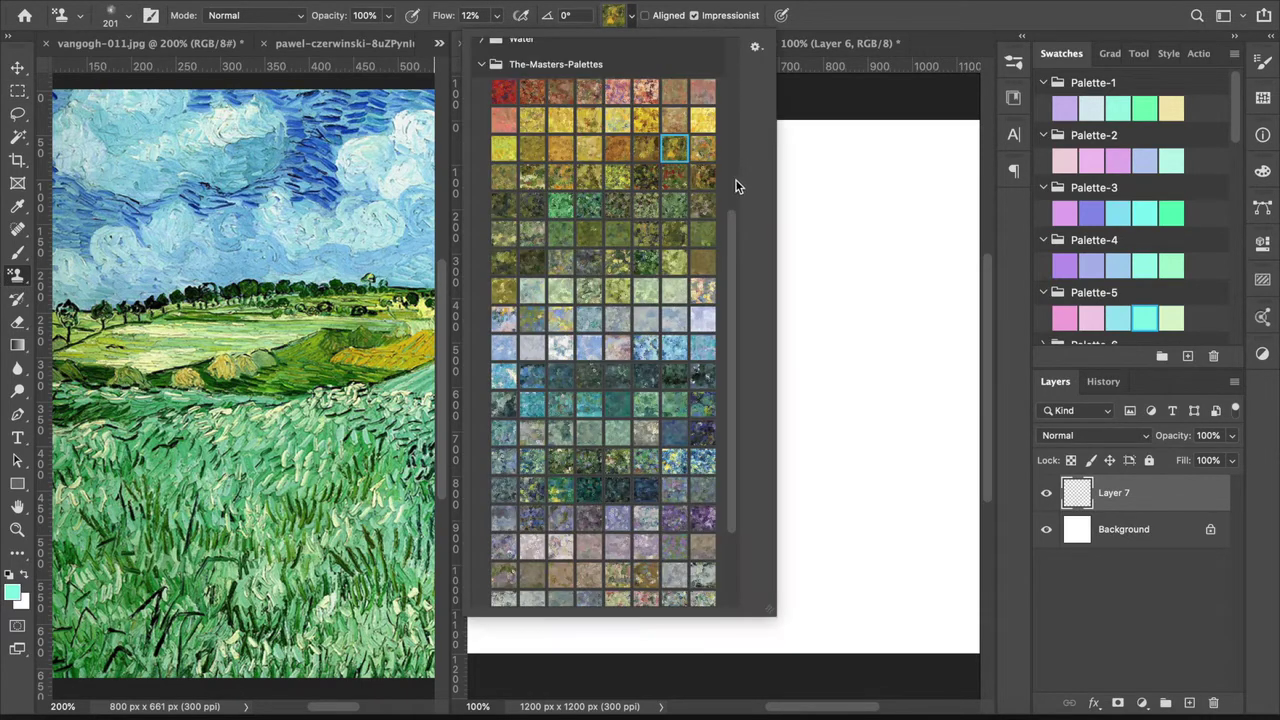
drag(729, 299, 711, 427)
click(486, 600)
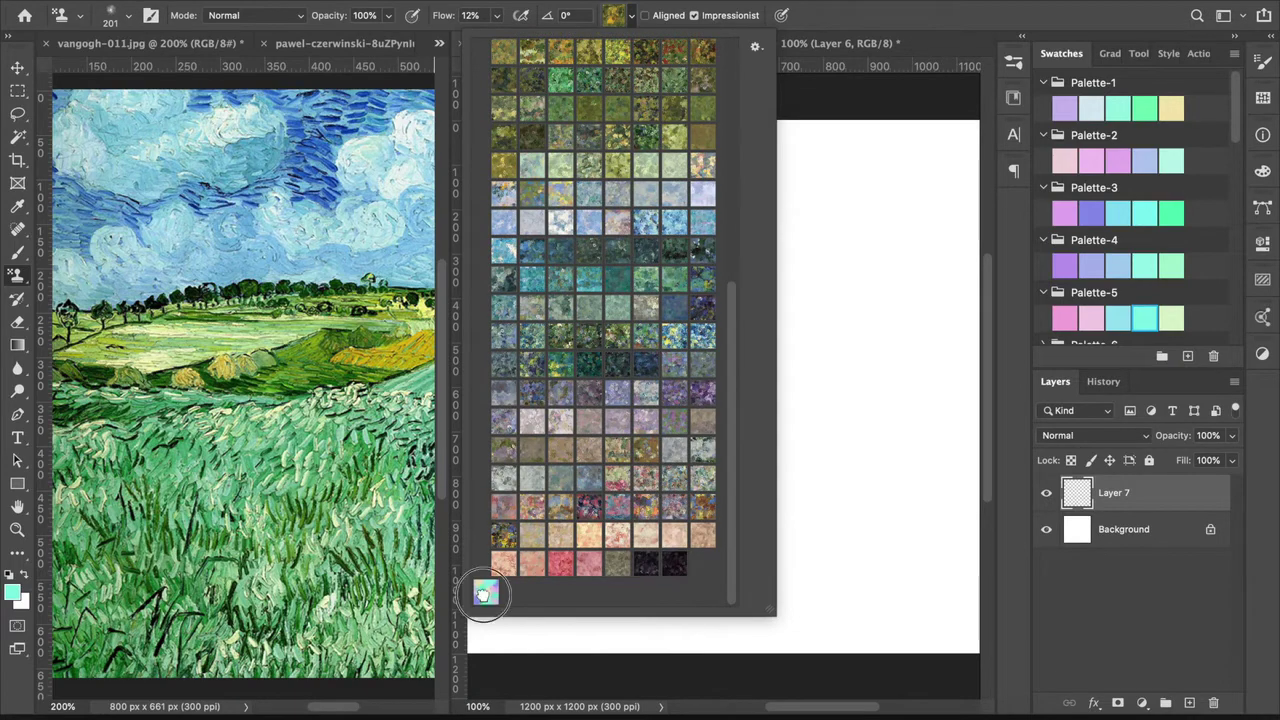
click(829, 83)
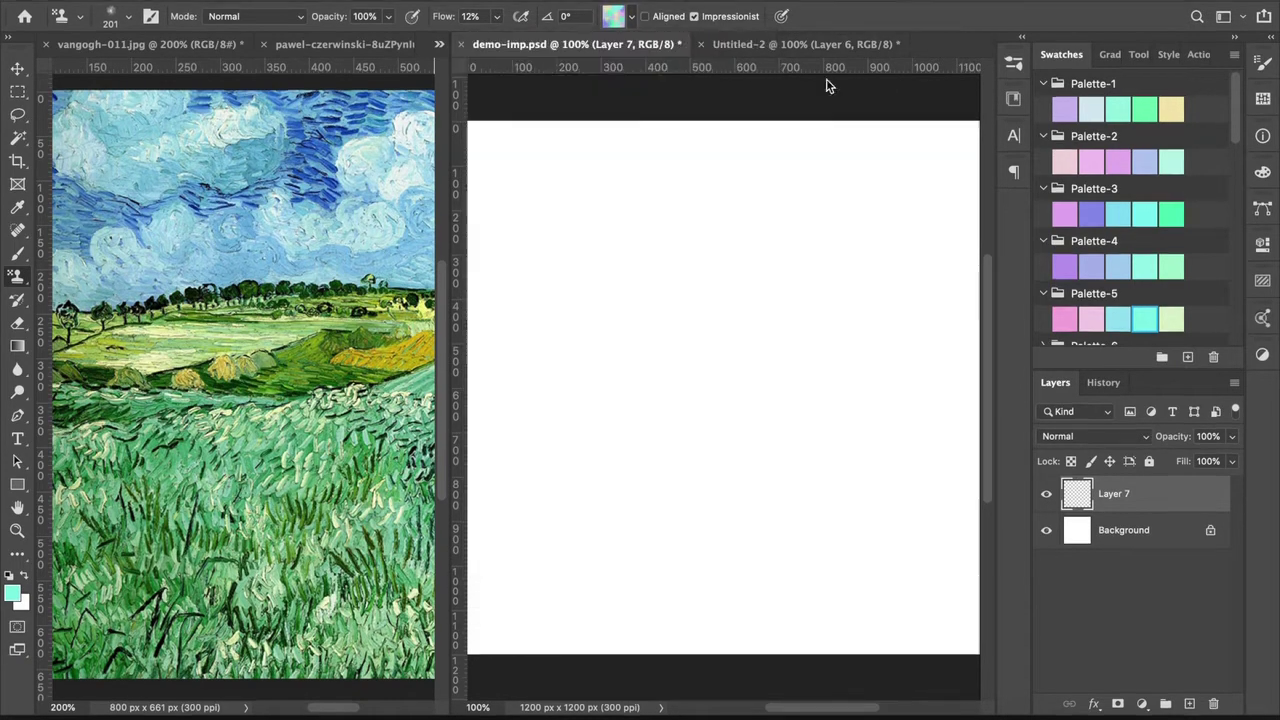
Step: Set the stamp flow to 100%, painting trial patches with the 201 px brush before and after the change and undoing them
mouse_move(651, 234)
mouse_down()
mouse_move(632, 317)
mouse_move(680, 232)
mouse_move(661, 275)
mouse_move(653, 371)
mouse_move(716, 307)
mouse_move(688, 354)
mouse_move(682, 403)
mouse_move(715, 425)
mouse_move(659, 455)
mouse_move(760, 463)
mouse_up()
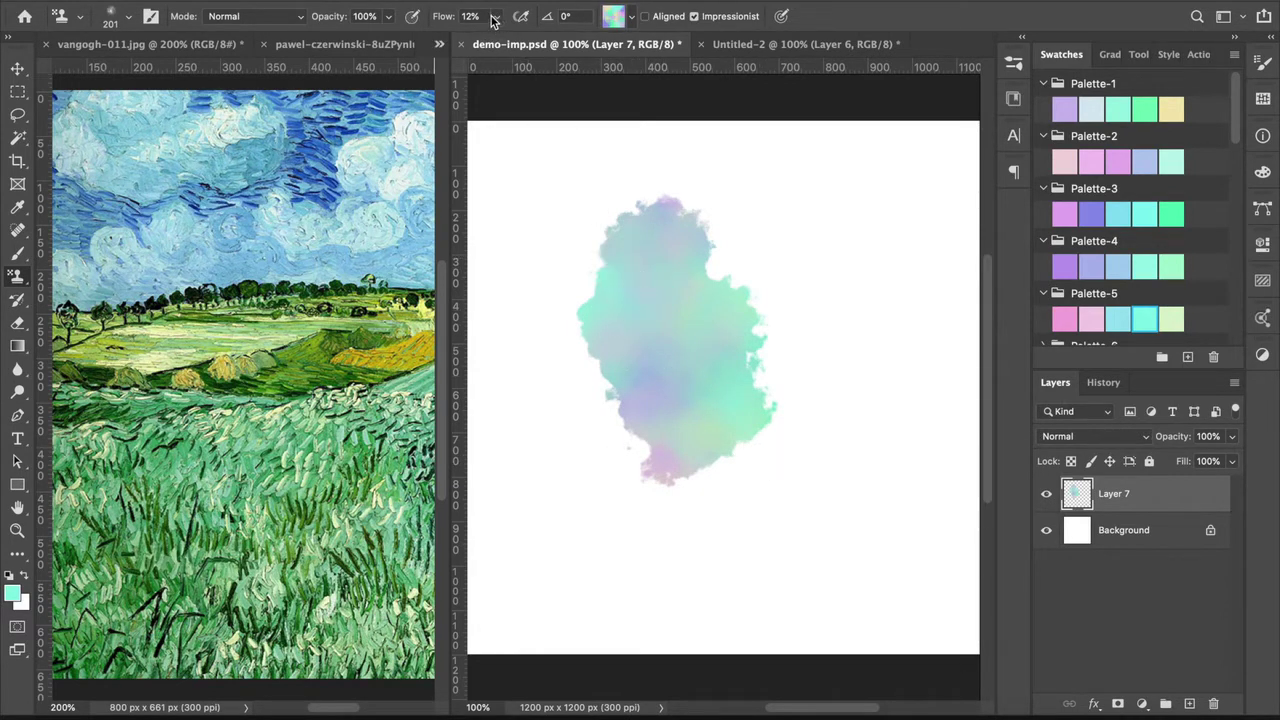
mouse_move(493, 21)
mouse_down()
mouse_move(505, 40)
mouse_move(600, 43)
mouse_up()
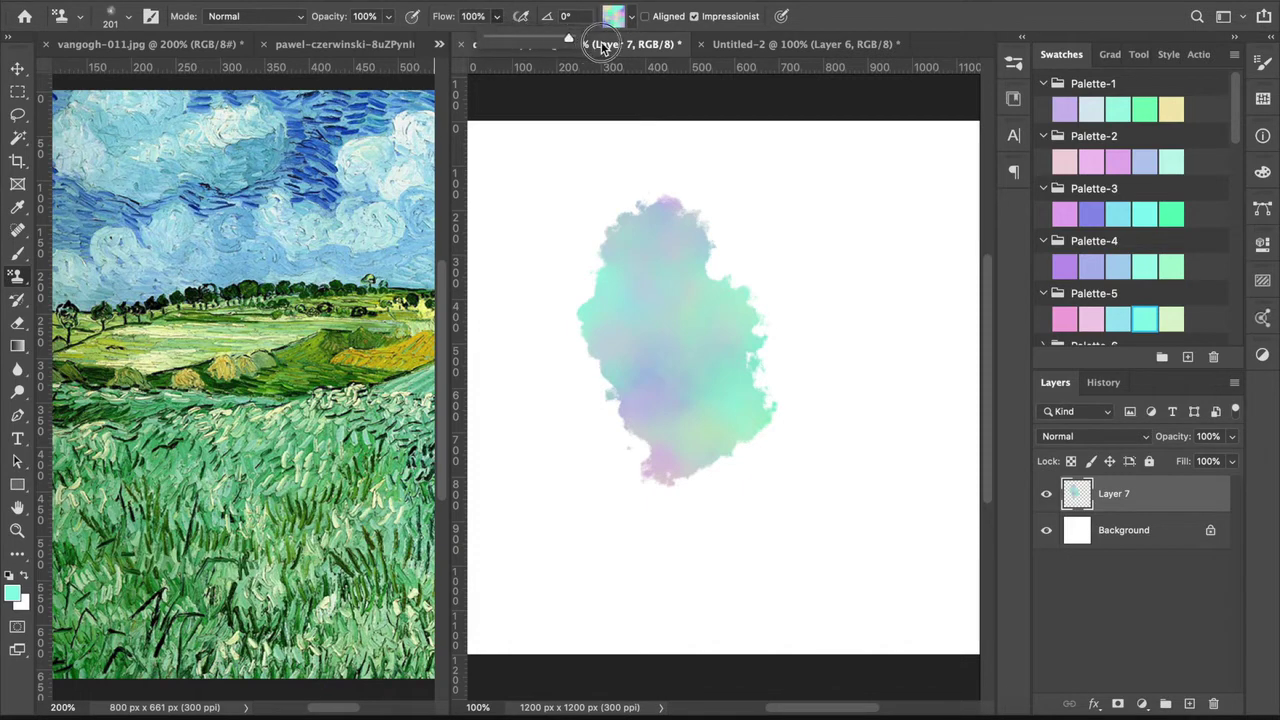
click(737, 202)
key(super+z)
mouse_move(773, 187)
mouse_down()
mouse_move(719, 201)
mouse_move(783, 273)
mouse_move(695, 322)
mouse_move(735, 359)
mouse_move(795, 362)
mouse_move(766, 425)
mouse_move(821, 443)
mouse_move(758, 453)
mouse_move(850, 548)
mouse_up()
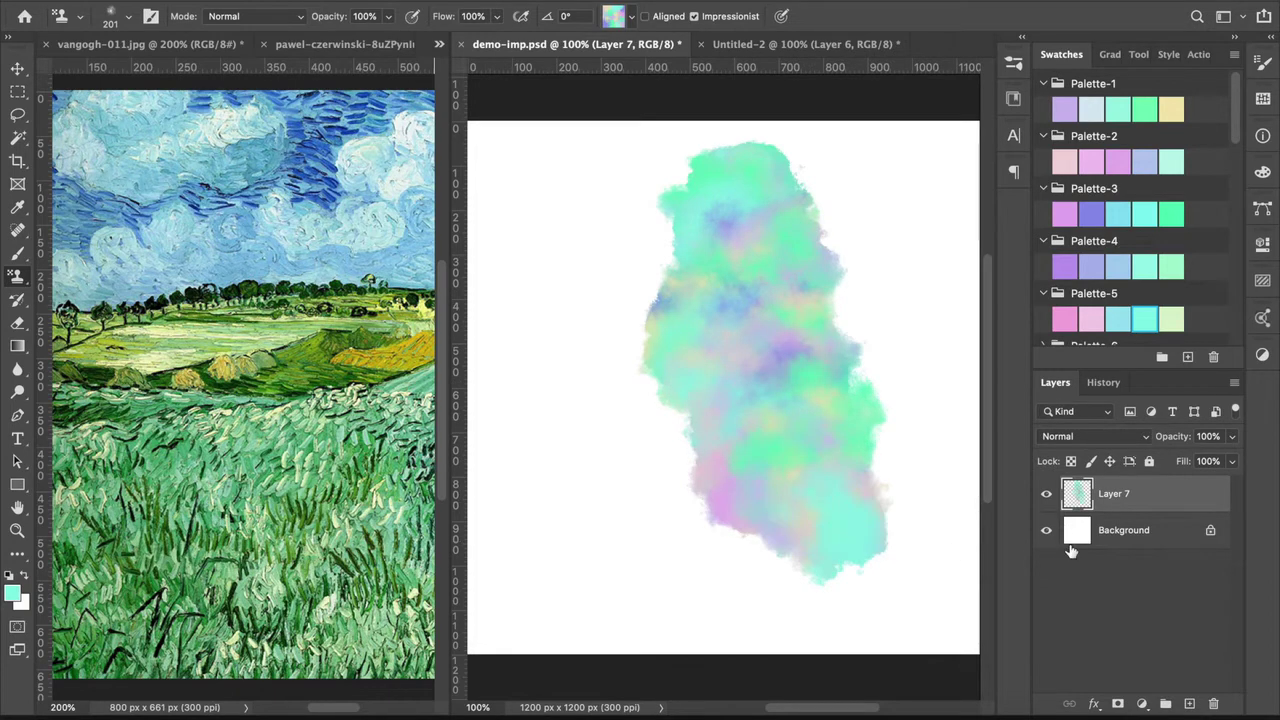
key(super+z)
Step: Paint a large patch of the pattern on Layer 7 with the 175 px Modern Impressionist 6 brush
click(1013, 64)
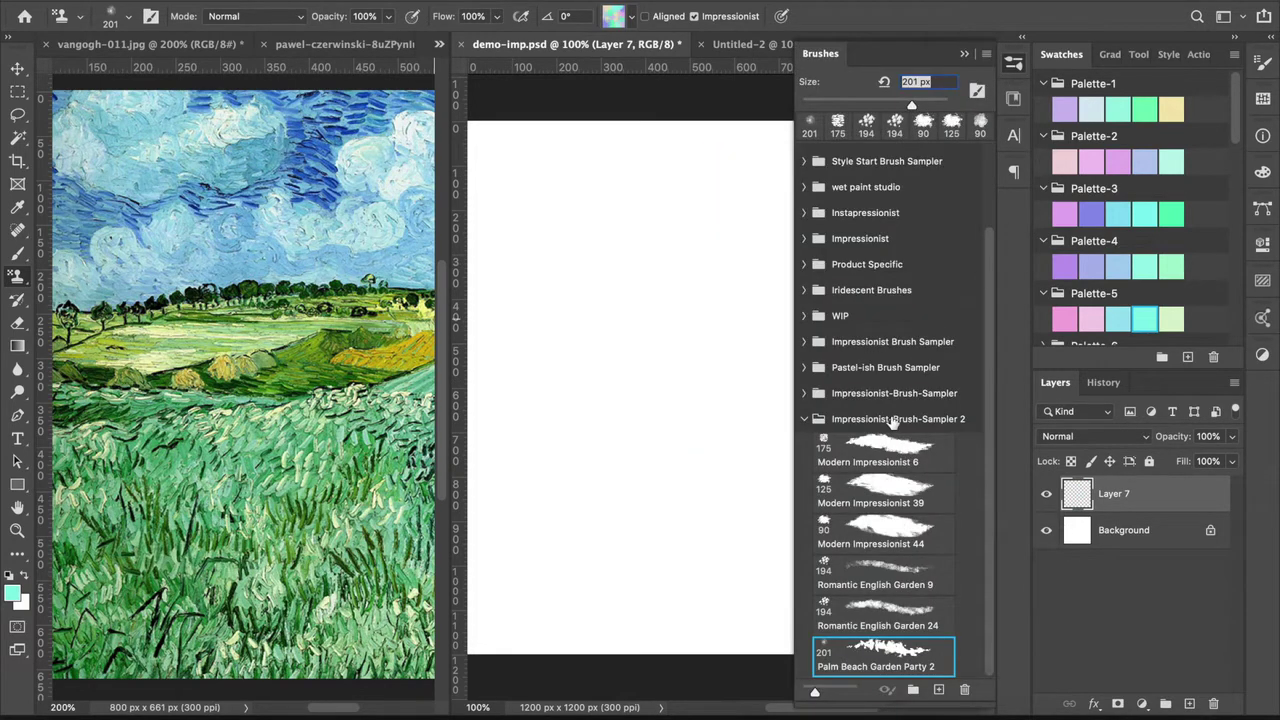
click(880, 452)
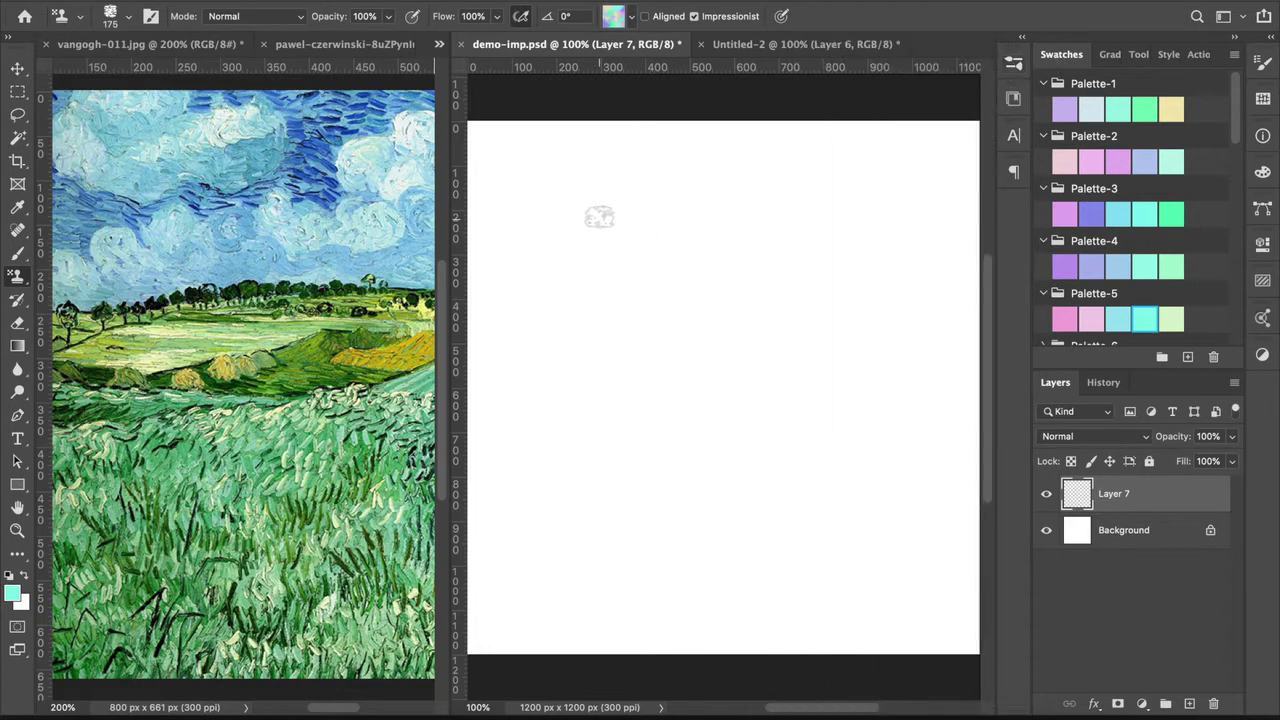
mouse_move(590, 208)
mouse_down()
mouse_move(551, 322)
mouse_move(637, 245)
mouse_move(638, 269)
mouse_move(583, 375)
mouse_move(696, 291)
mouse_move(610, 432)
mouse_move(639, 431)
mouse_move(727, 361)
mouse_move(666, 455)
mouse_move(710, 458)
mouse_move(771, 414)
mouse_up()
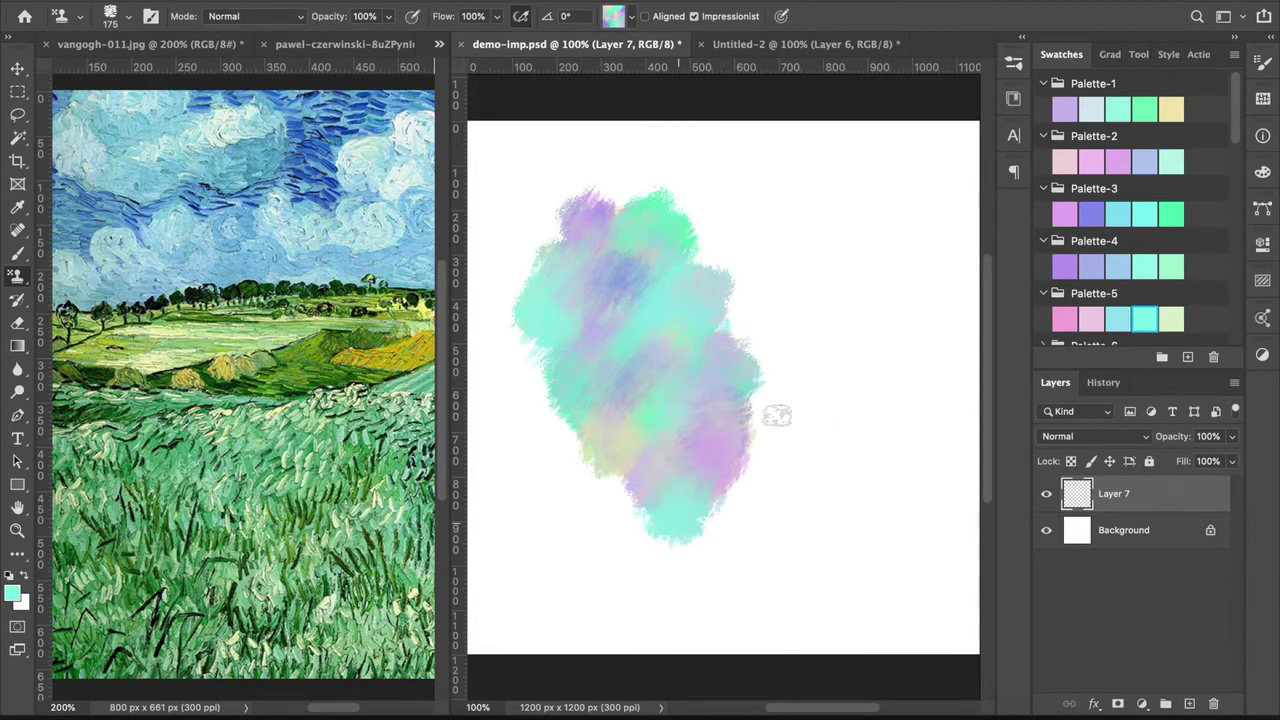
Step: Paint a slanting pattern patch to the upper right of the first with the 125 px Modern Impressionist 39 brush
click(1013, 62)
click(873, 517)
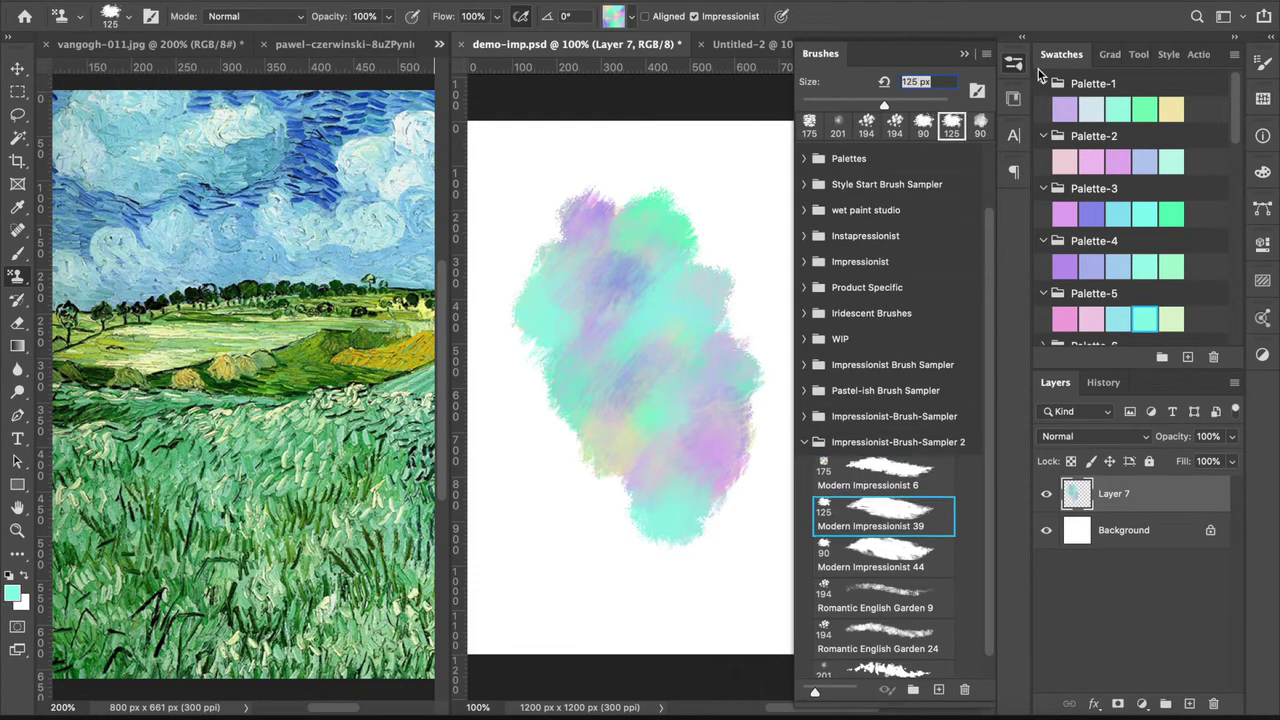
click(1013, 66)
mouse_move(766, 206)
mouse_down()
mouse_move(696, 328)
mouse_move(780, 226)
mouse_move(675, 362)
mouse_move(760, 277)
mouse_up()
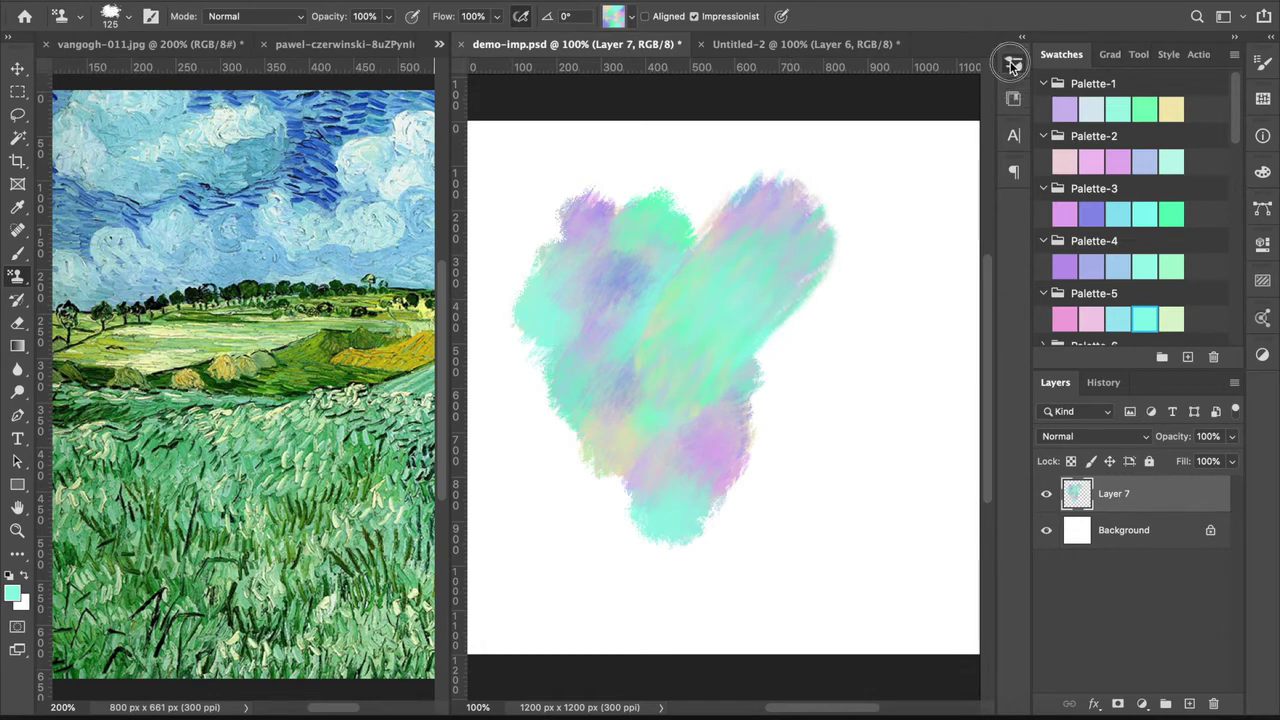
Step: Choose the 90 px Modern Impressionist 44 brush and clear all paint from Layer 7
click(1013, 62)
click(876, 556)
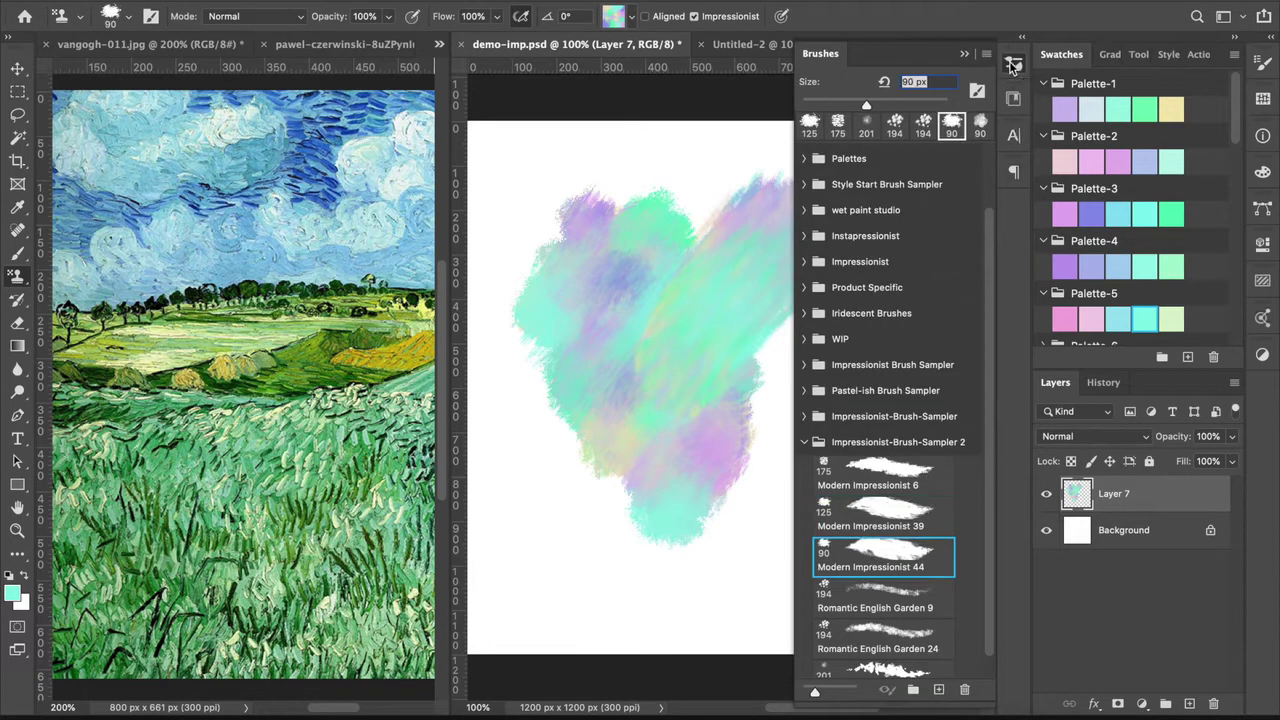
click(1013, 66)
key(super+a)
key(Delete)
key(super+d)
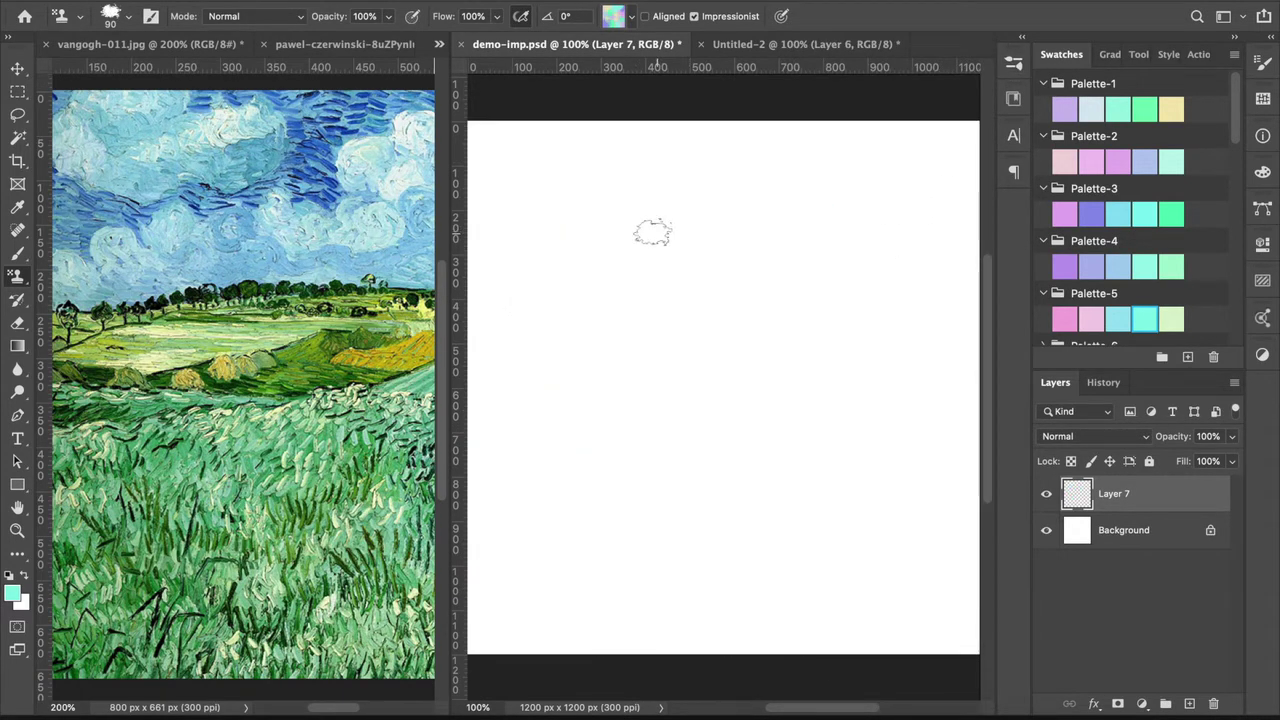
Step: Paint a trial patch of the pattern in the middle of the canvas and clear it from the layer
mouse_move(652, 232)
mouse_down()
mouse_move(614, 277)
mouse_move(691, 240)
mouse_move(649, 377)
mouse_move(751, 317)
mouse_move(680, 451)
mouse_move(737, 440)
mouse_move(690, 492)
mouse_up()
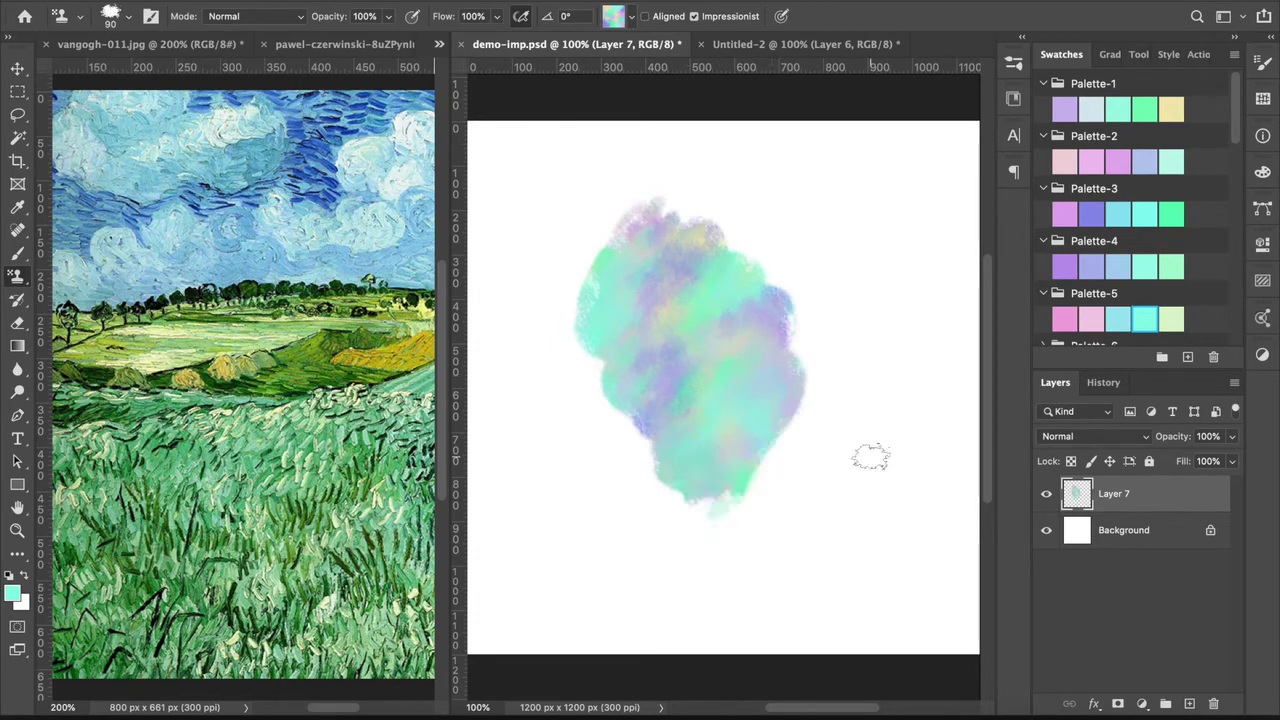
key(super+a)
key(Delete)
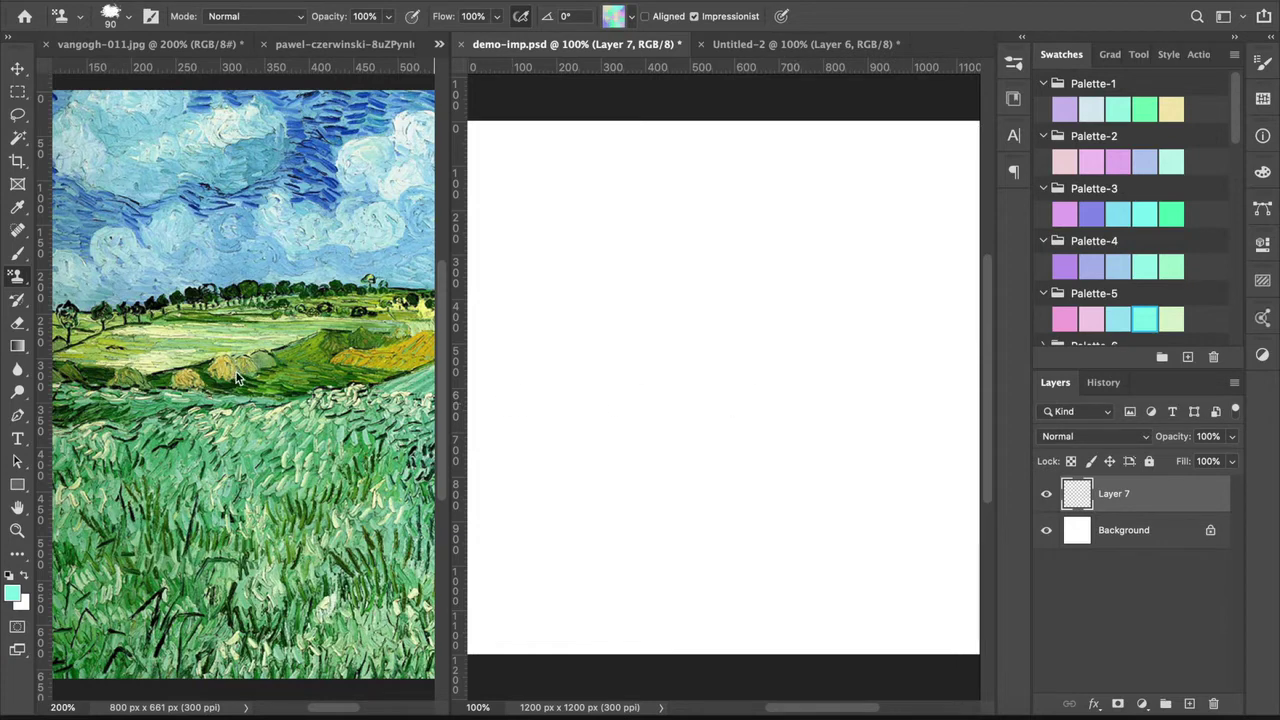
Step: View the reference images degas4.jpg and monet-009.jpg, ending on Background.psd with the rainbow dress
click(439, 44)
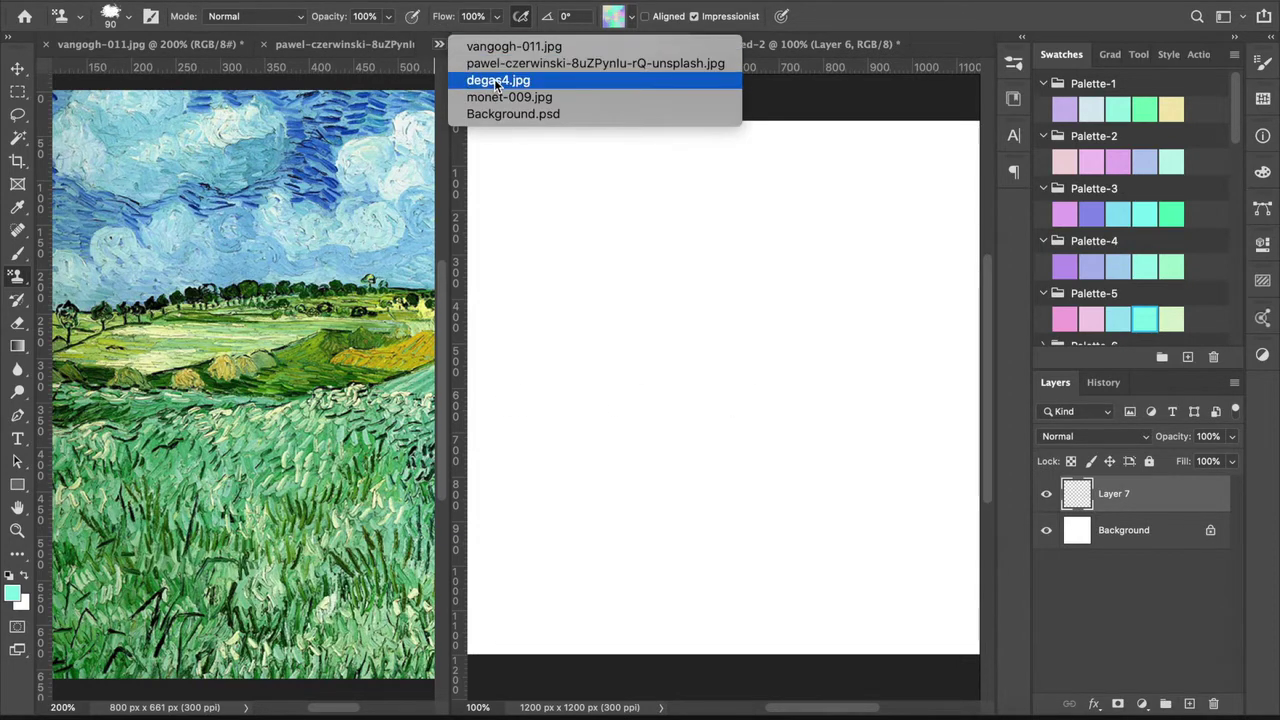
click(497, 80)
click(439, 44)
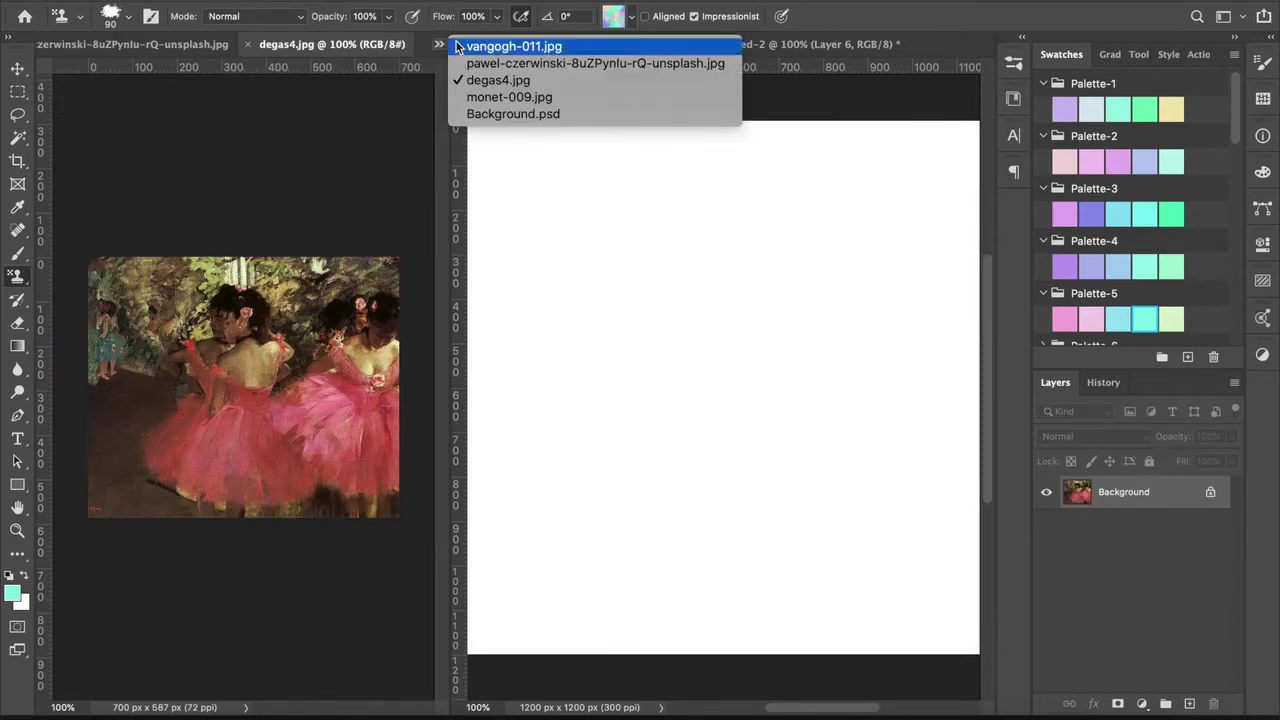
click(495, 94)
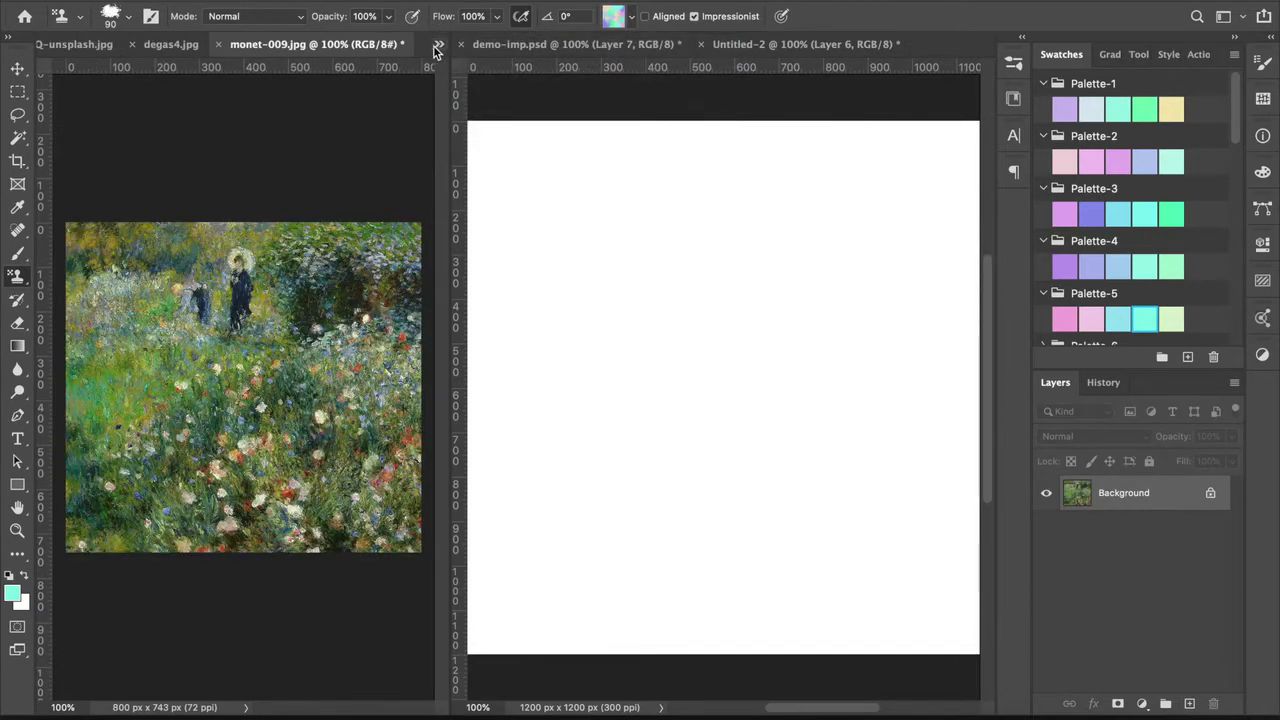
click(439, 44)
click(497, 112)
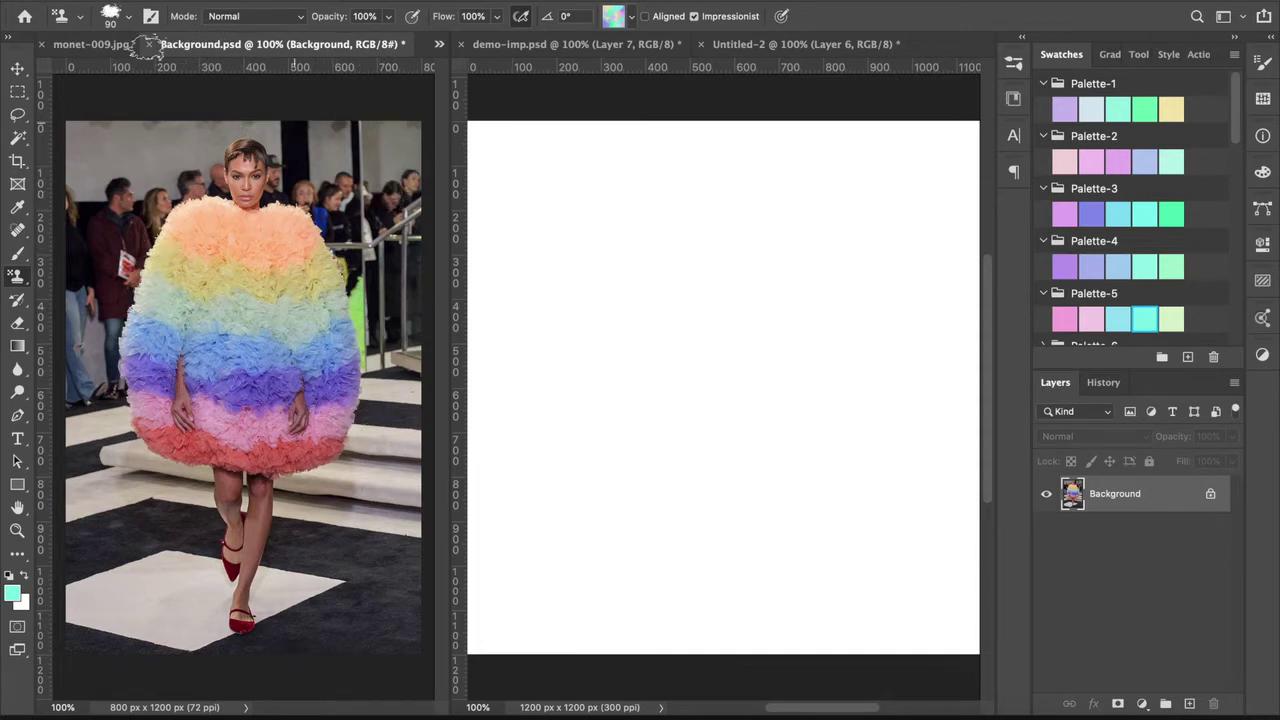
Step: Define a pattern from a narrow vertical strip through all the colour bands of the rainbow dress, keeping the default name
click(17, 93)
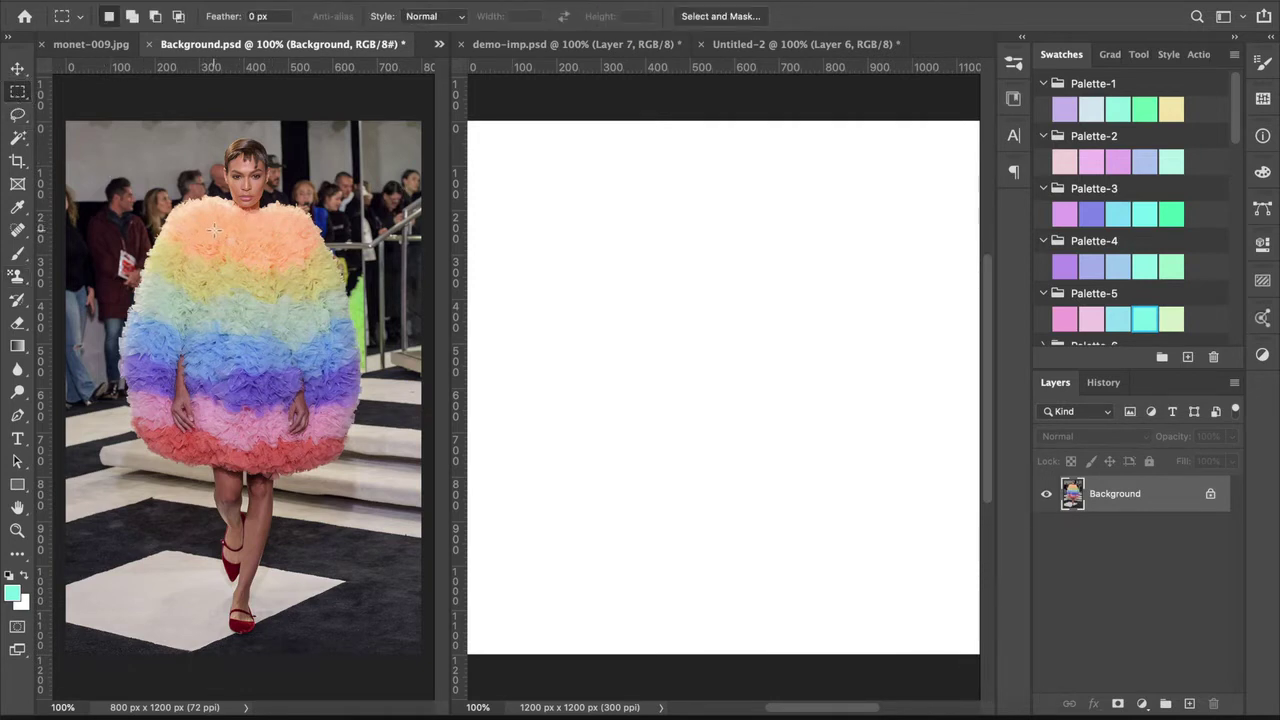
drag(212, 215, 263, 468)
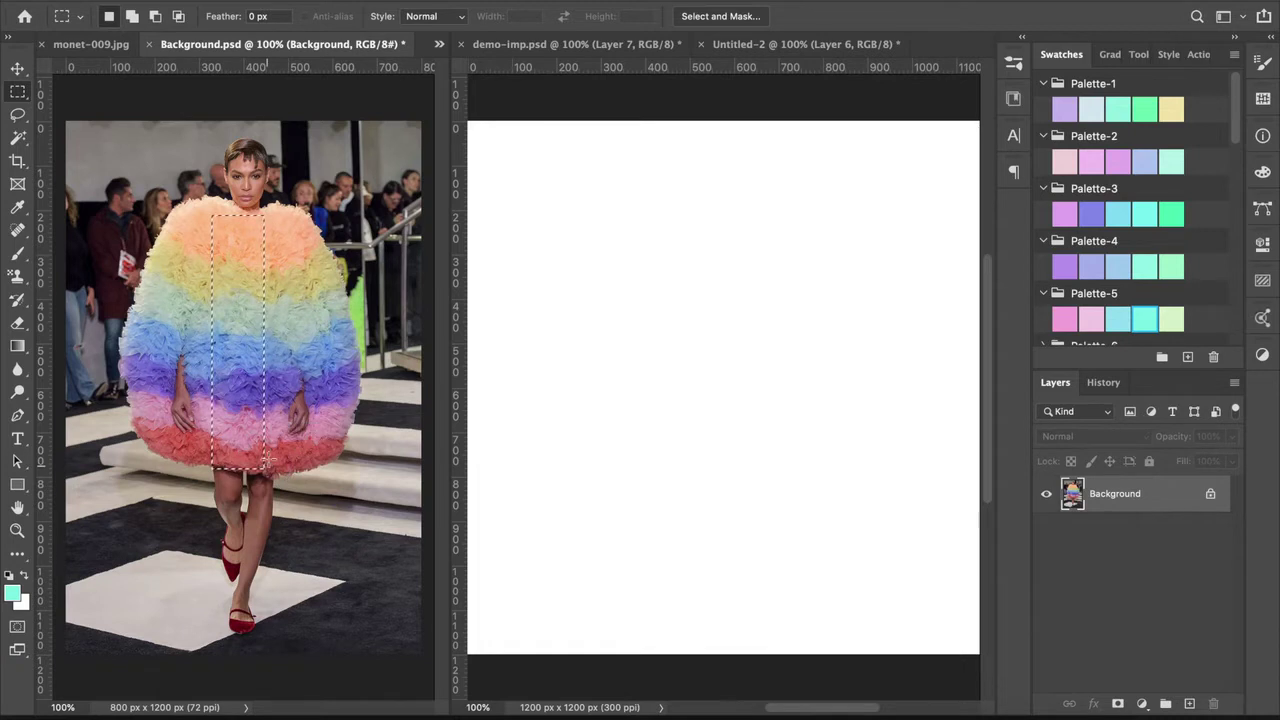
click(299, 320)
drag(211, 220, 273, 465)
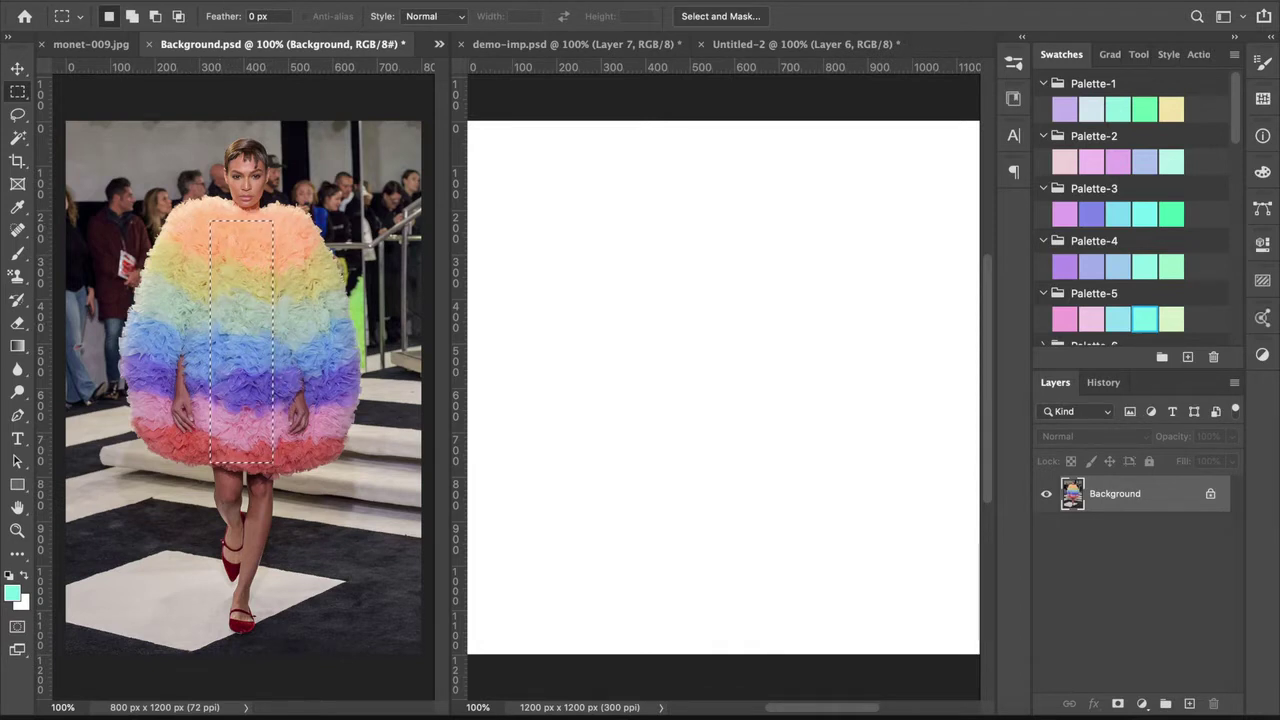
click(176, 1)
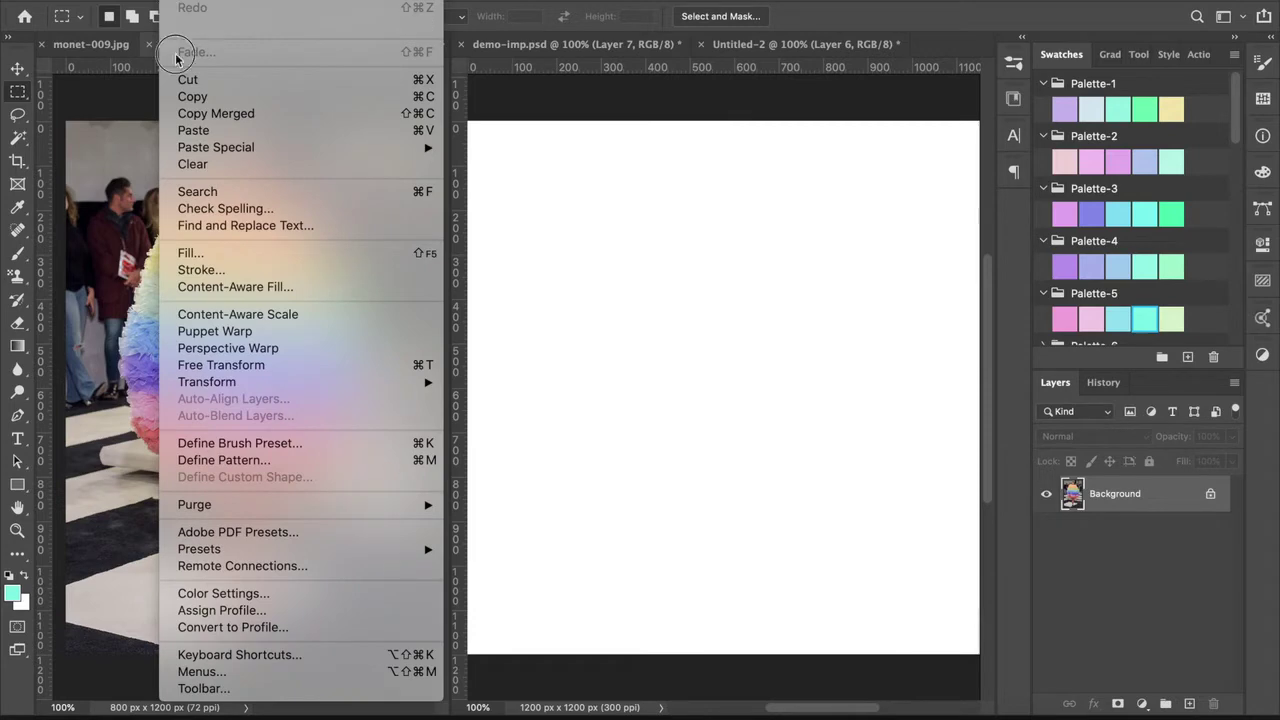
click(312, 461)
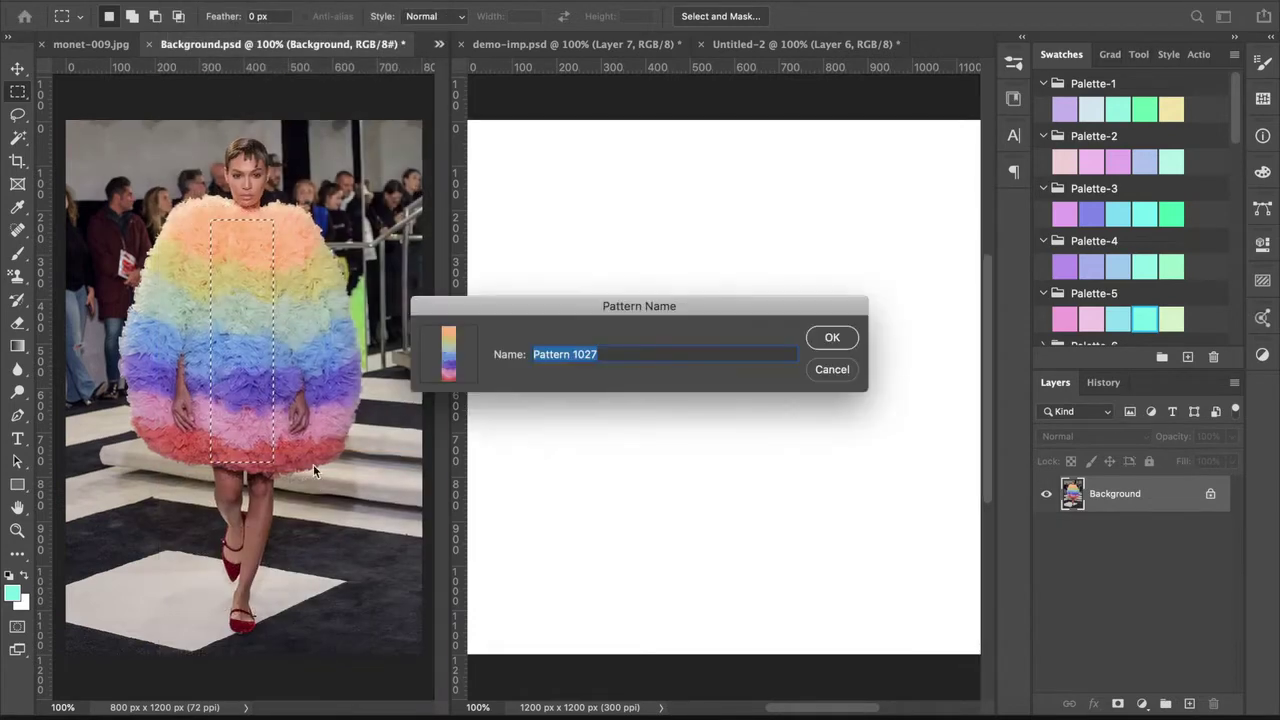
click(826, 337)
Step: In demo-imp.psd, set the Pattern Stamp tool to the rainbow dress pattern with the 90 px Modern Impressionist 44 brush
click(553, 44)
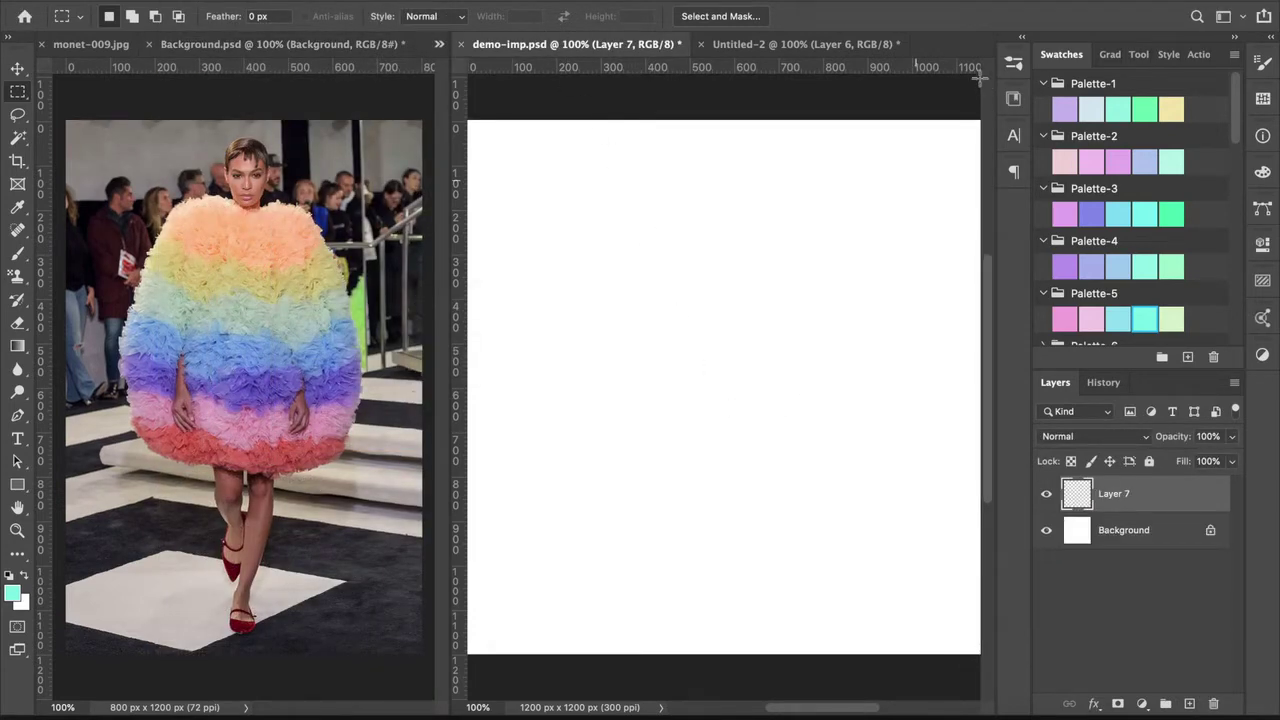
click(1013, 62)
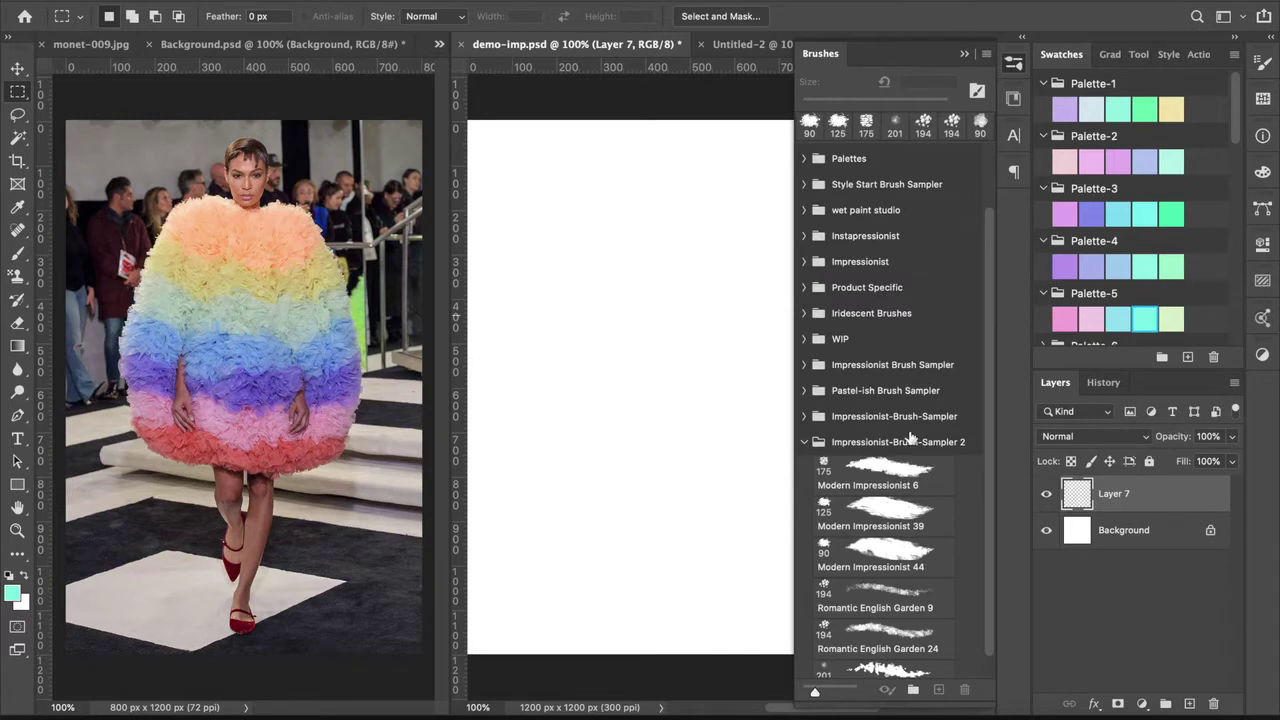
click(875, 548)
click(17, 281)
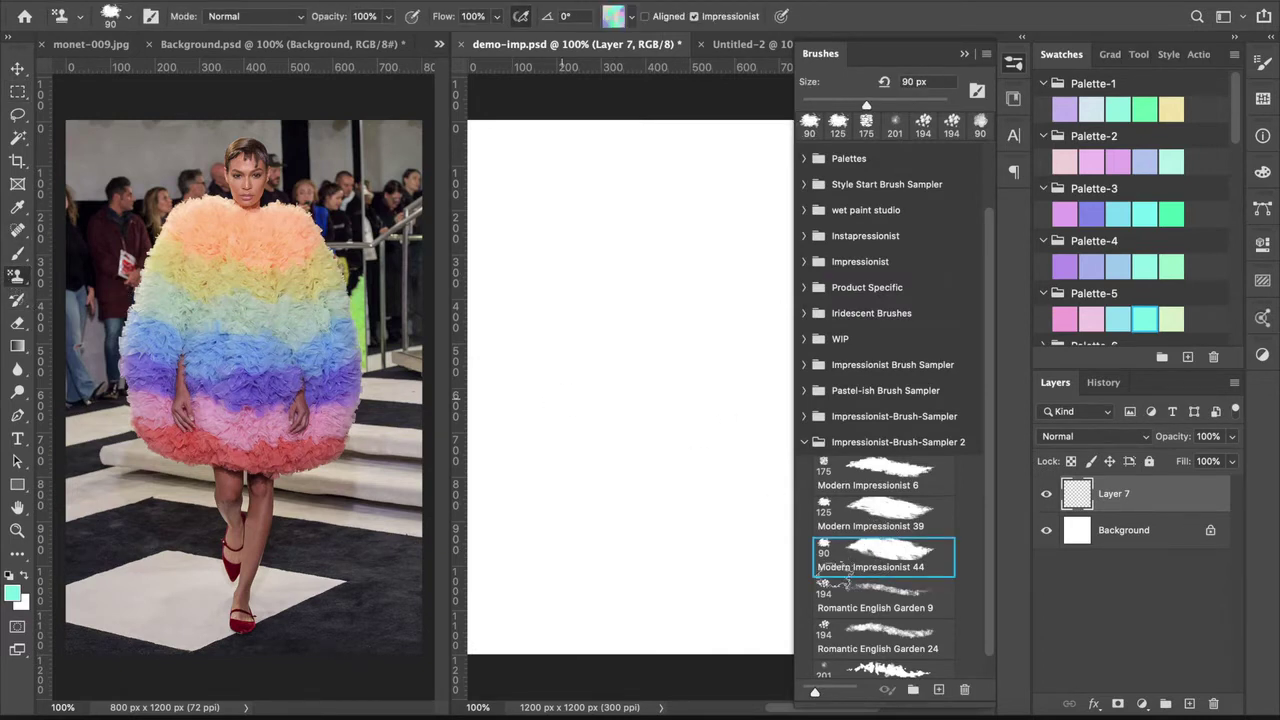
click(631, 16)
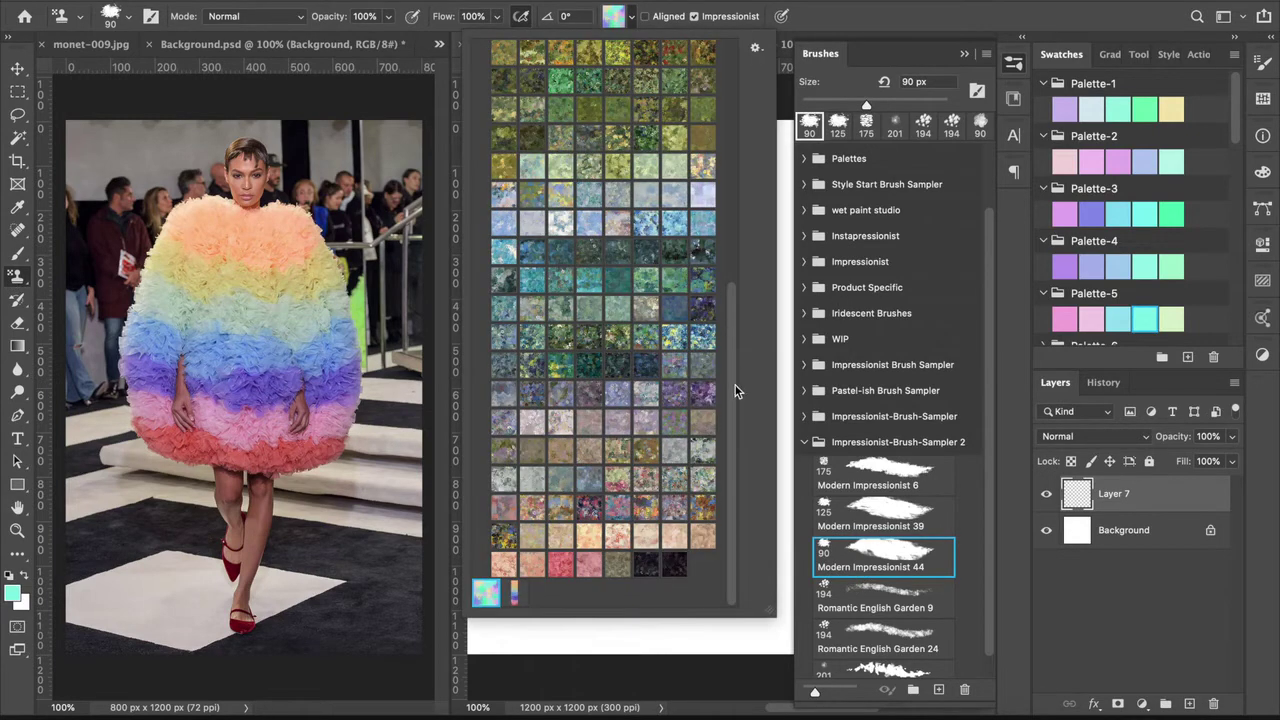
click(514, 596)
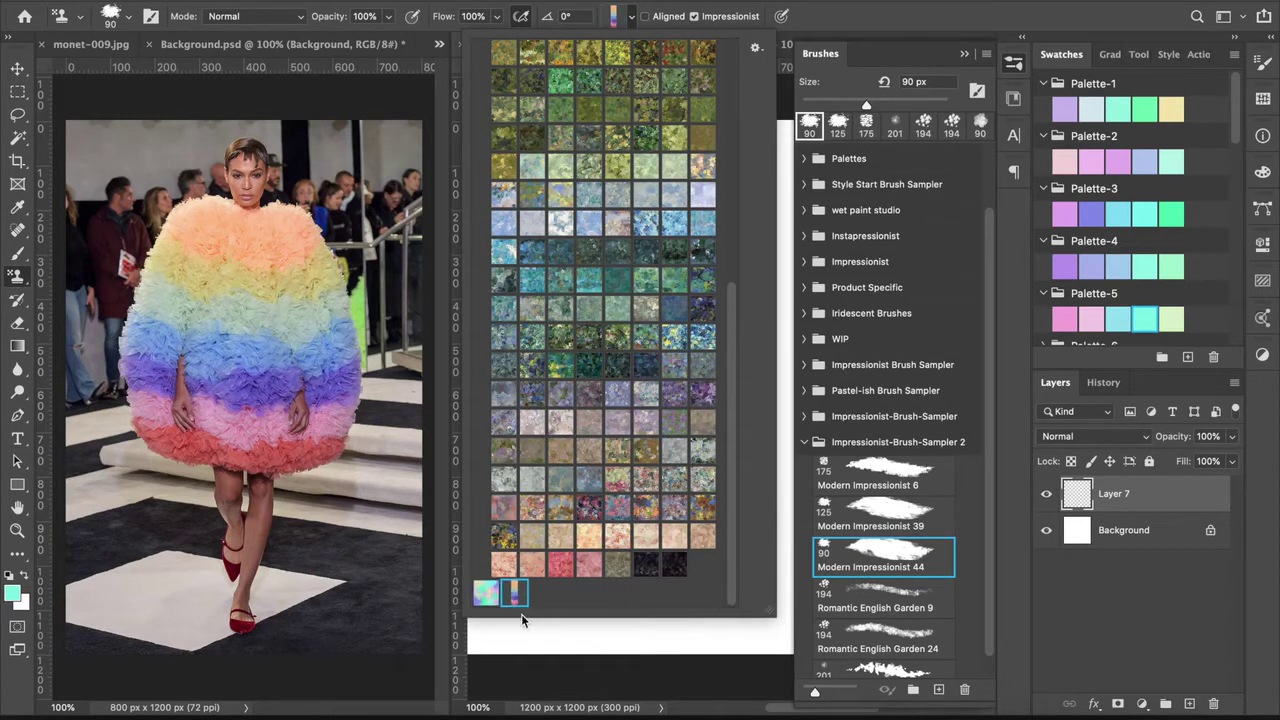
click(1013, 64)
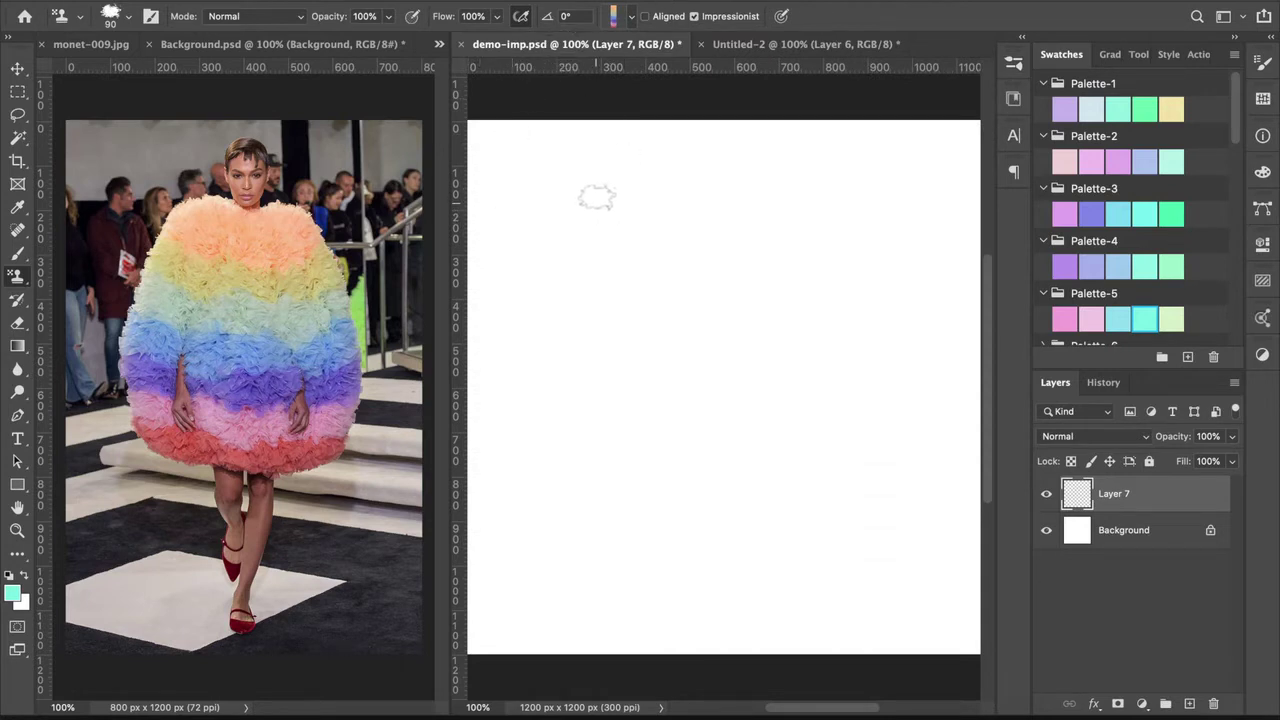
Step: Paint a tall trial column of the rainbow pattern on Layer 7 and clear it from the layer
mouse_move(597, 197)
mouse_down()
mouse_move(554, 274)
mouse_move(591, 246)
mouse_move(582, 301)
mouse_move(603, 304)
mouse_move(591, 356)
mouse_move(609, 371)
mouse_move(577, 431)
mouse_move(613, 425)
mouse_move(621, 462)
mouse_move(585, 518)
mouse_move(638, 561)
mouse_move(636, 605)
mouse_up()
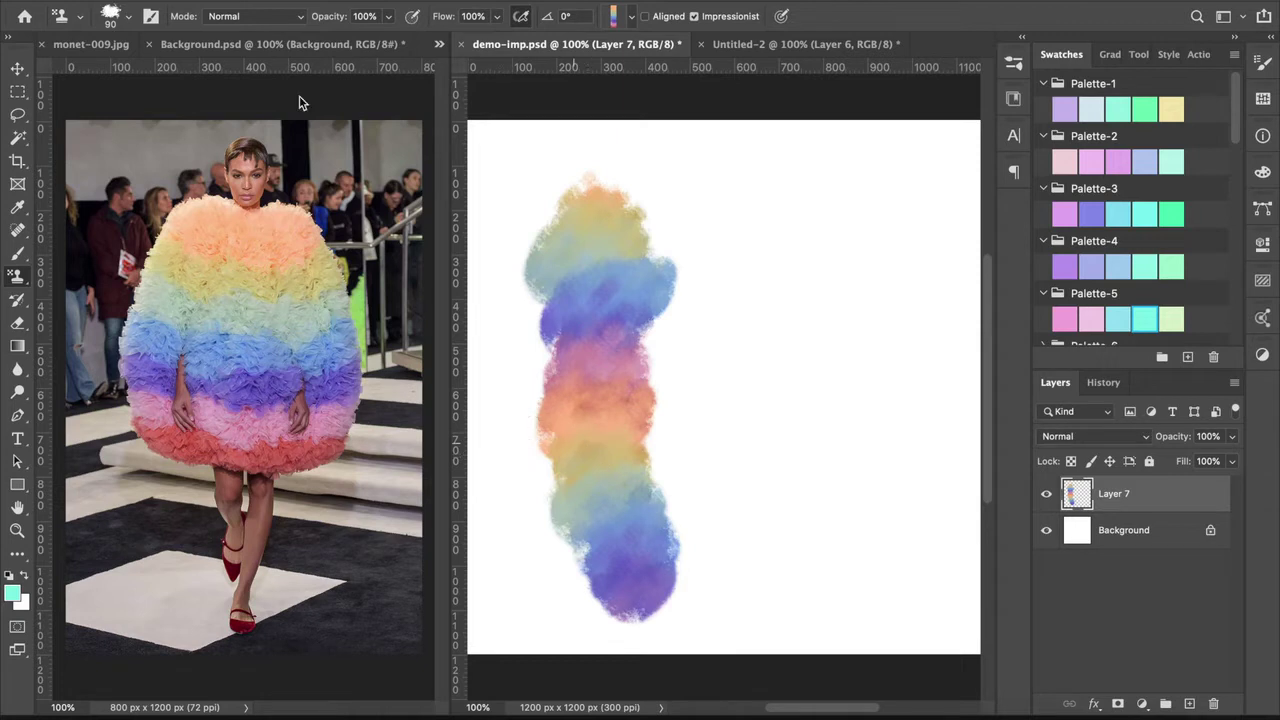
click(440, 44)
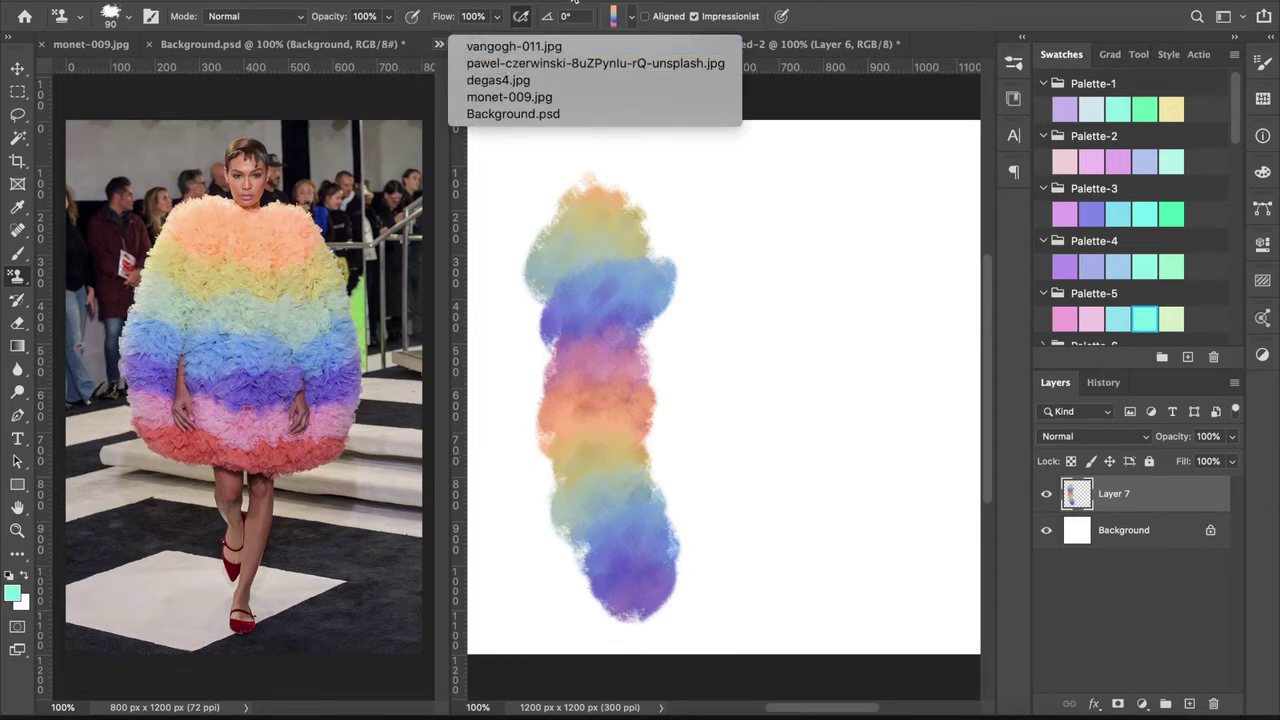
click(572, 4)
key(super+a)
key(super+x)
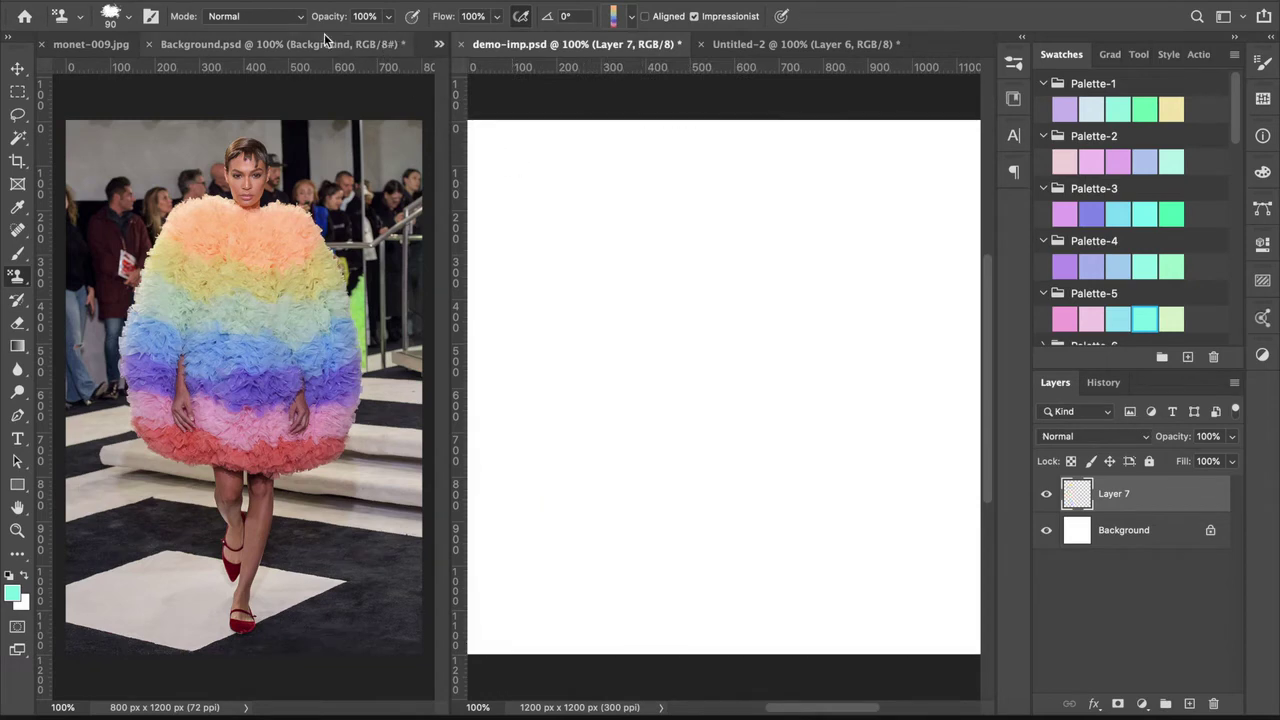
Step: Define a pattern from a large rectangular area in the middle of the blue and pink marbled paint image, keeping the default name
click(440, 44)
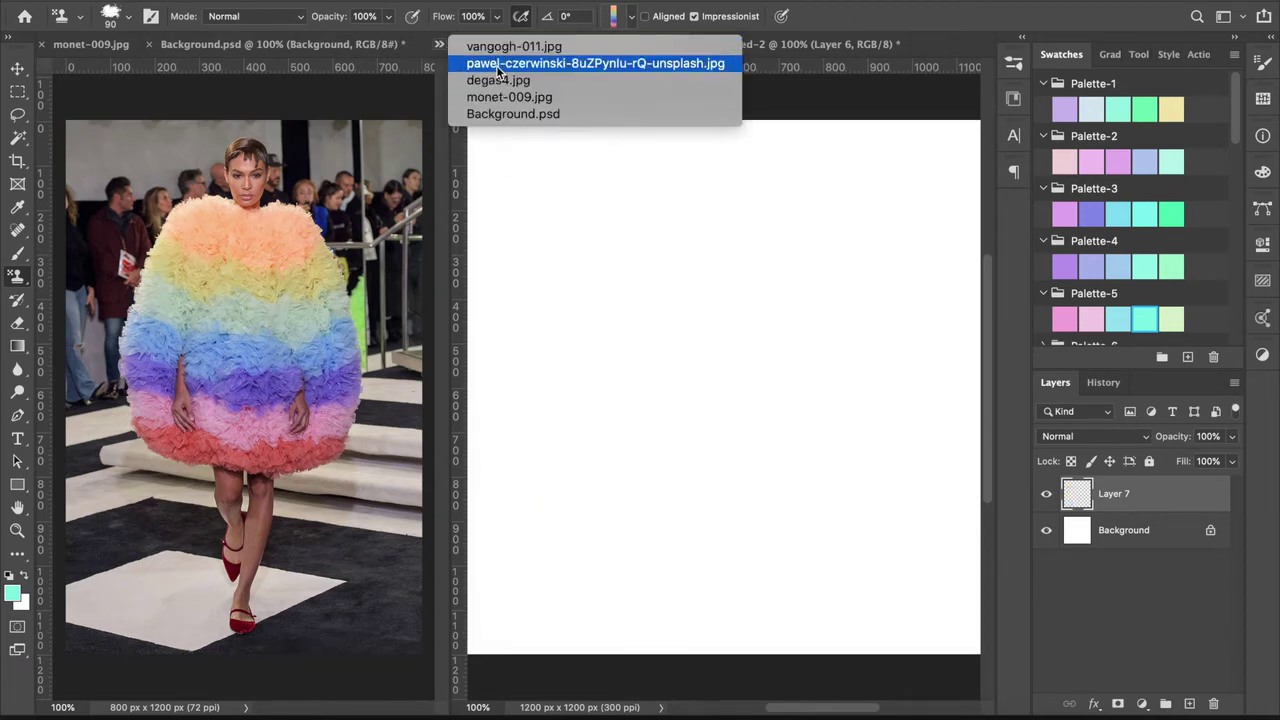
click(494, 62)
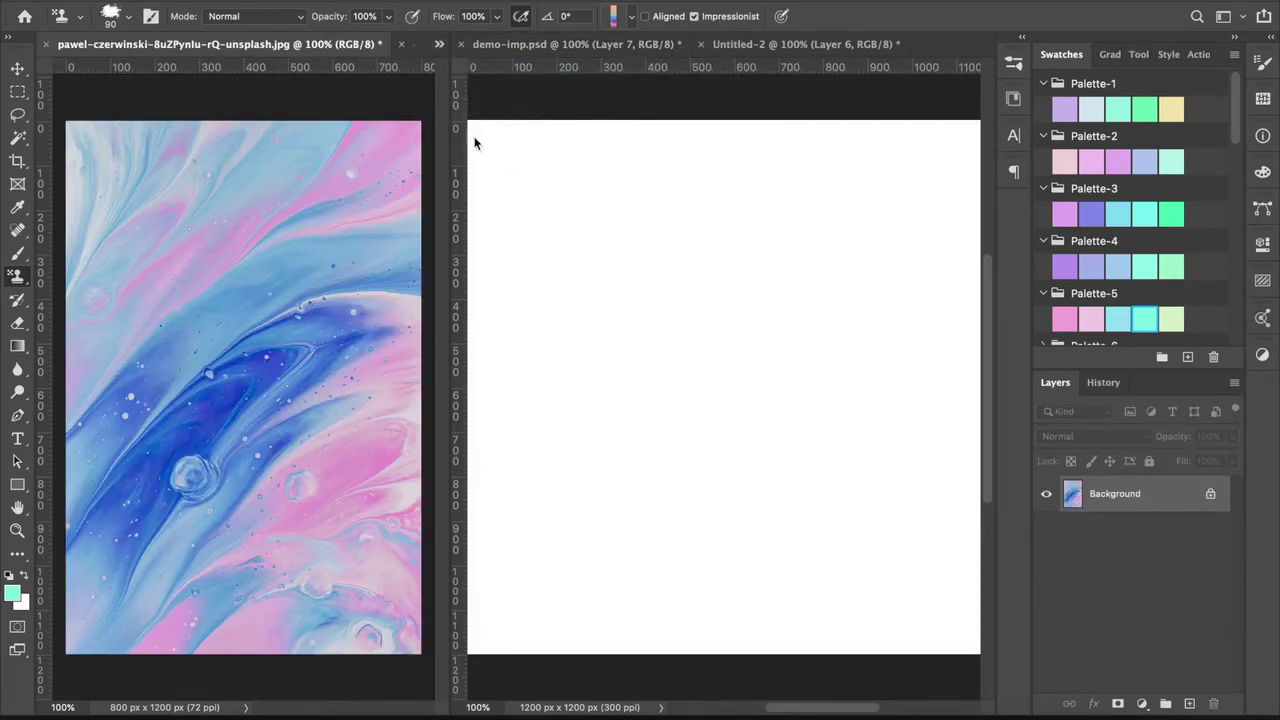
click(20, 93)
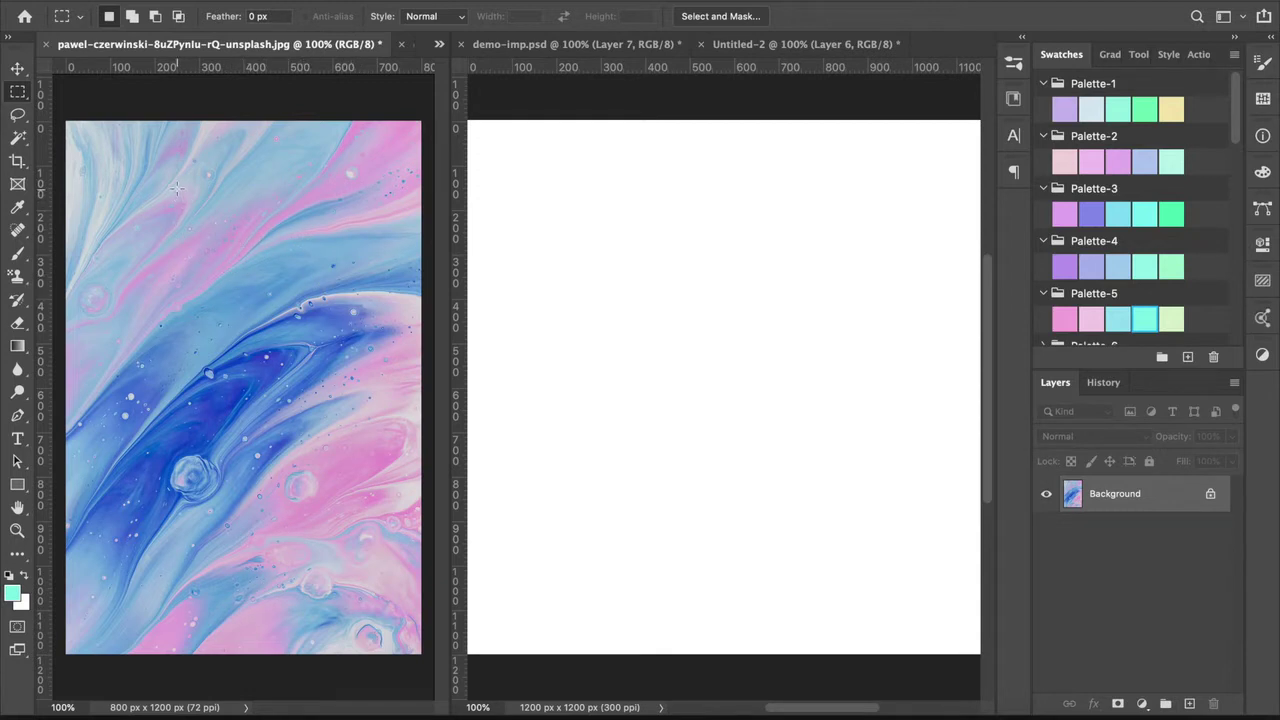
drag(169, 191, 362, 490)
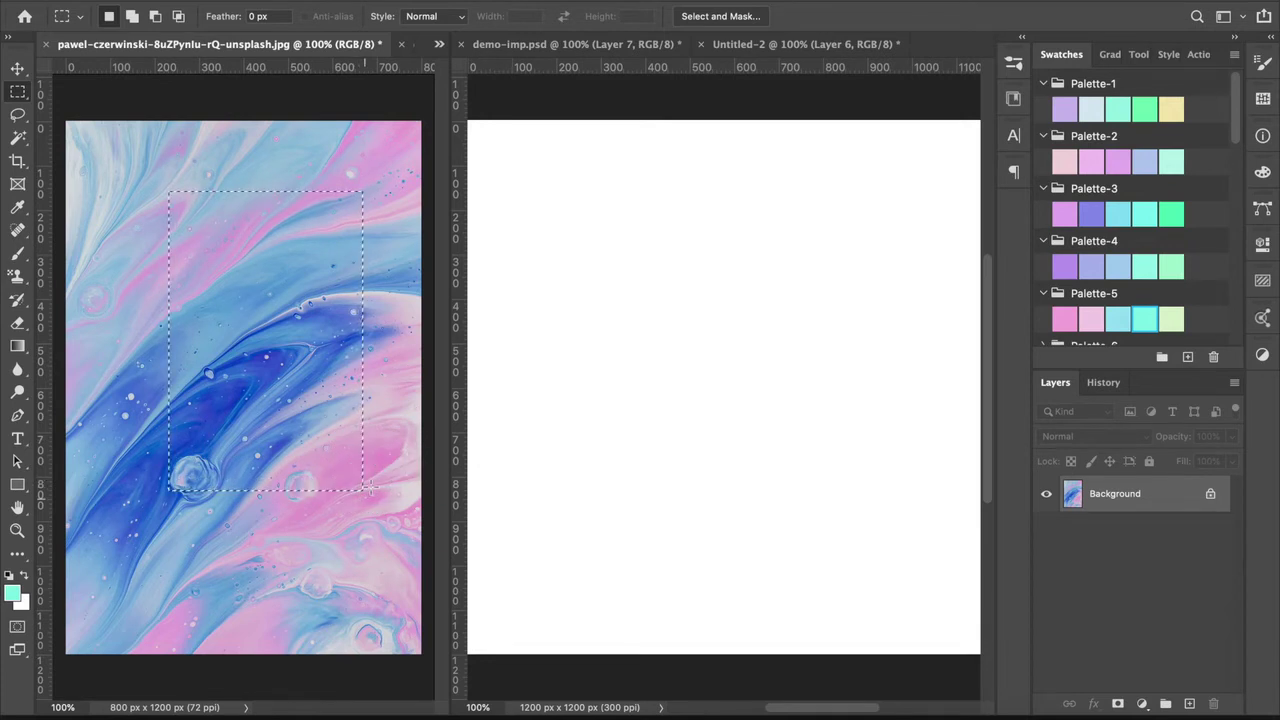
click(189, 3)
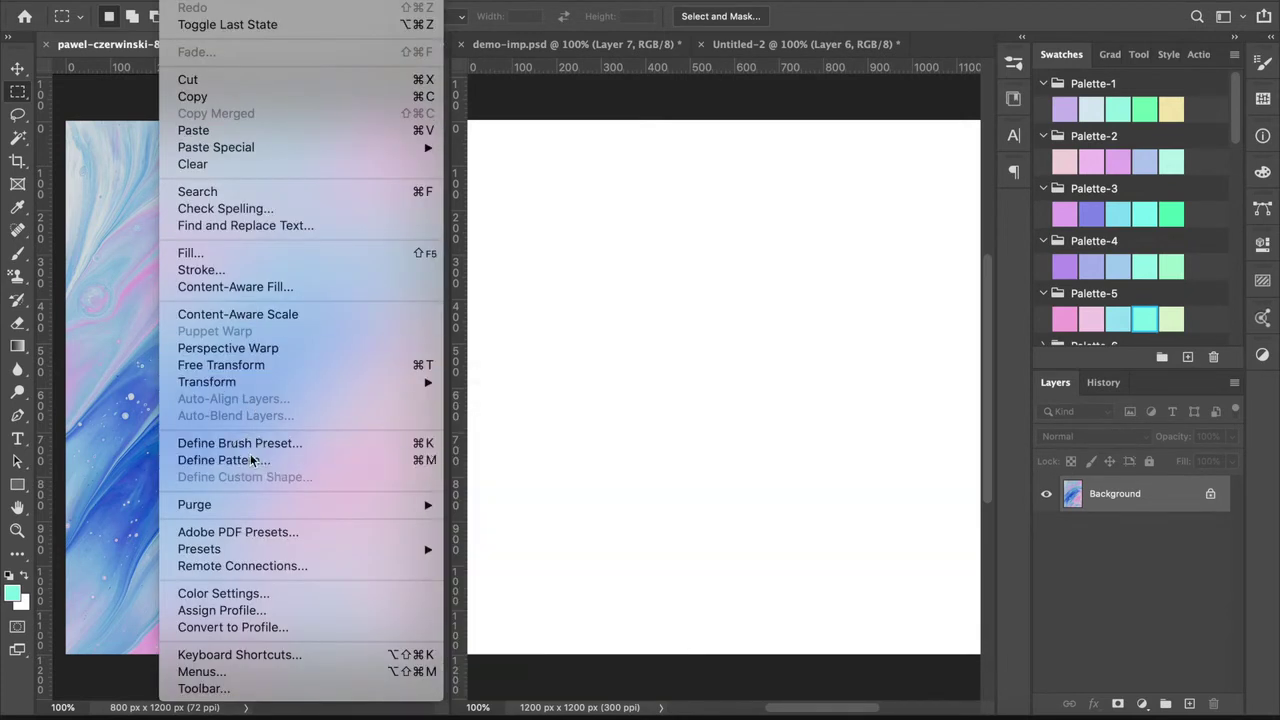
click(252, 460)
click(831, 334)
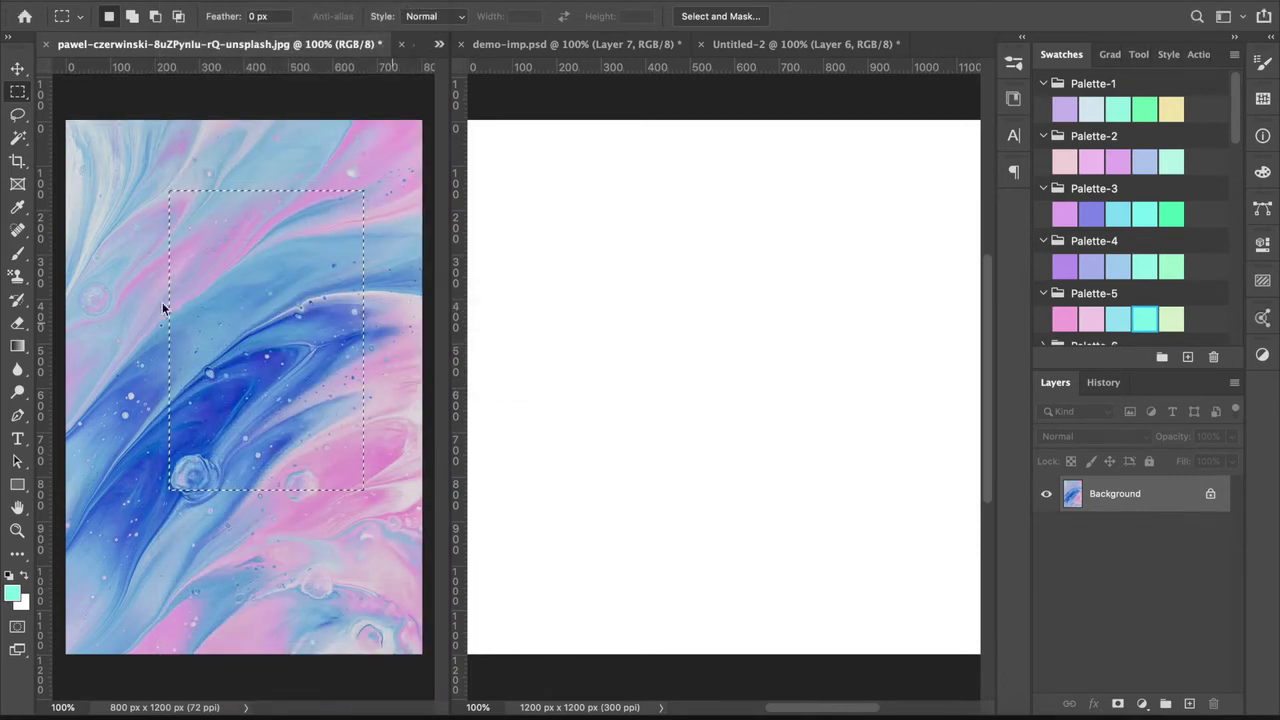
Step: In demo-imp.psd, set the Pattern Stamp tool to the marbled paint pattern with the 201 px Palm Beach Garden Party 2 brush
click(20, 283)
click(600, 46)
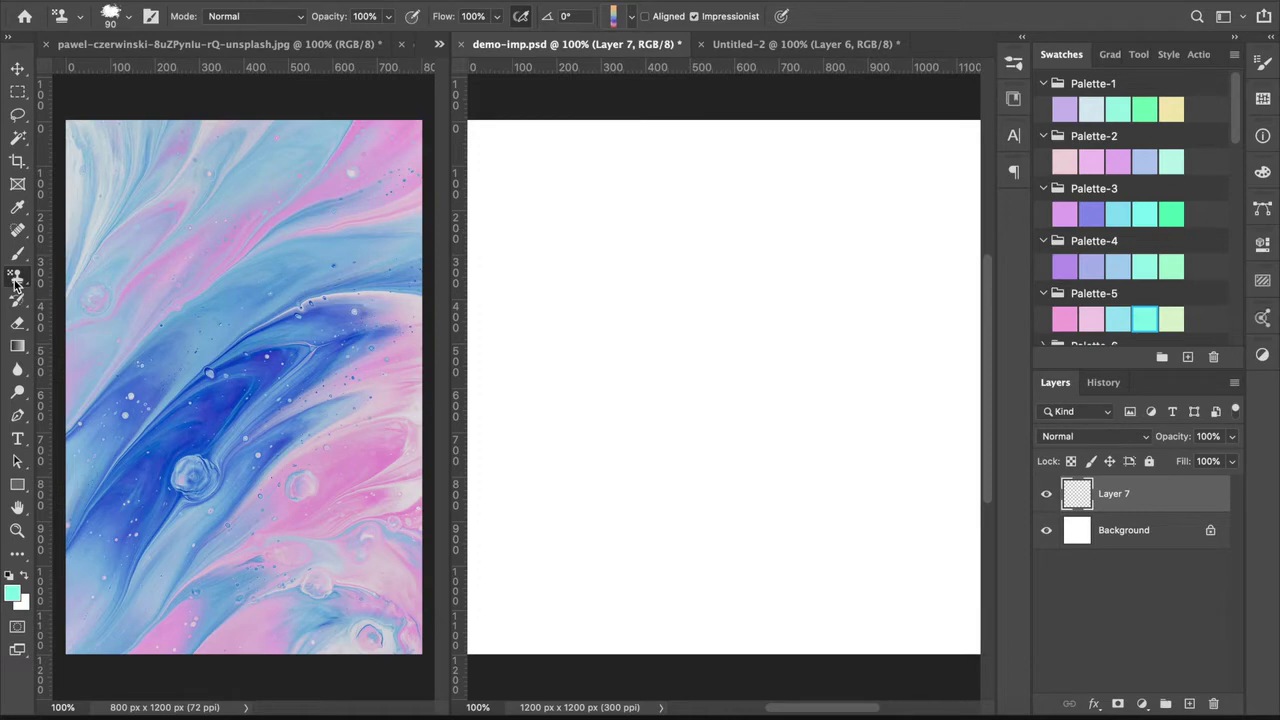
click(612, 18)
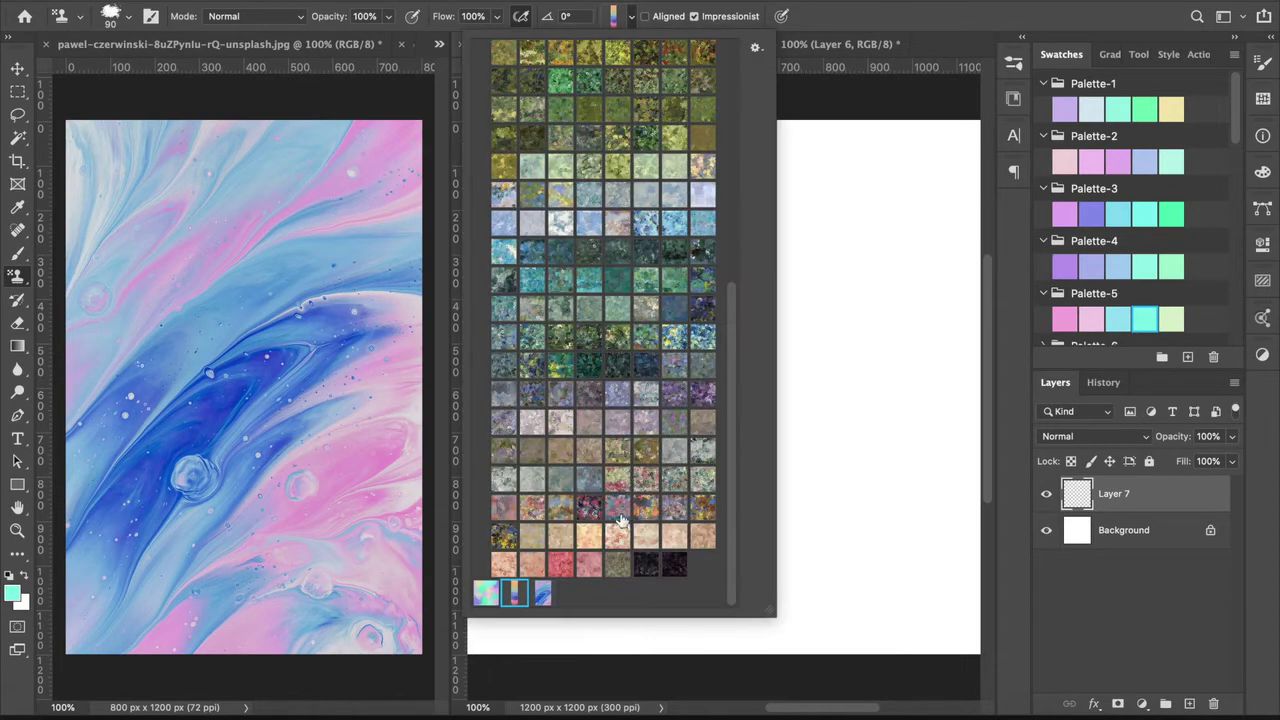
click(1013, 62)
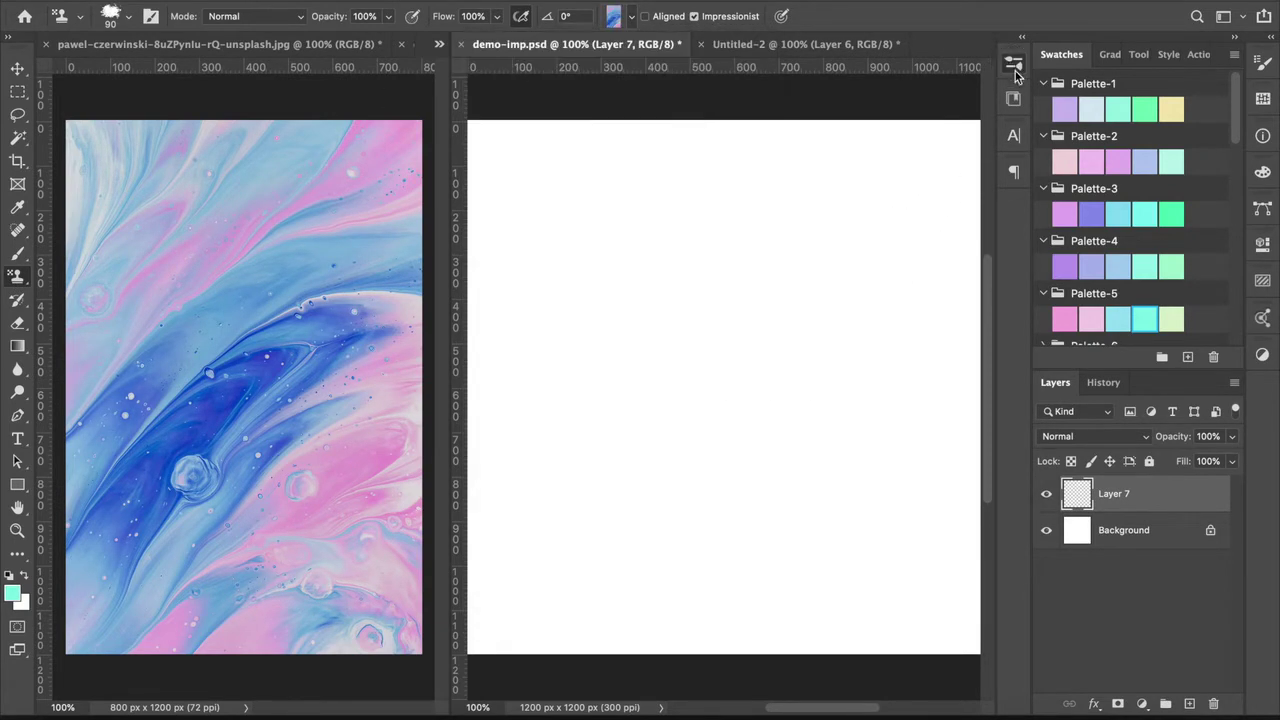
click(868, 515)
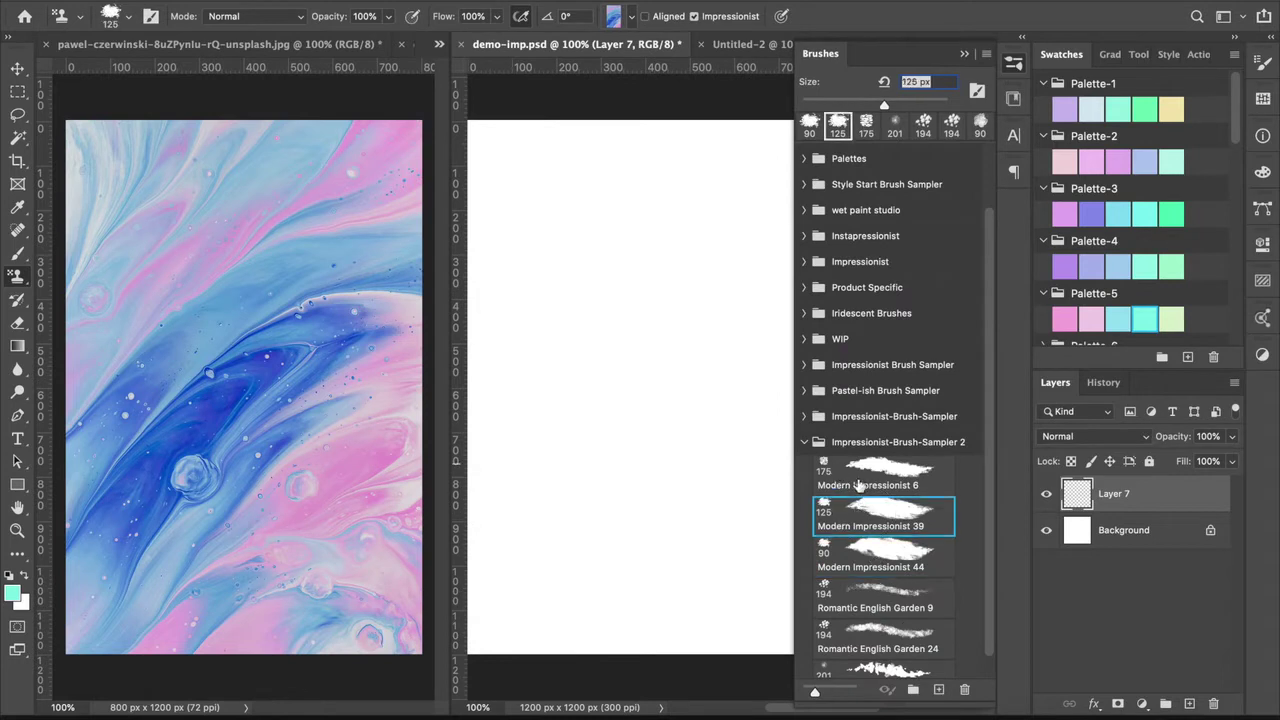
scroll(991, 560, down, 1)
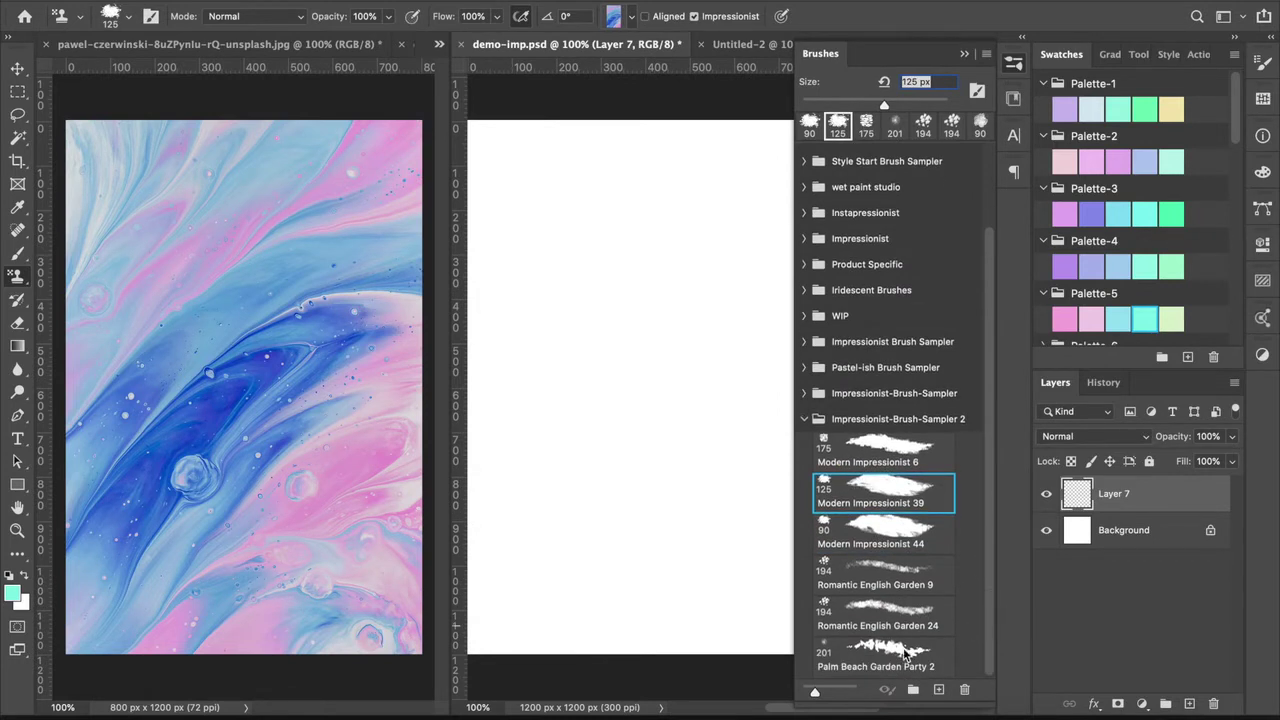
click(906, 656)
click(1013, 62)
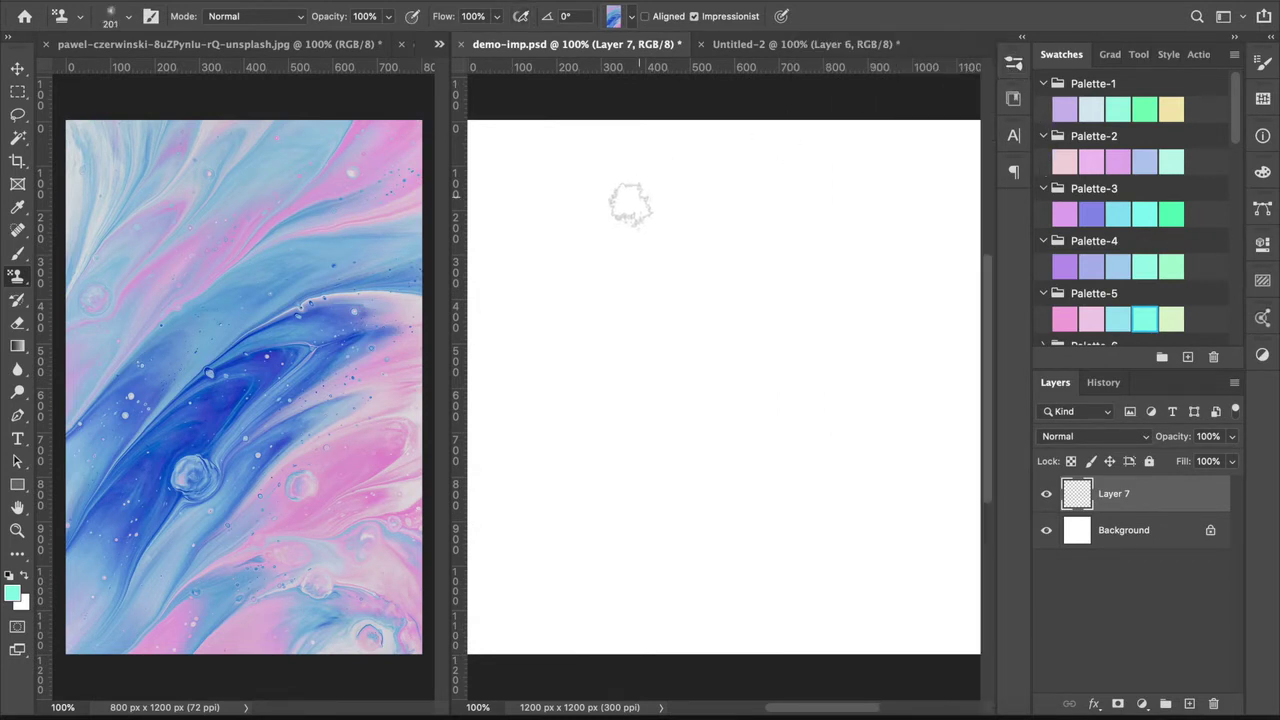
Step: Paint a tall trial patch of the marbled blue and pink pattern on Layer 7 and clear it from the layer
mouse_move(610, 205)
mouse_down()
mouse_move(591, 217)
mouse_move(650, 265)
mouse_move(580, 374)
mouse_move(643, 426)
mouse_move(640, 466)
mouse_move(605, 533)
mouse_move(665, 578)
mouse_up()
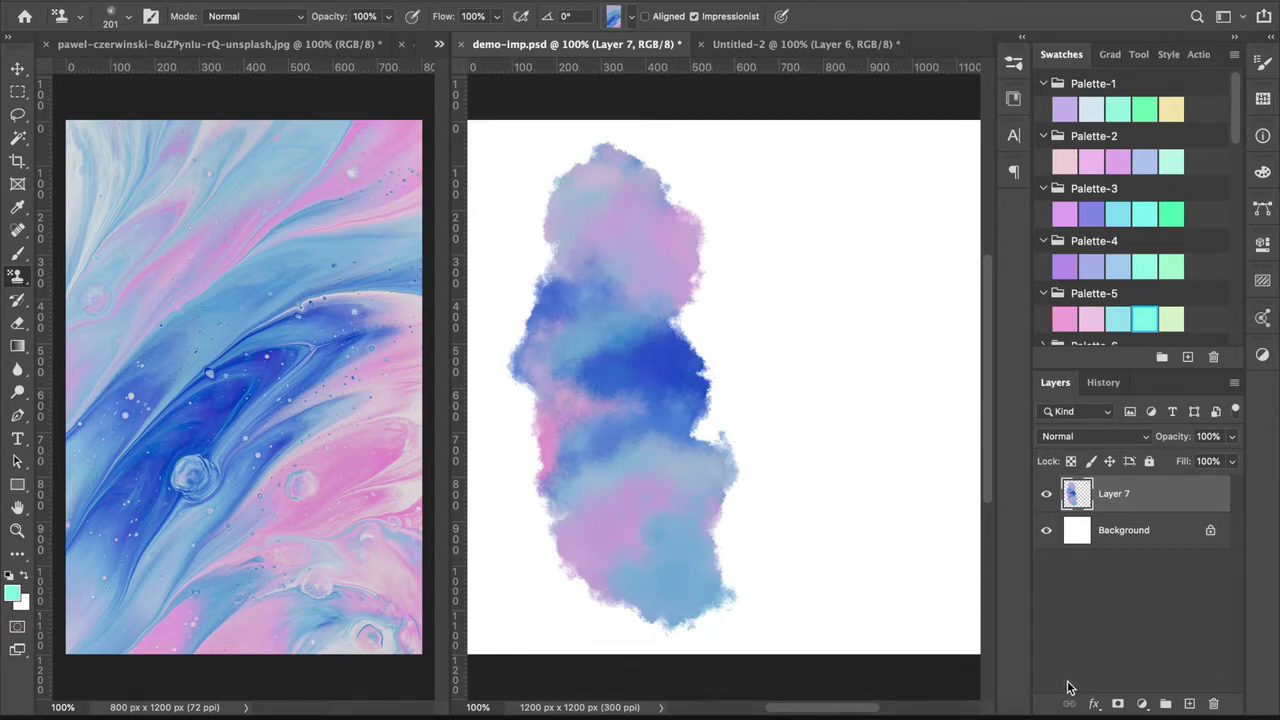
key(ctrl+a)
key(ctrl+x)
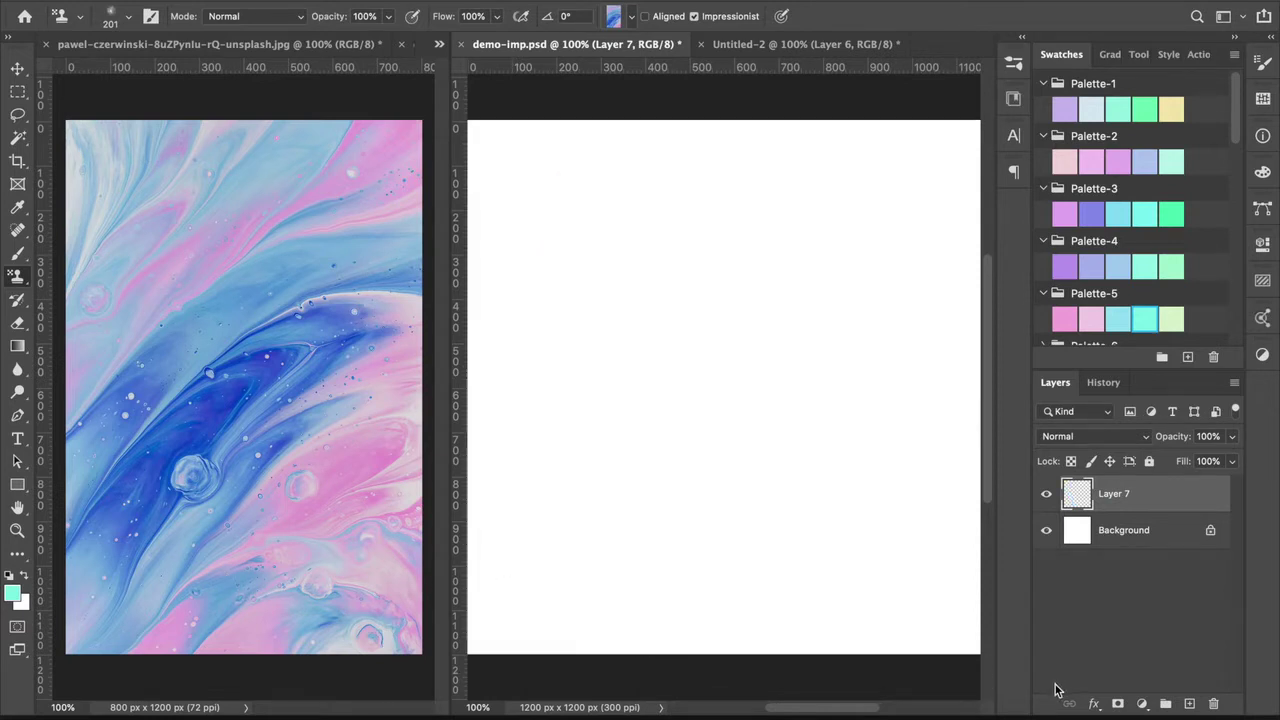
Step: Define a pattern from a large rectangular area of the flower meadow in monet-009.jpg, keeping the default name
click(439, 44)
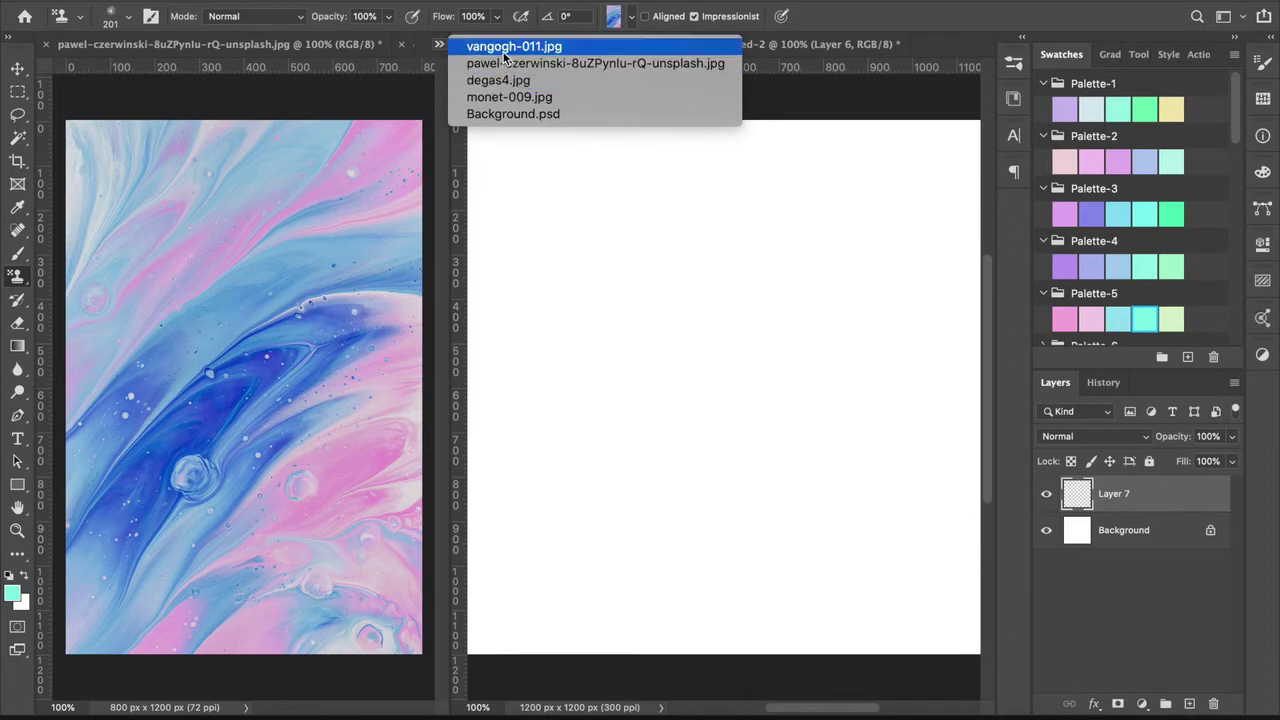
click(498, 97)
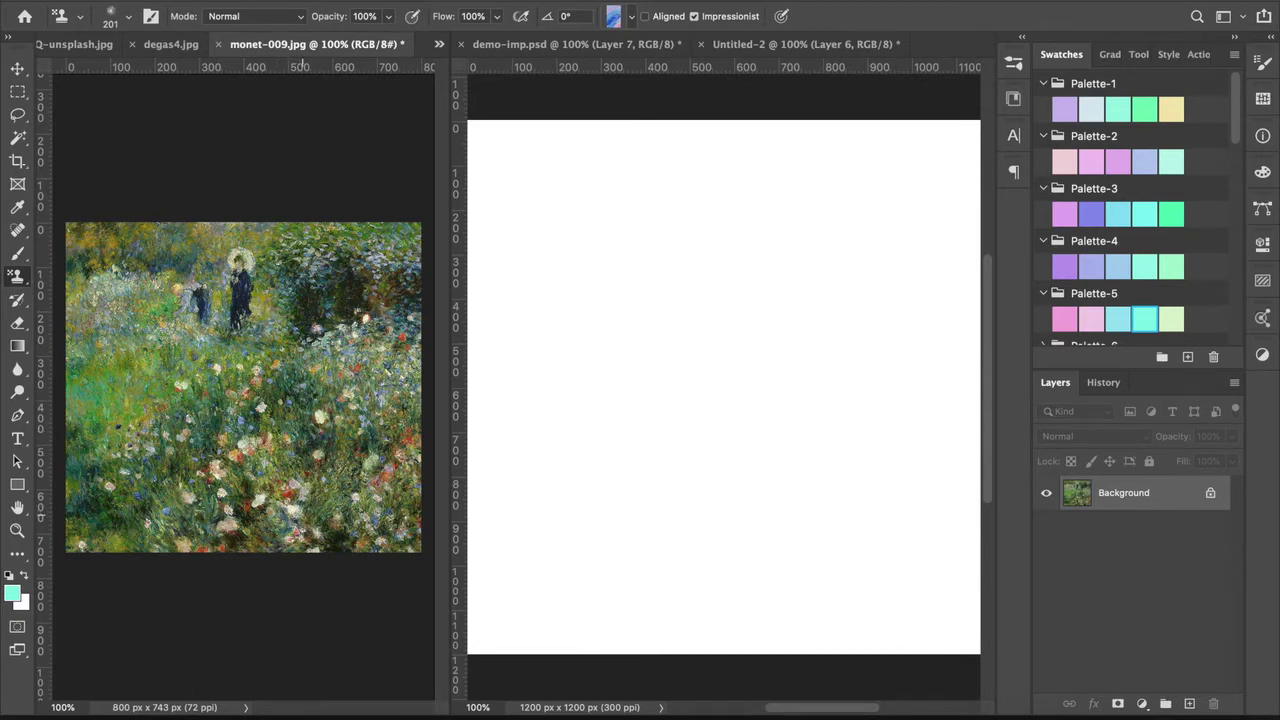
click(17, 530)
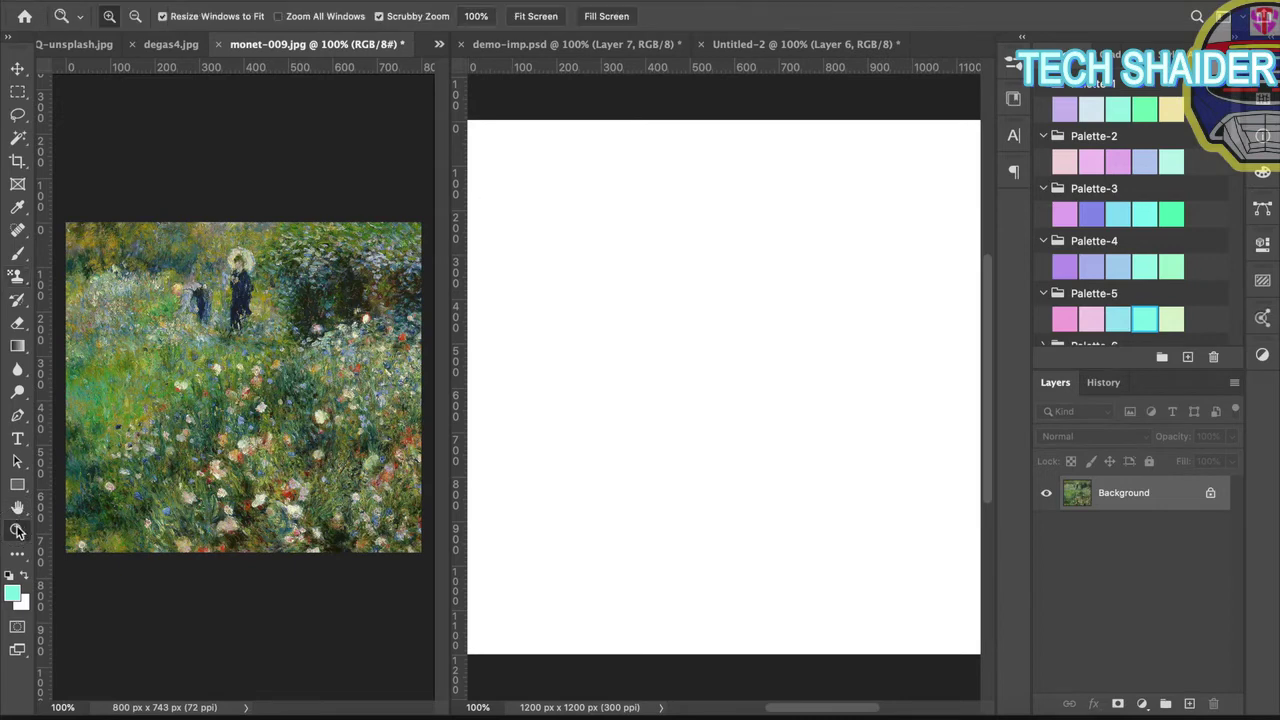
click(228, 447)
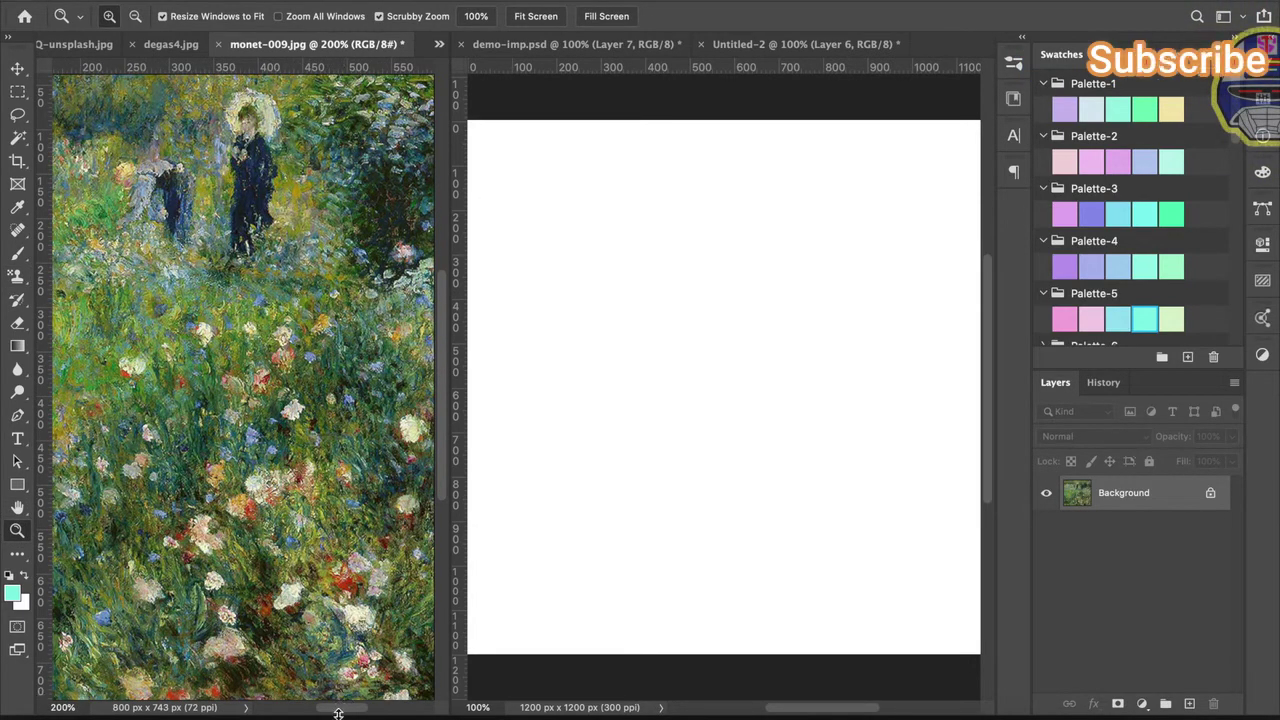
drag(341, 709, 345, 712)
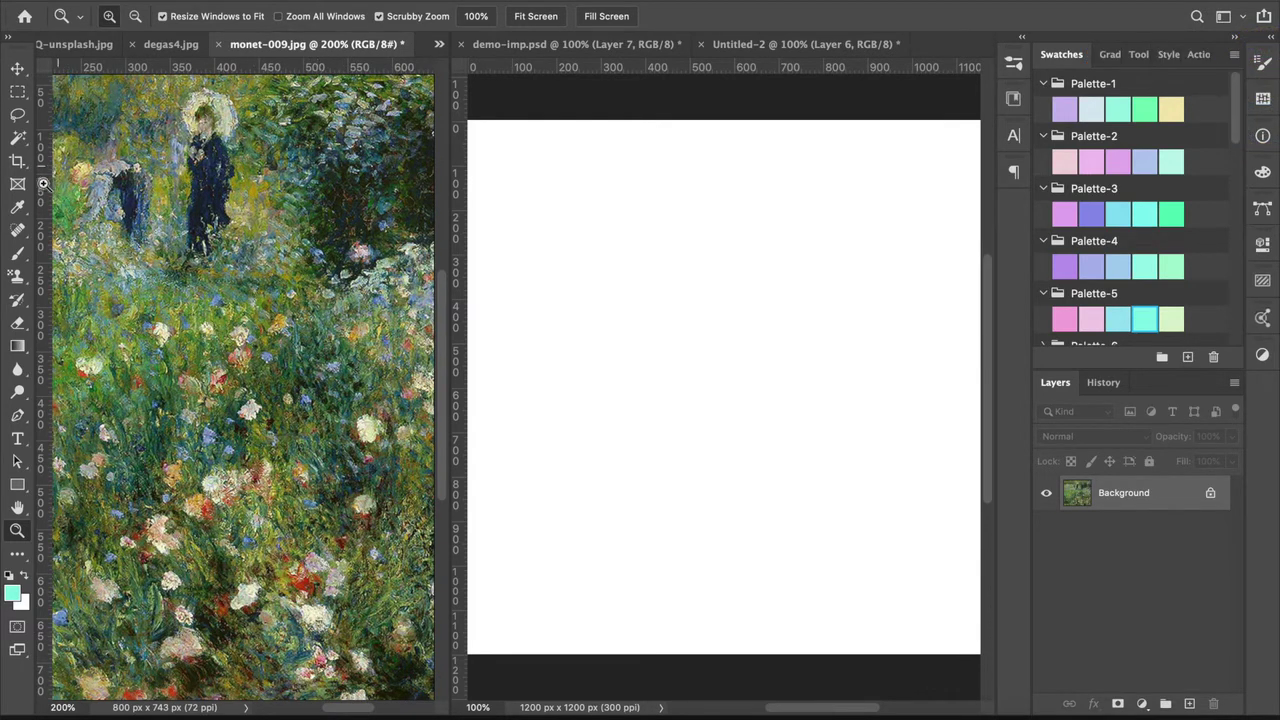
click(17, 91)
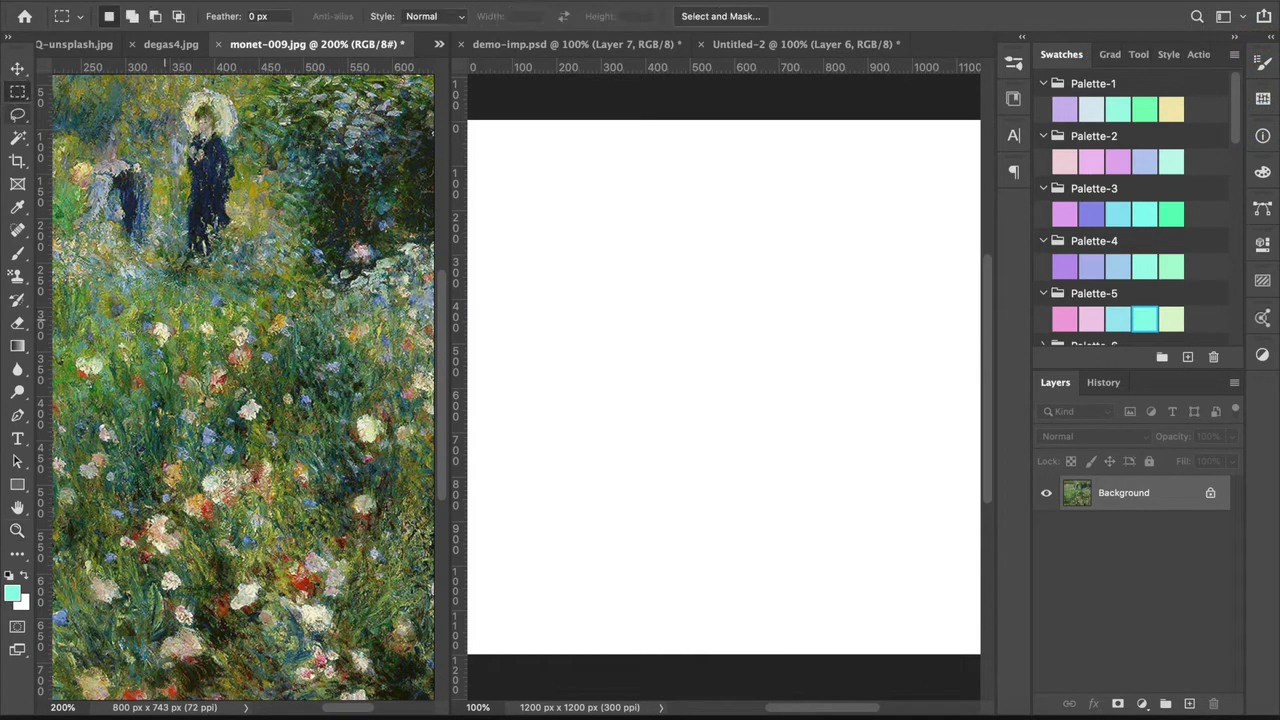
drag(341, 711, 331, 711)
drag(444, 427, 446, 441)
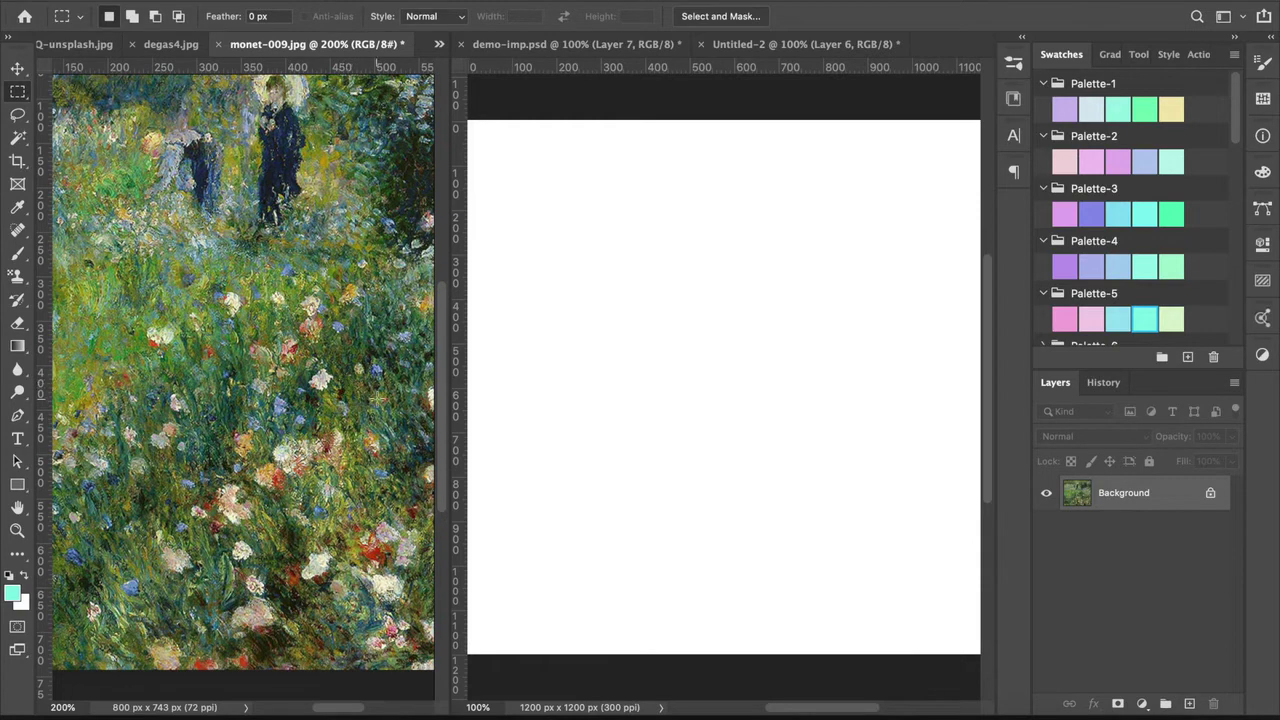
scroll(340, 702, right, 4)
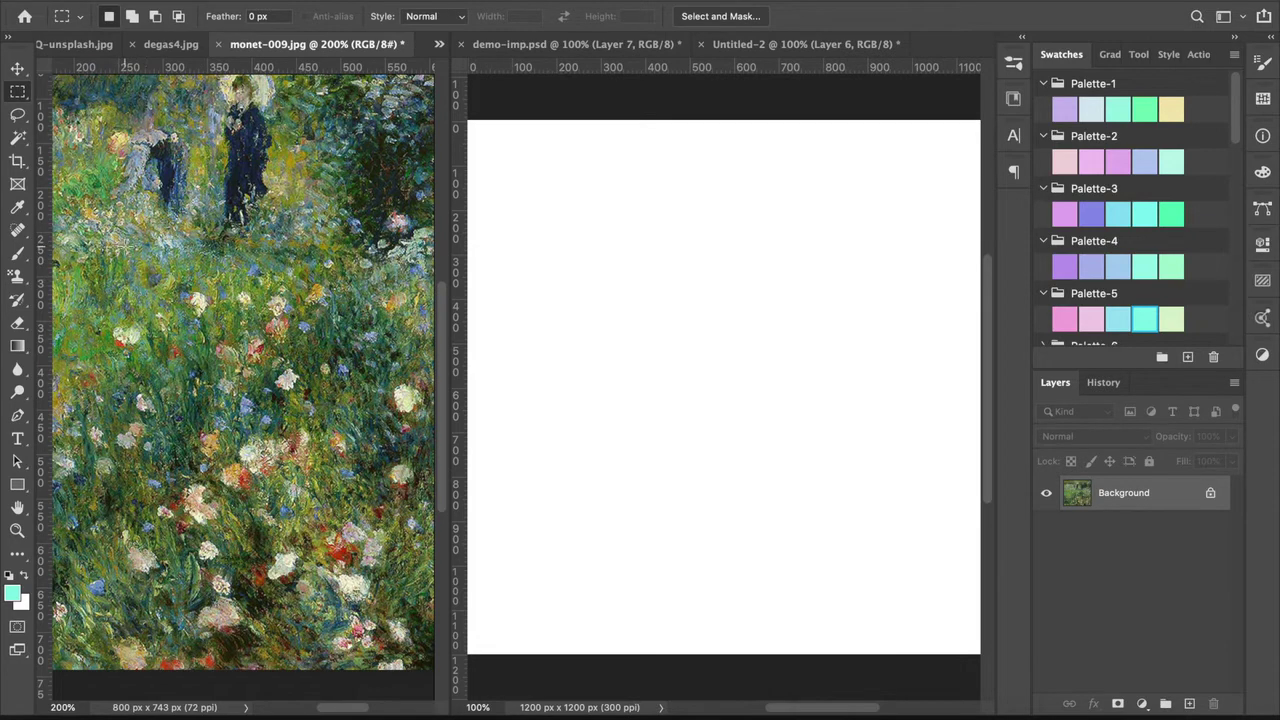
mouse_move(126, 249)
mouse_down()
mouse_move(305, 461)
mouse_move(340, 545)
mouse_move(332, 585)
mouse_move(346, 585)
mouse_up()
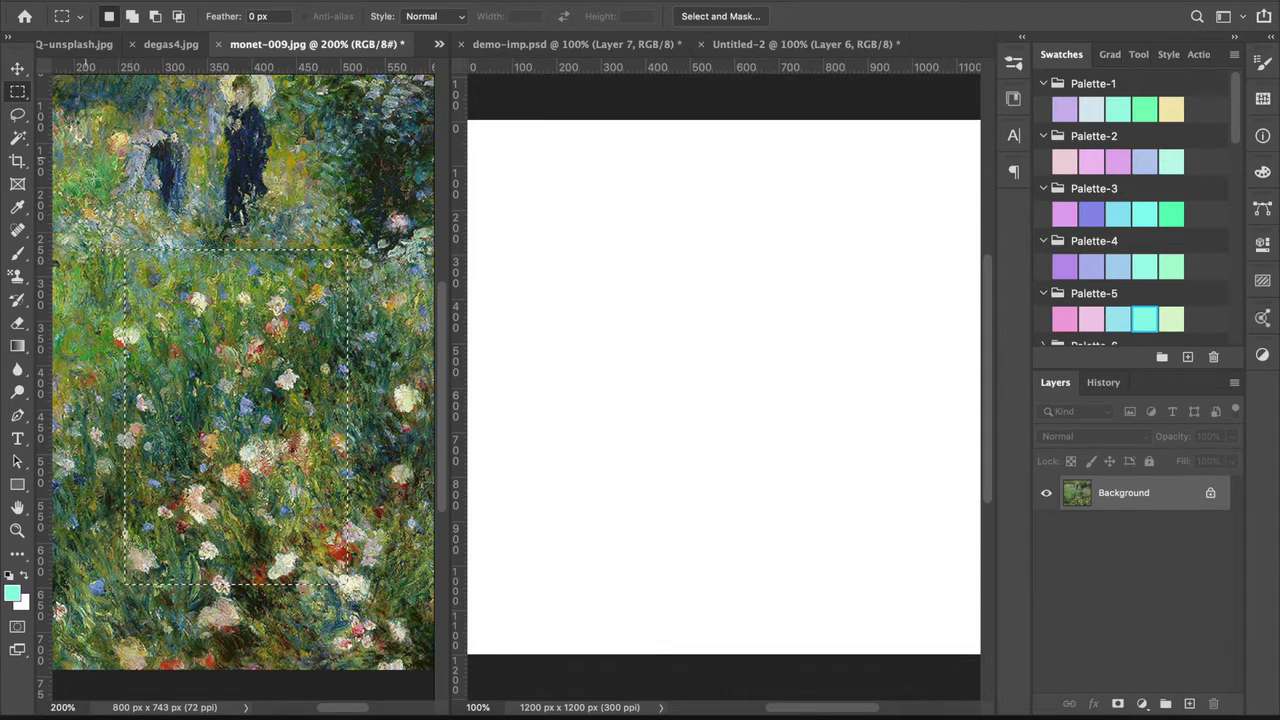
click(172, 1)
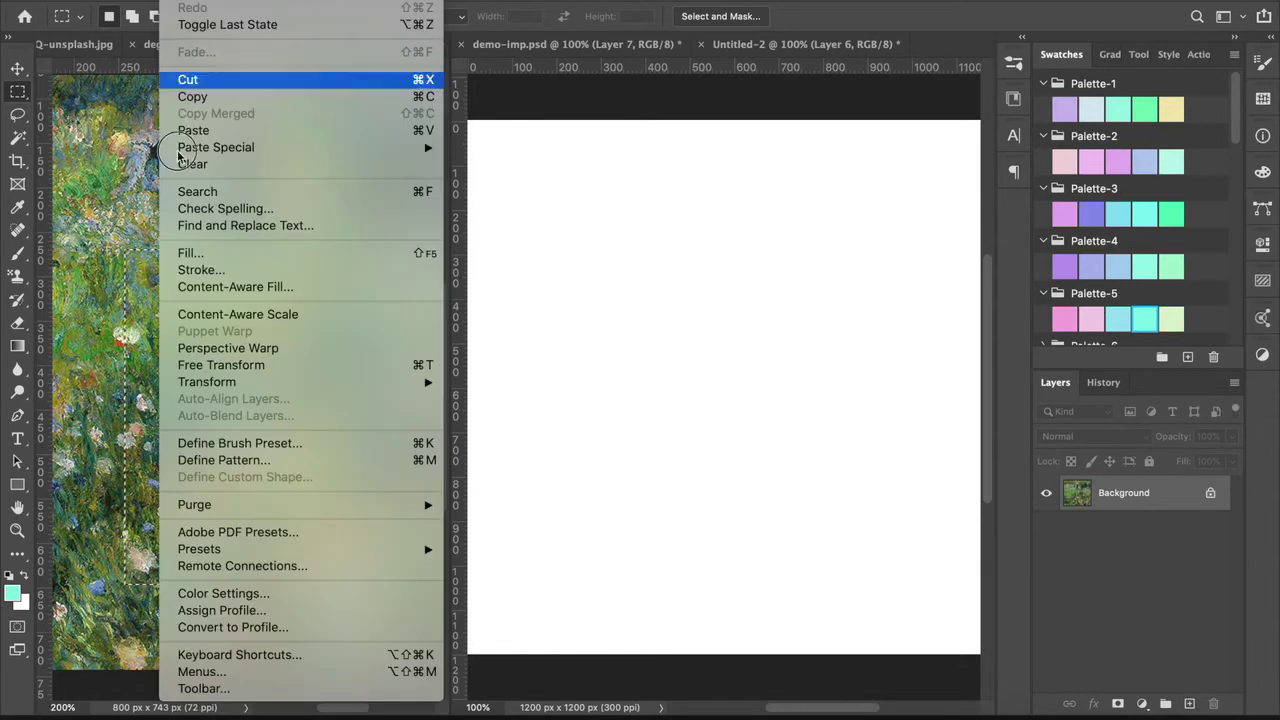
click(222, 461)
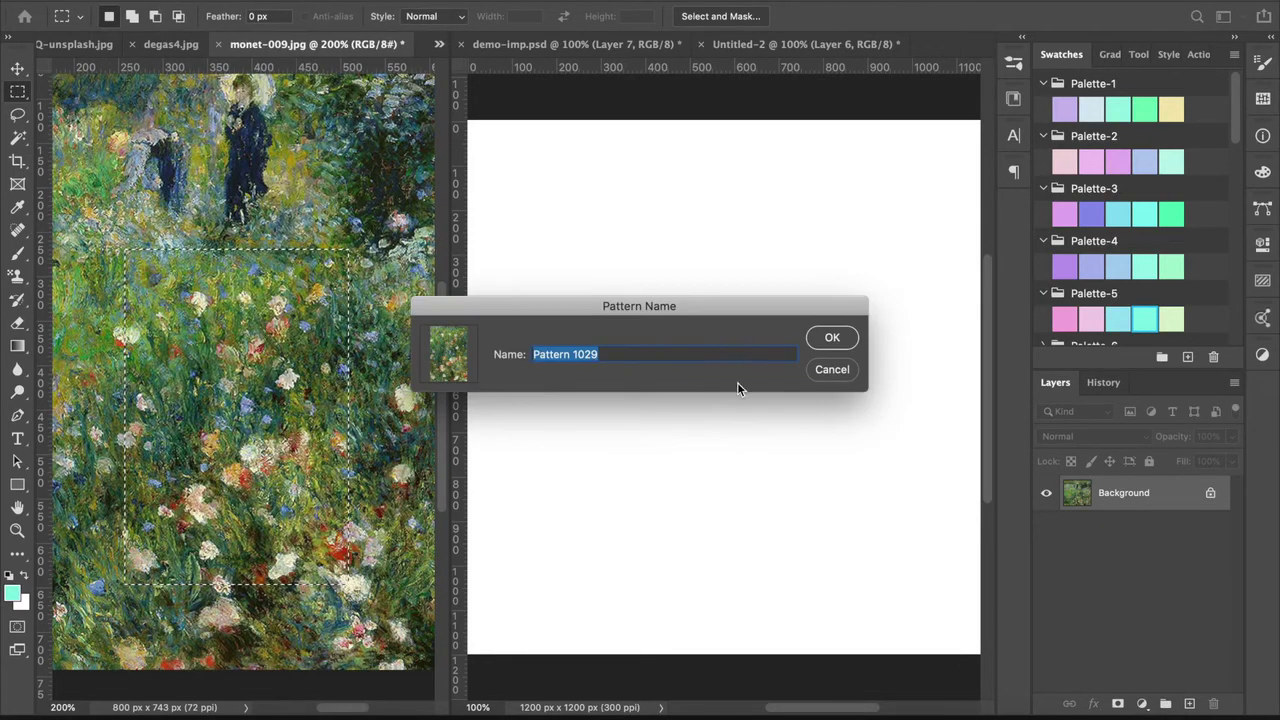
click(832, 337)
Step: In demo-imp.psd, paint a tall patch of the flower meadow pattern on Layer 7 with the Pattern Stamp tool and 90 px Modern Impressionist 44 brush
click(768, 348)
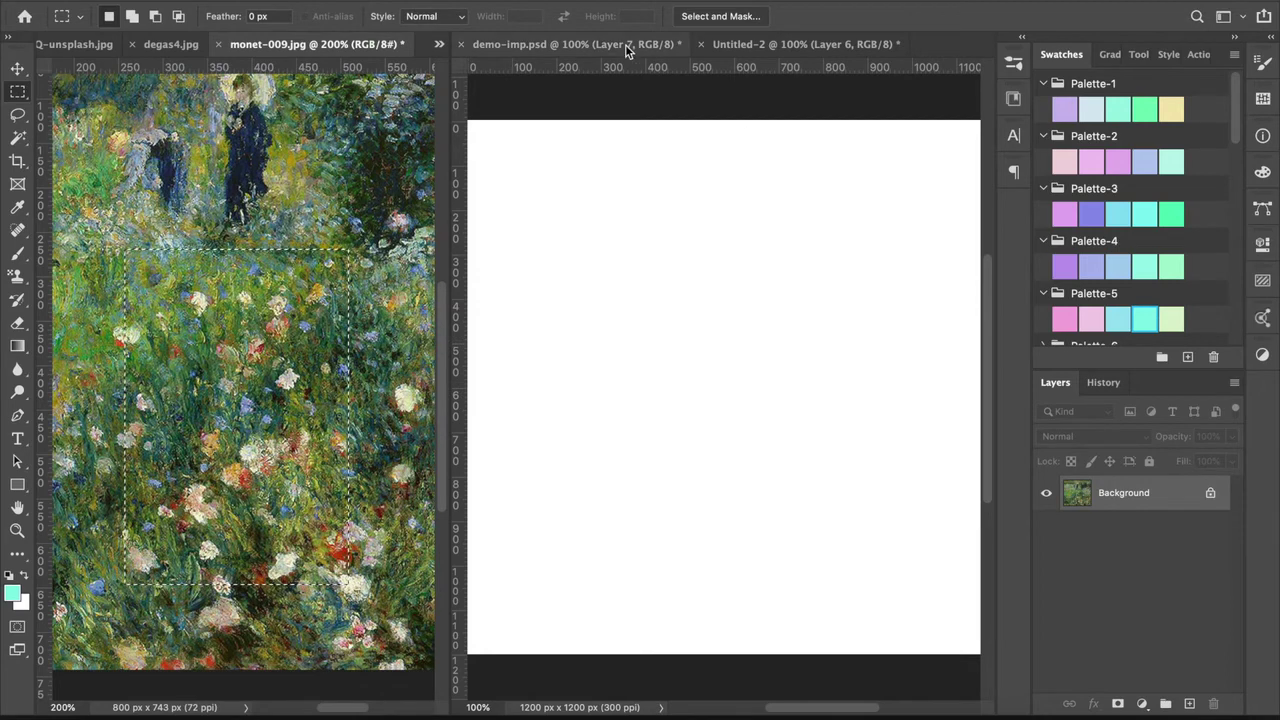
click(15, 277)
click(1013, 62)
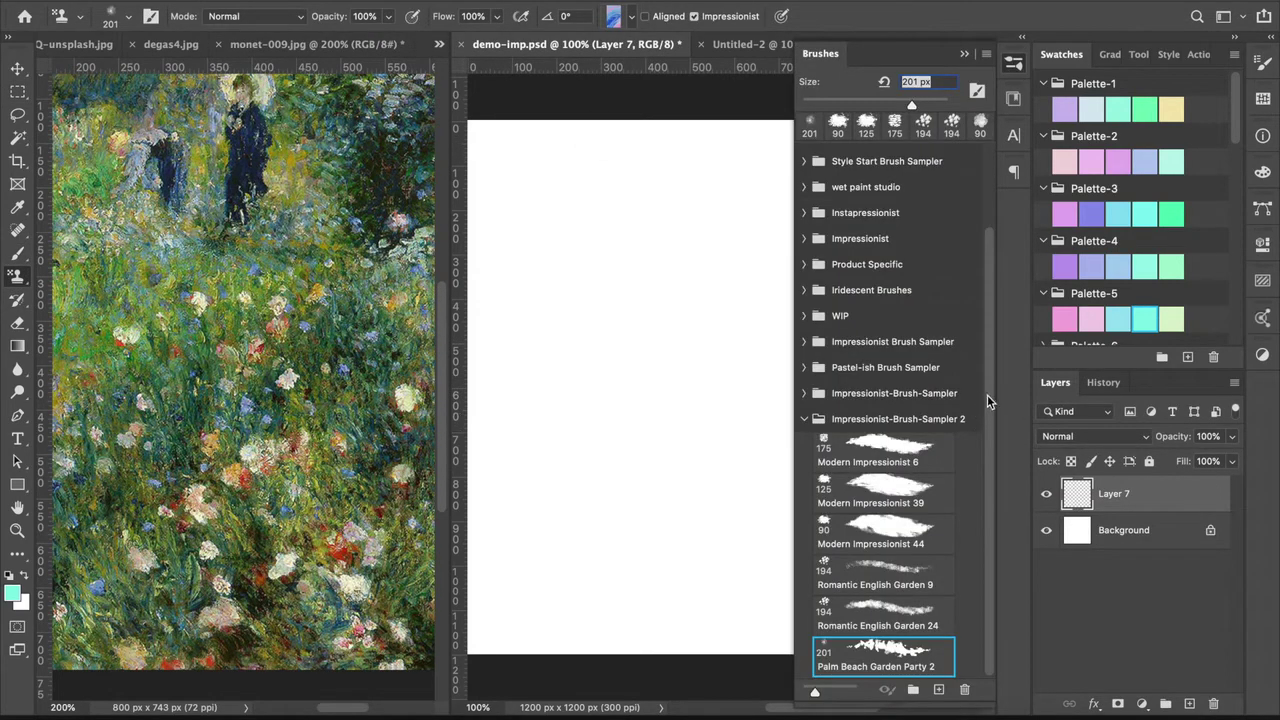
click(885, 537)
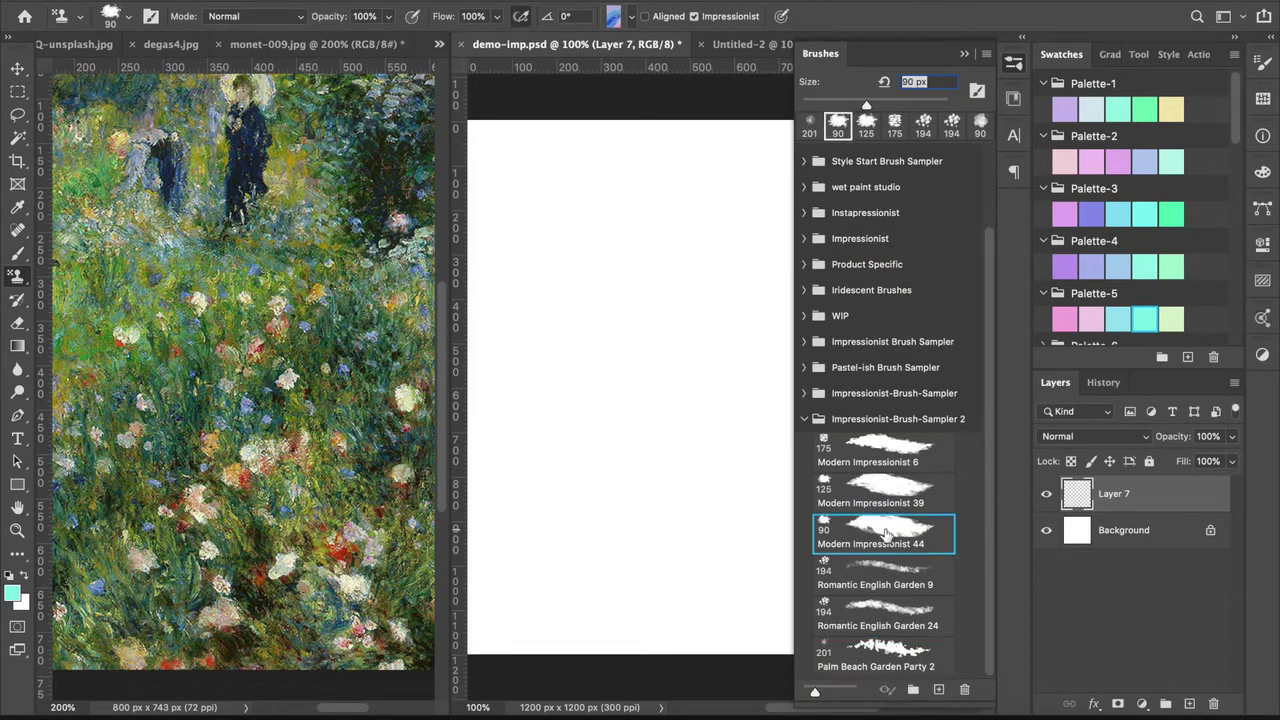
click(1013, 66)
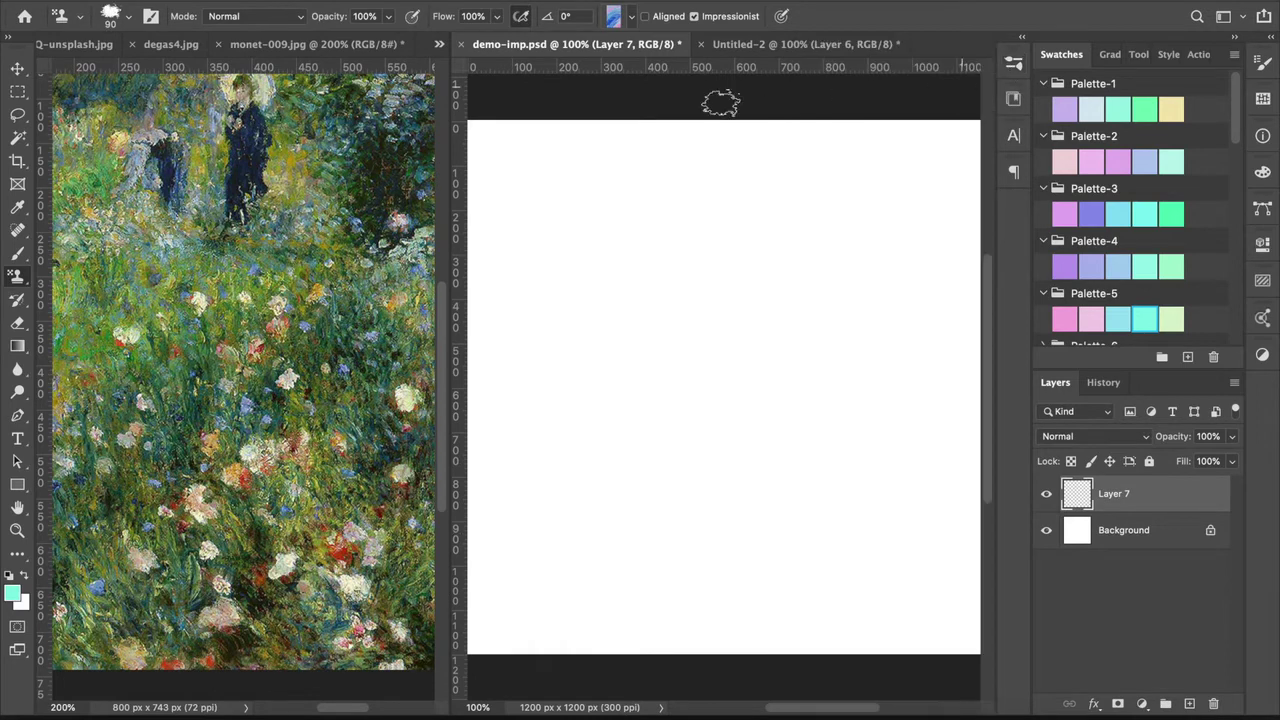
click(631, 16)
click(571, 596)
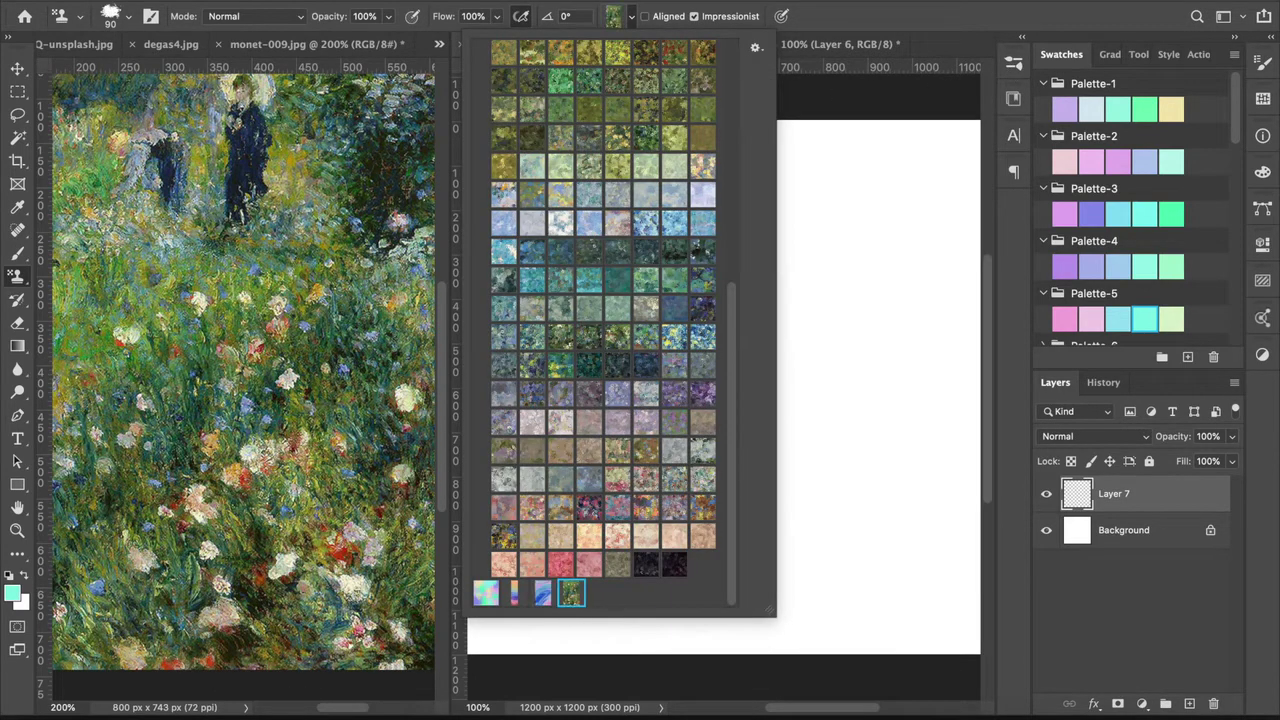
click(812, 5)
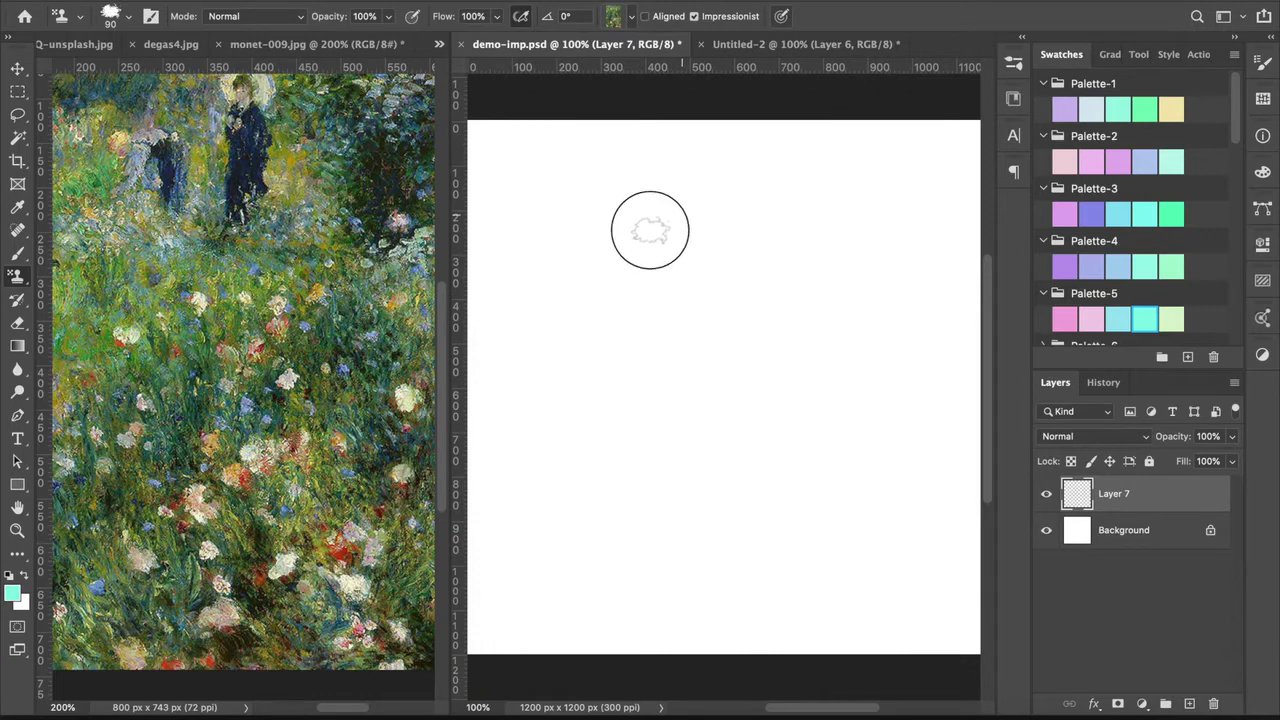
mouse_move(650, 230)
mouse_down()
mouse_move(636, 272)
mouse_move(715, 235)
mouse_move(661, 286)
mouse_move(643, 326)
mouse_move(740, 277)
mouse_move(612, 381)
mouse_move(706, 341)
mouse_move(716, 362)
mouse_move(631, 426)
mouse_move(715, 390)
mouse_move(754, 395)
mouse_move(661, 446)
mouse_move(756, 448)
mouse_move(669, 480)
mouse_move(703, 460)
mouse_move(651, 415)
mouse_move(638, 257)
mouse_move(607, 280)
mouse_move(588, 341)
mouse_move(616, 384)
mouse_move(615, 505)
mouse_up()
Step: Paint the meadow pattern down the left side and lower edge of the green patch with the 194 px Romantic English Garden 9 brush
click(1013, 62)
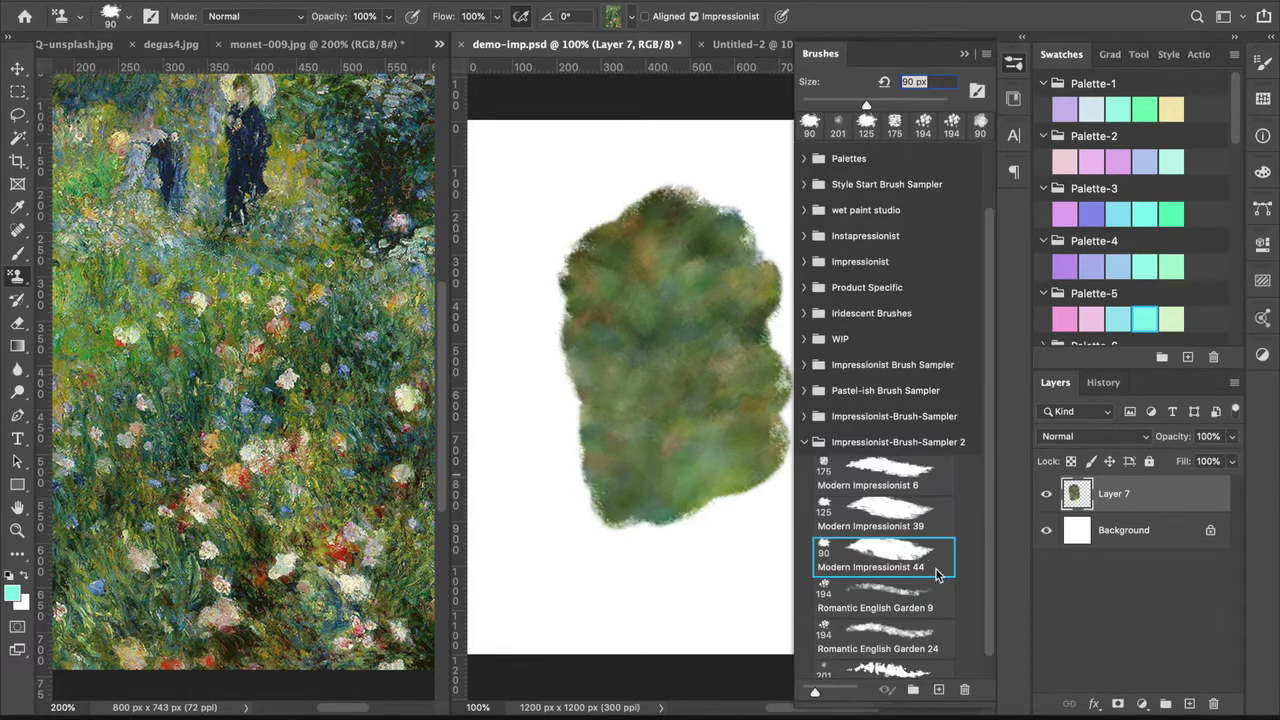
click(885, 598)
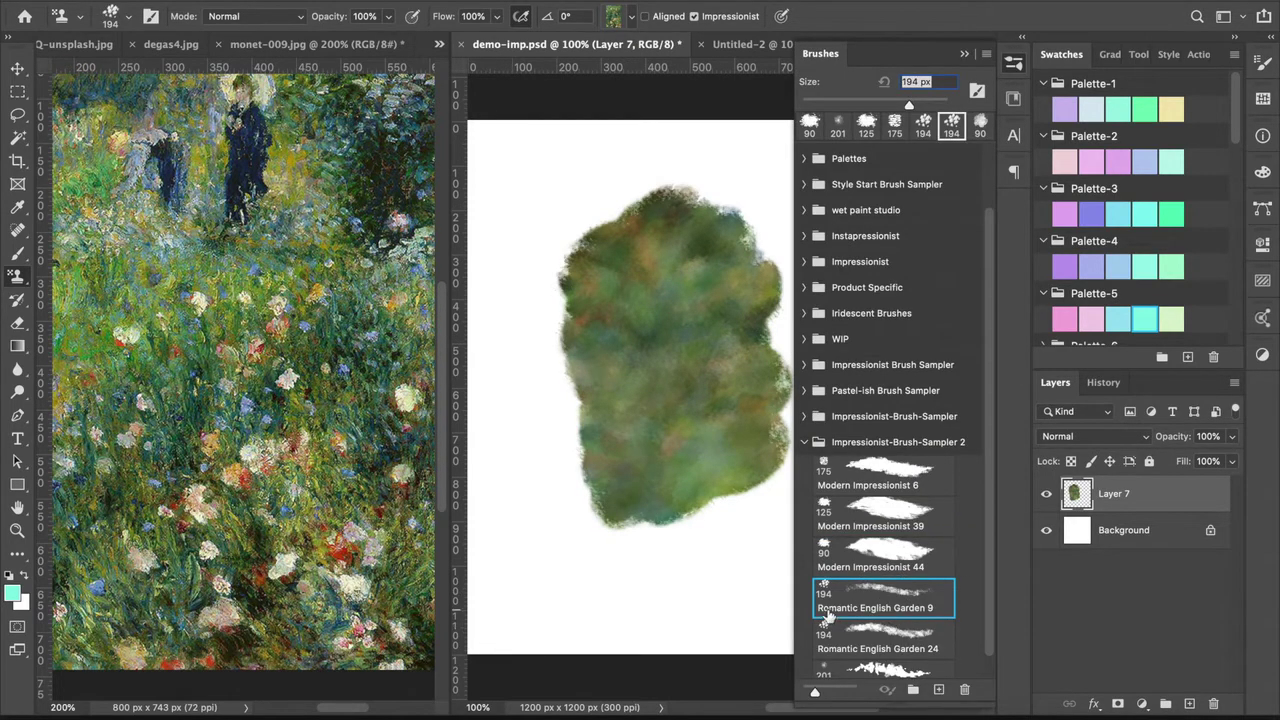
click(1013, 64)
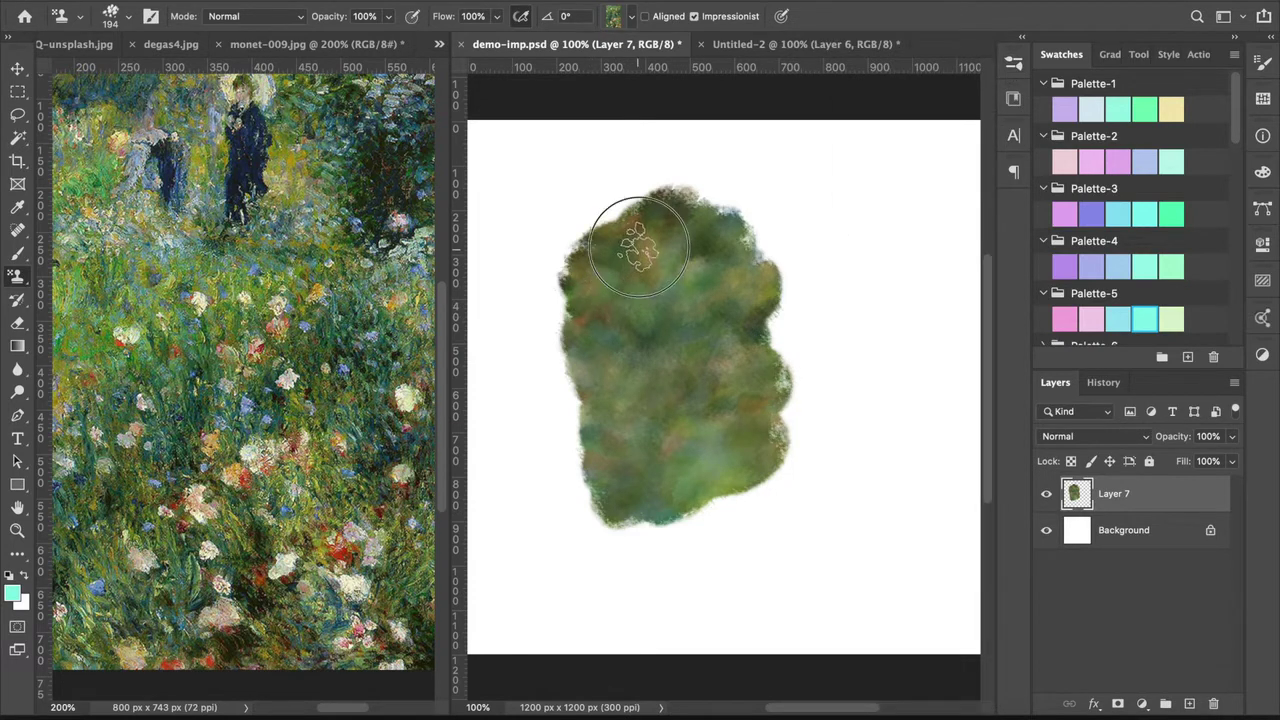
mouse_move(601, 303)
mouse_down()
mouse_move(571, 321)
mouse_move(616, 370)
mouse_move(574, 408)
mouse_move(608, 422)
mouse_move(582, 478)
mouse_move(643, 455)
mouse_move(673, 463)
mouse_move(613, 496)
mouse_move(629, 525)
mouse_move(695, 488)
mouse_move(646, 539)
mouse_move(712, 528)
mouse_up()
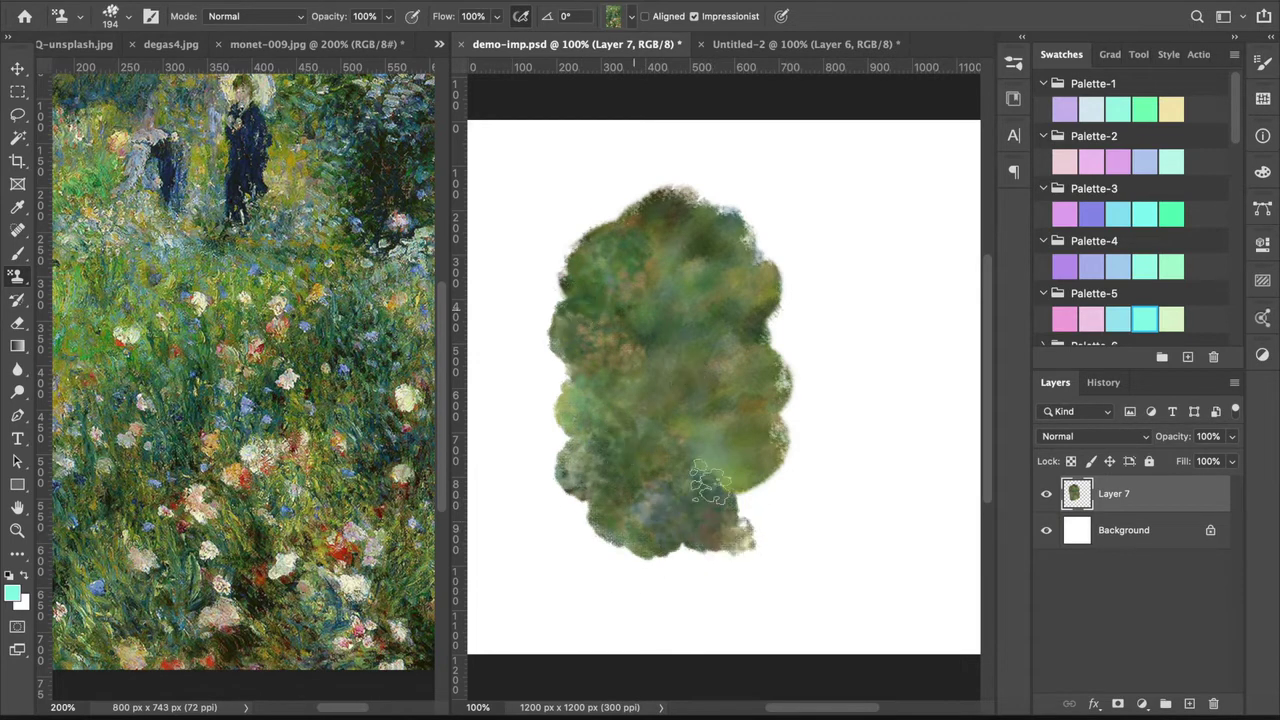
Step: Add leafy dabs of the meadow pattern over the upper, left and lower parts of the patch with the 194 px Romantic English Garden 24 brush
click(1013, 62)
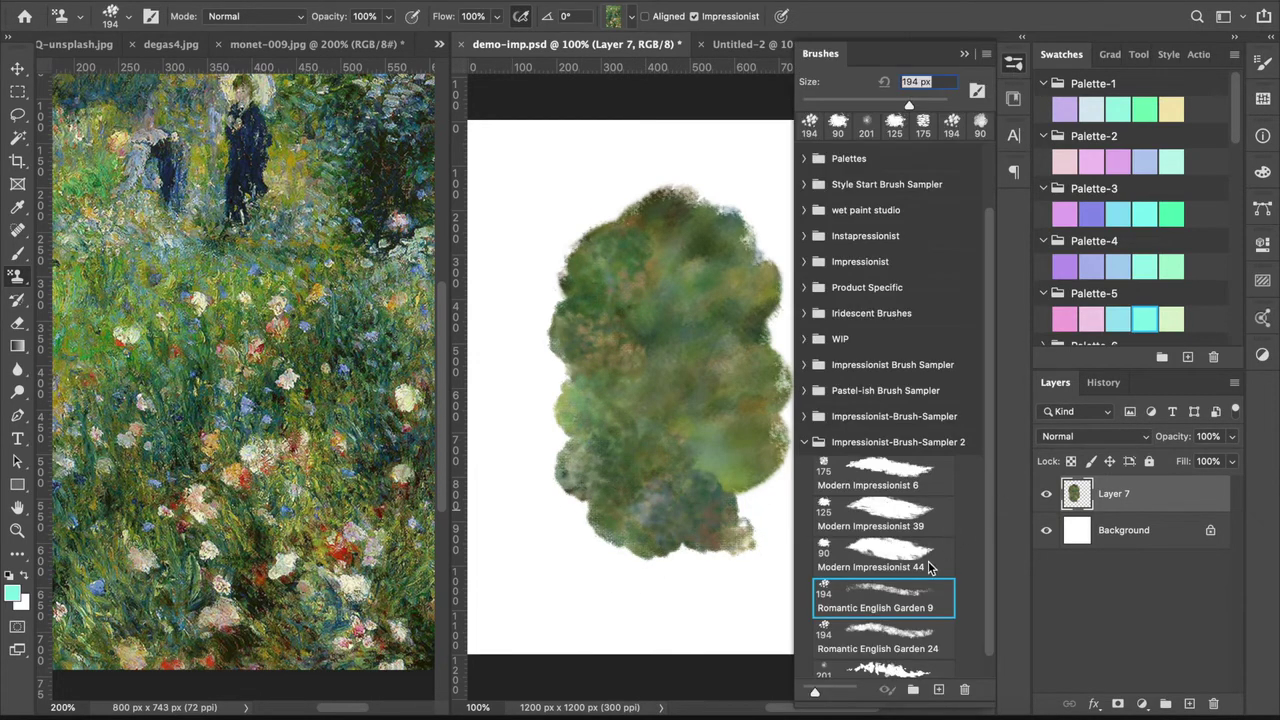
click(912, 652)
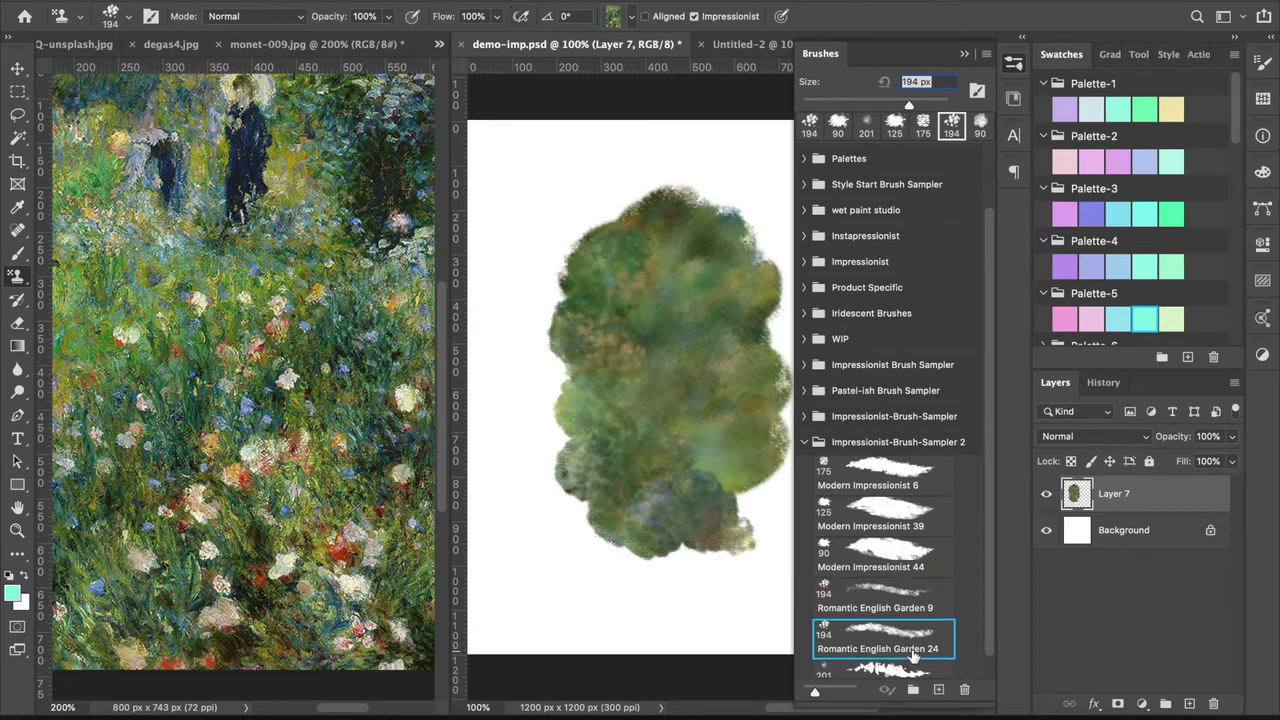
click(1014, 64)
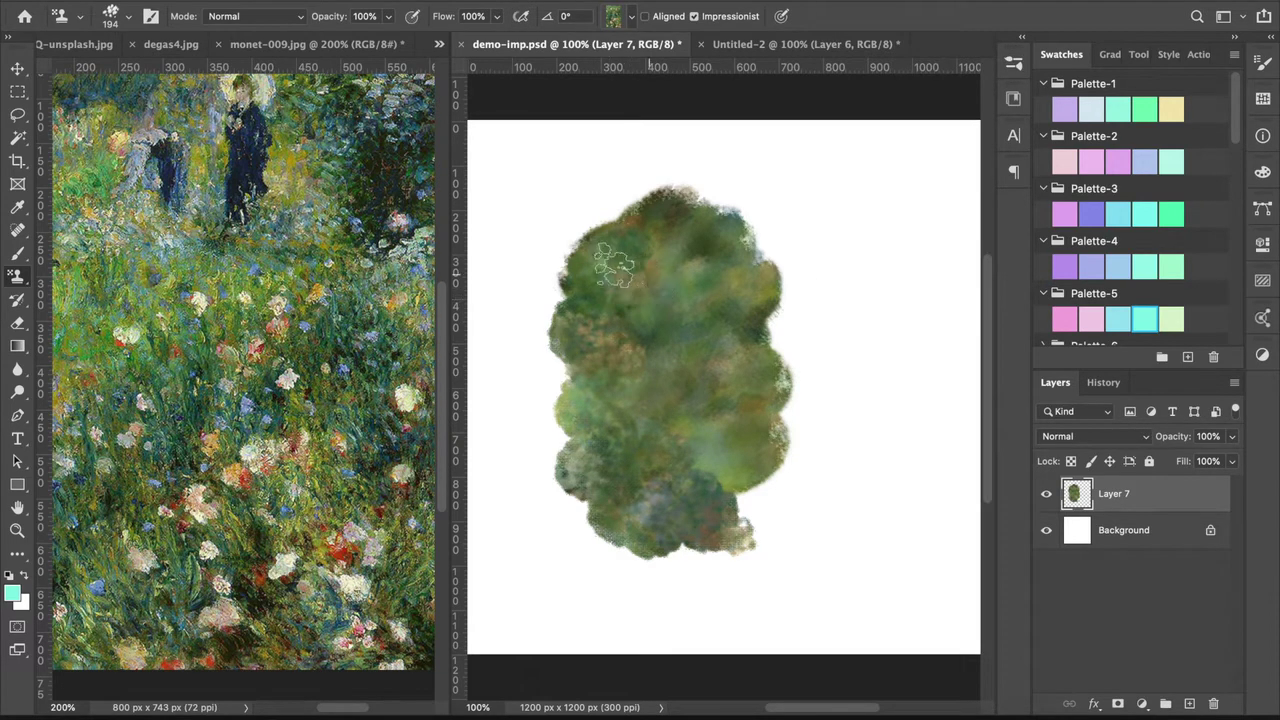
mouse_move(613, 265)
mouse_down()
mouse_move(675, 221)
mouse_move(710, 228)
mouse_move(717, 247)
mouse_move(671, 277)
mouse_move(680, 306)
mouse_move(631, 333)
mouse_move(552, 492)
mouse_move(586, 518)
mouse_move(709, 527)
mouse_move(689, 532)
mouse_move(633, 498)
mouse_move(554, 505)
mouse_move(716, 549)
mouse_move(628, 511)
mouse_move(577, 387)
mouse_move(561, 446)
mouse_move(635, 480)
mouse_move(683, 535)
mouse_move(757, 550)
mouse_up()
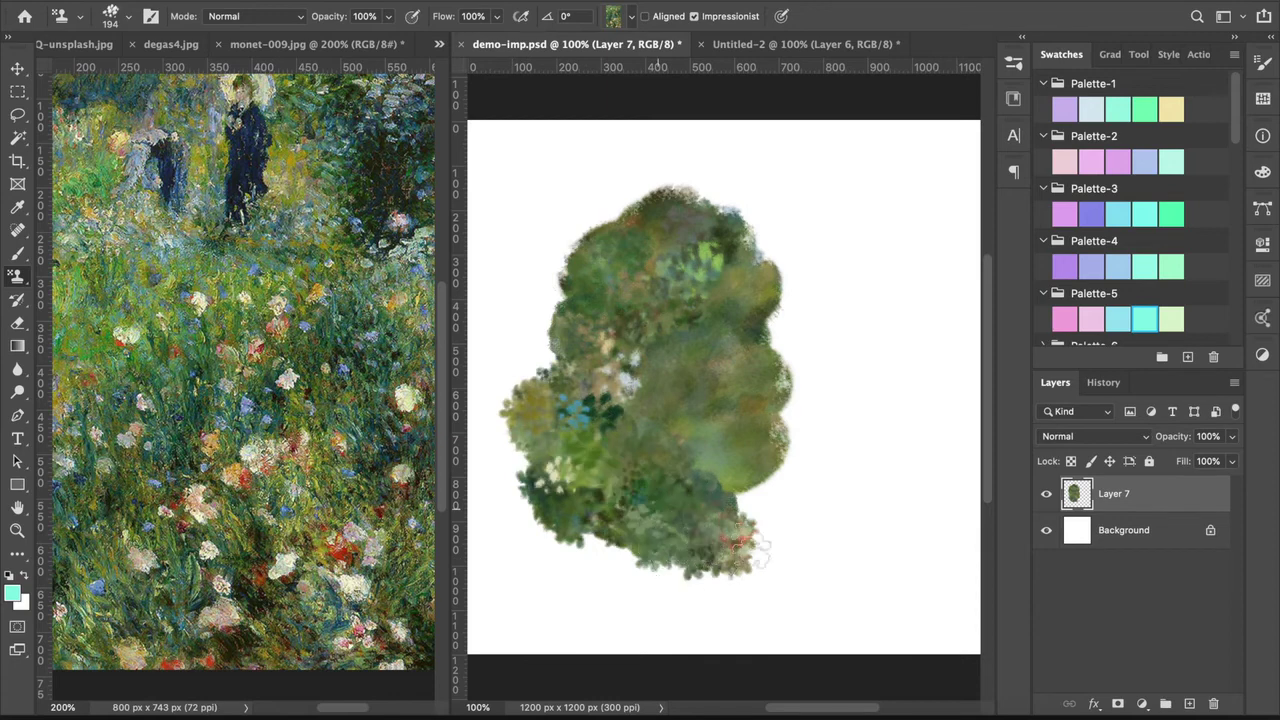
click(1013, 64)
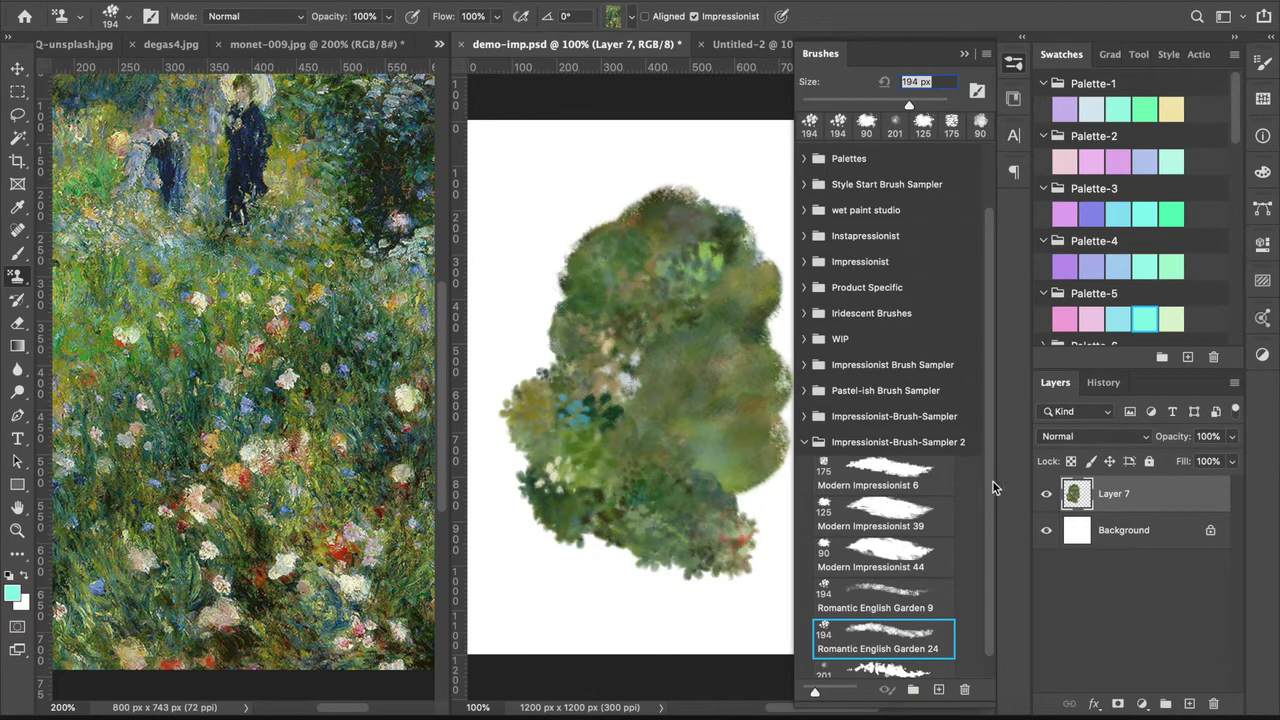
drag(991, 484, 985, 543)
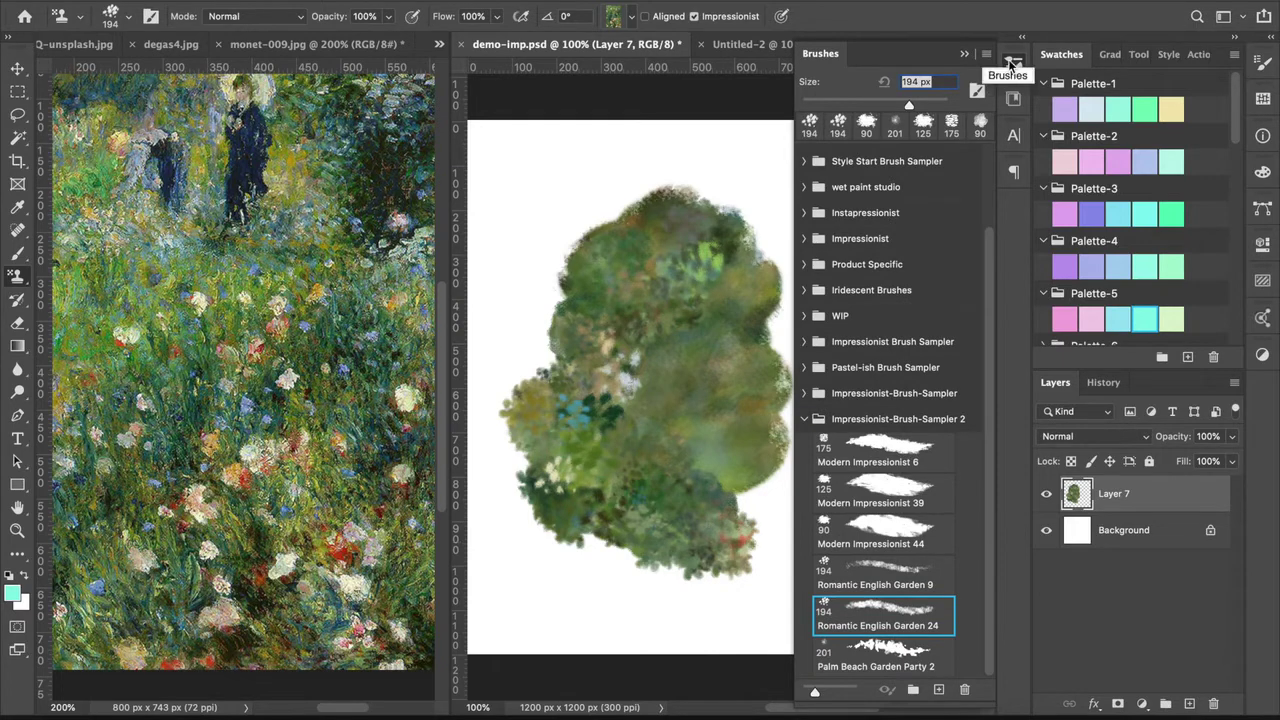
click(1013, 64)
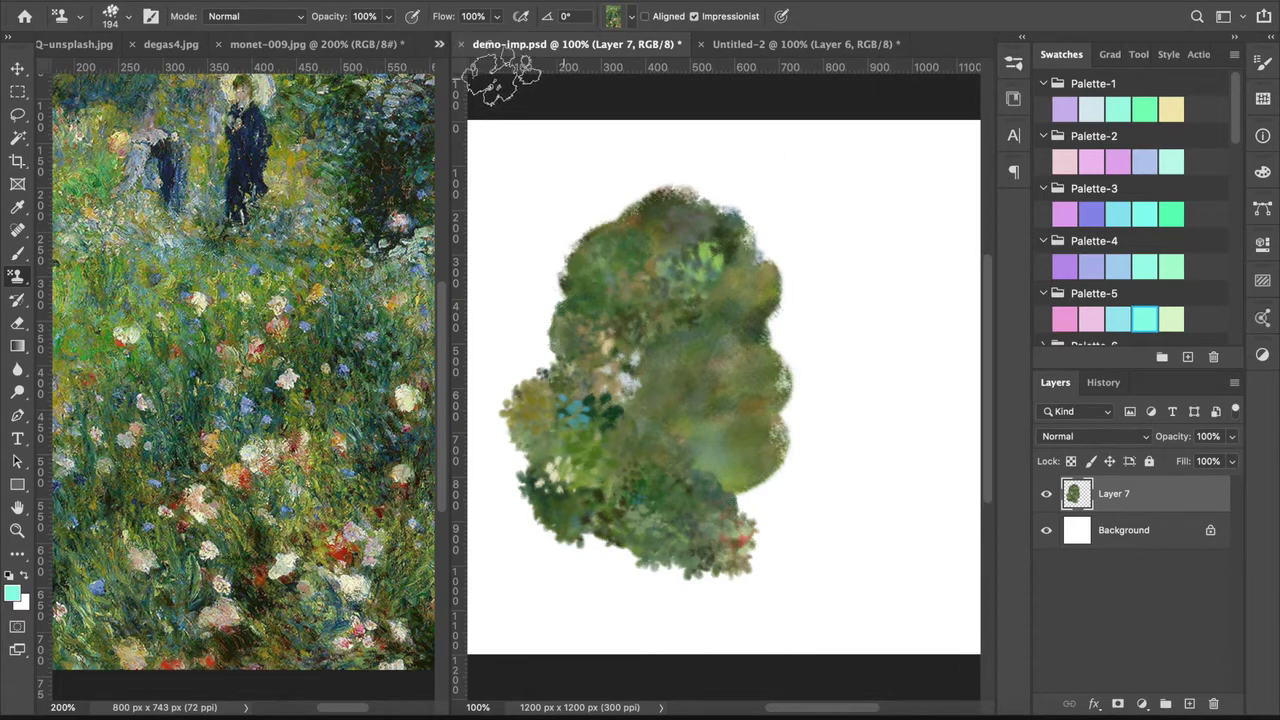
Step: Define a pattern from a small rectangular area of the right-hand dancer's pink tutu in degas4.jpg, keeping the default name
click(438, 44)
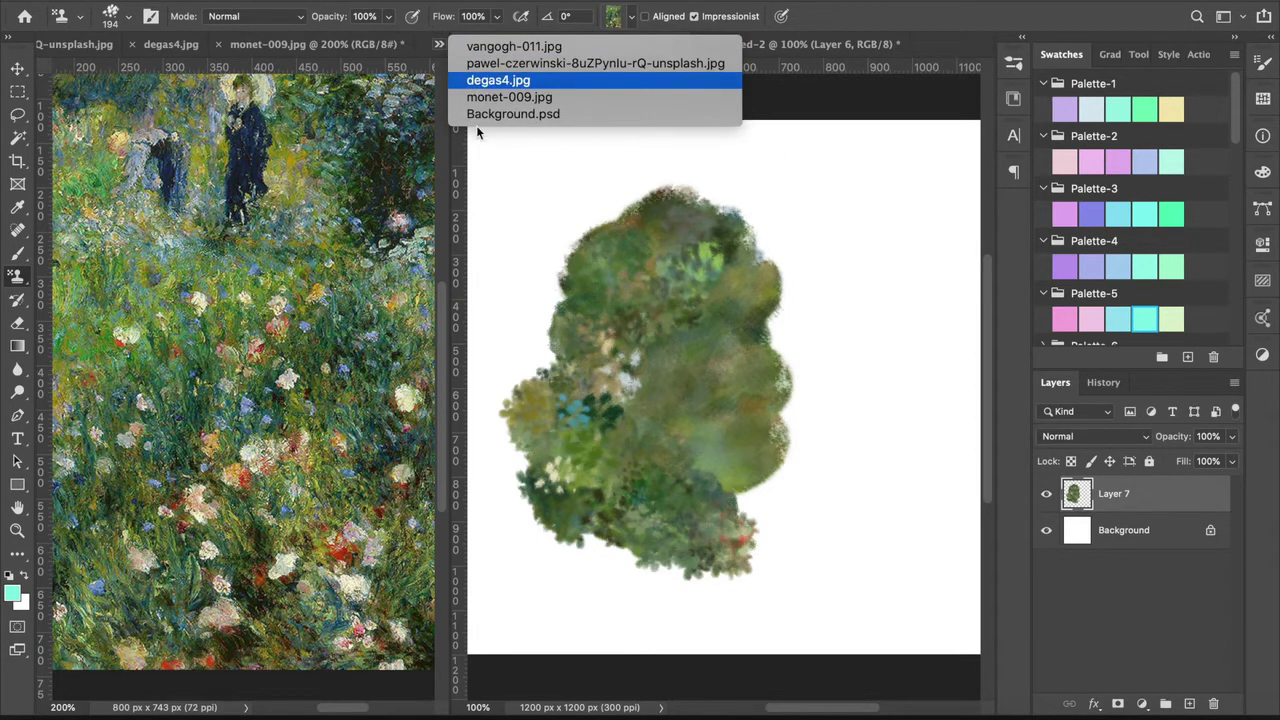
click(484, 81)
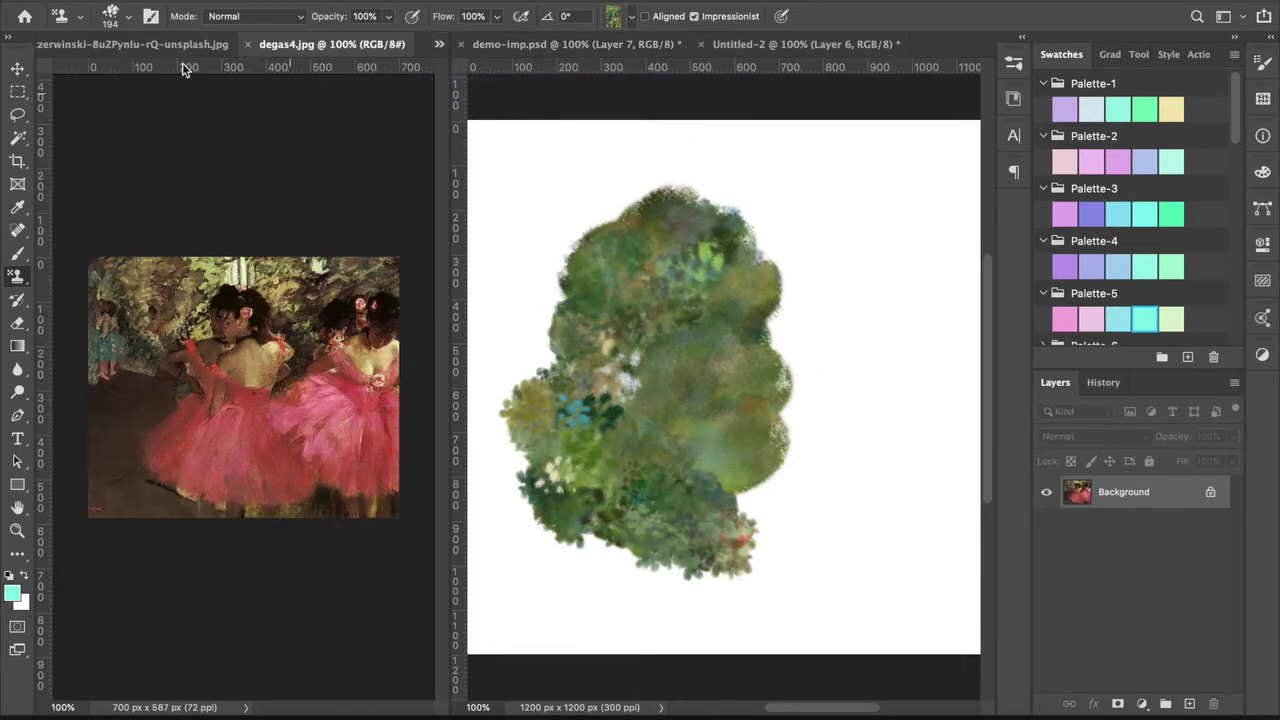
click(17, 91)
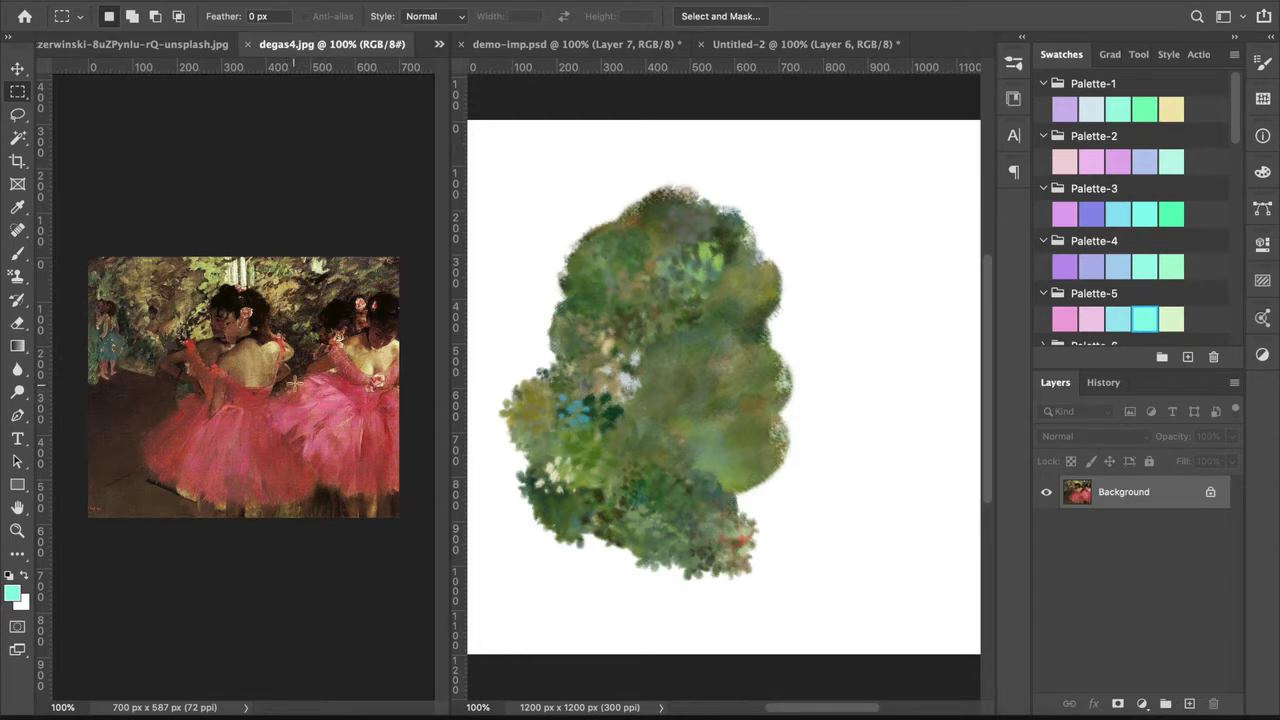
drag(291, 387, 346, 461)
click(174, 1)
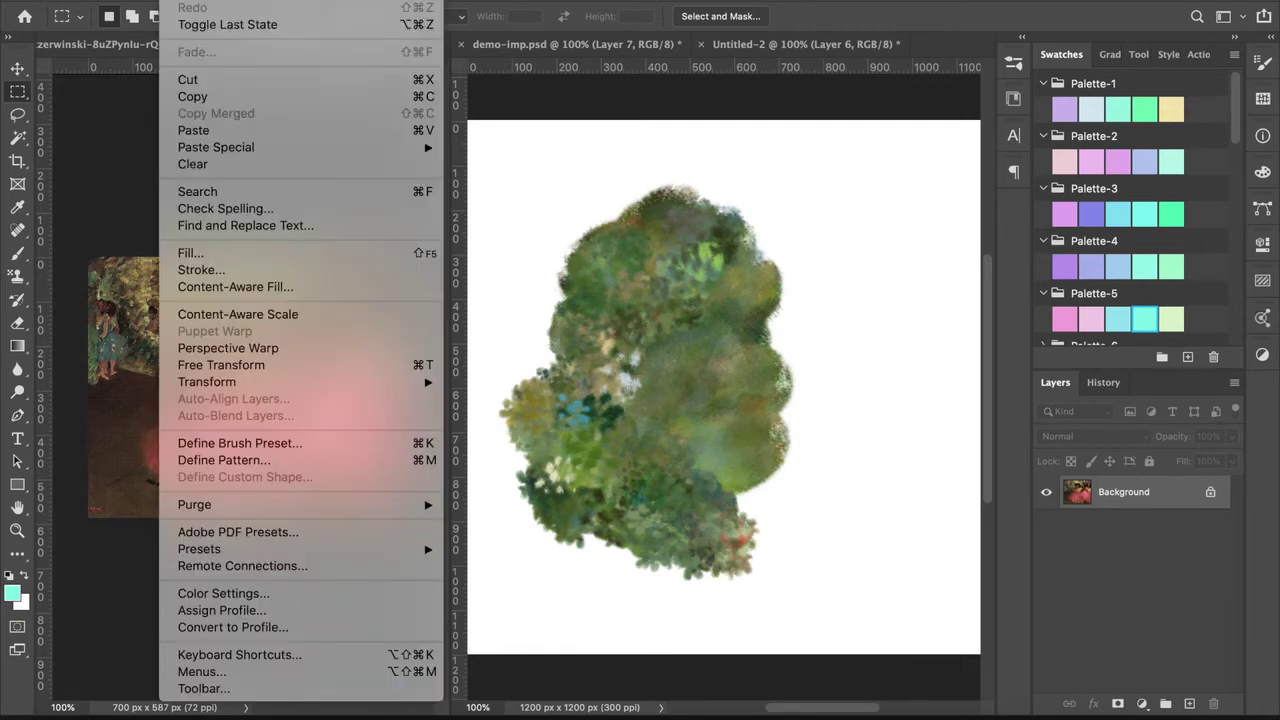
click(250, 460)
key(Return)
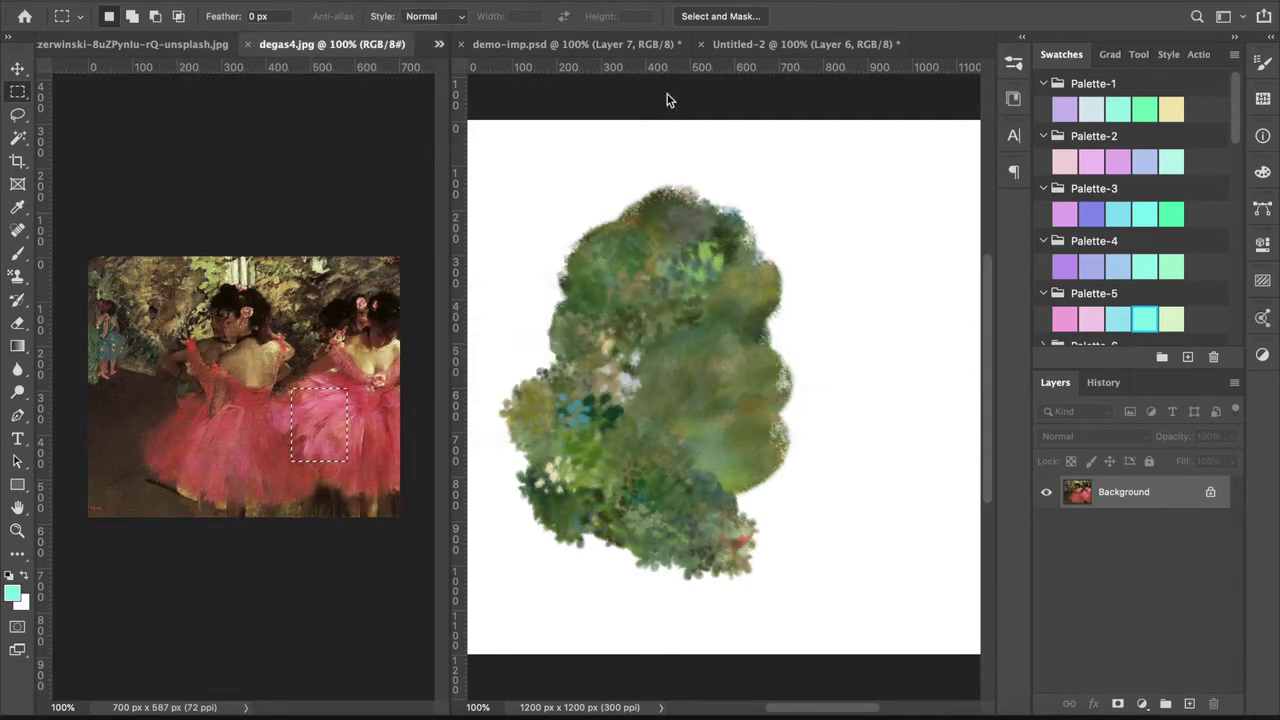
Step: In demo-imp.psd, hide Layer 7 and add a new empty layer above it for the Pattern Stamp tool
click(540, 44)
click(1047, 496)
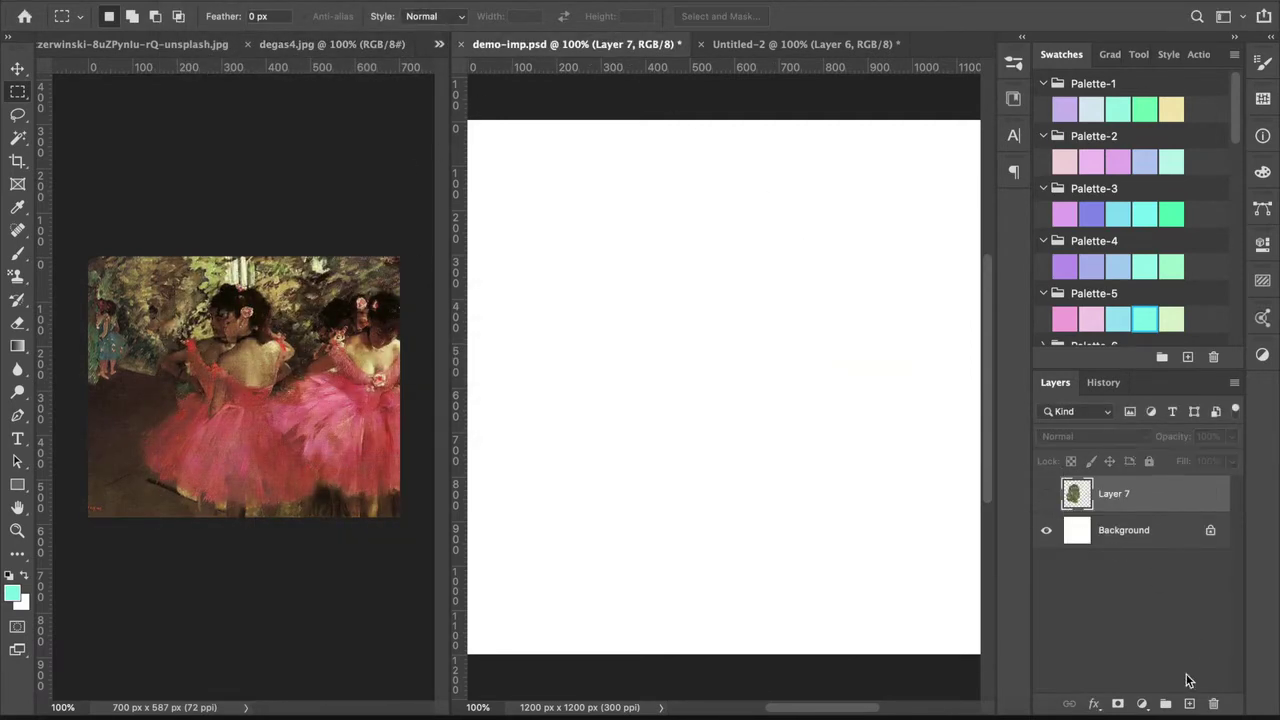
click(1189, 704)
click(17, 276)
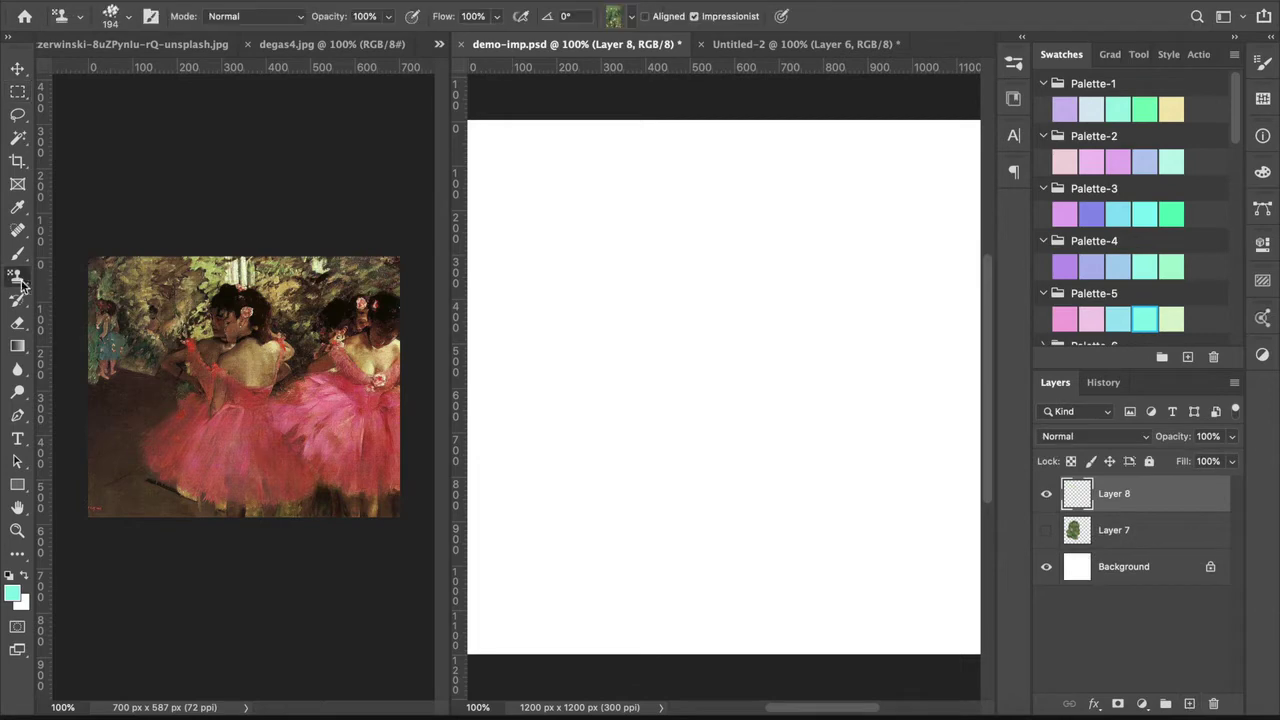
Step: Choose the pink tutu pattern for the Pattern Stamp tool and select the 175 px Modern Impressionist 6 brush
click(613, 17)
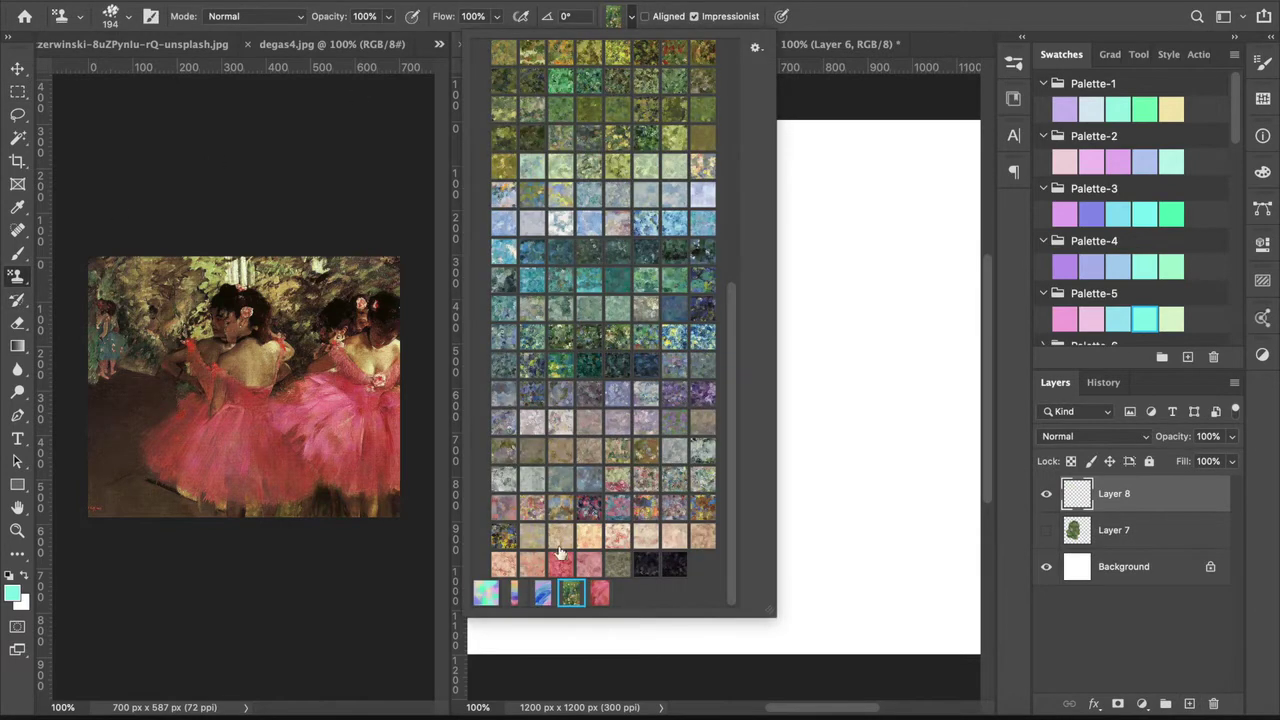
click(602, 597)
click(763, 8)
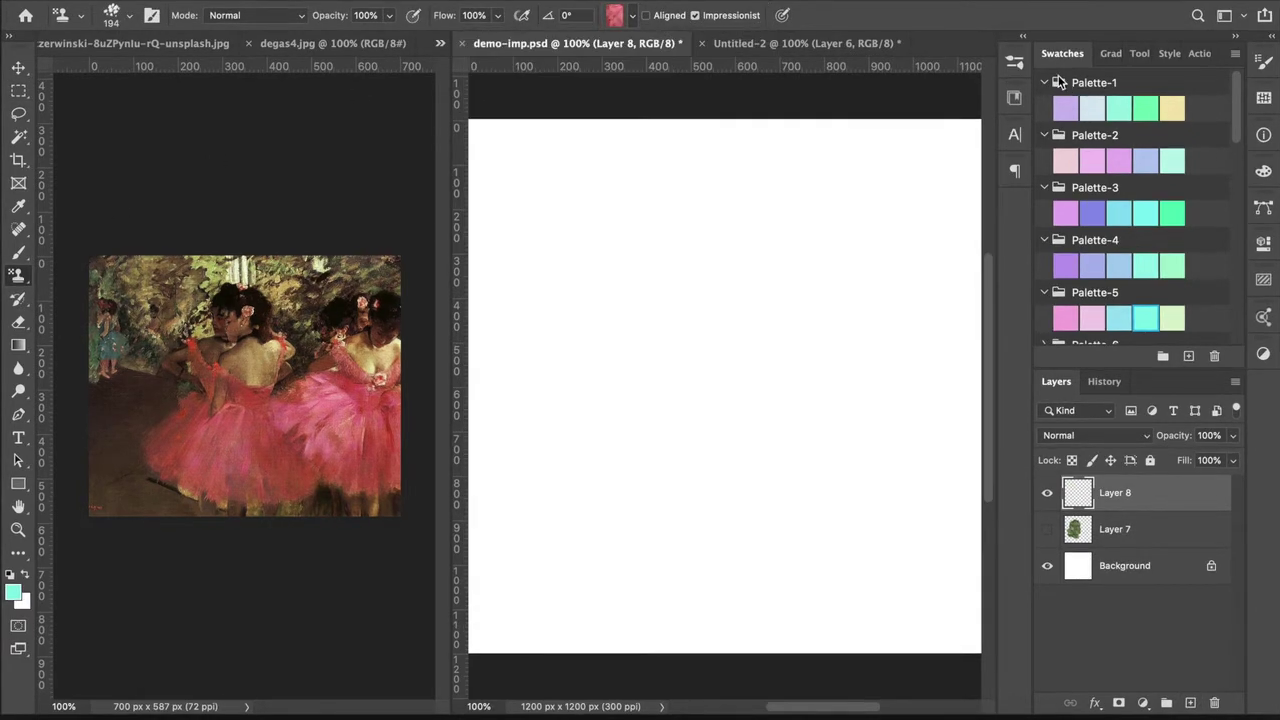
click(1014, 62)
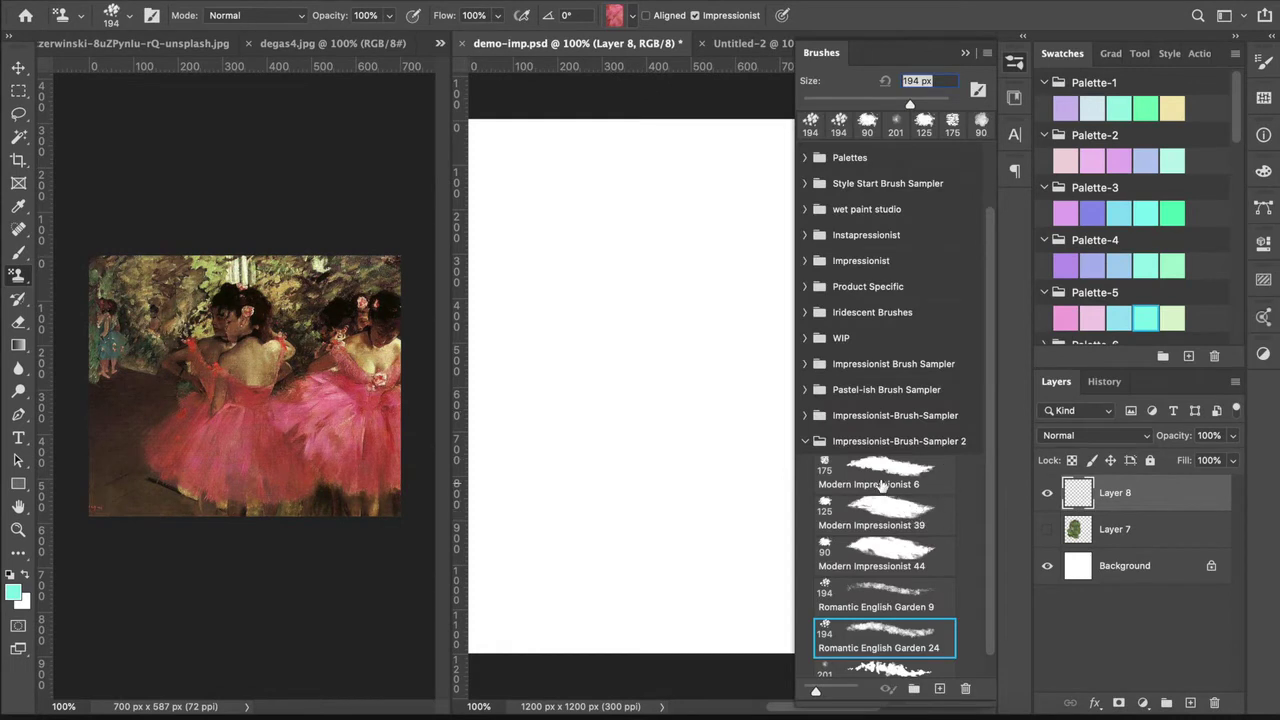
click(878, 478)
click(1014, 62)
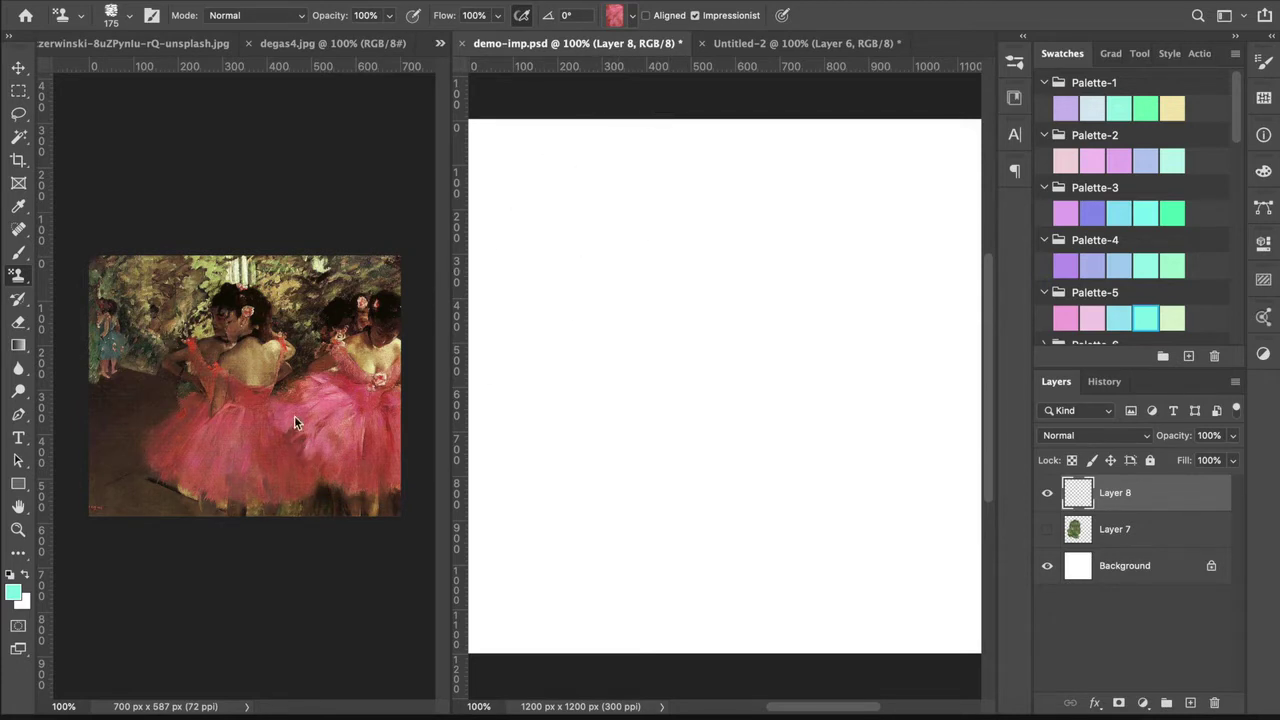
Step: Paint overlapping, mostly downward strokes of the pink tutu pattern across the middle of the canvas on Layer 8, working from left to right
mouse_move(673, 295)
mouse_down()
mouse_move(608, 381)
mouse_move(651, 326)
mouse_move(624, 383)
mouse_move(685, 307)
mouse_move(606, 468)
mouse_up()
mouse_move(704, 331)
mouse_down()
mouse_move(648, 514)
mouse_move(682, 480)
mouse_move(712, 398)
mouse_move(713, 328)
mouse_move(660, 507)
mouse_up()
drag(722, 358, 718, 502)
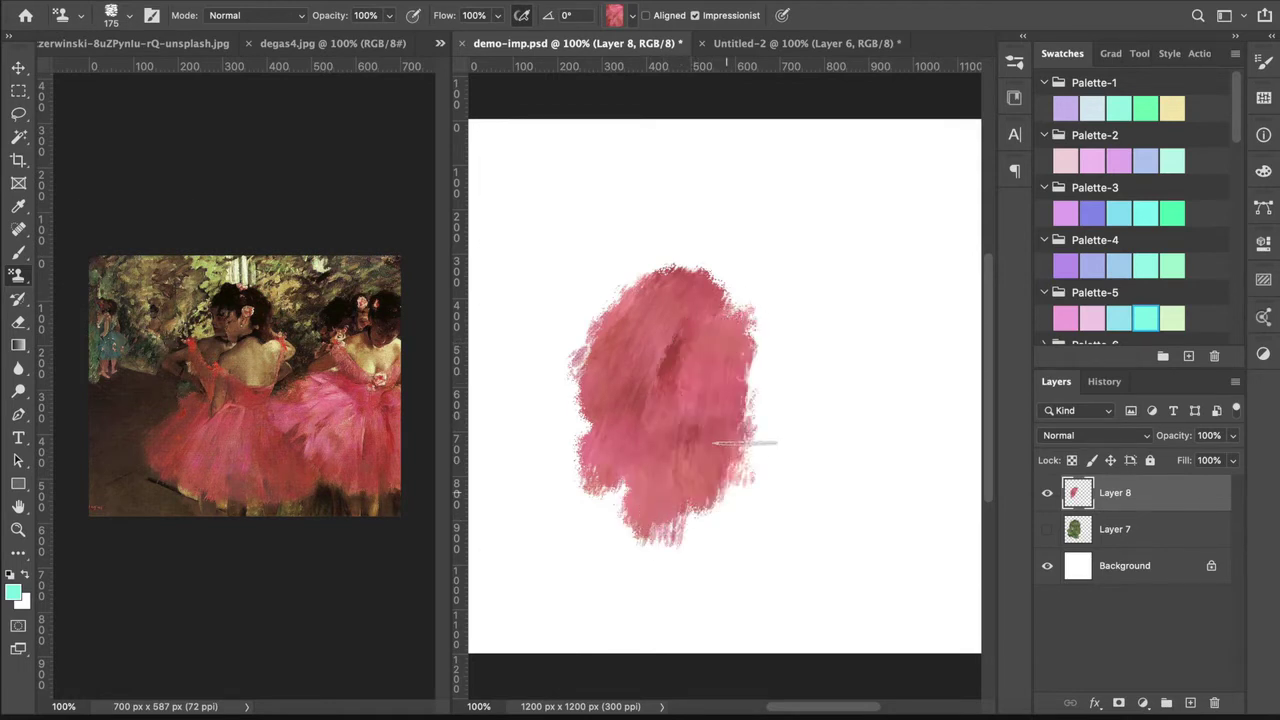
drag(753, 366, 795, 527)
drag(777, 287, 848, 468)
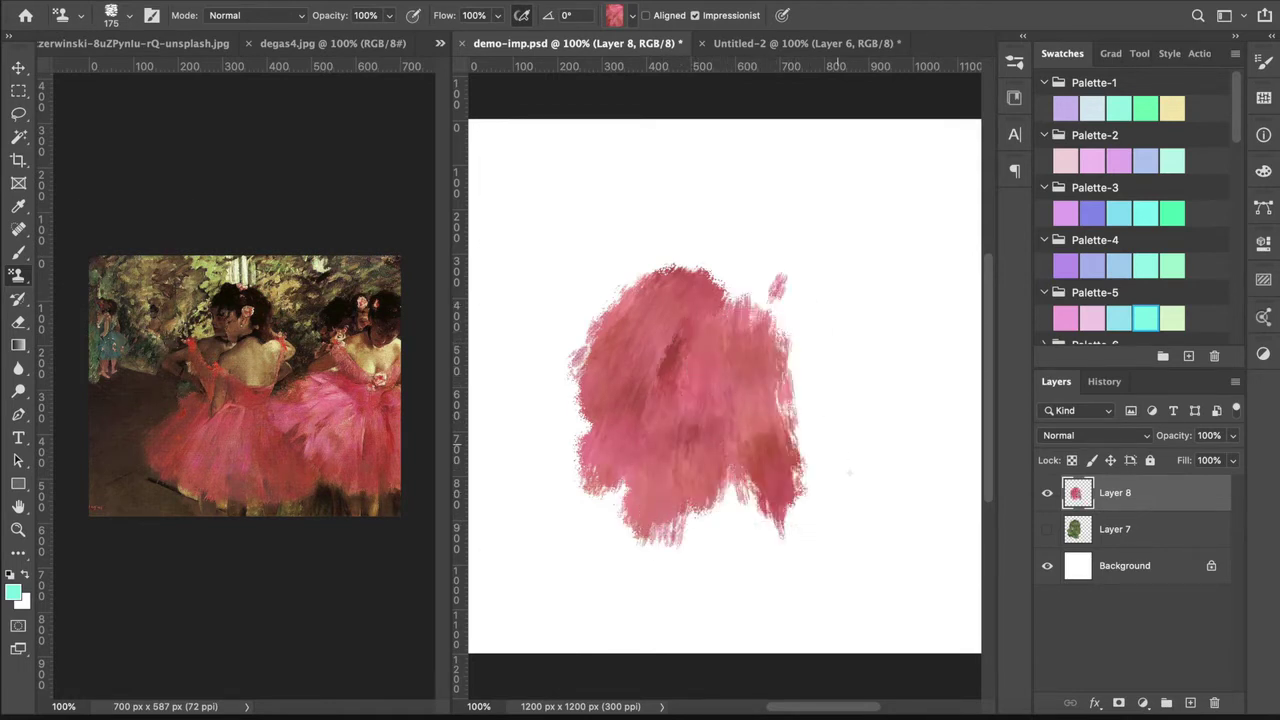
drag(783, 305, 830, 466)
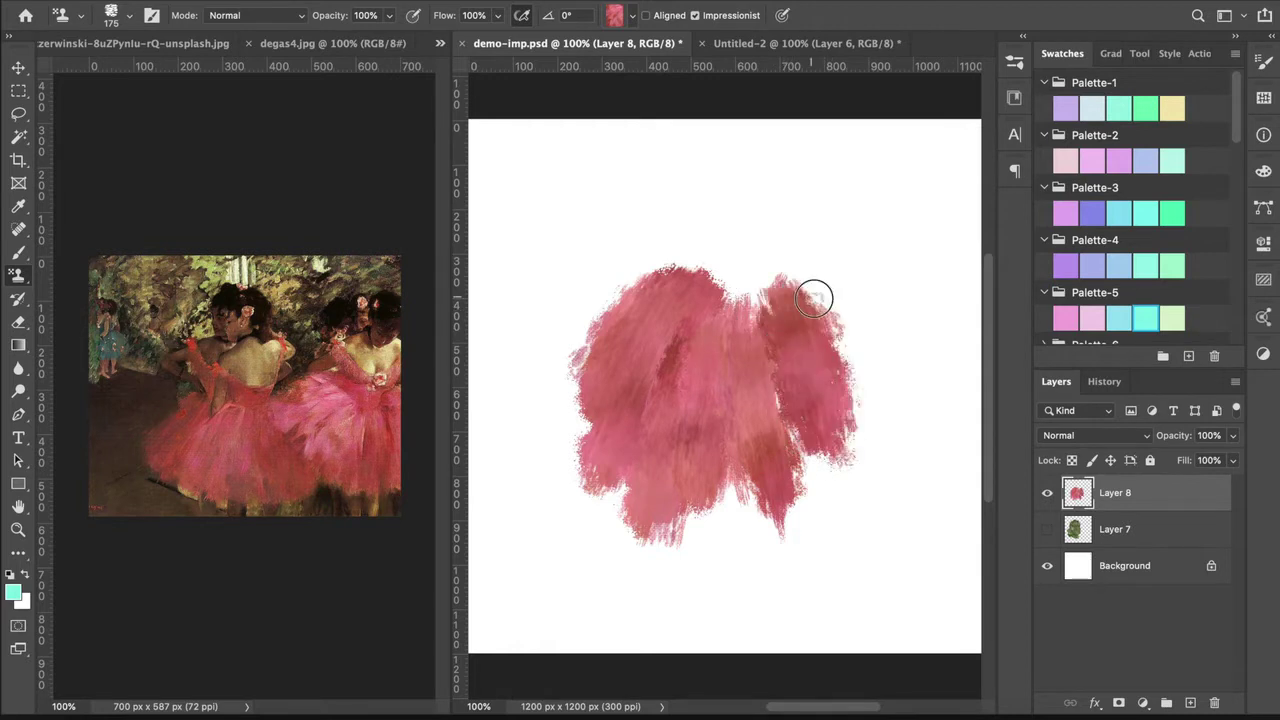
drag(814, 294, 886, 404)
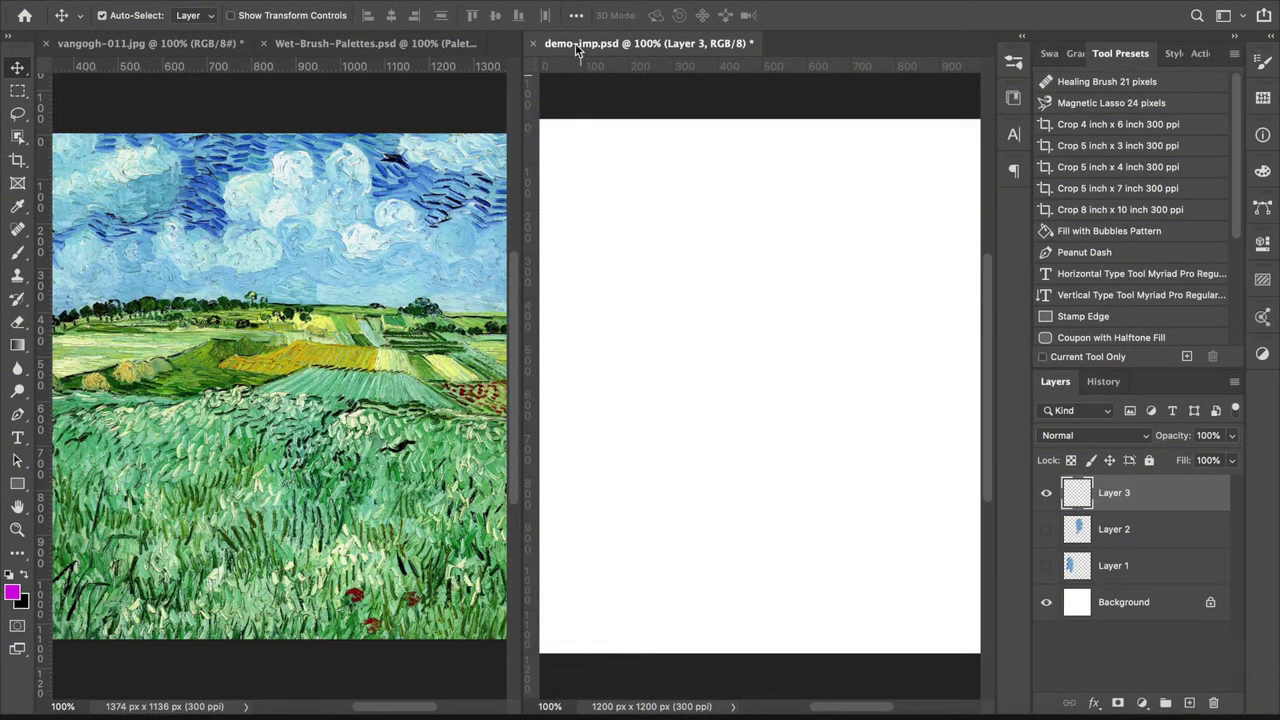
Step: Import Pastel-ish-Brush-Sampler.abr from the Desktop into the brush library and expand the new group to view its brushes
click(545, 1)
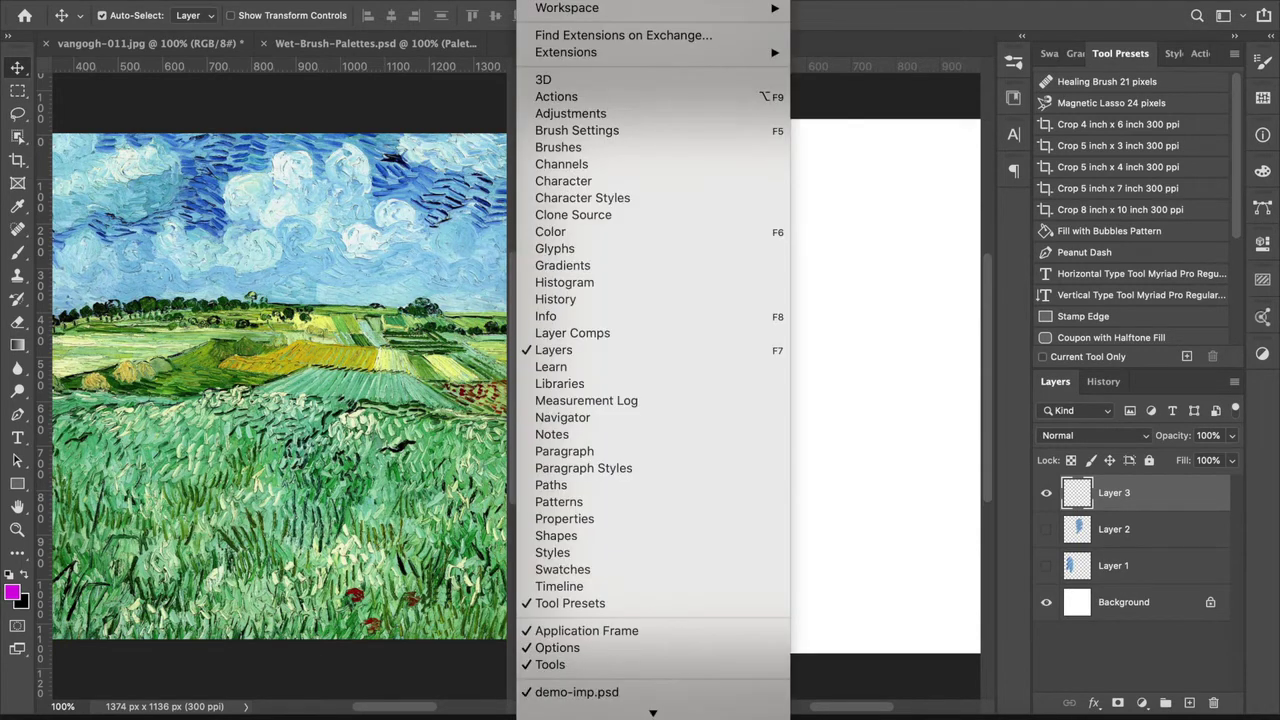
click(562, 152)
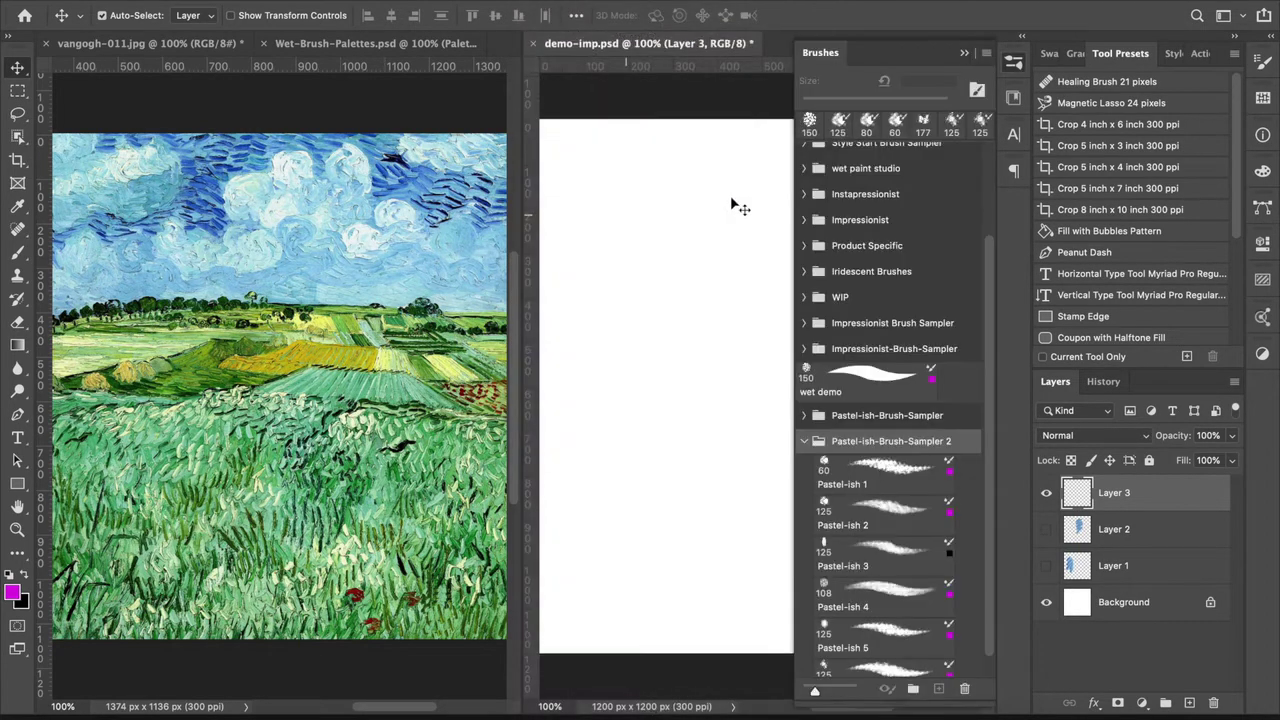
click(805, 443)
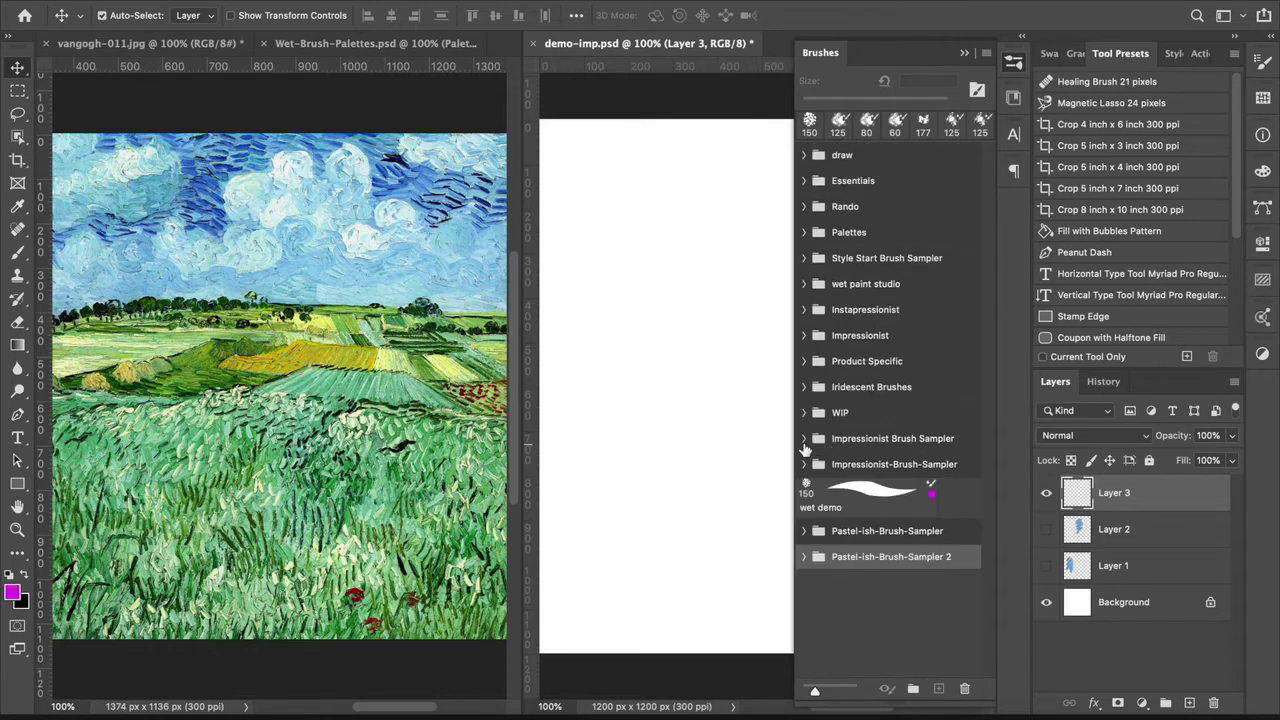
click(986, 54)
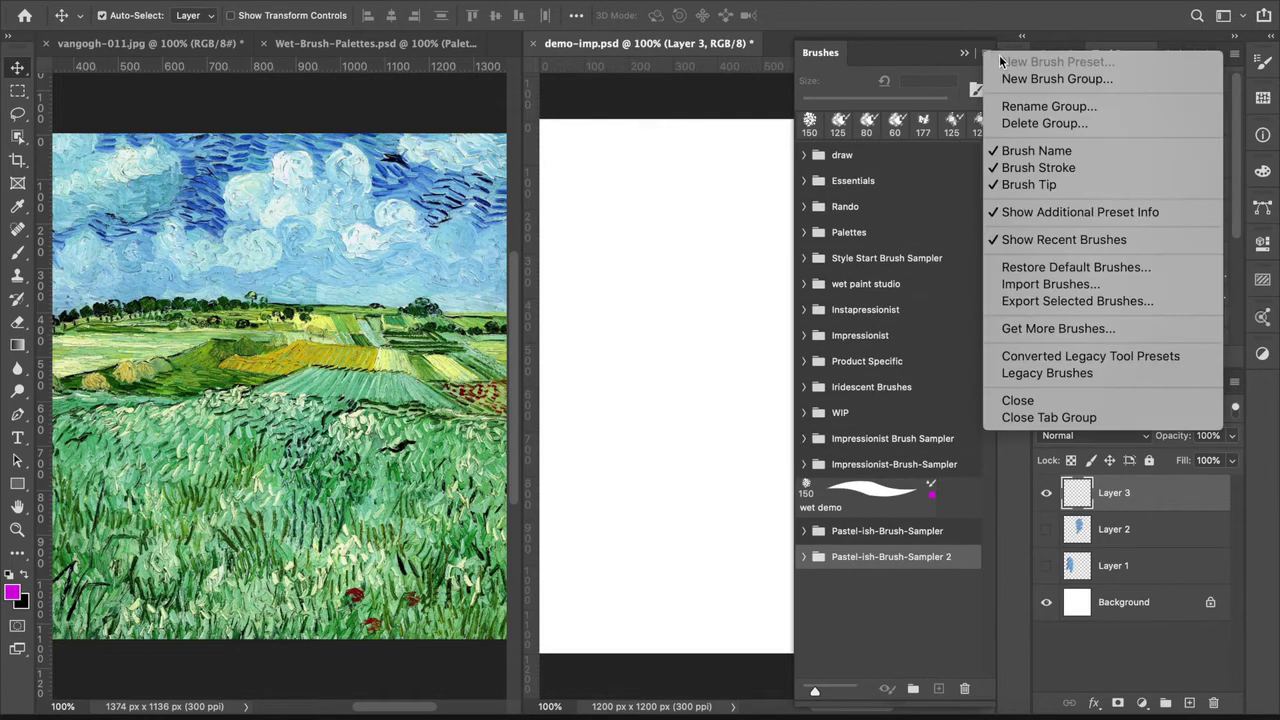
click(1043, 288)
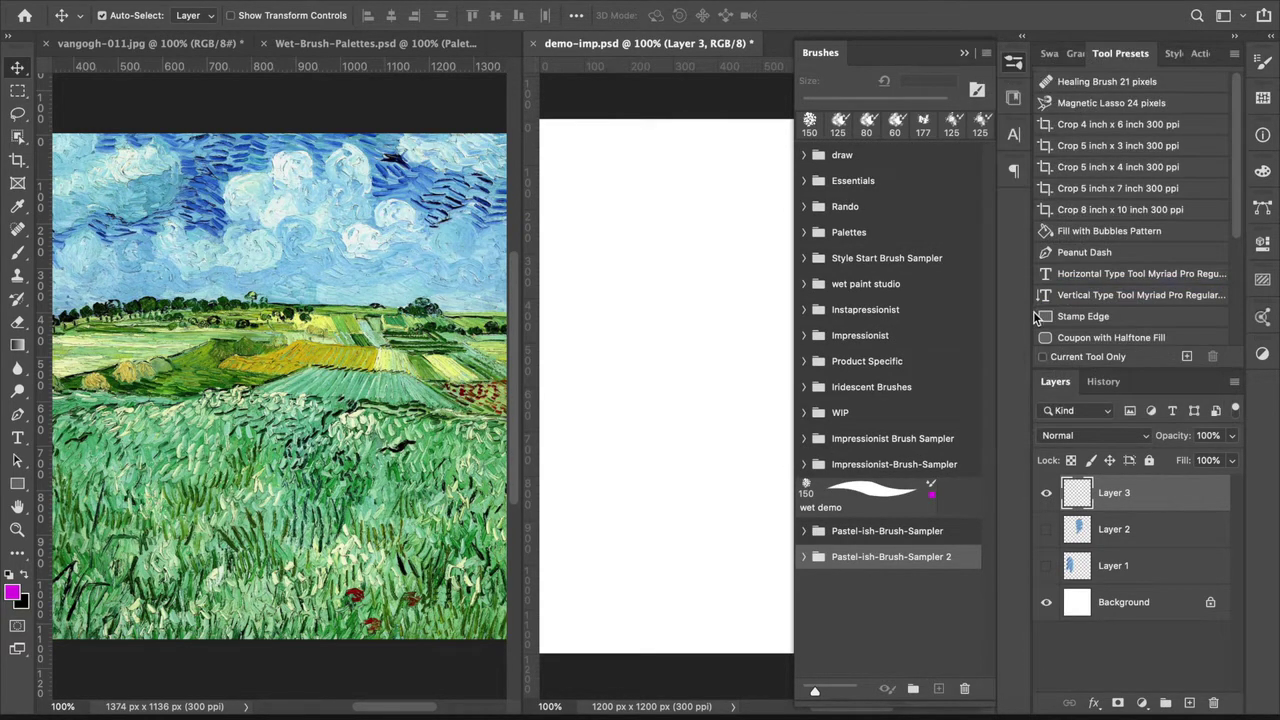
click(406, 88)
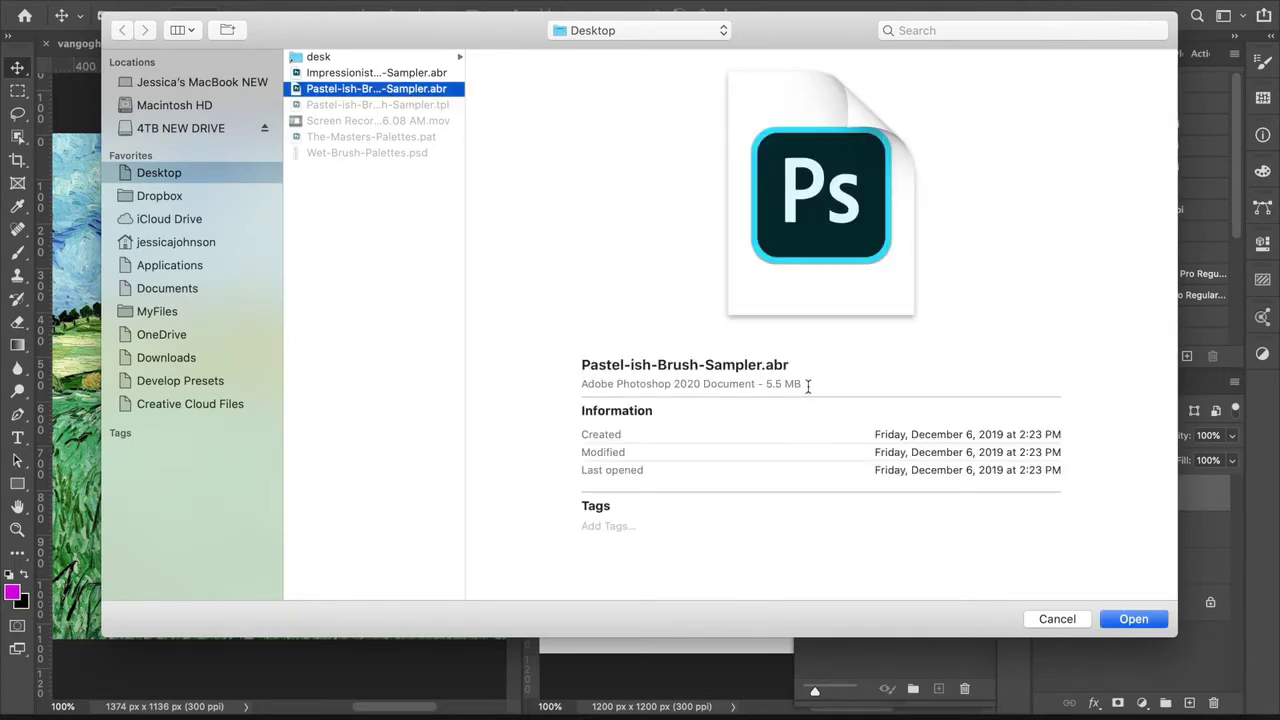
click(1133, 618)
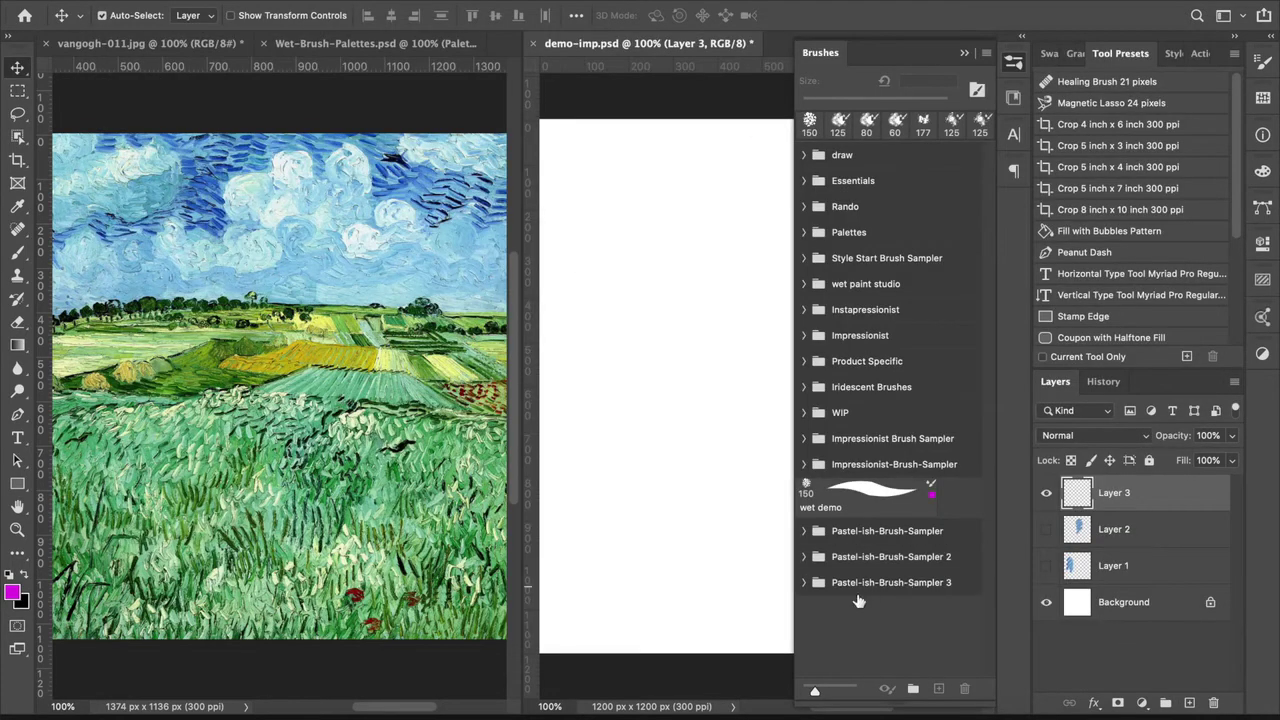
click(806, 585)
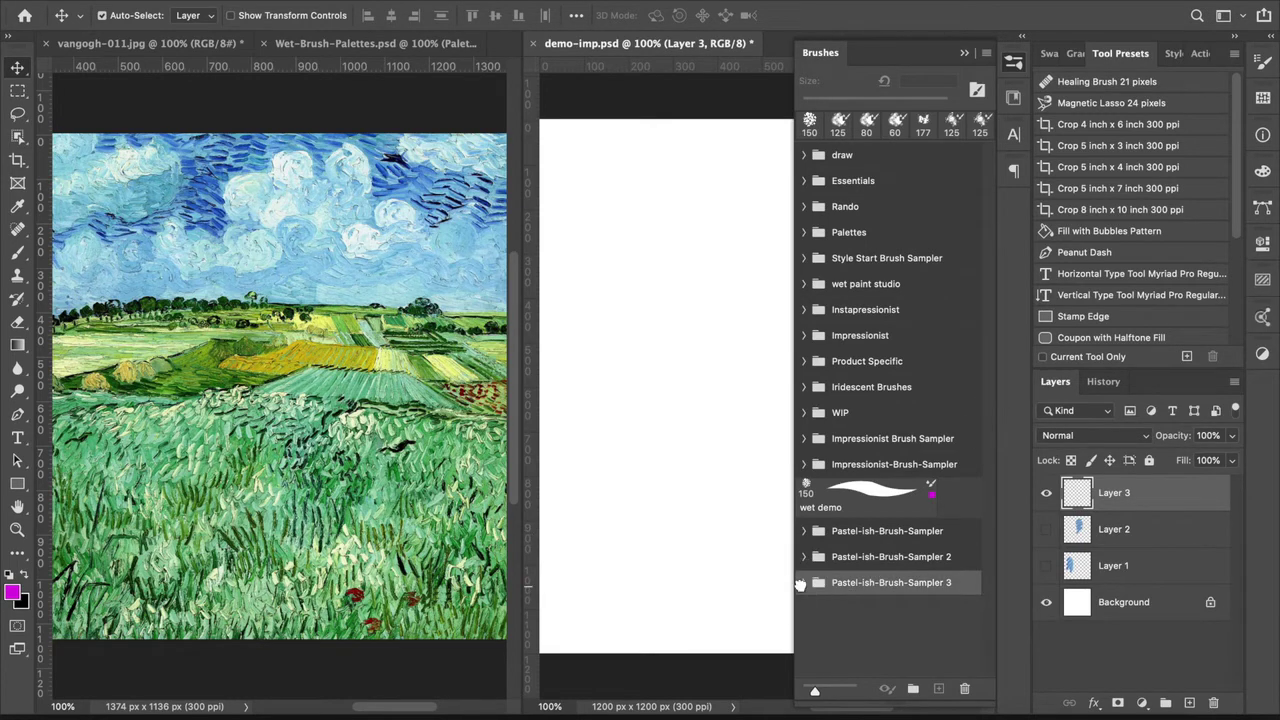
click(802, 583)
drag(983, 476, 986, 632)
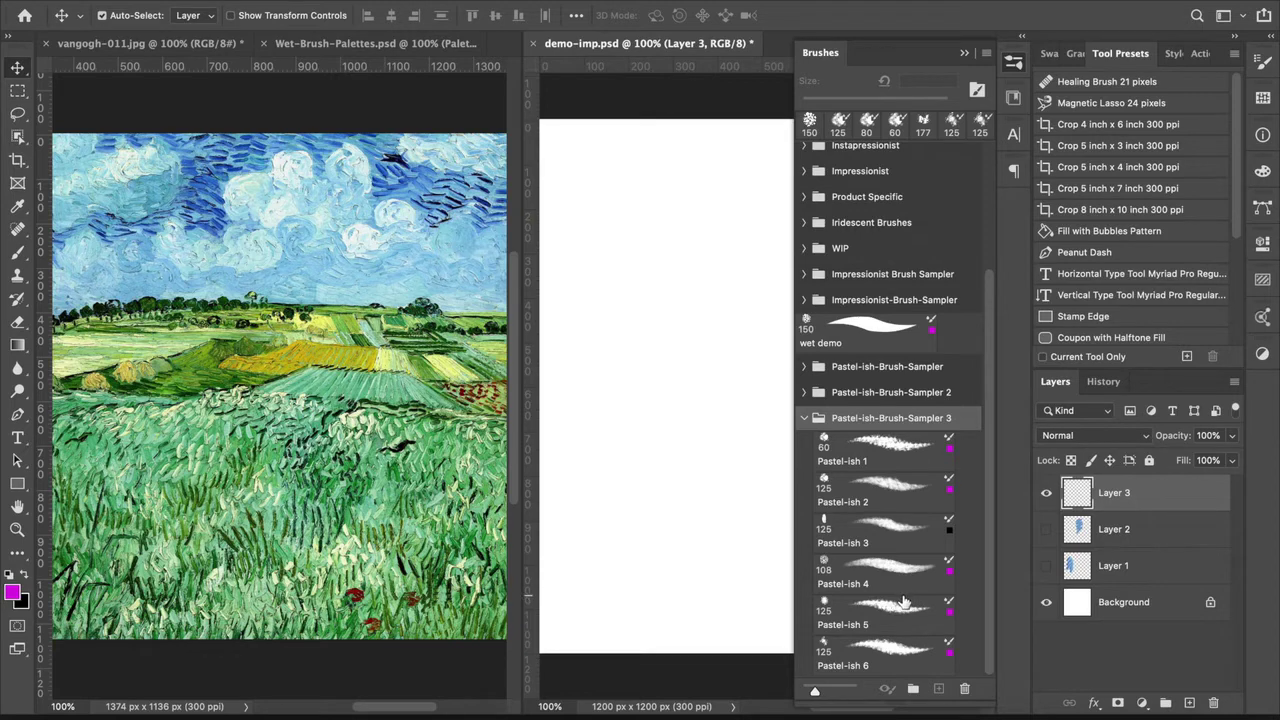
click(1012, 66)
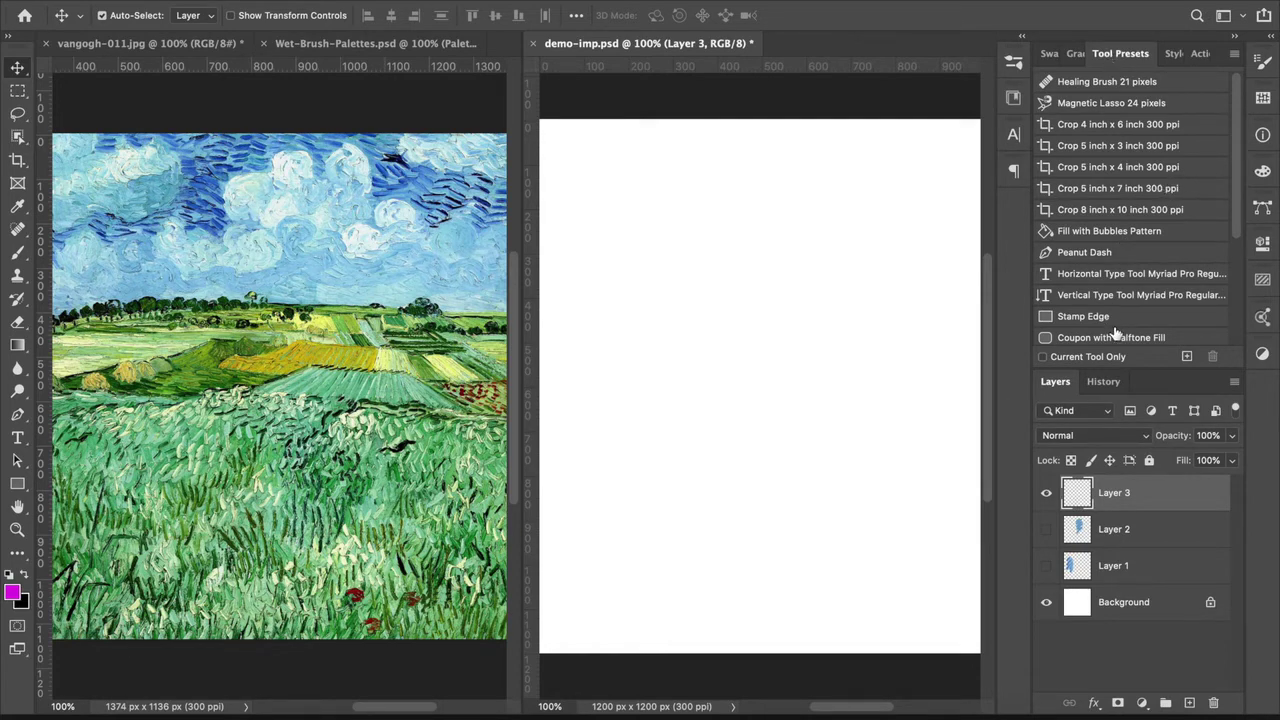
Step: Try limiting the tool presets list to the current tool and switch back to showing all presets
click(546, 1)
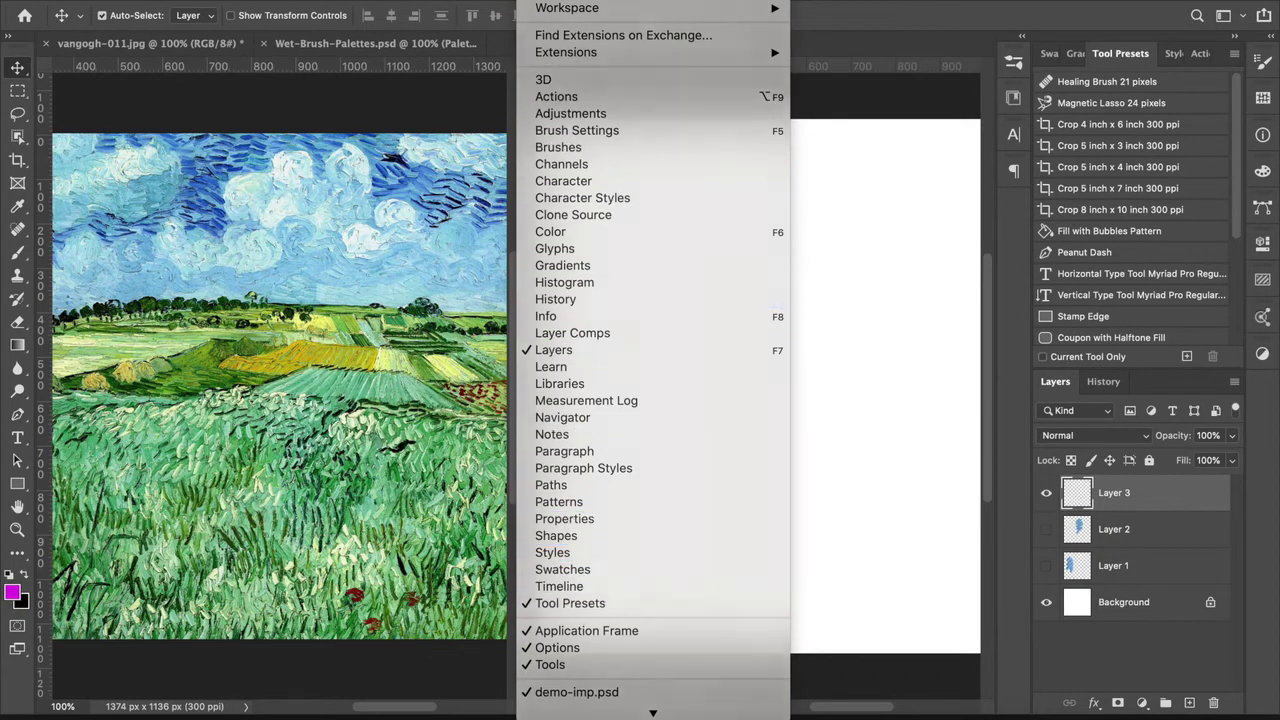
click(546, 1)
drag(1237, 160, 1100, 94)
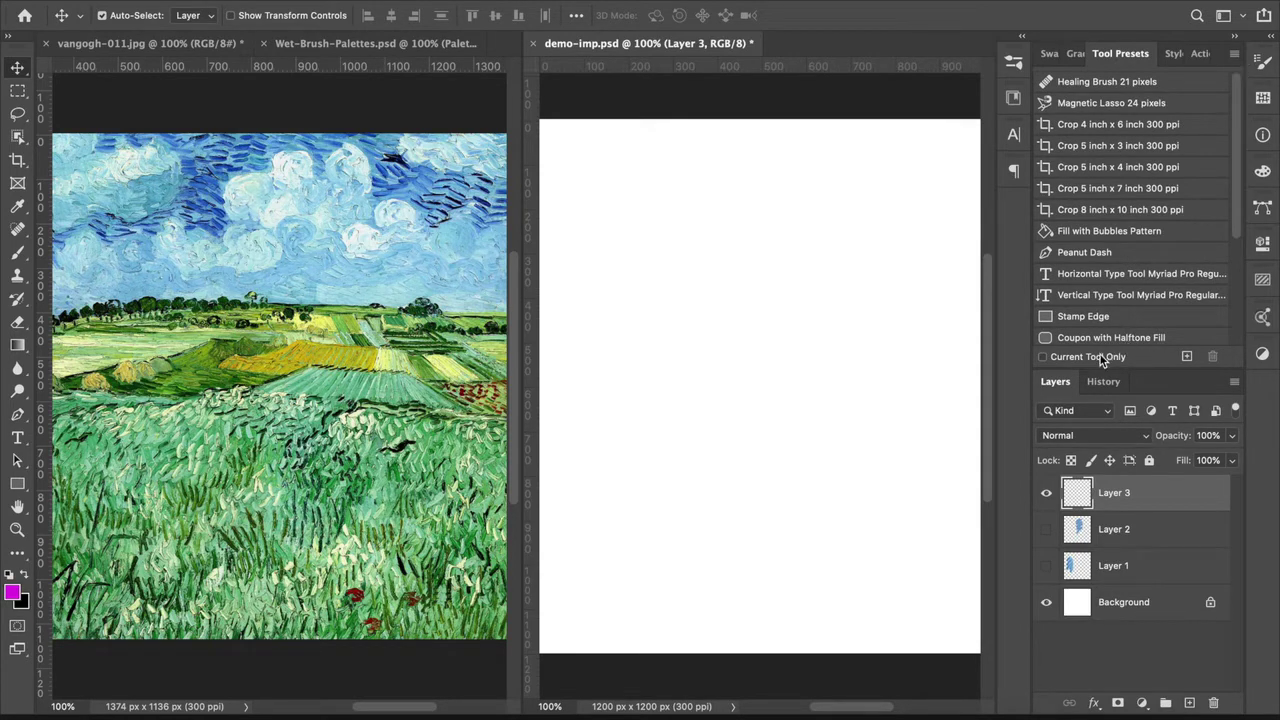
click(1043, 356)
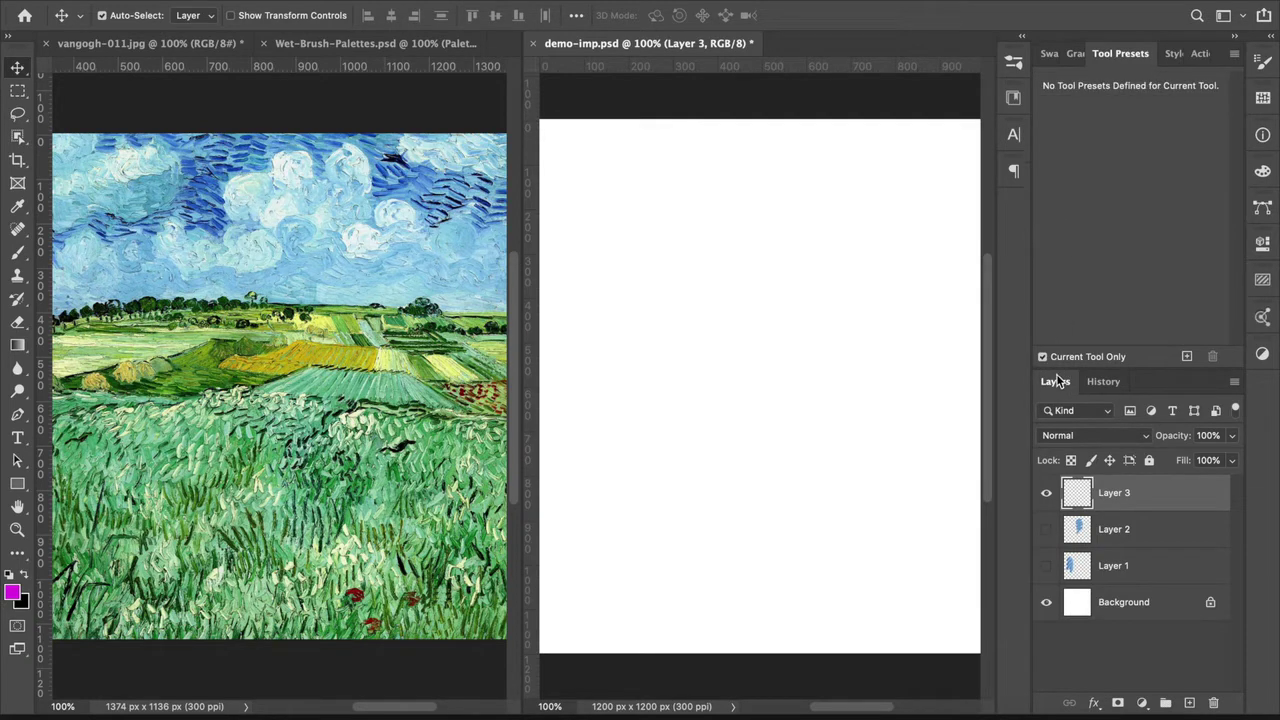
click(1055, 360)
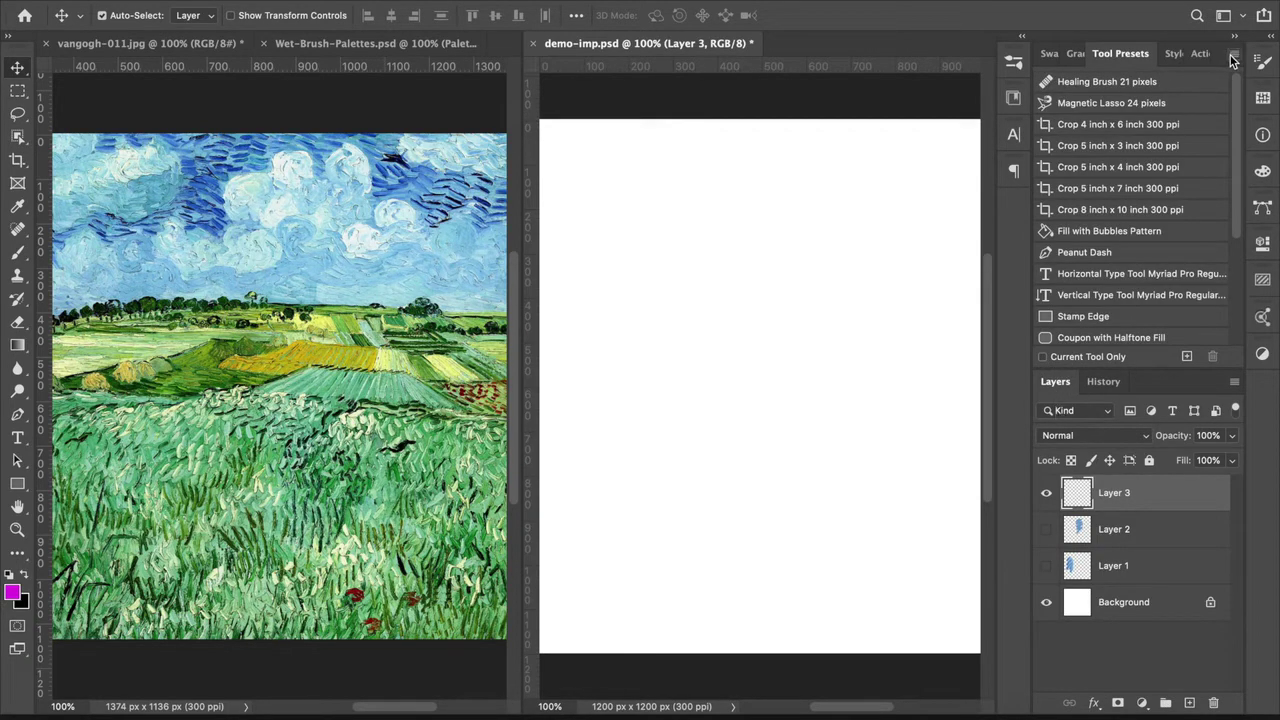
Step: Replace the tool presets with those in Pastel-ish-Brush-Sampler.tpl from the Desktop
click(1233, 59)
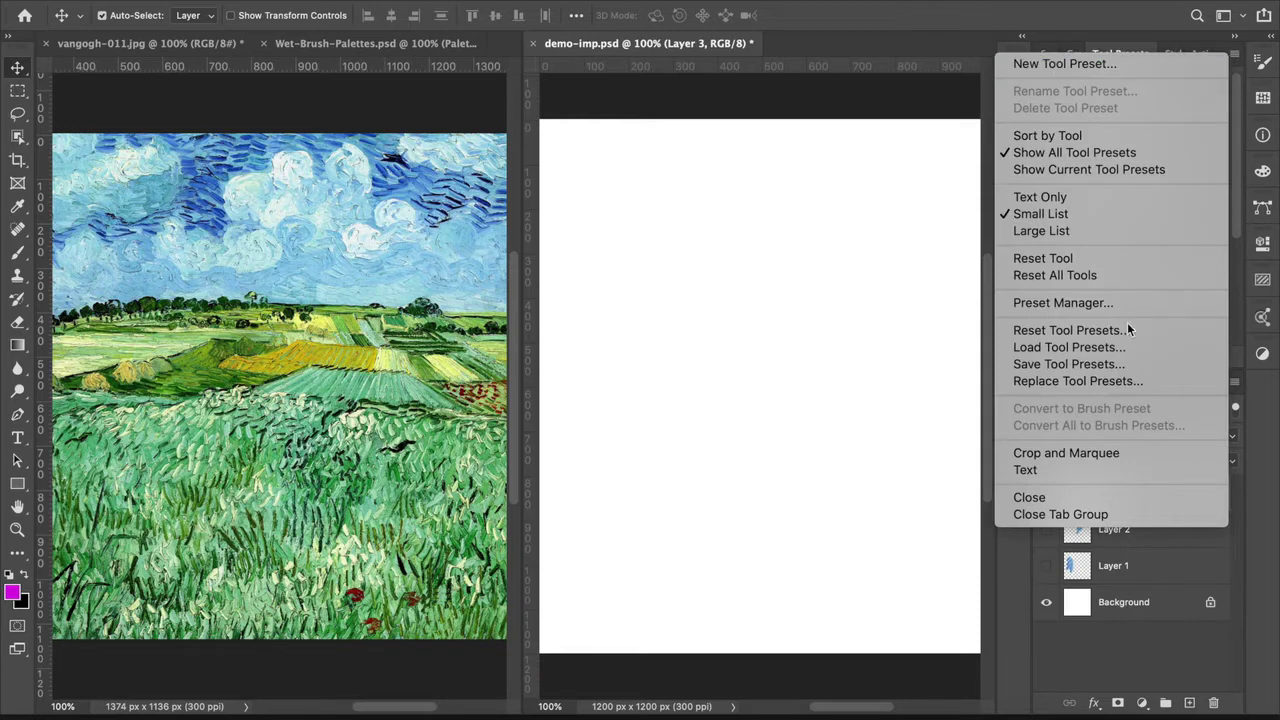
click(1080, 385)
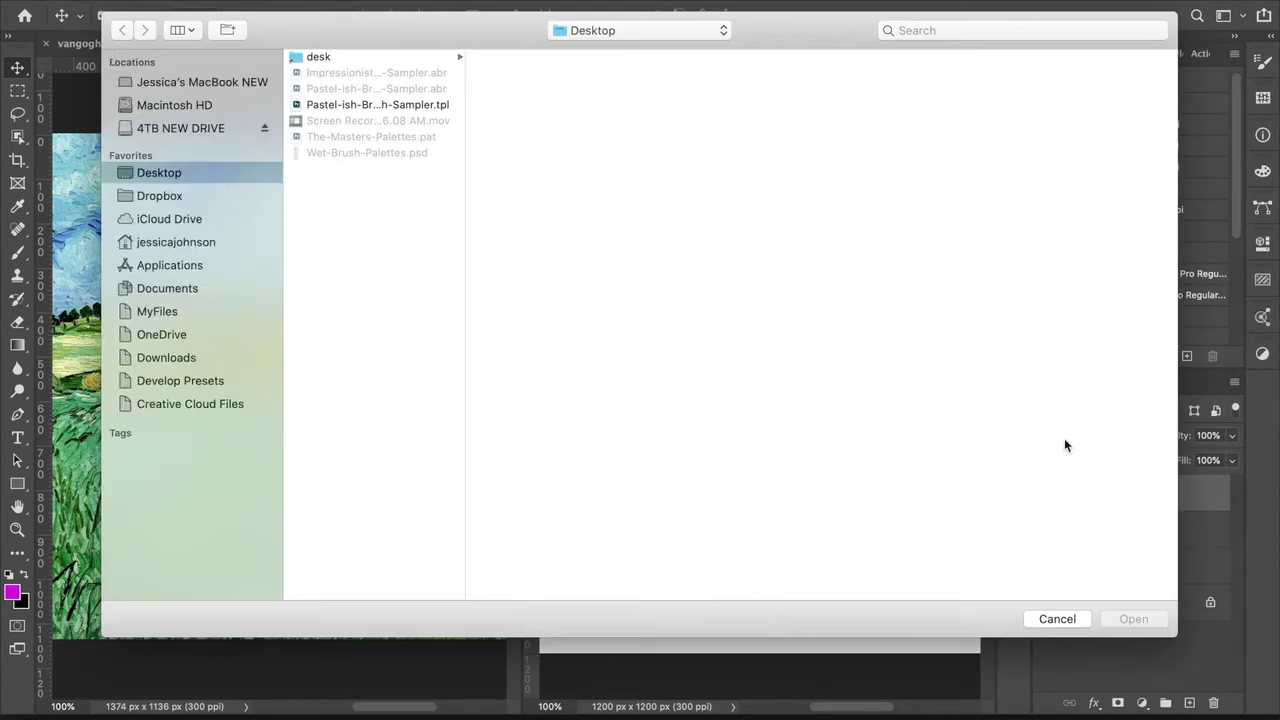
click(341, 105)
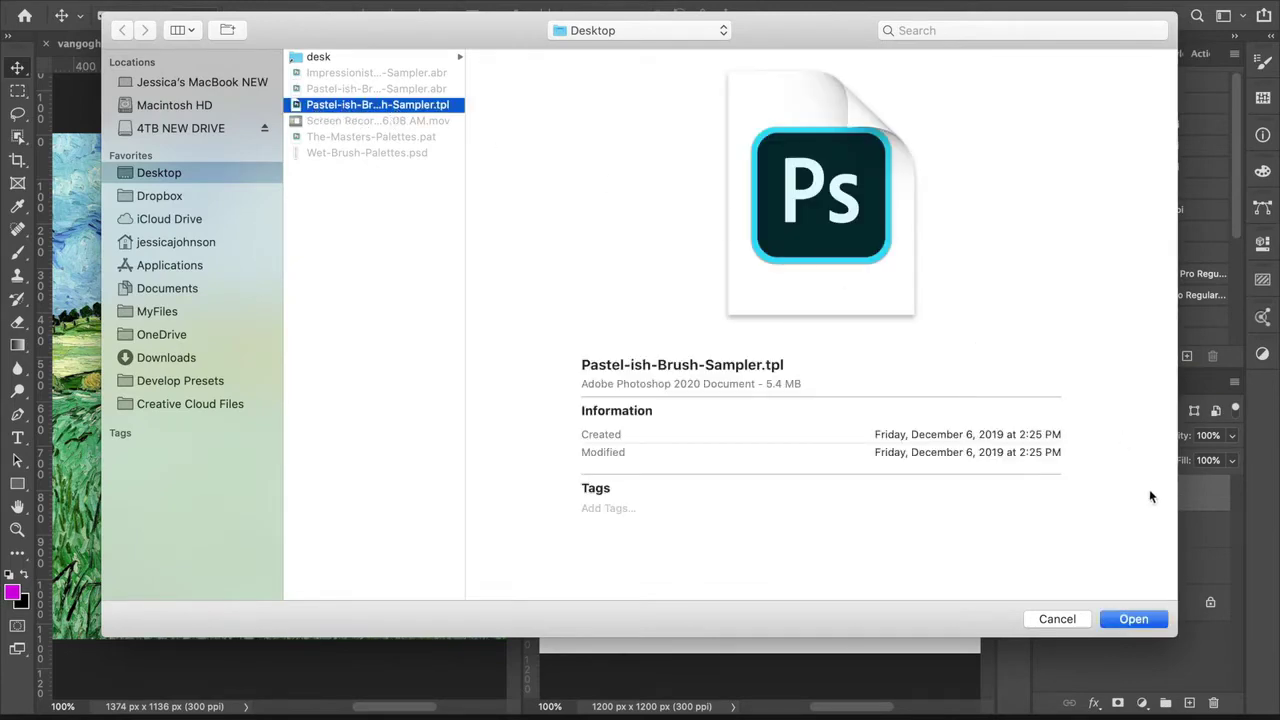
click(1134, 620)
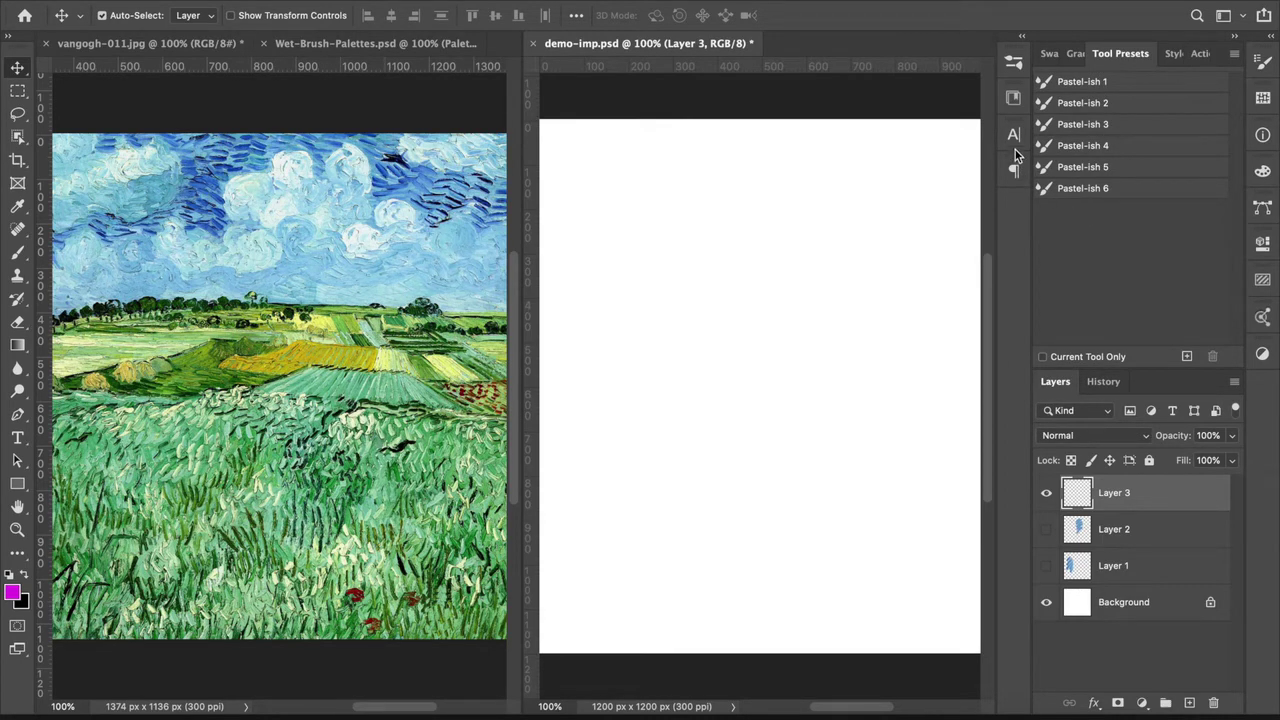
Step: Select the 125 px Pastel-ish 6 brush in the Pastel-ish-Brush-Sampler 3 group and choose the matching Pastel-ish 6 tool preset
click(1014, 66)
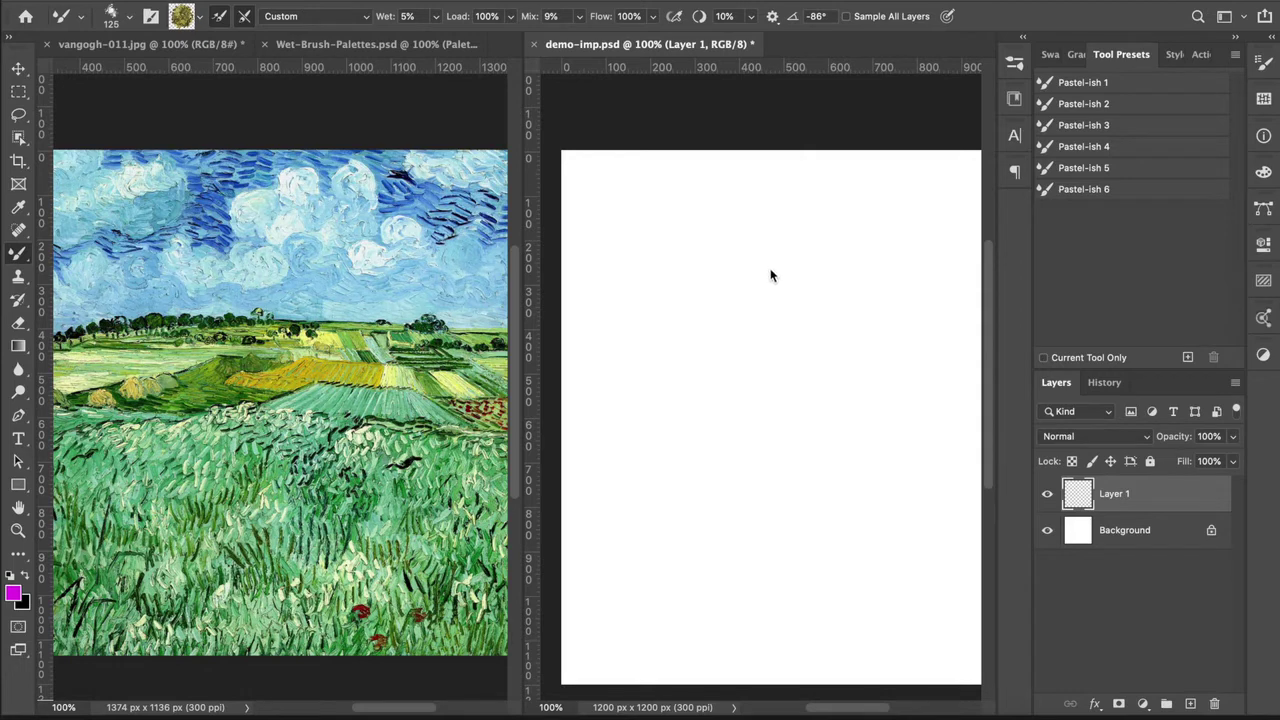
click(1013, 63)
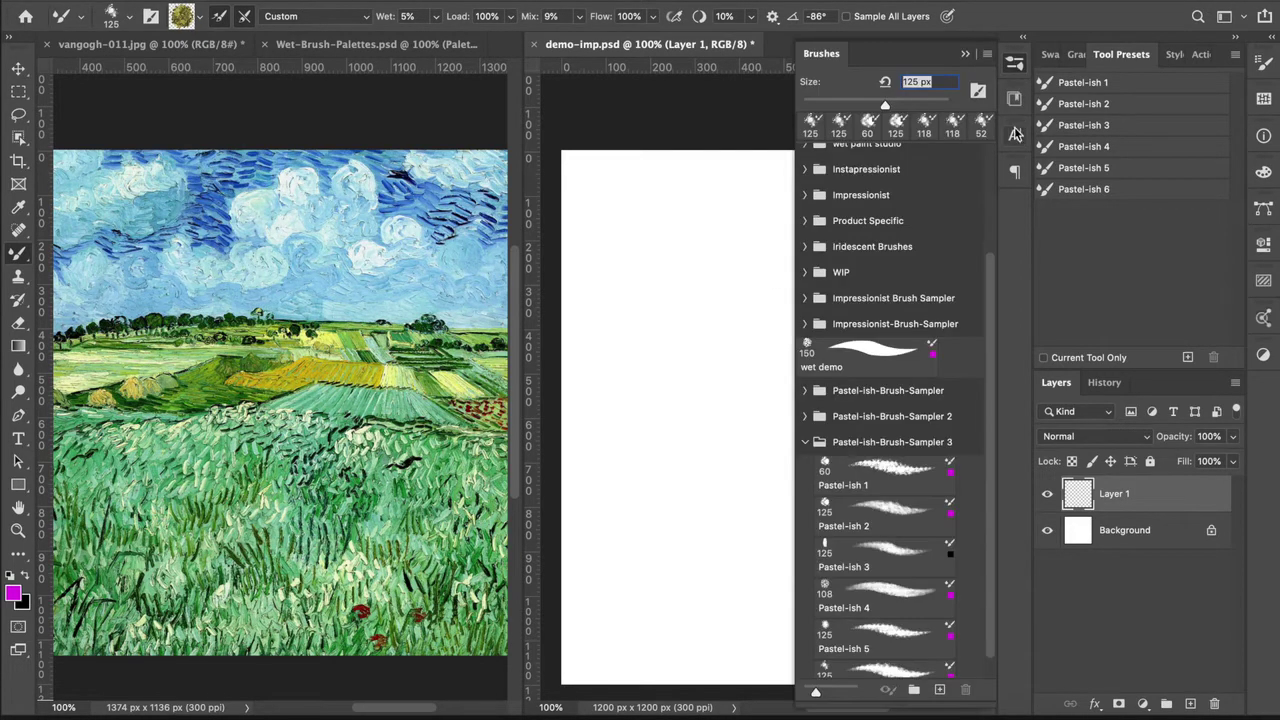
scroll(987, 372, down, 1)
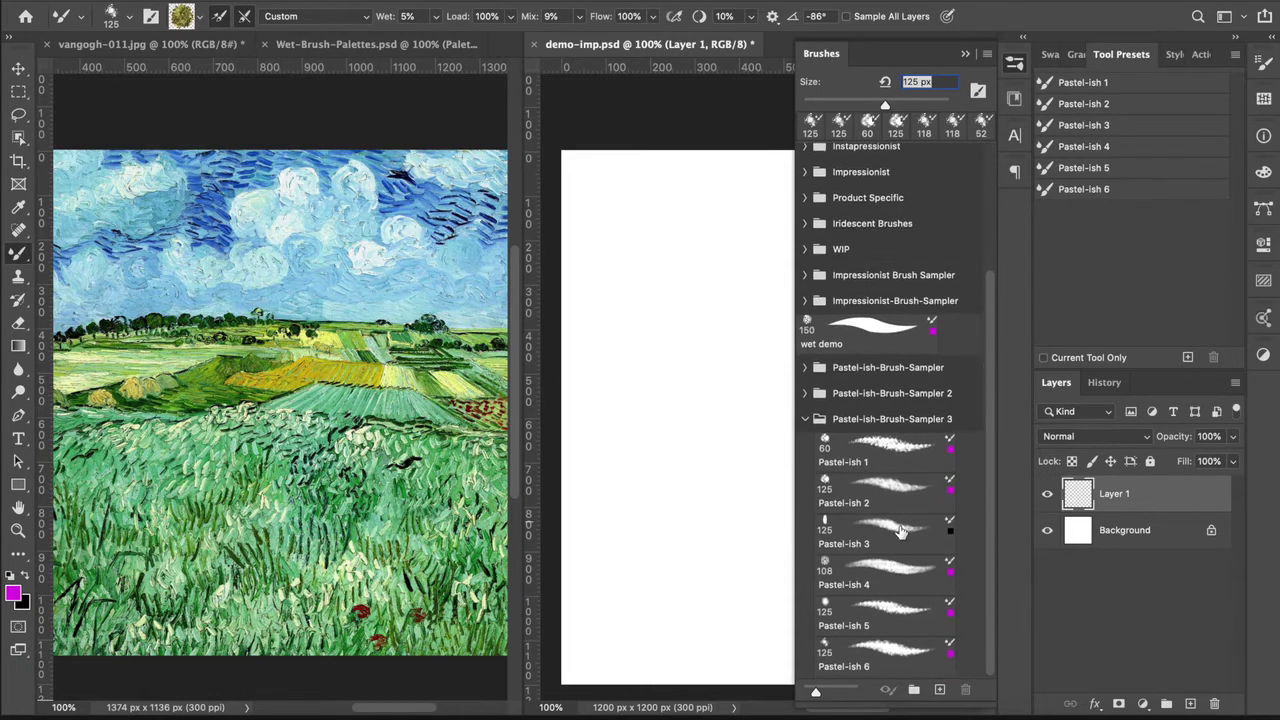
click(872, 658)
click(1014, 63)
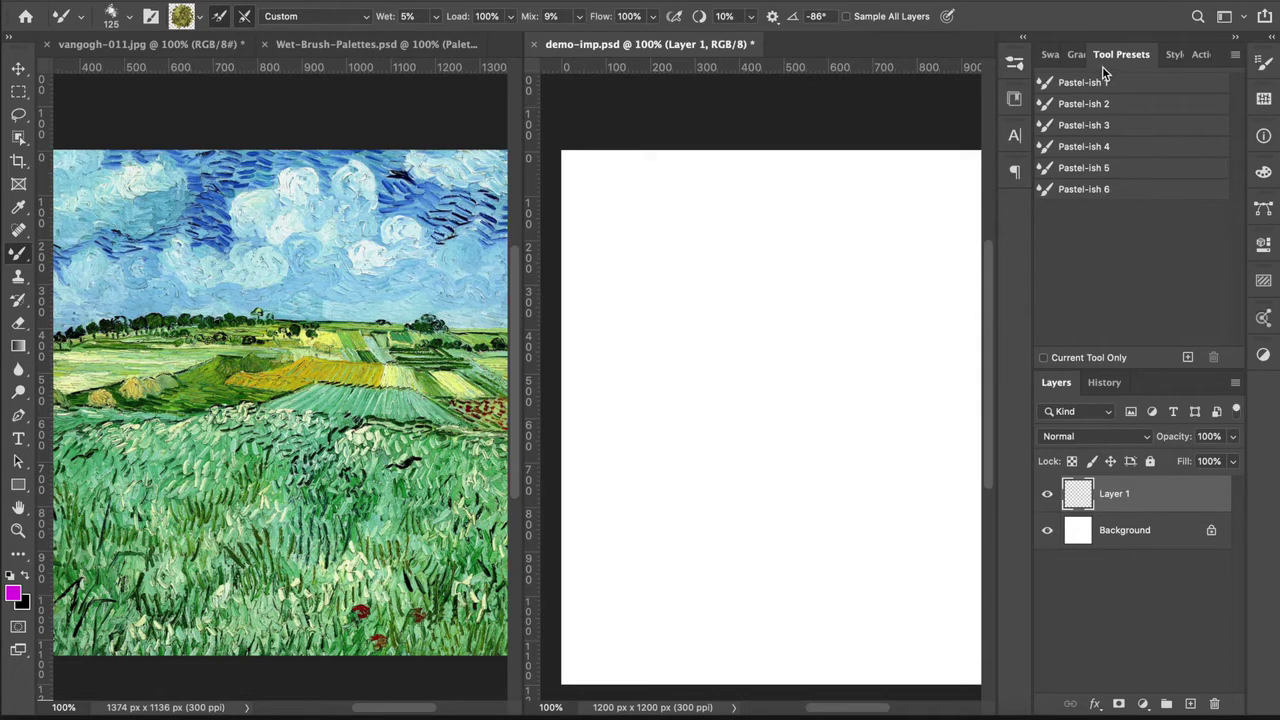
click(1106, 192)
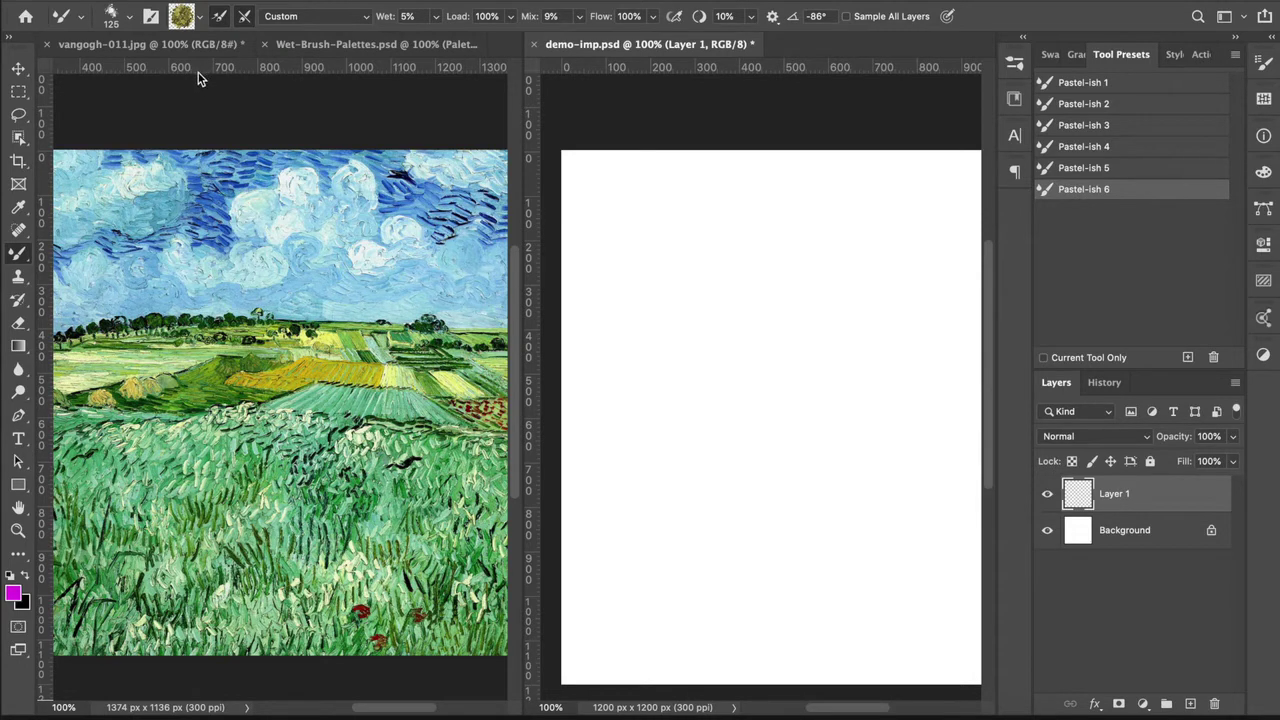
Step: Set the Mixer Brush color to the dark blue 236abc sampled from the sky in vangogh-011.jpg
click(181, 17)
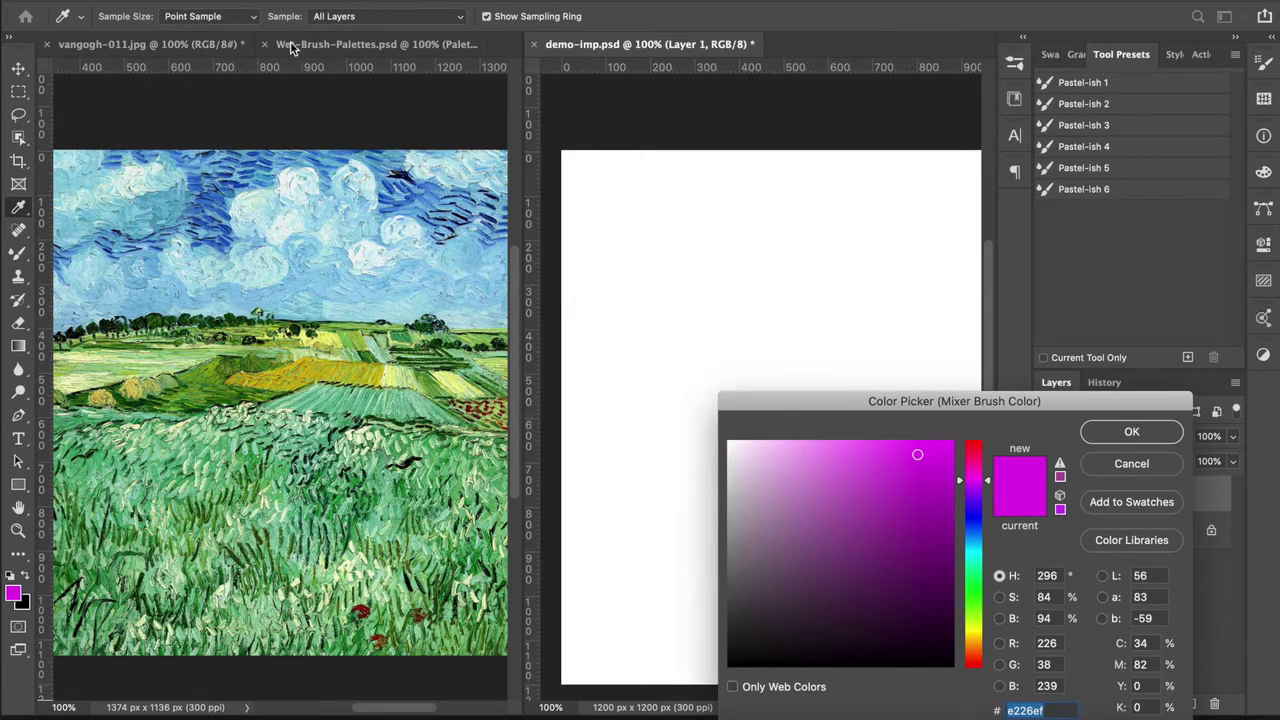
click(289, 153)
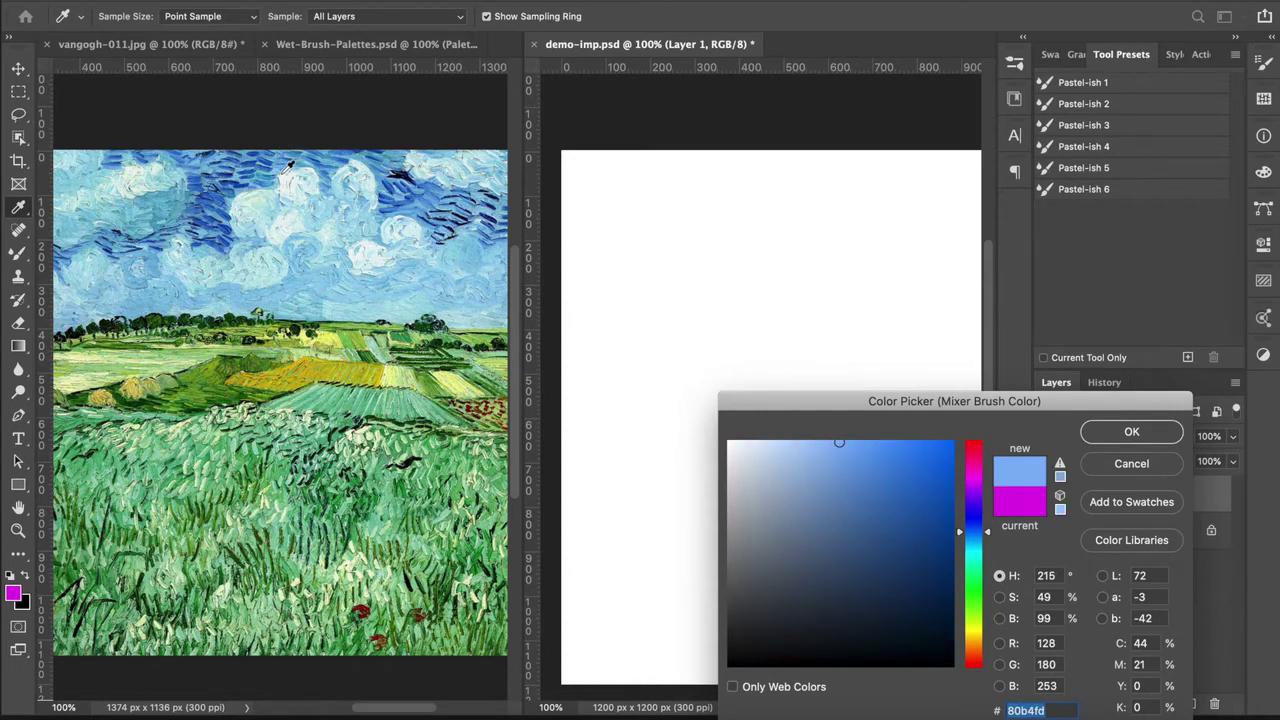
click(250, 173)
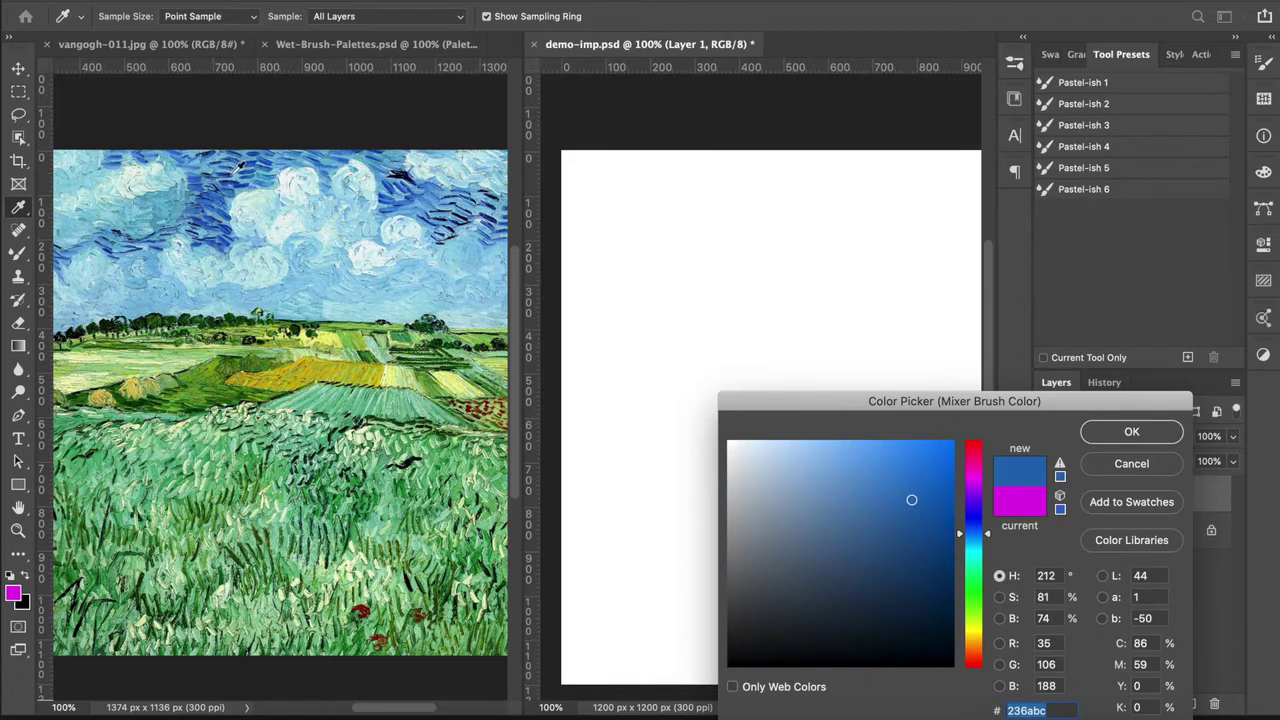
click(1121, 432)
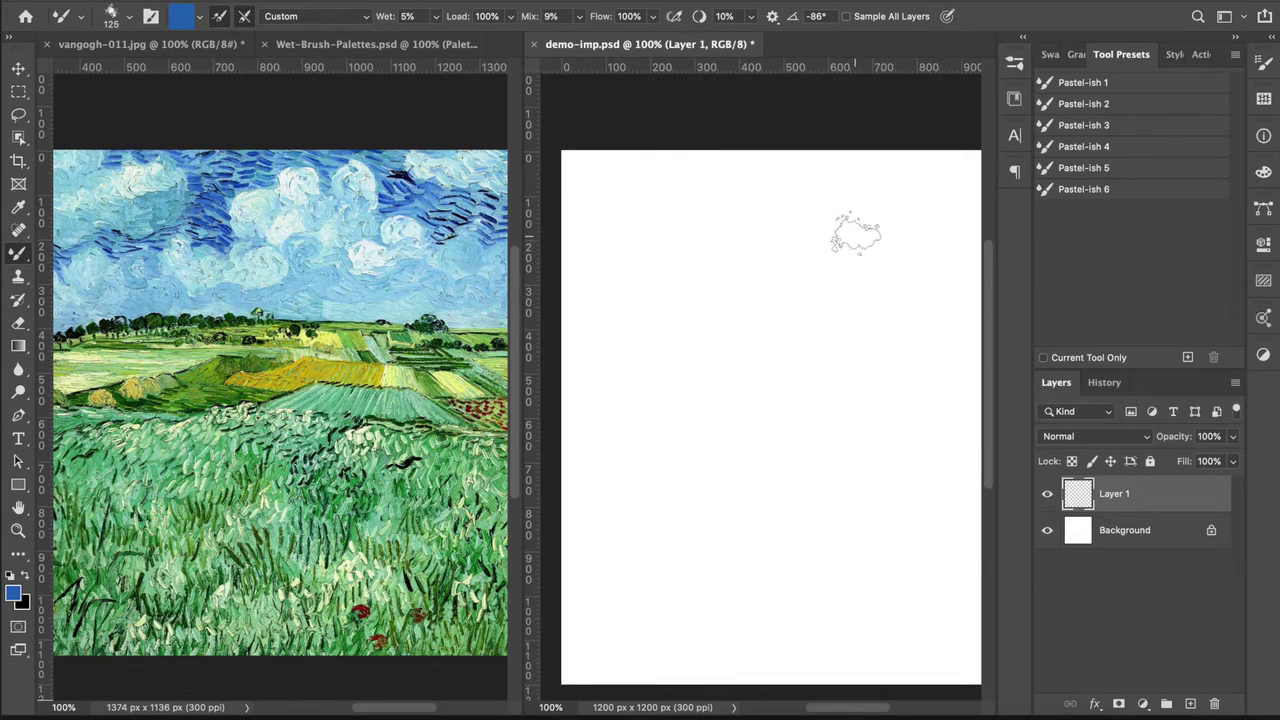
Step: Paint two zigzag strokes on Layer 1 of demo-imp.psd, one in solid blue and one with mixed blues sampled from the sky in vangogh-011.jpg
mouse_move(848, 229)
mouse_down()
mouse_move(808, 289)
mouse_move(857, 313)
mouse_move(855, 352)
mouse_move(801, 399)
mouse_move(850, 411)
mouse_move(878, 447)
mouse_move(806, 498)
mouse_move(851, 516)
mouse_move(870, 547)
mouse_move(818, 602)
mouse_up()
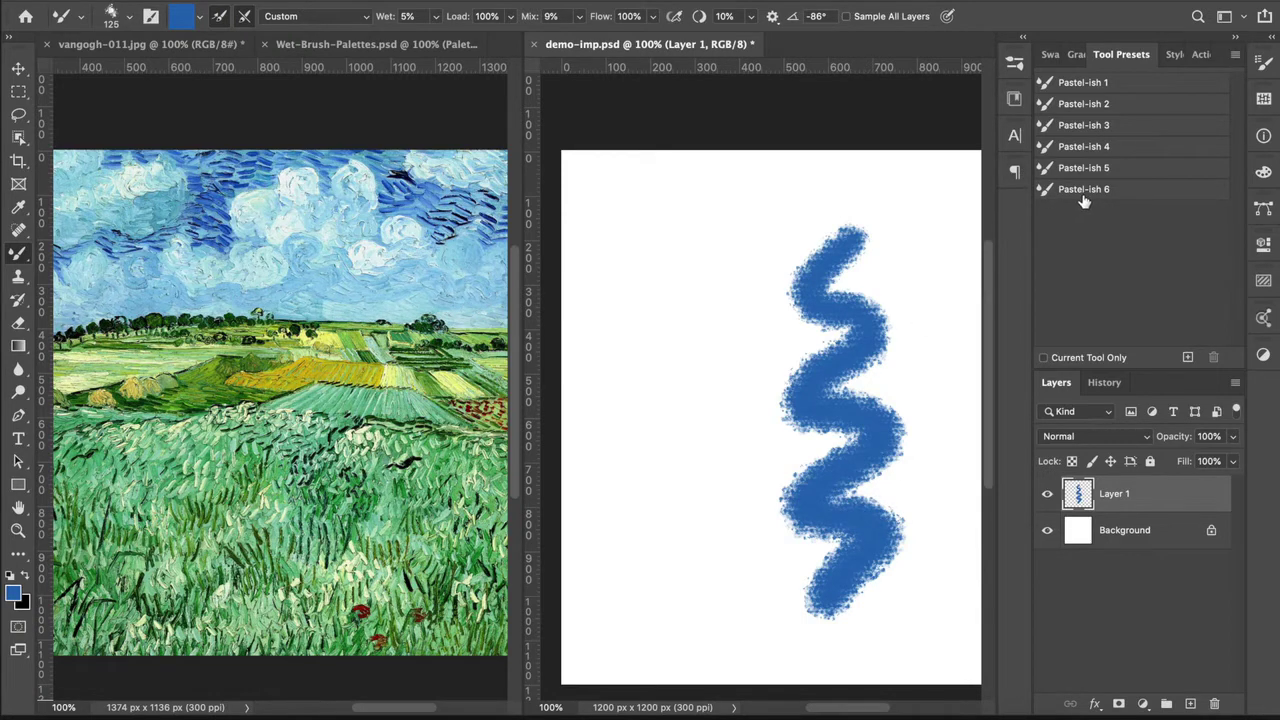
click(262, 148)
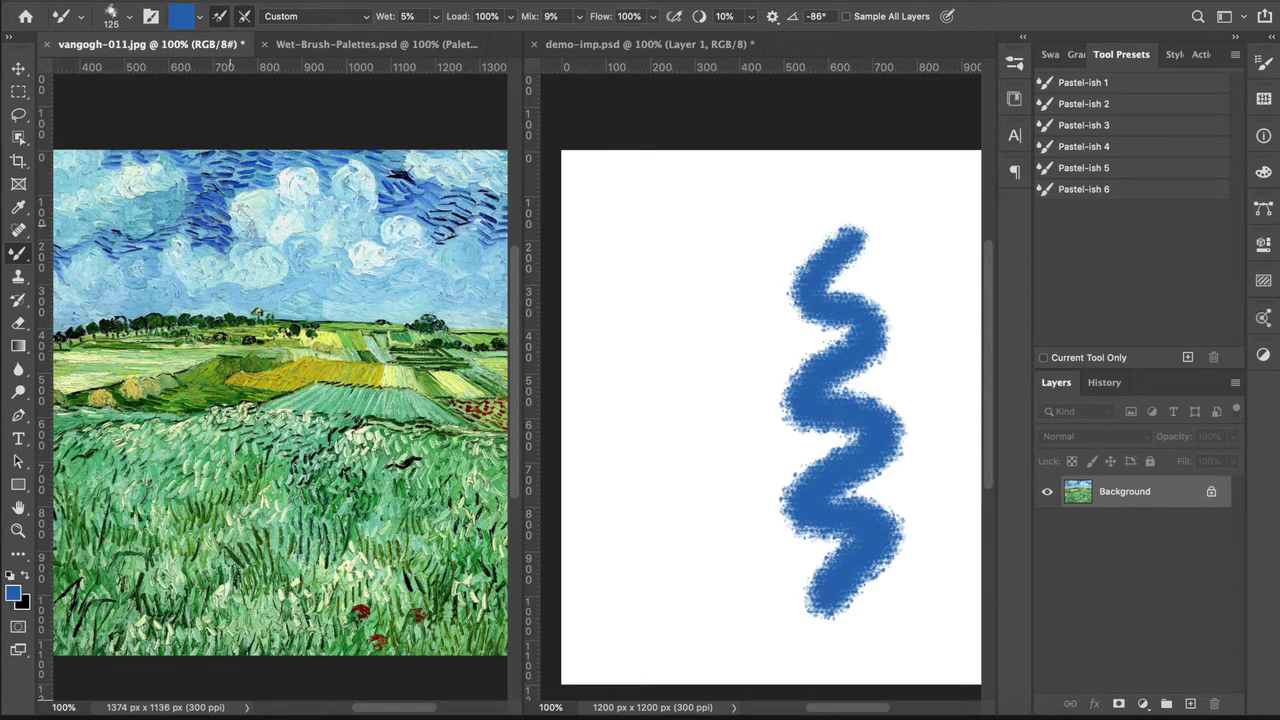
alt+click(230, 222)
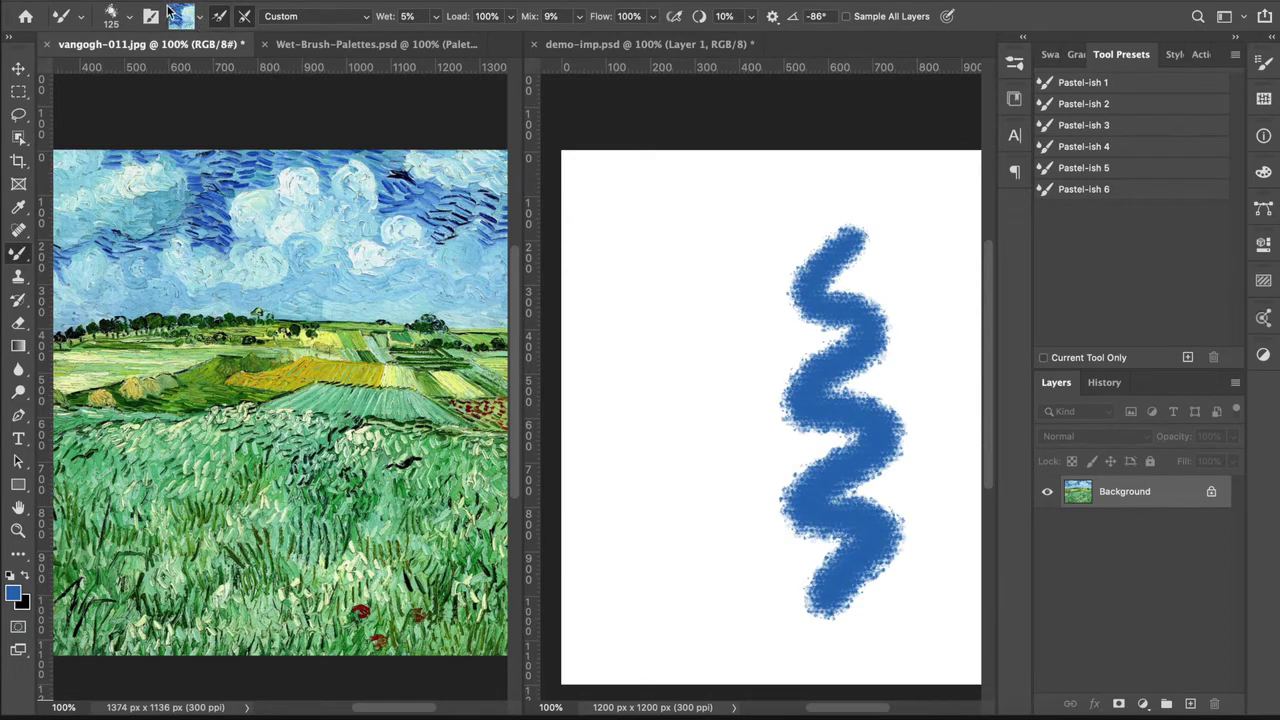
click(652, 114)
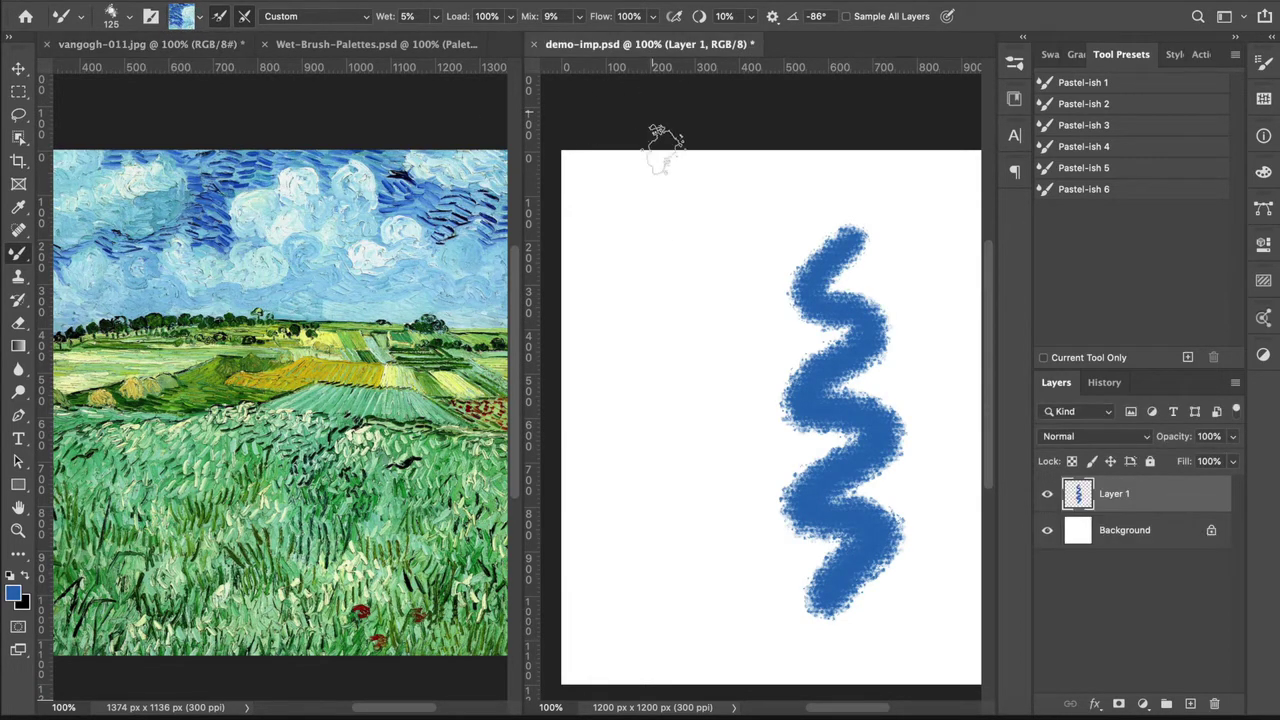
mouse_move(675, 228)
mouse_down()
mouse_move(622, 309)
mouse_move(691, 302)
mouse_move(652, 355)
mouse_move(659, 387)
mouse_move(708, 394)
mouse_move(637, 471)
mouse_move(686, 458)
mouse_move(682, 503)
mouse_move(630, 543)
mouse_move(695, 537)
mouse_move(701, 571)
mouse_move(648, 652)
mouse_up()
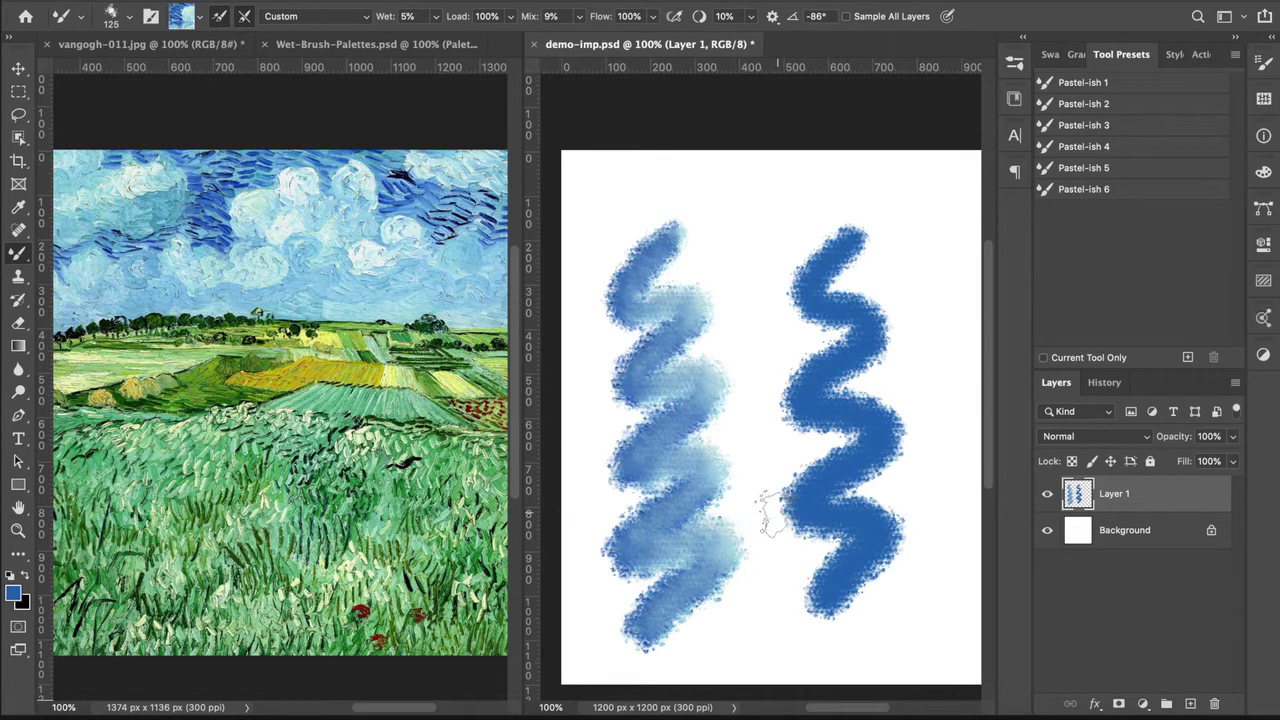
mouse_move(733, 527)
mouse_down()
mouse_move(716, 512)
mouse_move(722, 480)
mouse_up()
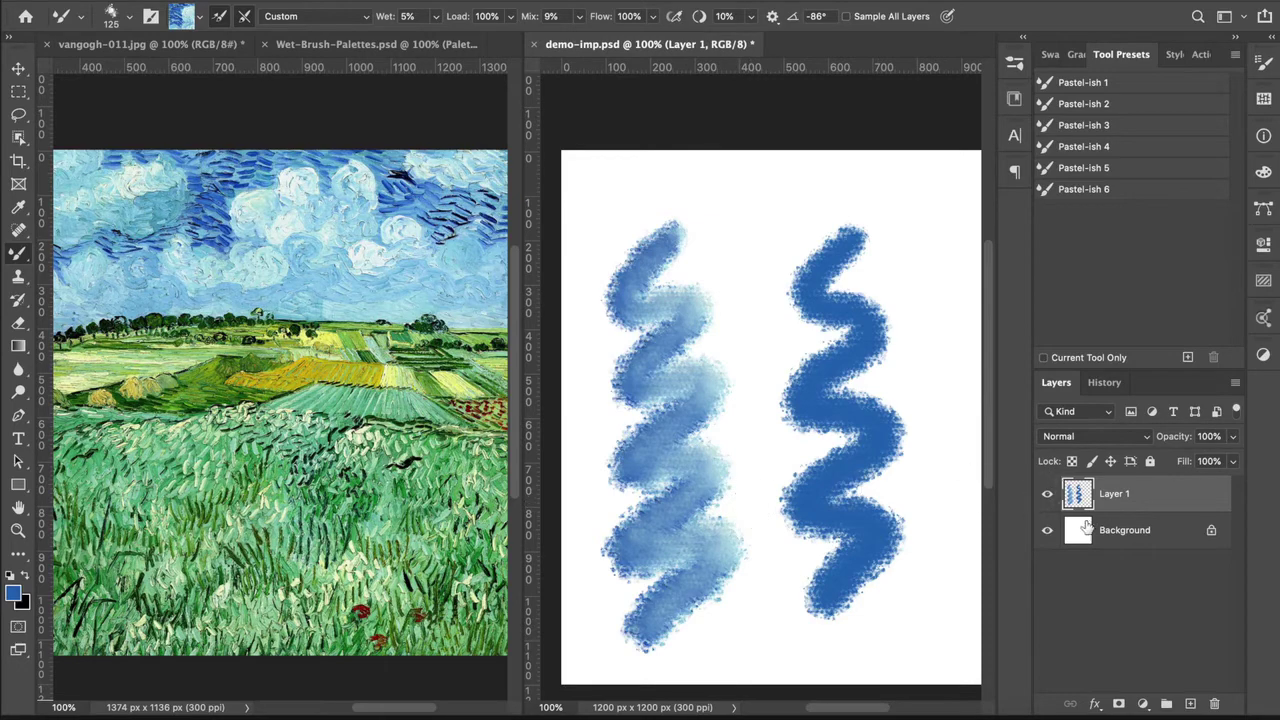
Step: Clear all the paint from Layer 1 and deselect
key(super+a)
key(Delete)
key(super+d)
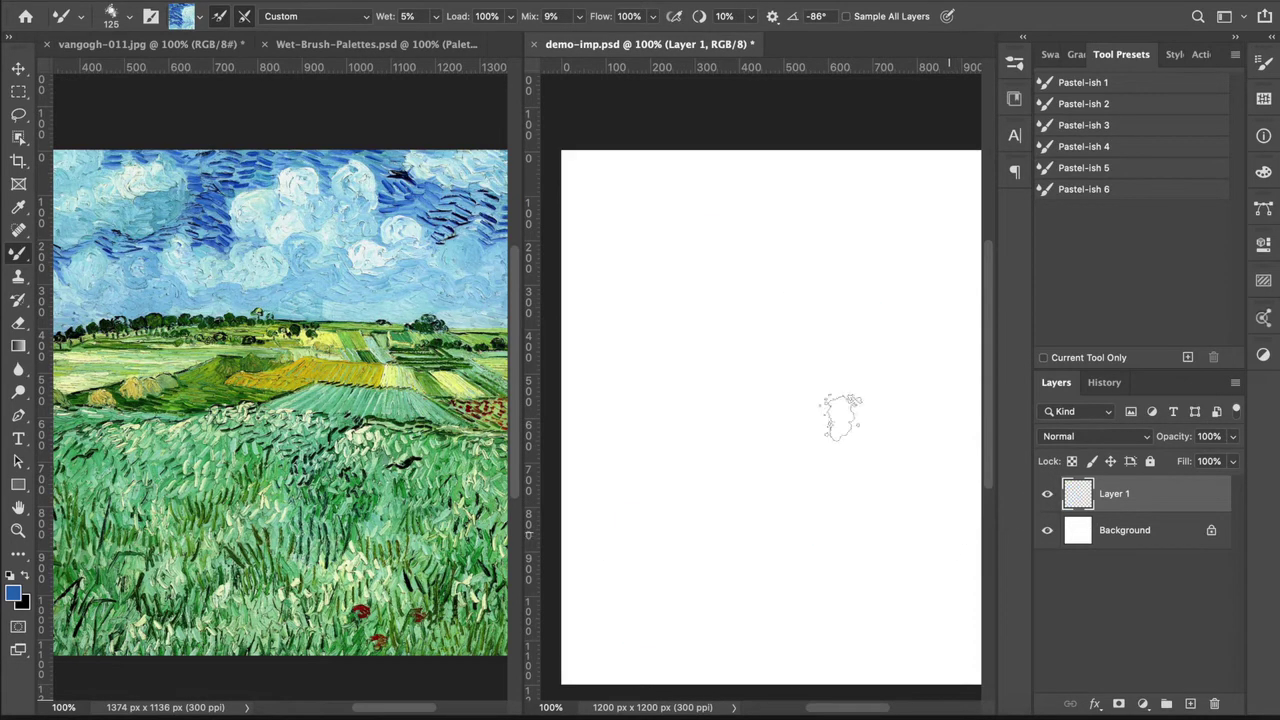
Step: Load the Mixer Brush with colors sampled from PALETTE 023 in Wet-Brush-Palettes.psd and paint a stroke down Layer 1 of demo-imp.psd
click(340, 44)
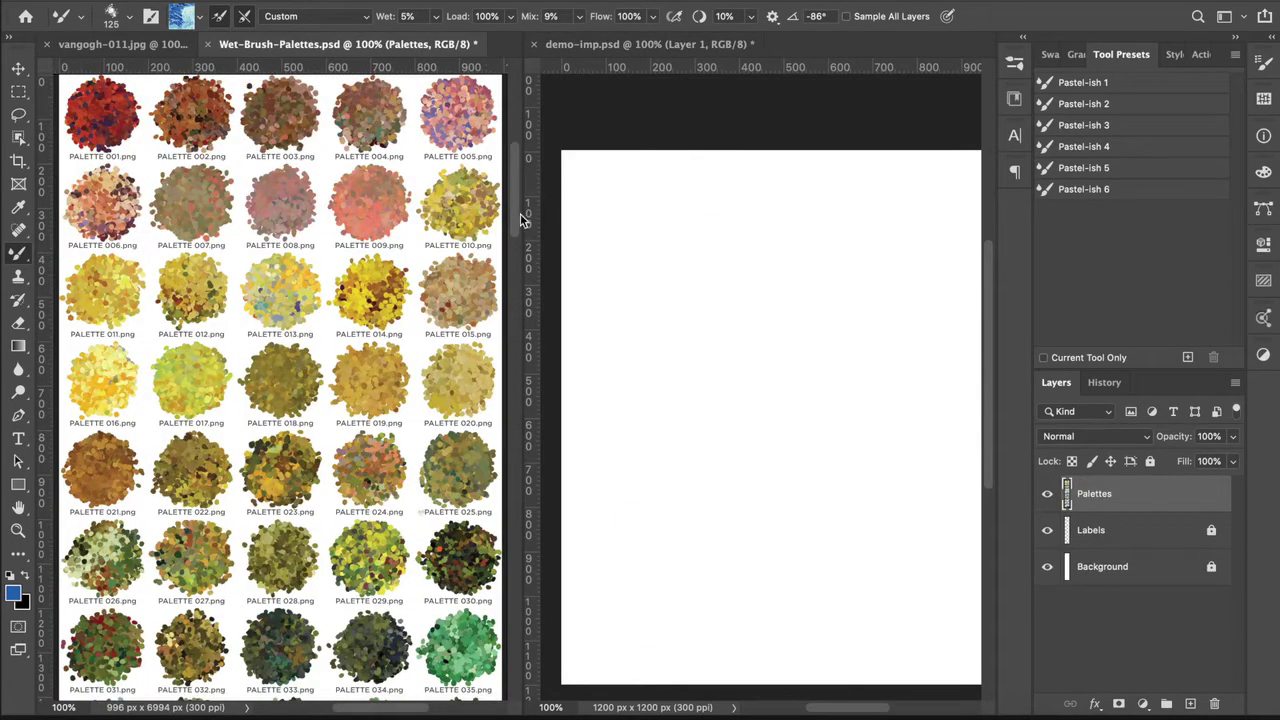
scroll(518, 207, up, 3)
scroll(516, 230, down, 5)
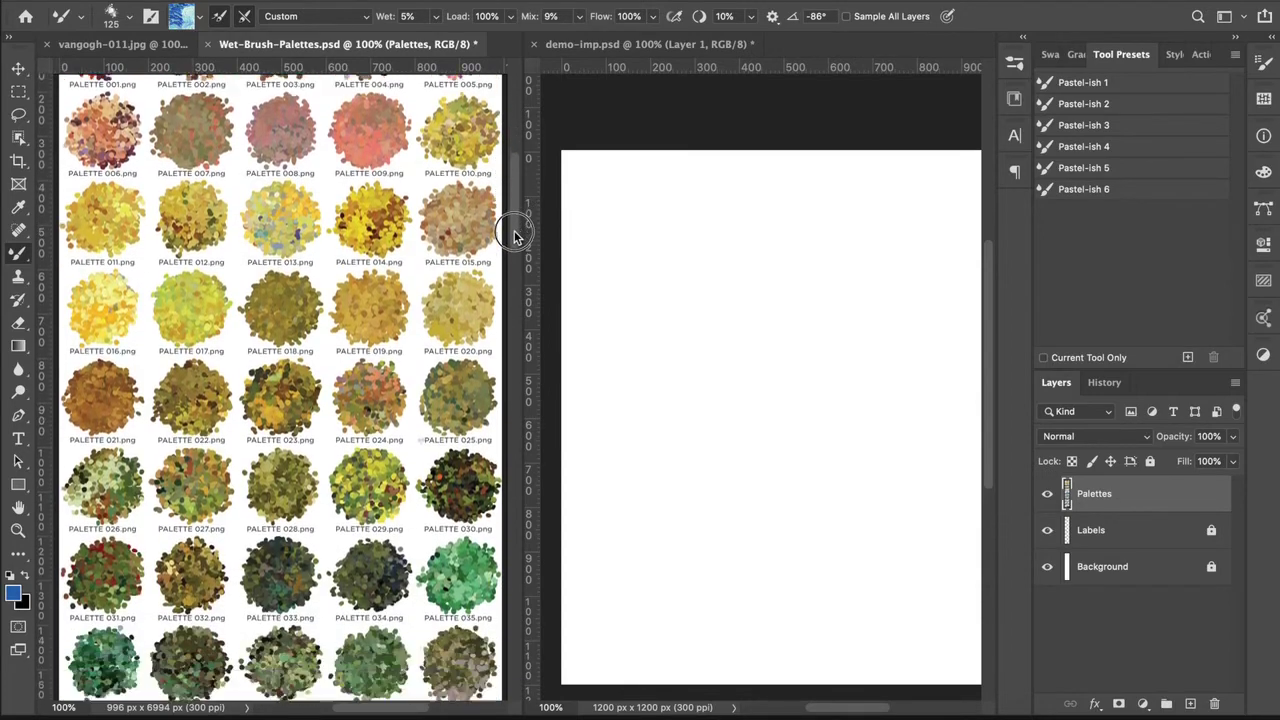
scroll(511, 272, down, 9)
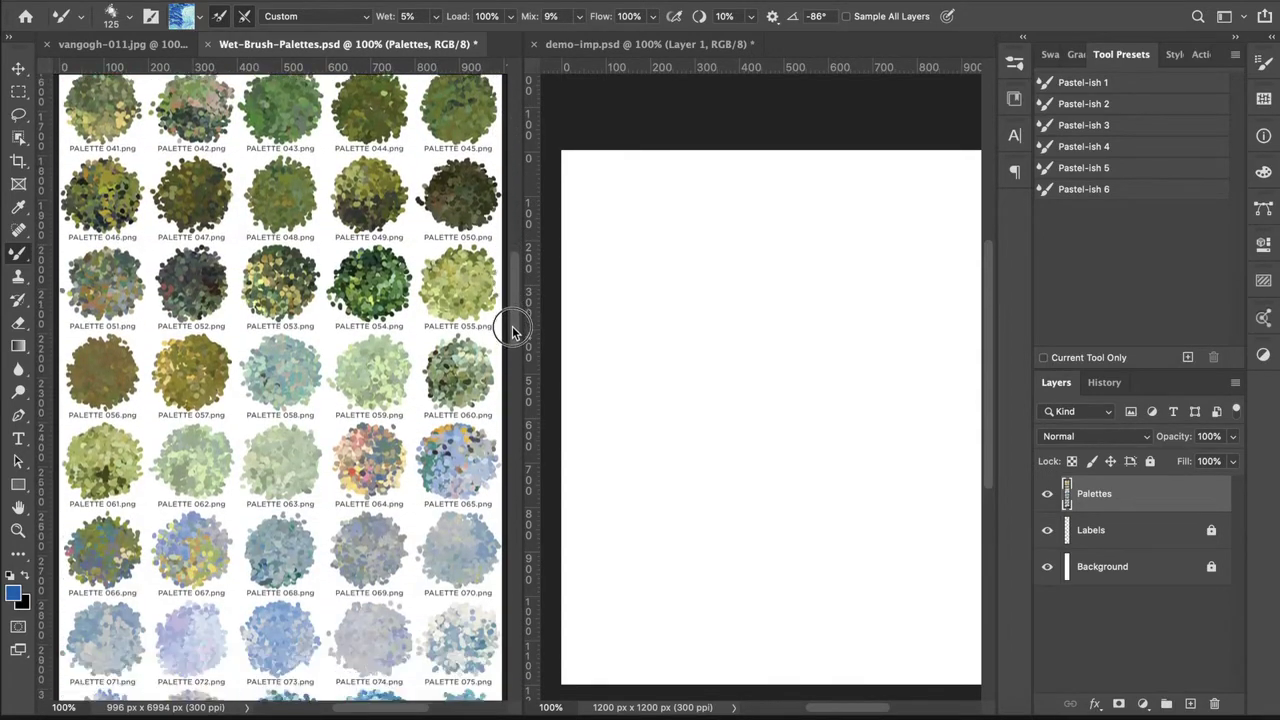
scroll(516, 300, up, 10)
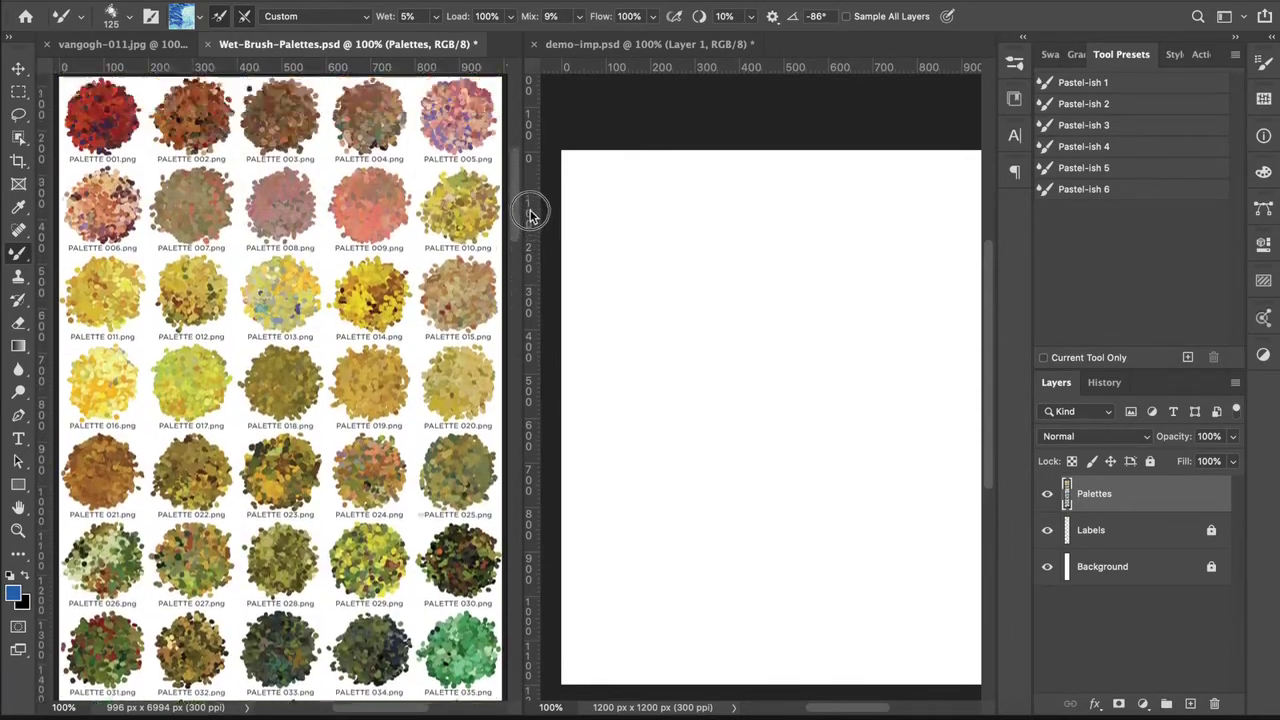
scroll(531, 208, down, 2)
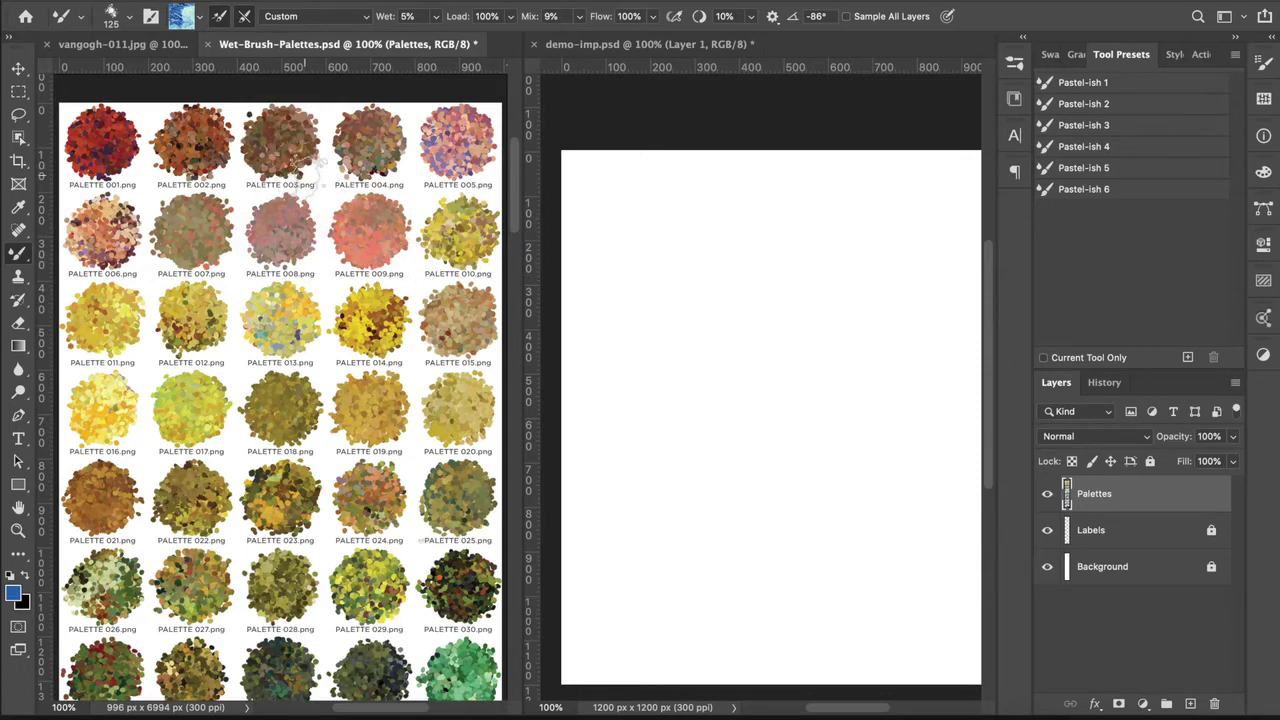
scroll(508, 212, down, 5)
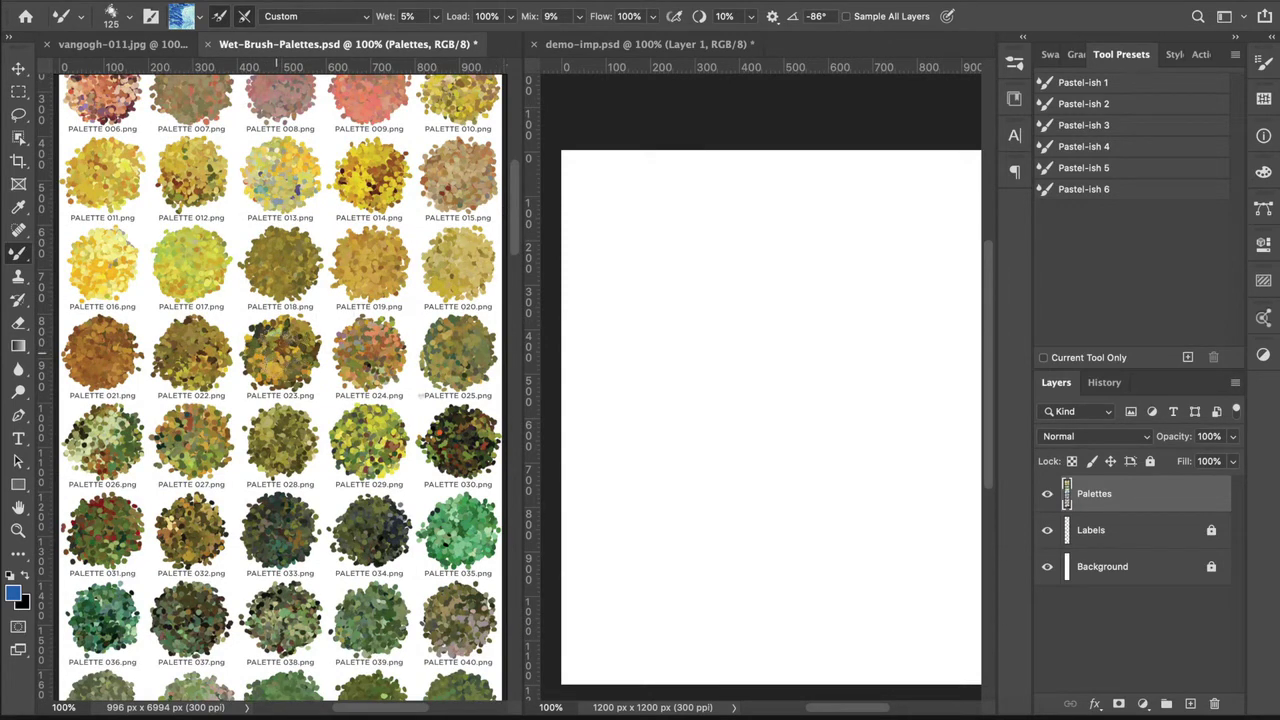
alt+click(274, 354)
click(728, 115)
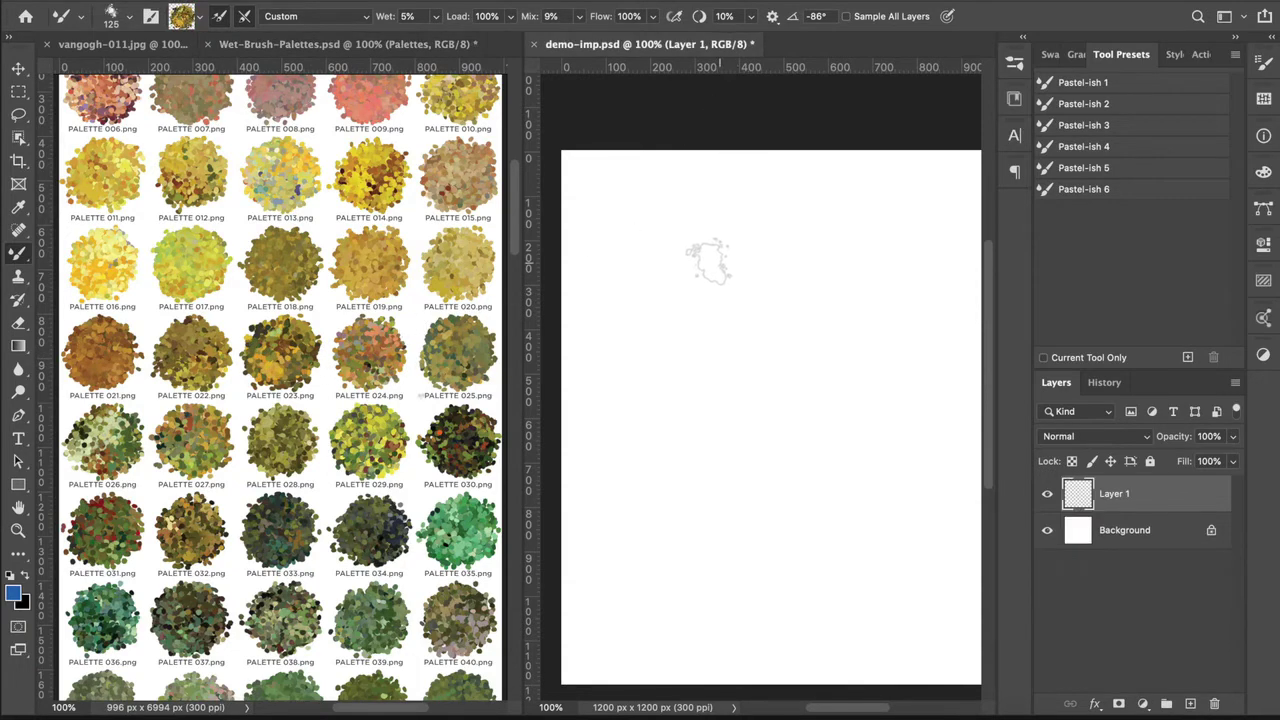
mouse_move(690, 224)
mouse_down()
mouse_move(657, 297)
mouse_move(725, 292)
mouse_move(660, 384)
mouse_move(705, 374)
mouse_move(742, 386)
mouse_move(671, 470)
mouse_move(750, 456)
mouse_move(704, 514)
mouse_move(705, 548)
mouse_up()
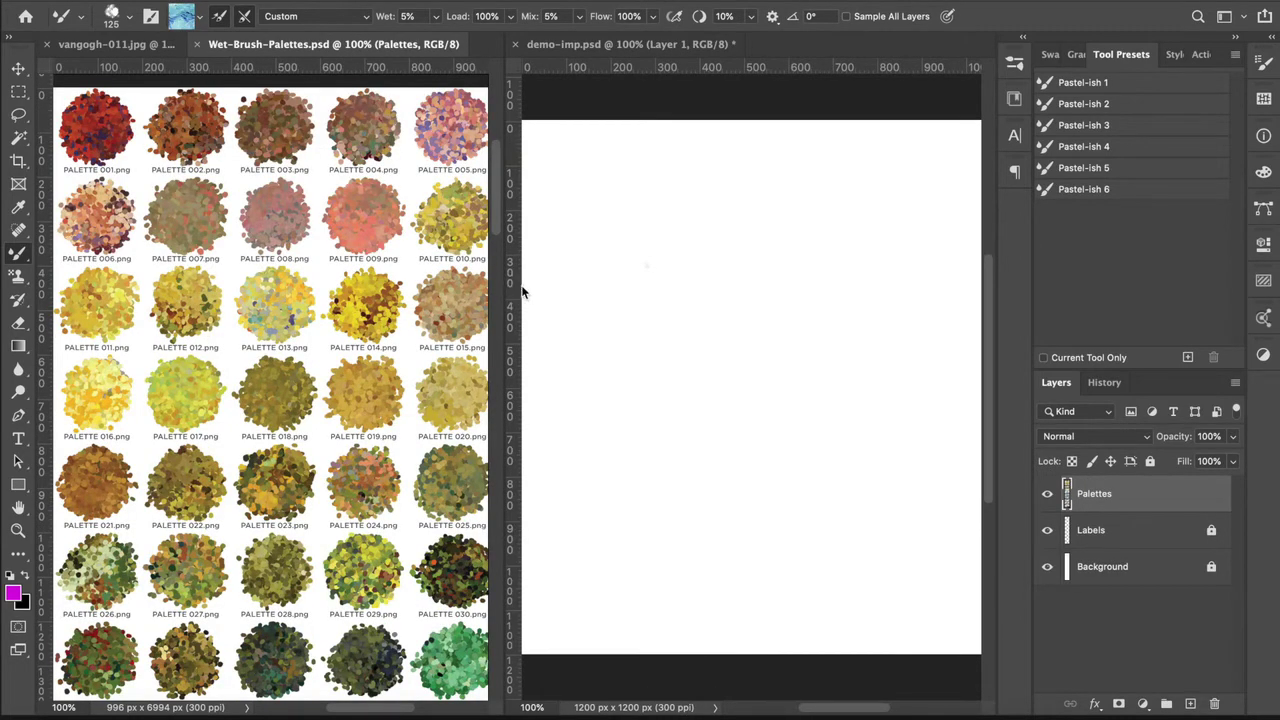
Step: Select the 125 px Pastel-ish 2 brush in the Pastel-ish-Brush-Sampler 3 group and load it with blues sampled from the sky in vangogh-011.jpg
click(90, 45)
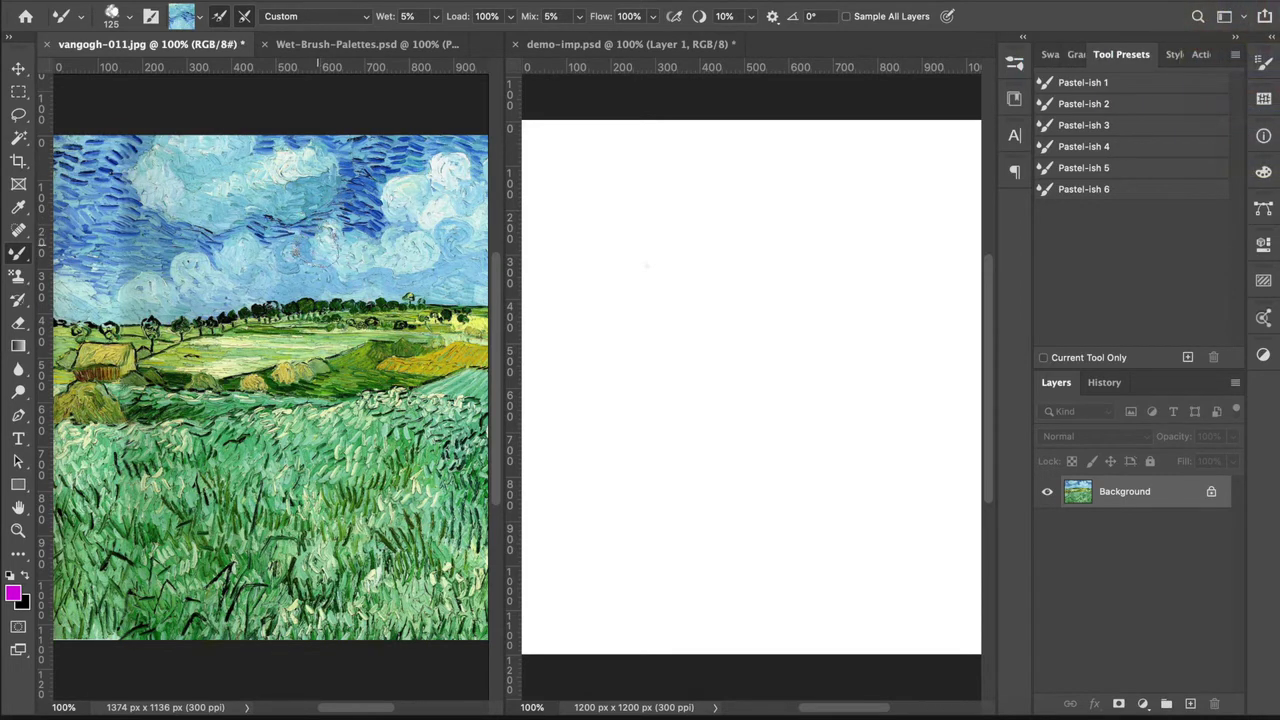
click(1014, 64)
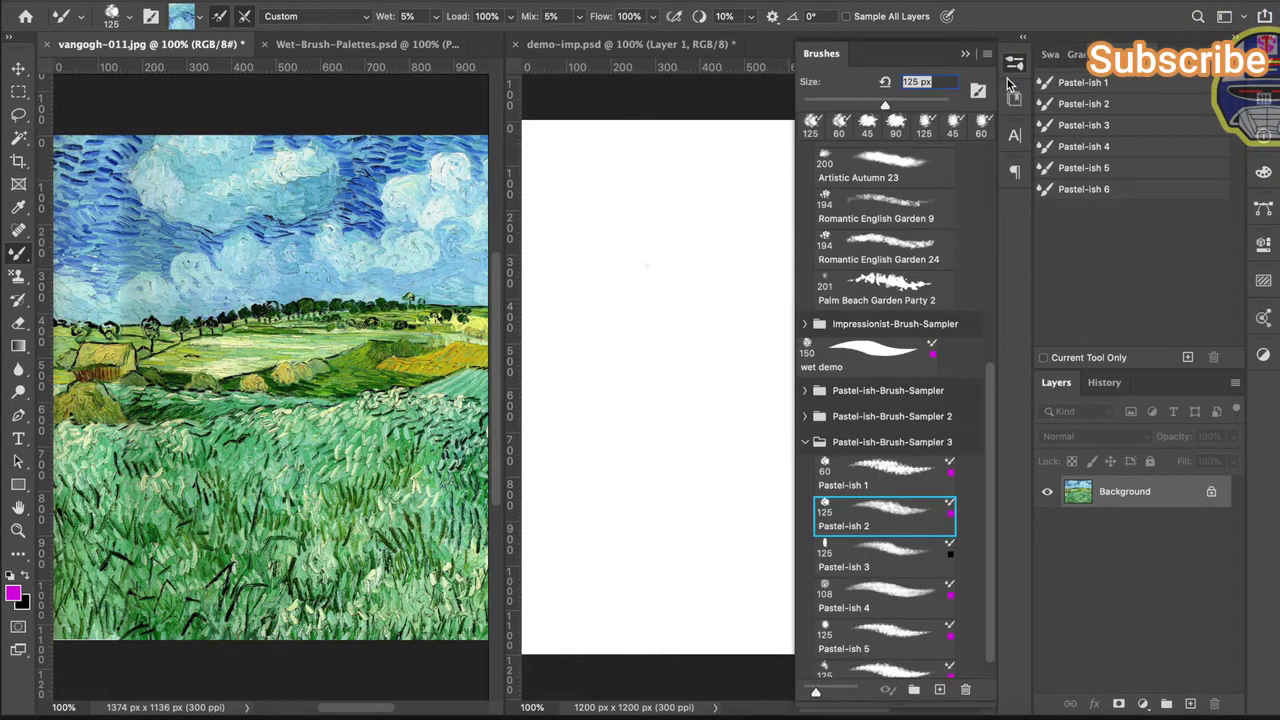
click(885, 516)
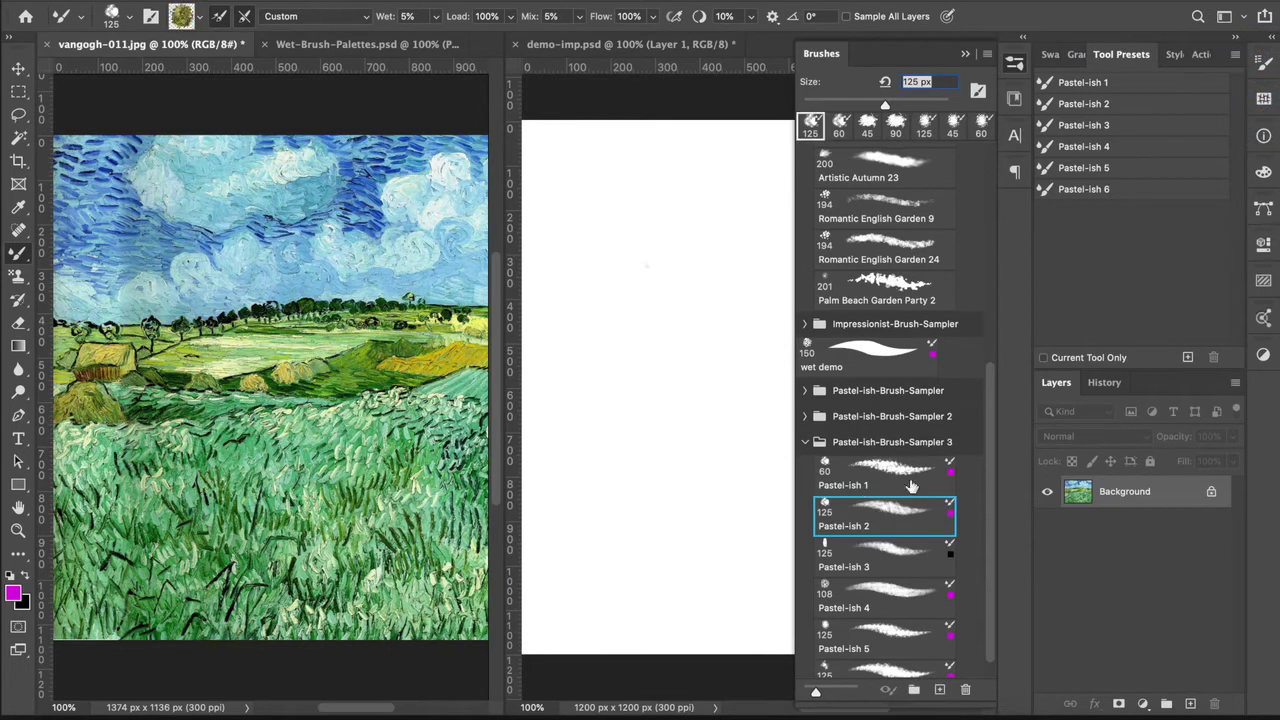
click(1014, 64)
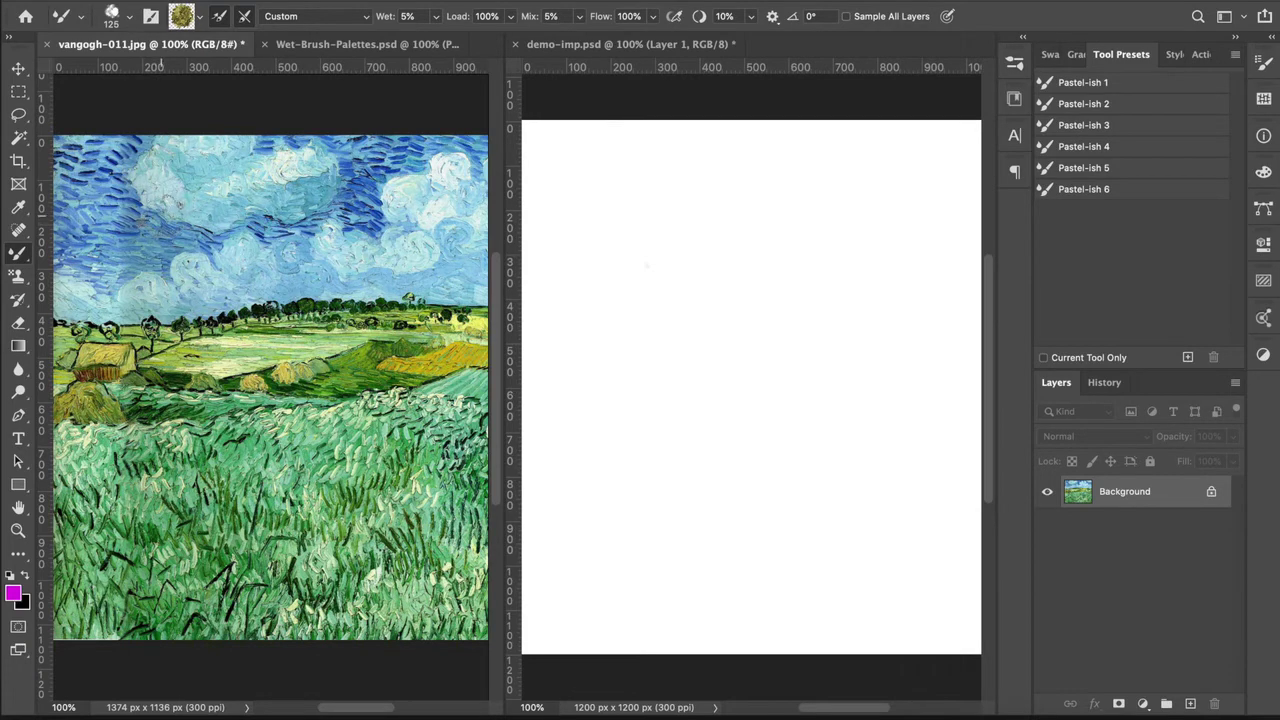
alt+click(277, 224)
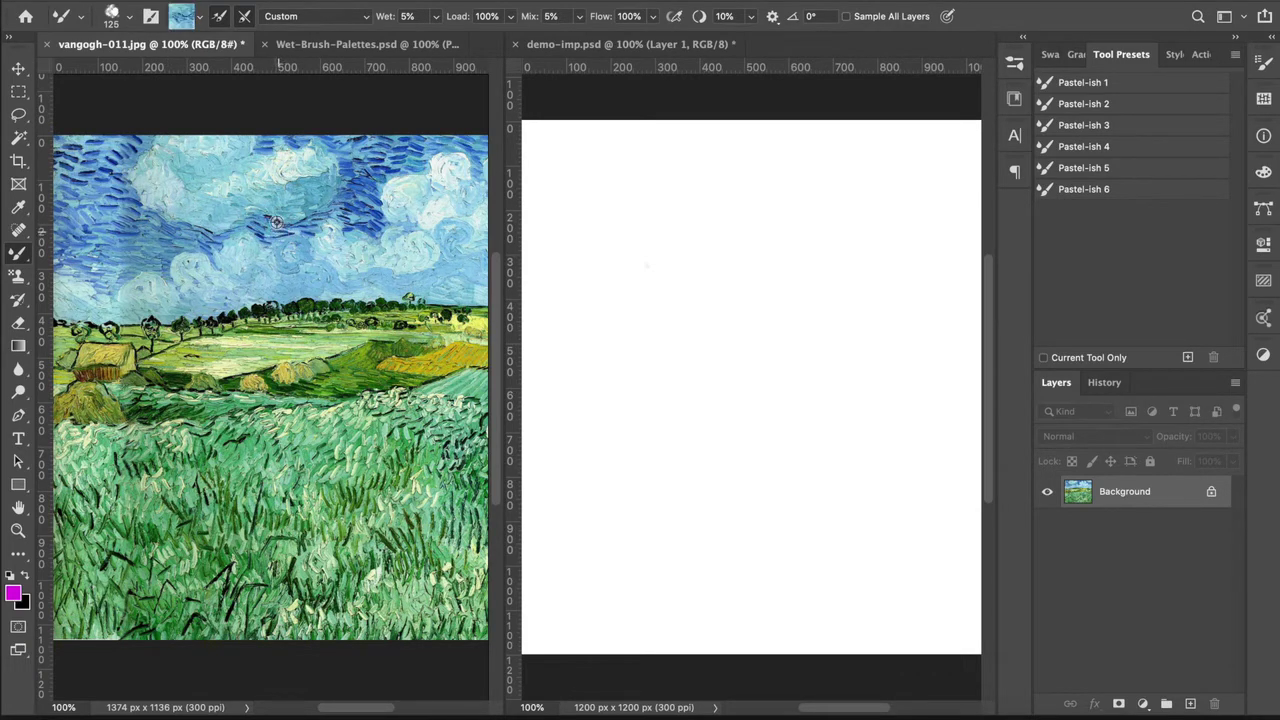
alt+click(222, 230)
alt+click(224, 220)
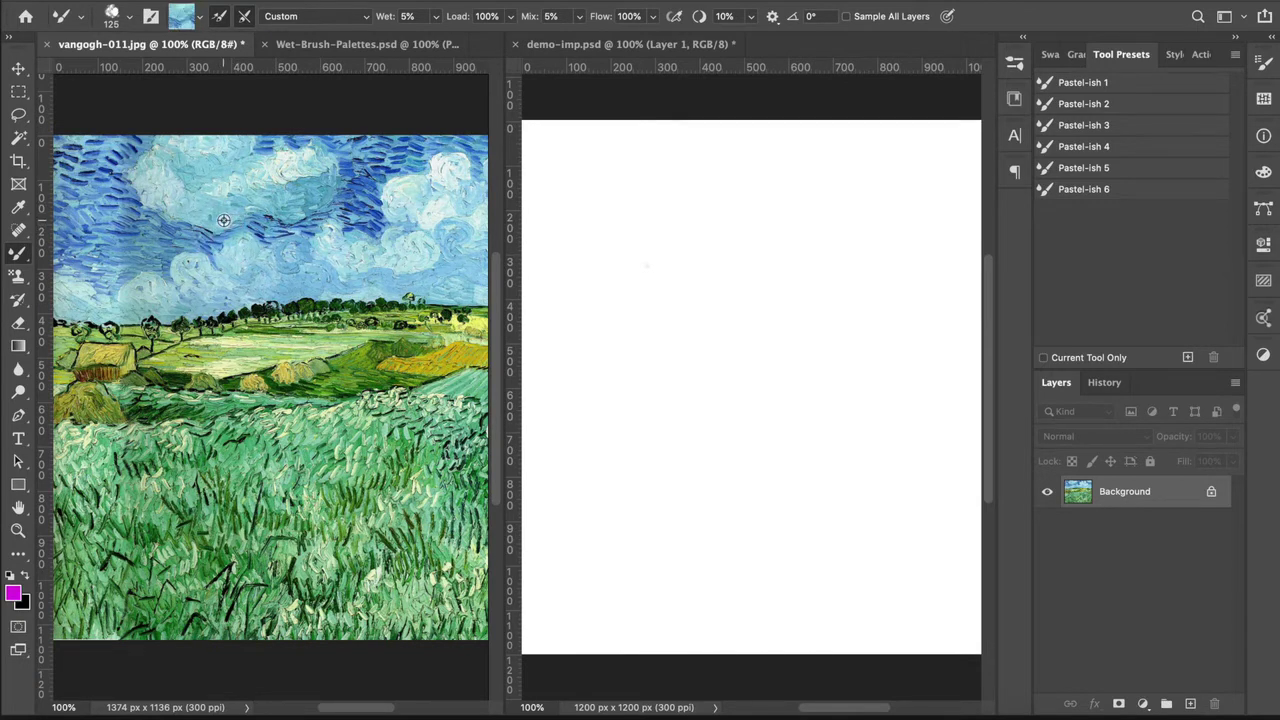
Step: Paint two test patches with the sampled sky blues on Layer 1 of demo-imp.psd and clear the layer
click(612, 150)
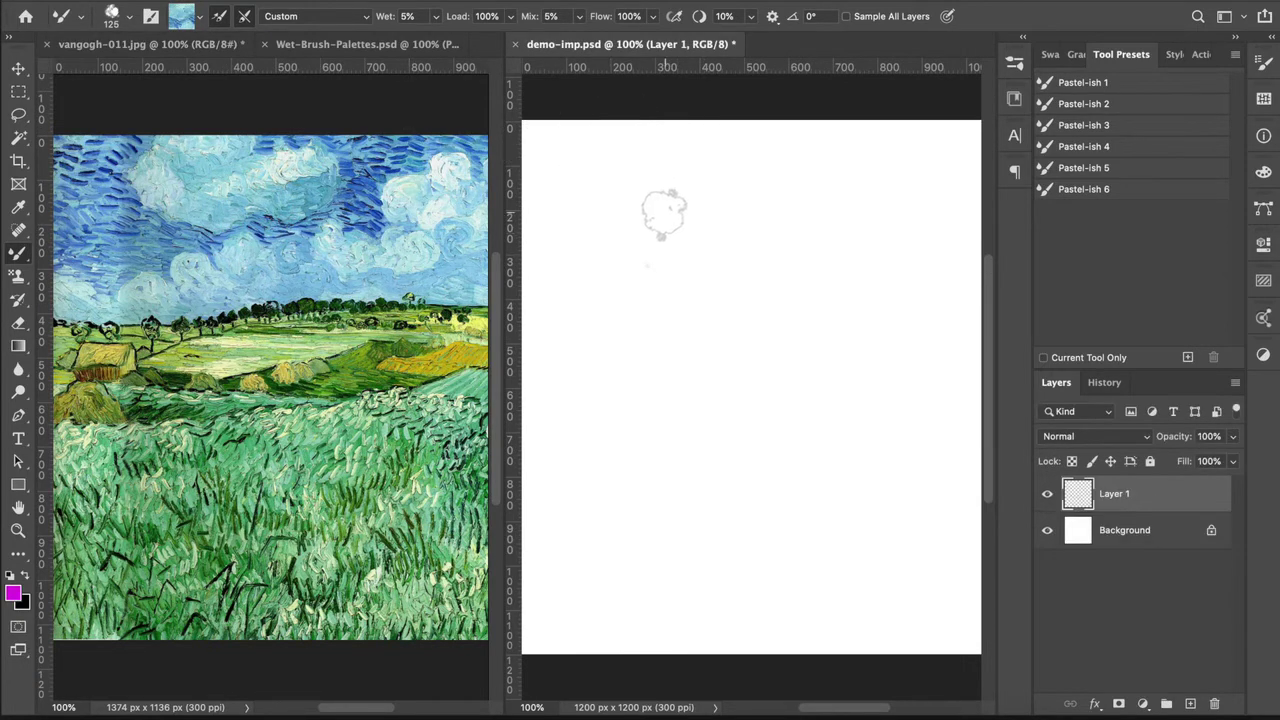
mouse_move(623, 240)
mouse_down()
mouse_move(653, 239)
mouse_move(659, 253)
mouse_move(627, 295)
mouse_move(721, 250)
mouse_move(644, 309)
mouse_move(709, 302)
mouse_move(684, 343)
mouse_move(718, 388)
mouse_up()
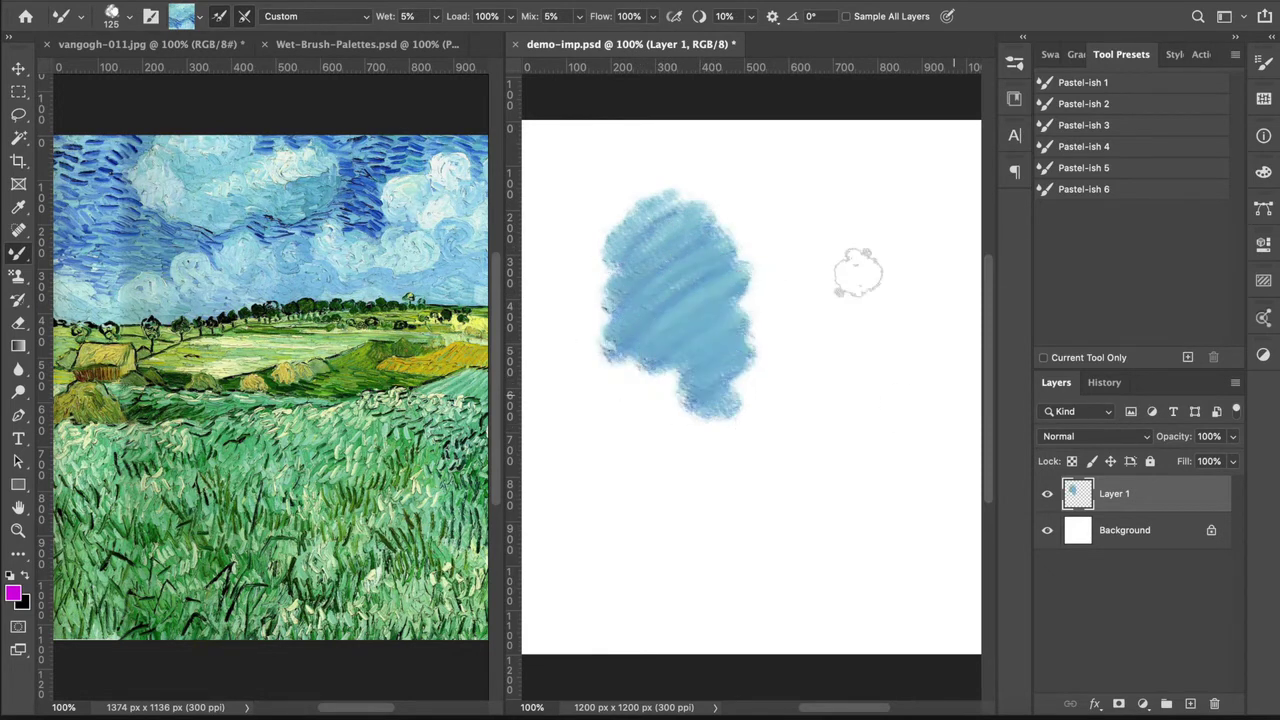
mouse_move(854, 205)
mouse_down()
mouse_move(809, 243)
mouse_move(888, 248)
mouse_move(798, 305)
mouse_move(897, 289)
mouse_move(880, 370)
mouse_up()
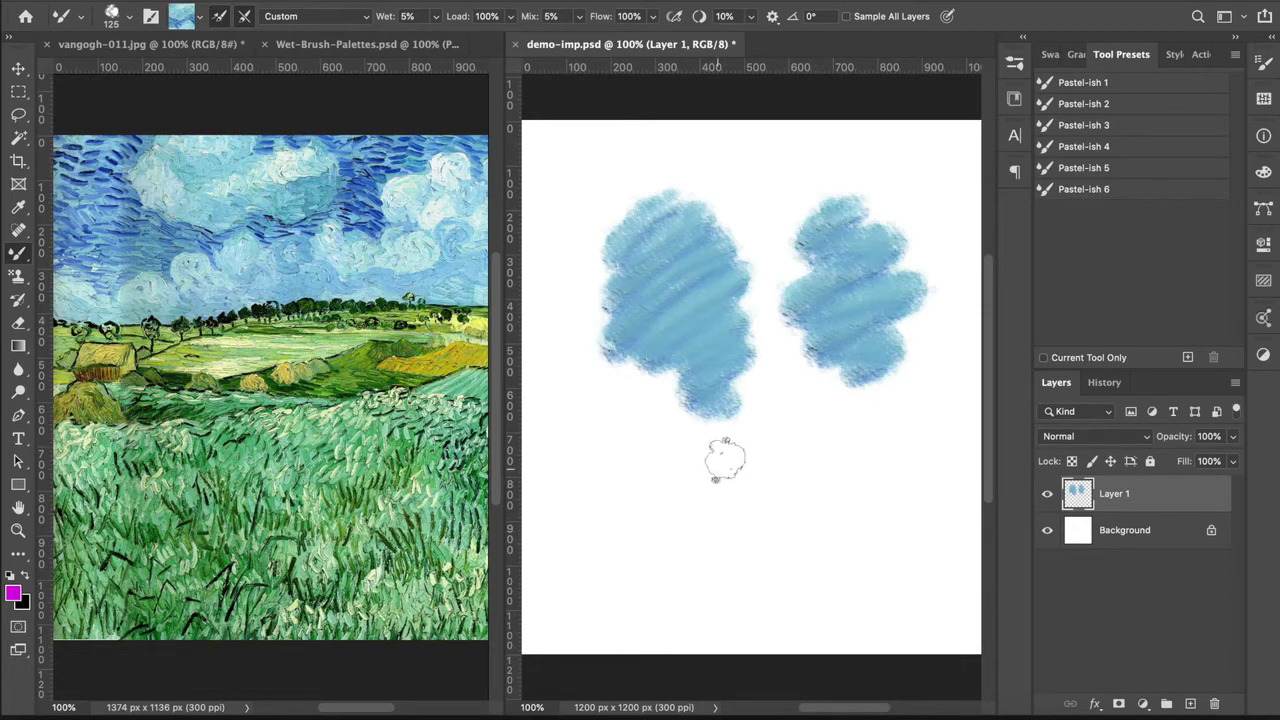
key(super+a)
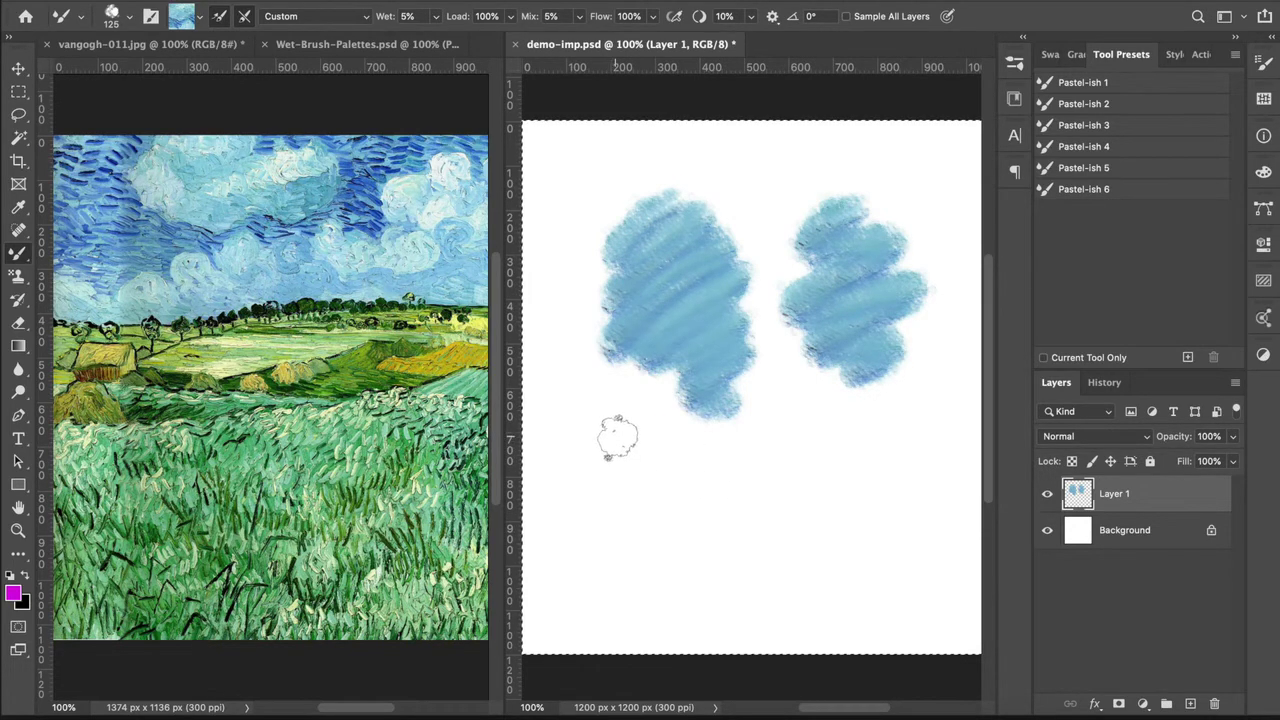
key(BackSpace)
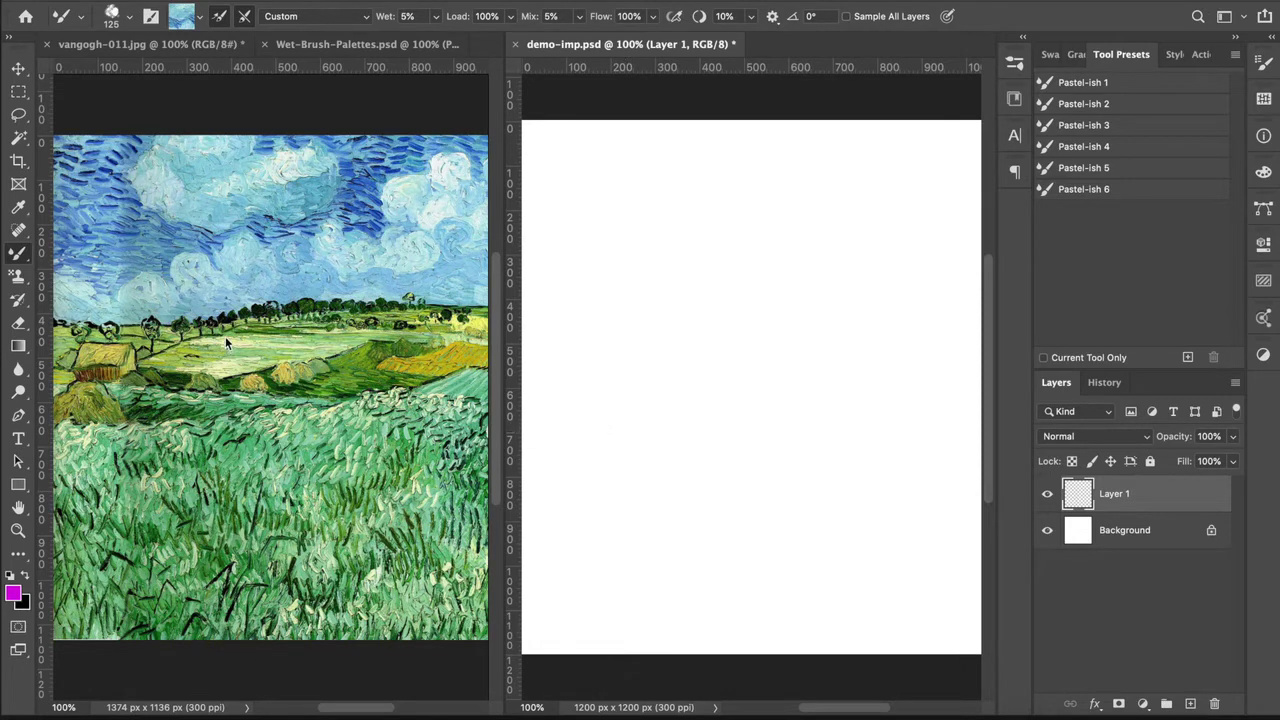
Step: Sample the field colors around the haystacks in vangogh-011.jpg and reduce the Mixer Brush size to 67 px
click(223, 226)
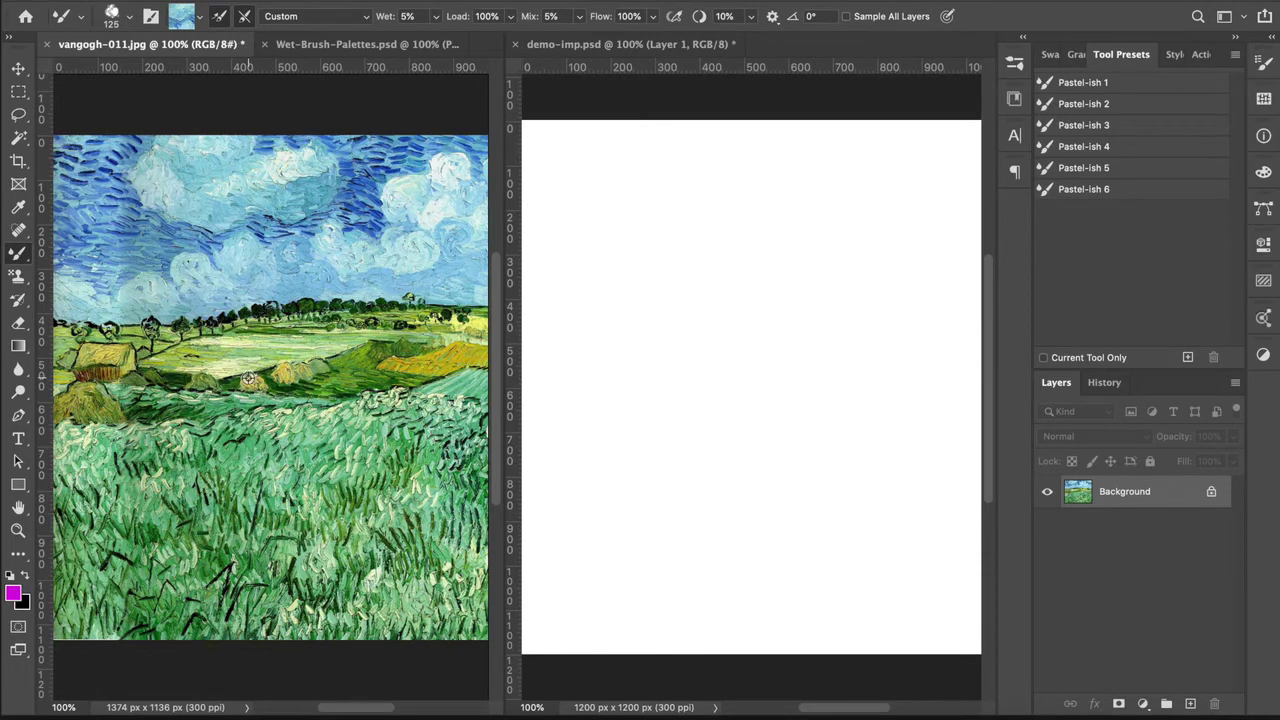
alt+click(248, 380)
key(bracketleft)
key(bracketleft)
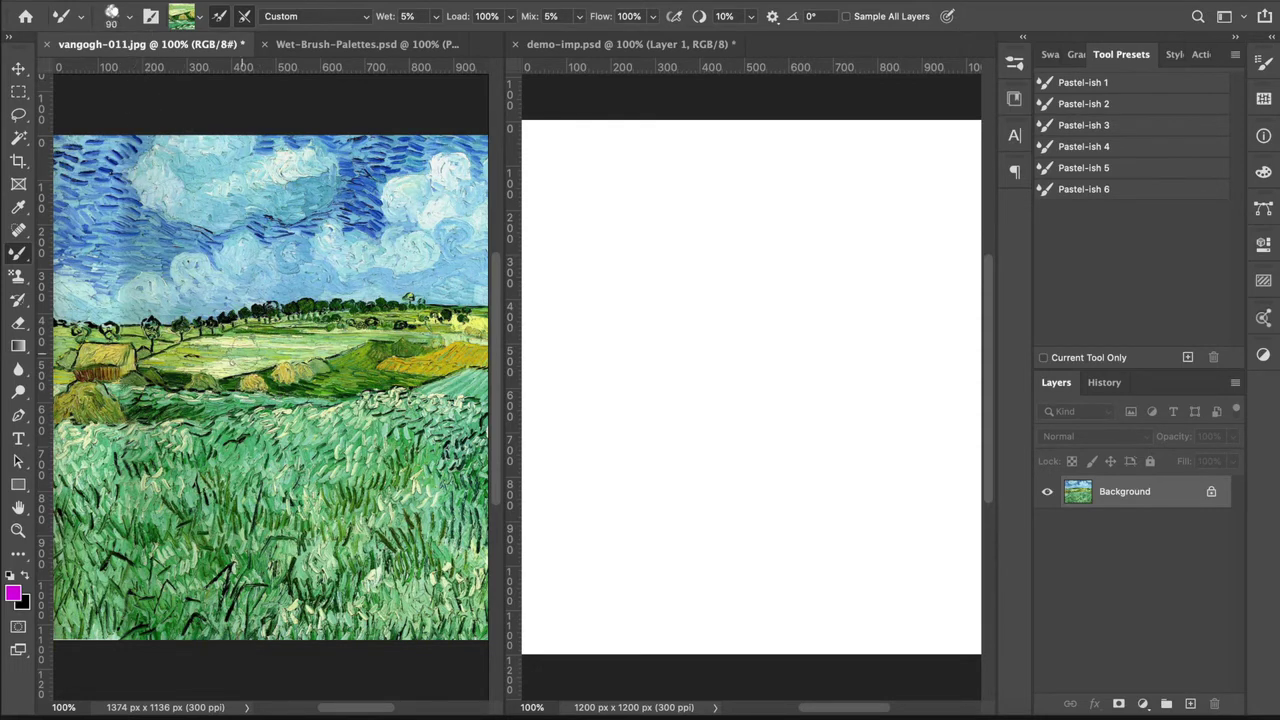
click(111, 17)
drag(146, 76, 137, 77)
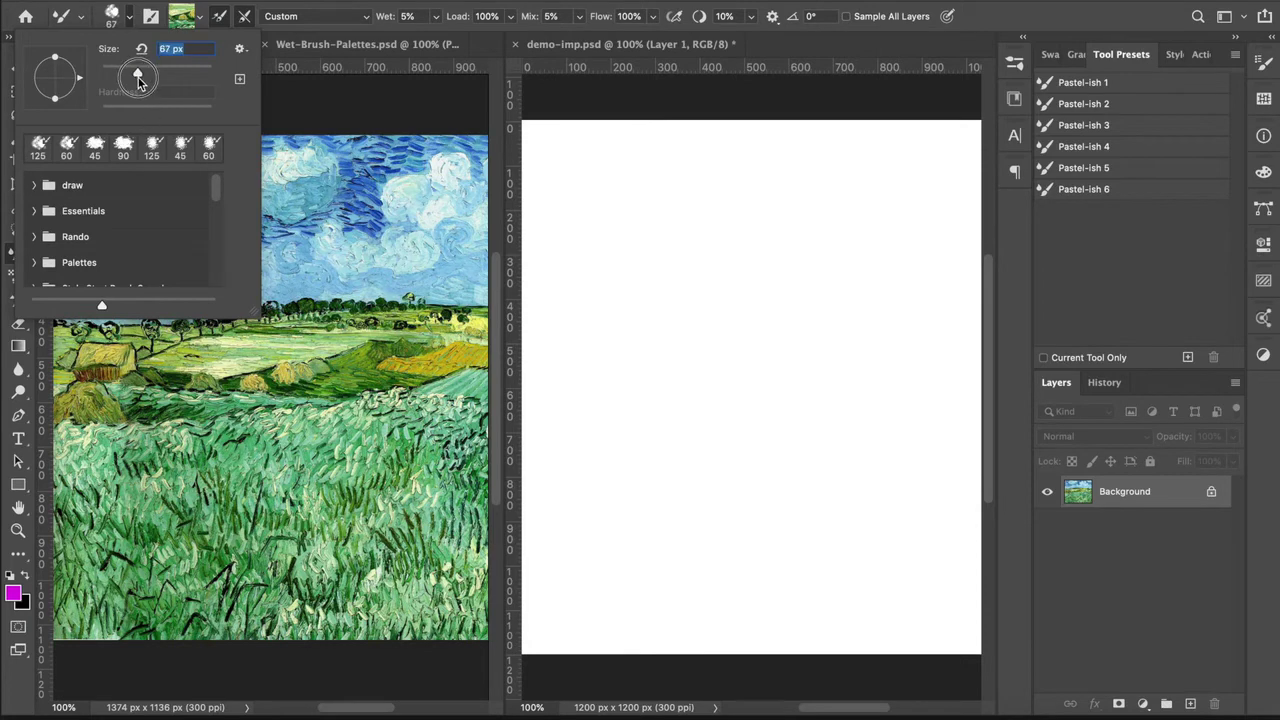
click(219, 6)
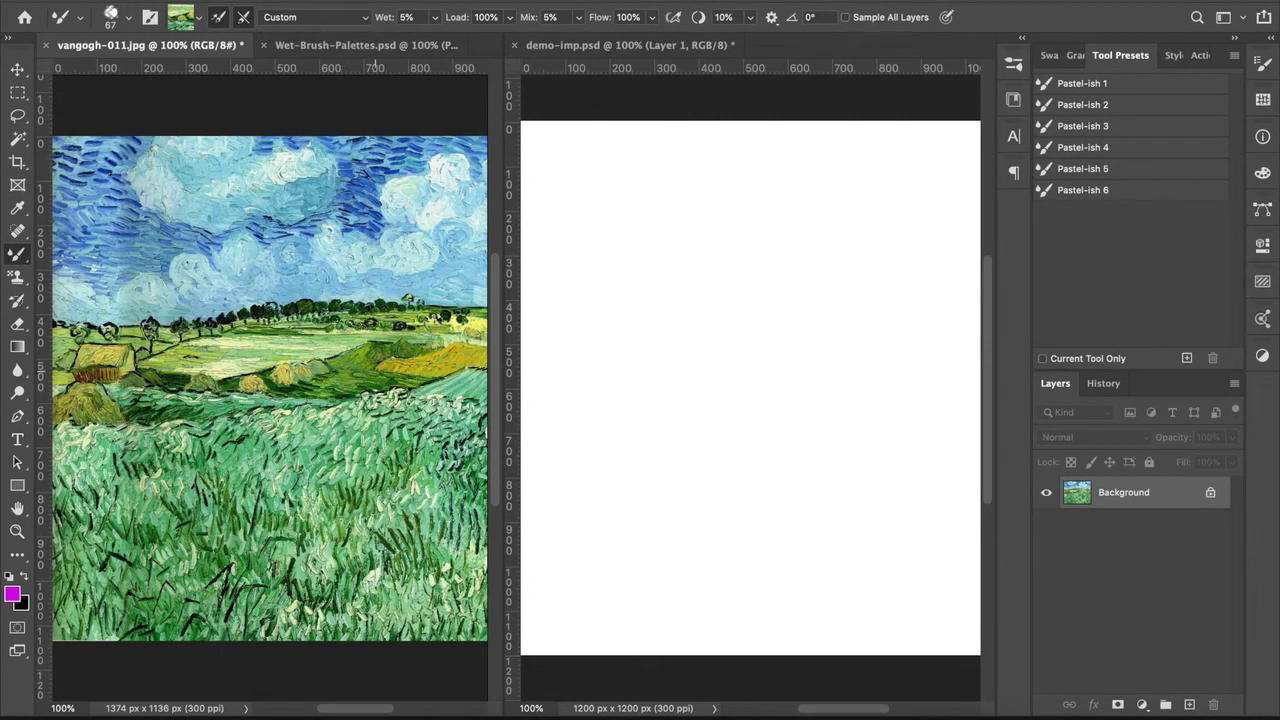
Step: Load the Mixer Brush with yellows and greens sampled from a small area of the golden field in vangogh-011.jpg and switch to demo-imp.psd
click(17, 531)
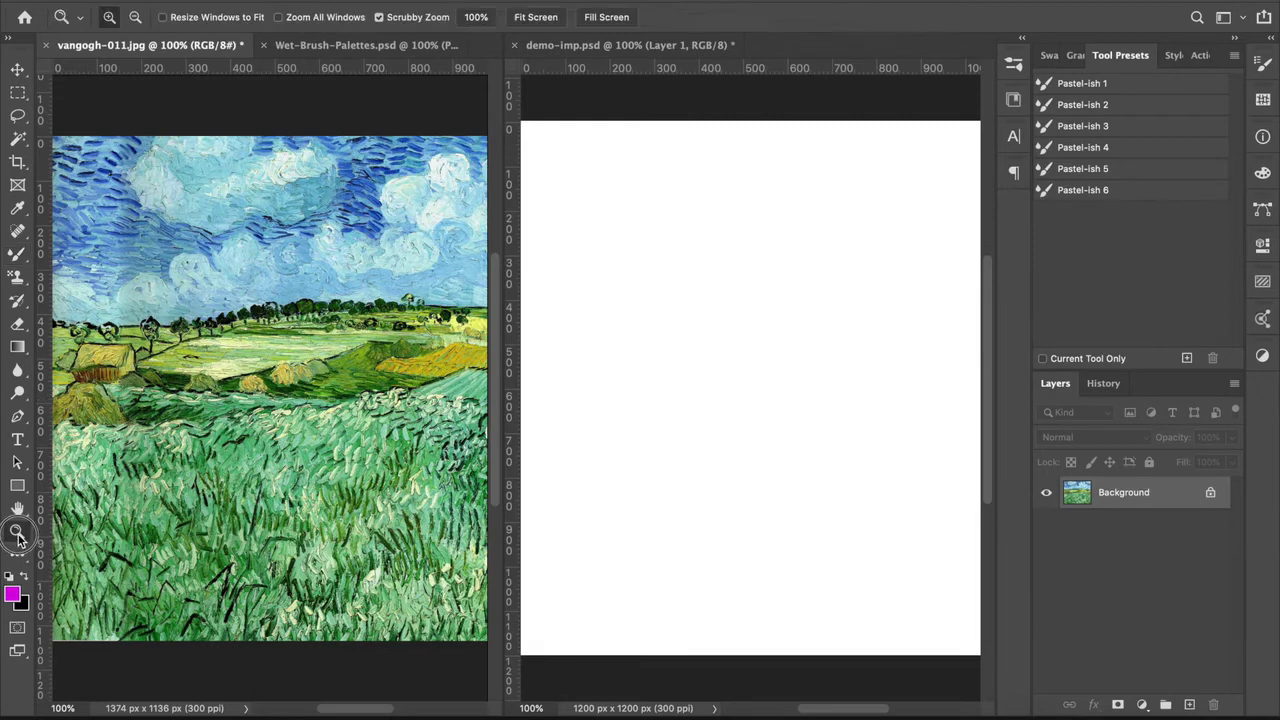
click(397, 367)
click(397, 367)
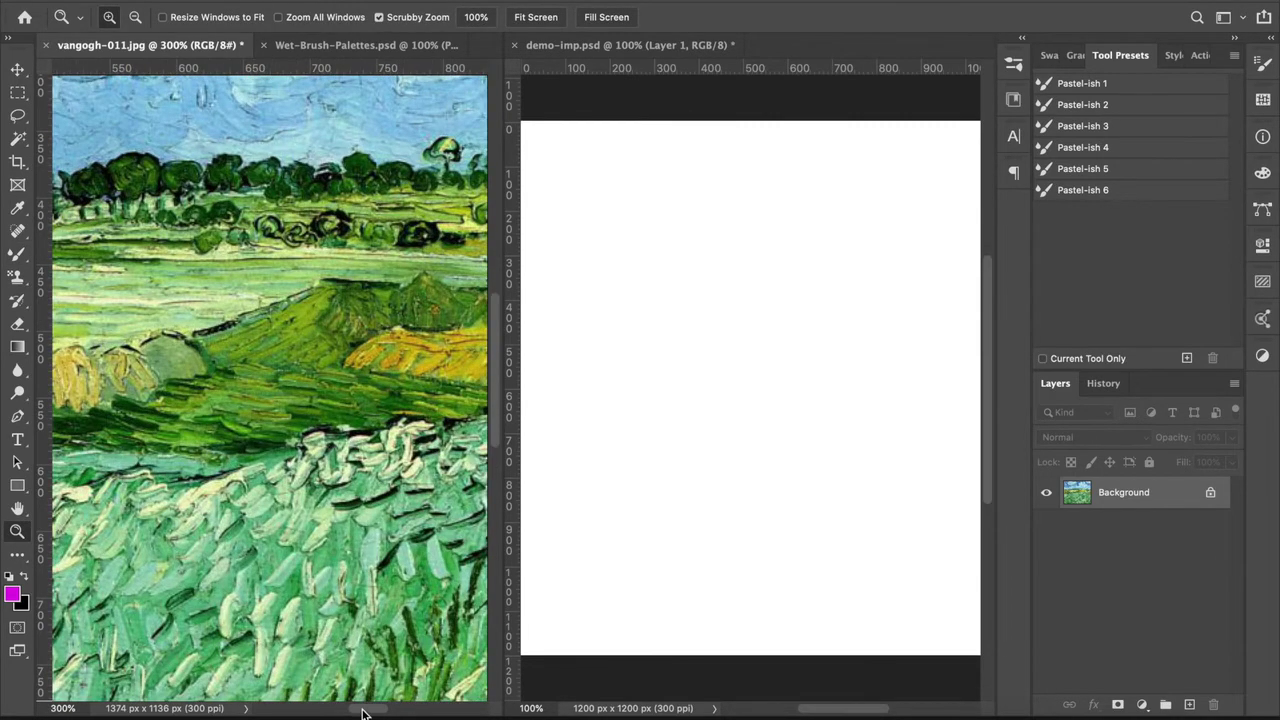
drag(363, 712, 383, 711)
click(17, 253)
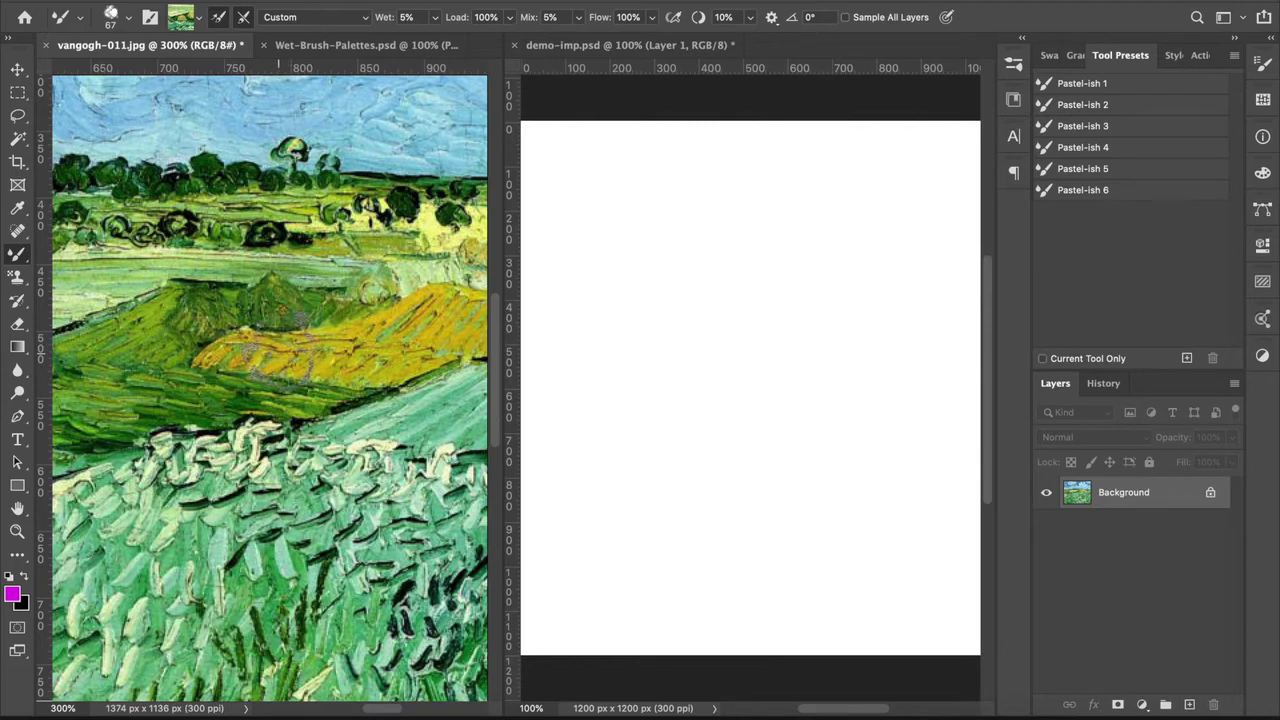
alt+click(276, 351)
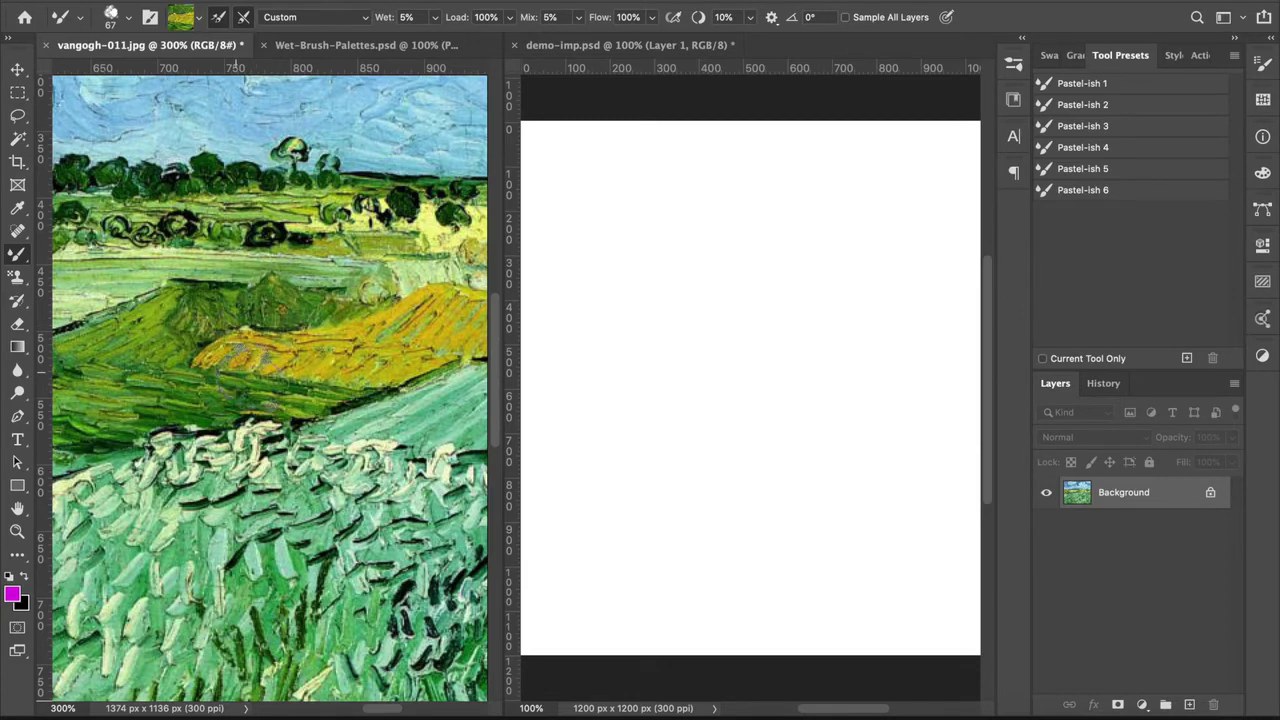
click(571, 45)
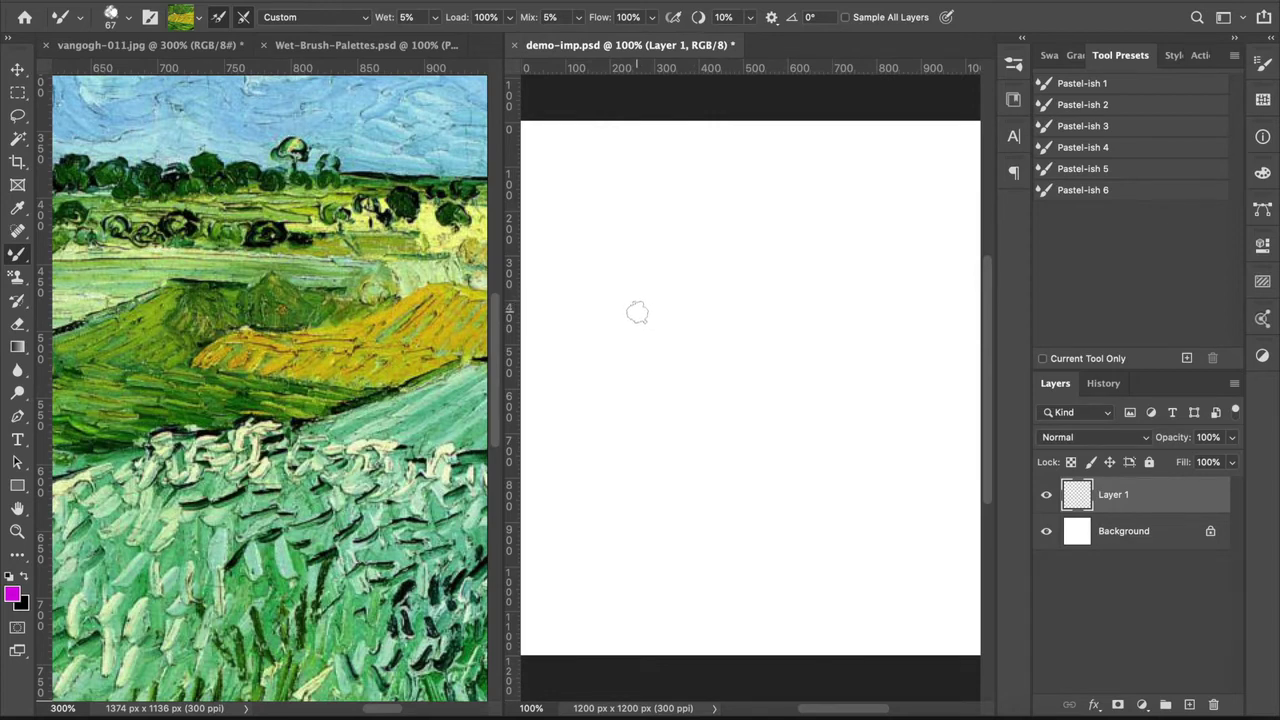
Step: Enlarge the Mixer Brush to 125 px and paint a zigzag test patch with the sampled golden field colors on Layer 1
key(bracketright)
key(bracketright)
key(bracketright)
key(bracketright)
key(bracketright)
click(110, 17)
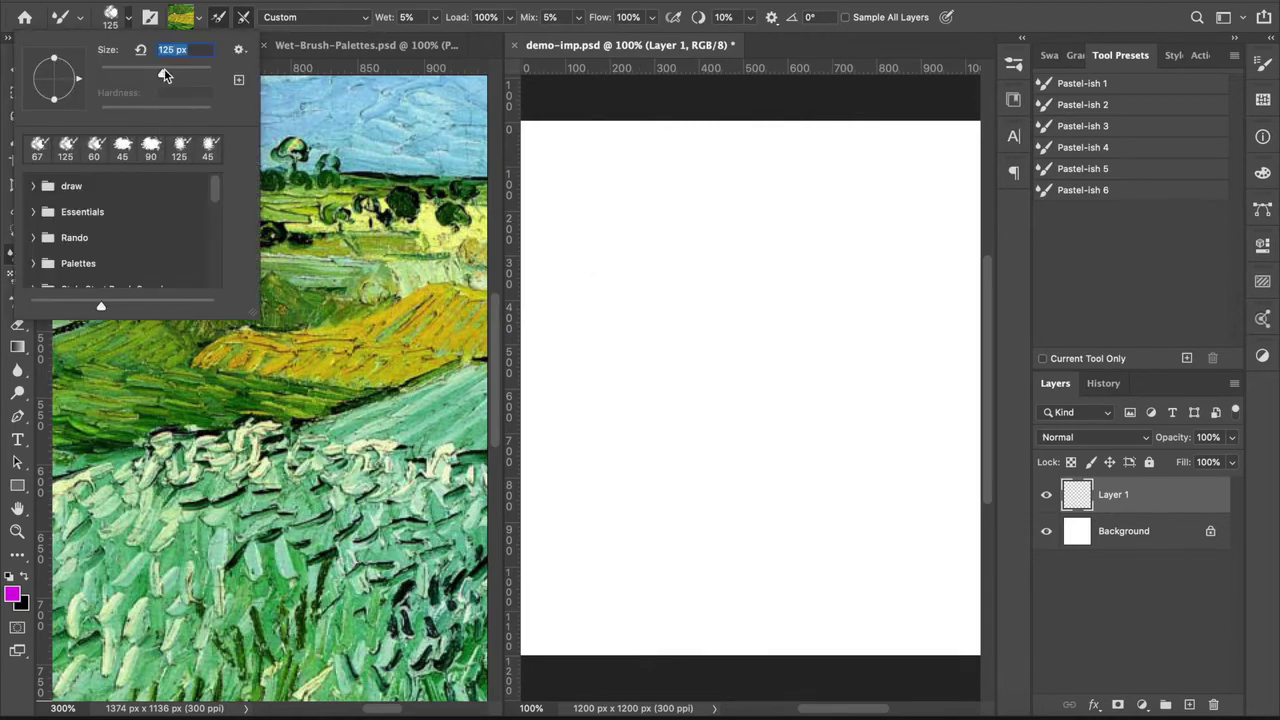
click(311, 5)
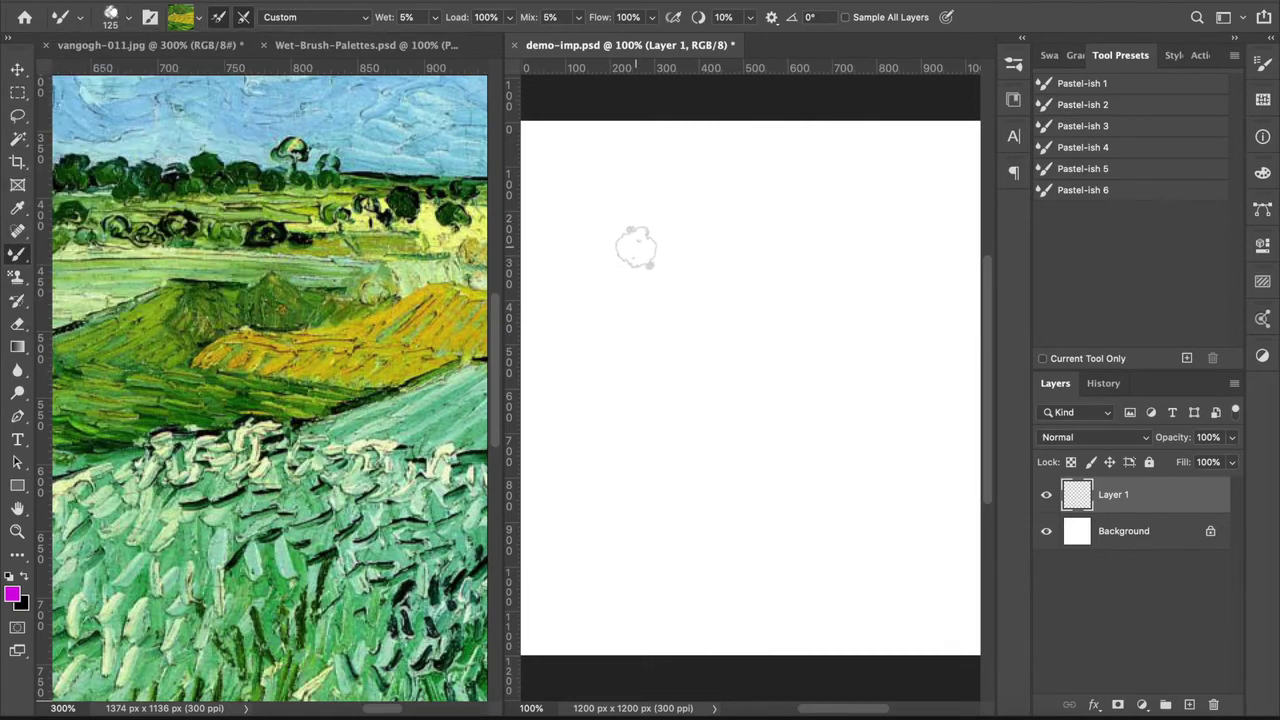
mouse_move(643, 240)
mouse_down()
mouse_move(608, 316)
mouse_move(660, 290)
mouse_move(684, 296)
mouse_move(619, 366)
mouse_move(662, 354)
mouse_move(680, 367)
mouse_move(624, 423)
mouse_move(697, 390)
mouse_move(668, 515)
mouse_up()
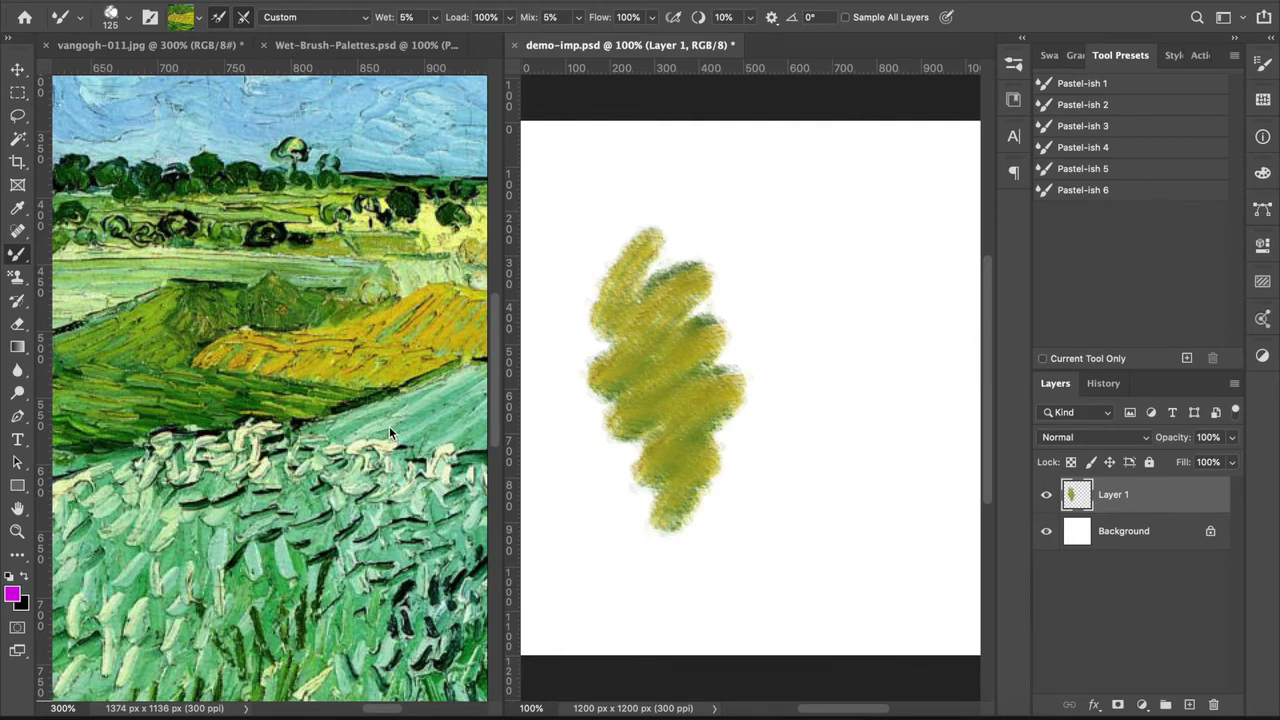
Step: View more of the vangogh-011.jpg painting at 100% and reactivate the Mixer Brush
click(17, 531)
click(213, 358)
alt+click(258, 333)
alt+click(258, 333)
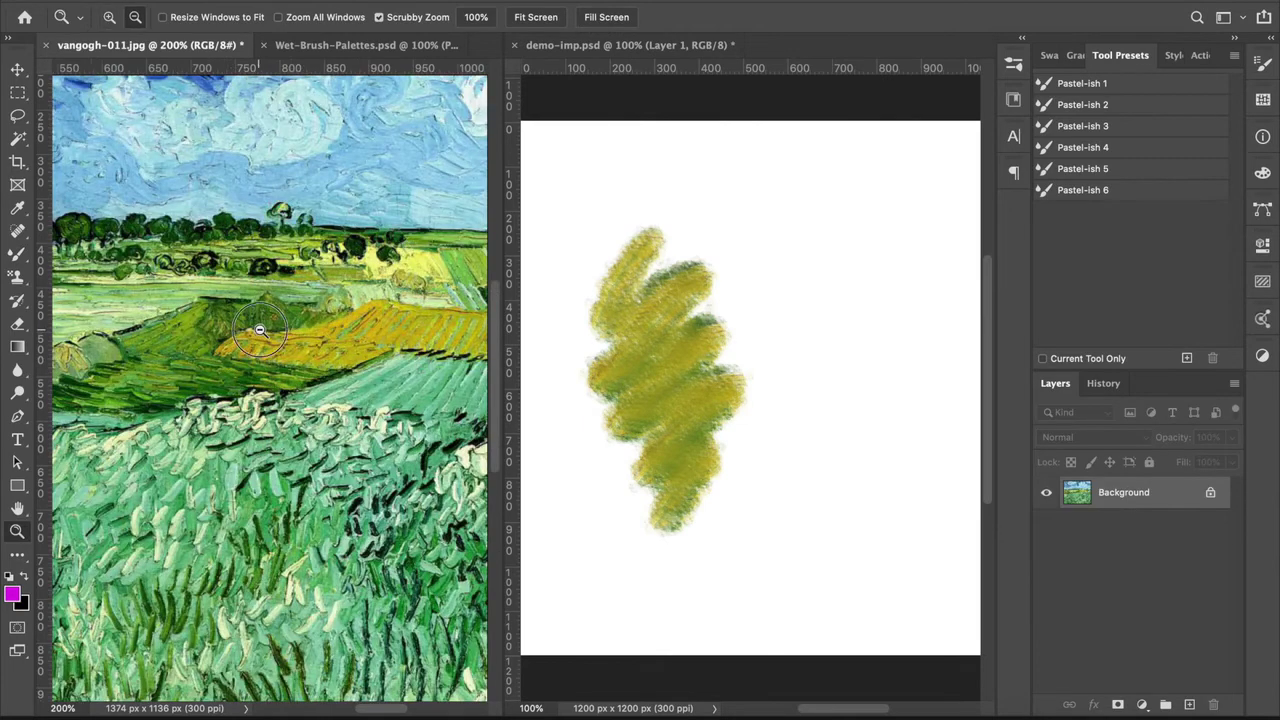
alt+click(259, 331)
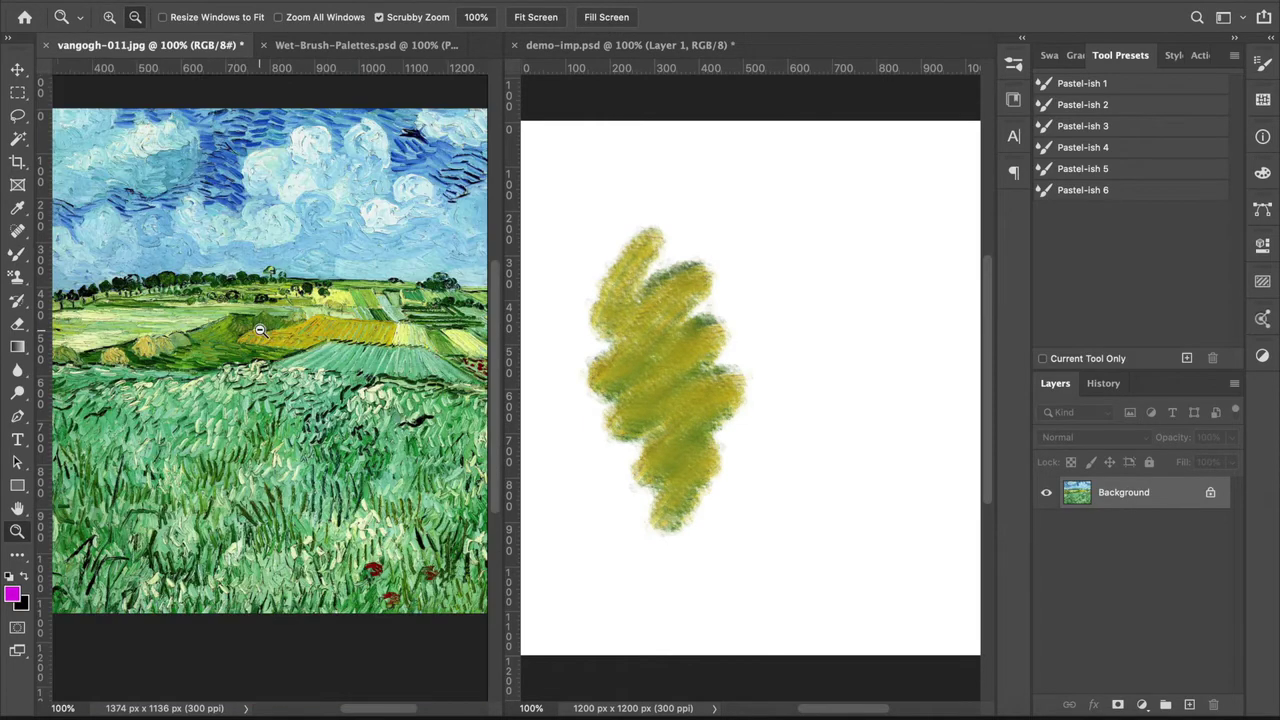
click(15, 258)
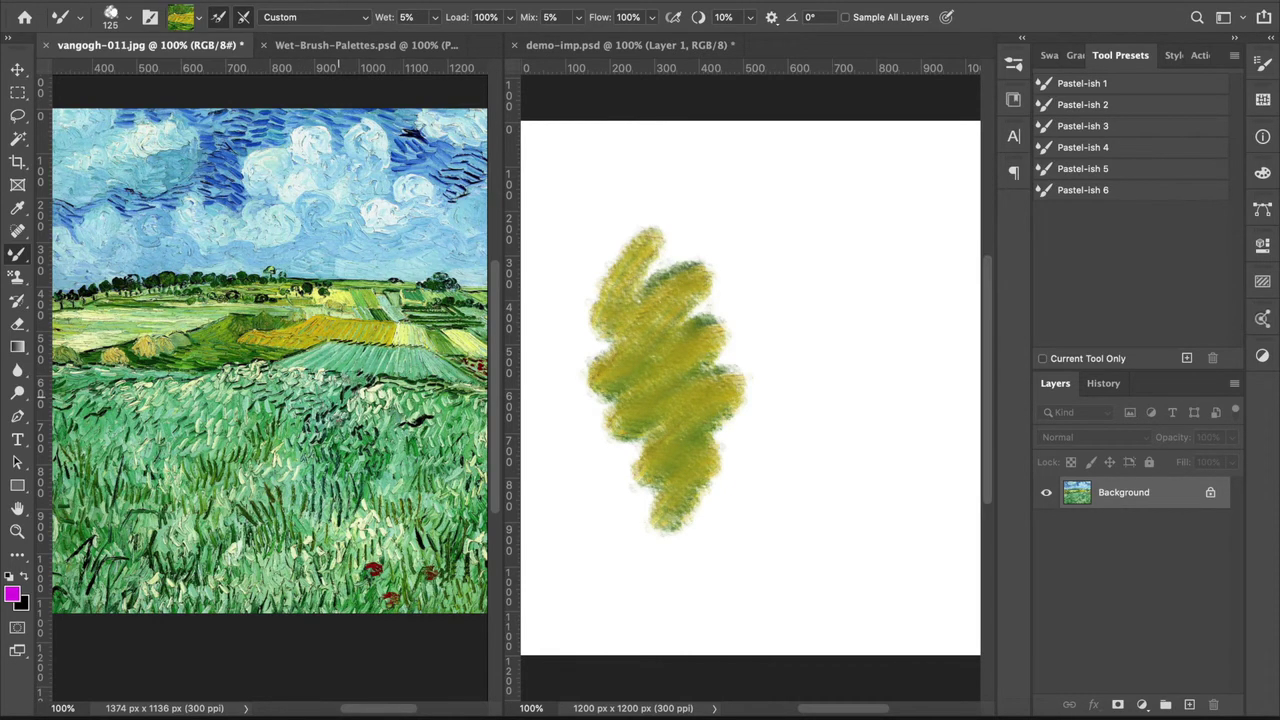
Step: Clear Layer 1 of demo-imp.psd and paint a dense oval patch of olive and gold strokes as a base
click(788, 263)
key(ctrl+z)
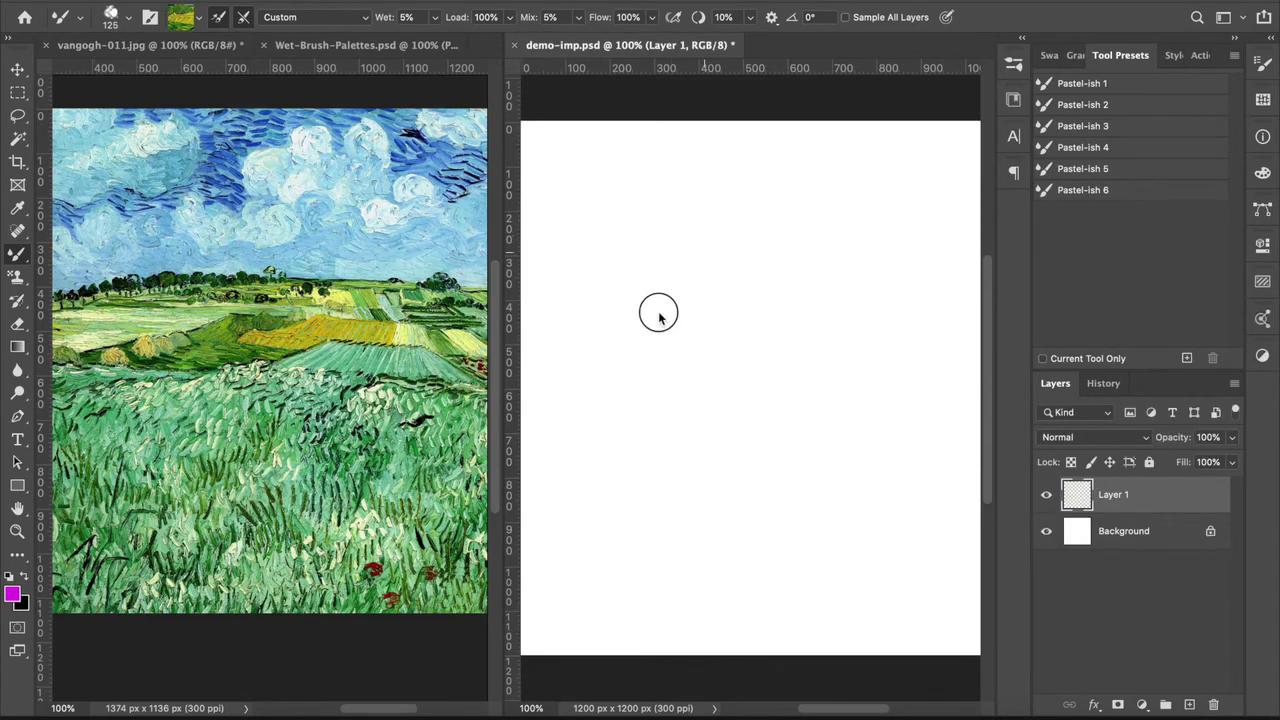
drag(734, 236, 773, 252)
key(ctrl+z)
mouse_move(683, 272)
mouse_down()
mouse_move(645, 318)
mouse_move(660, 389)
mouse_move(703, 380)
mouse_move(686, 443)
mouse_up()
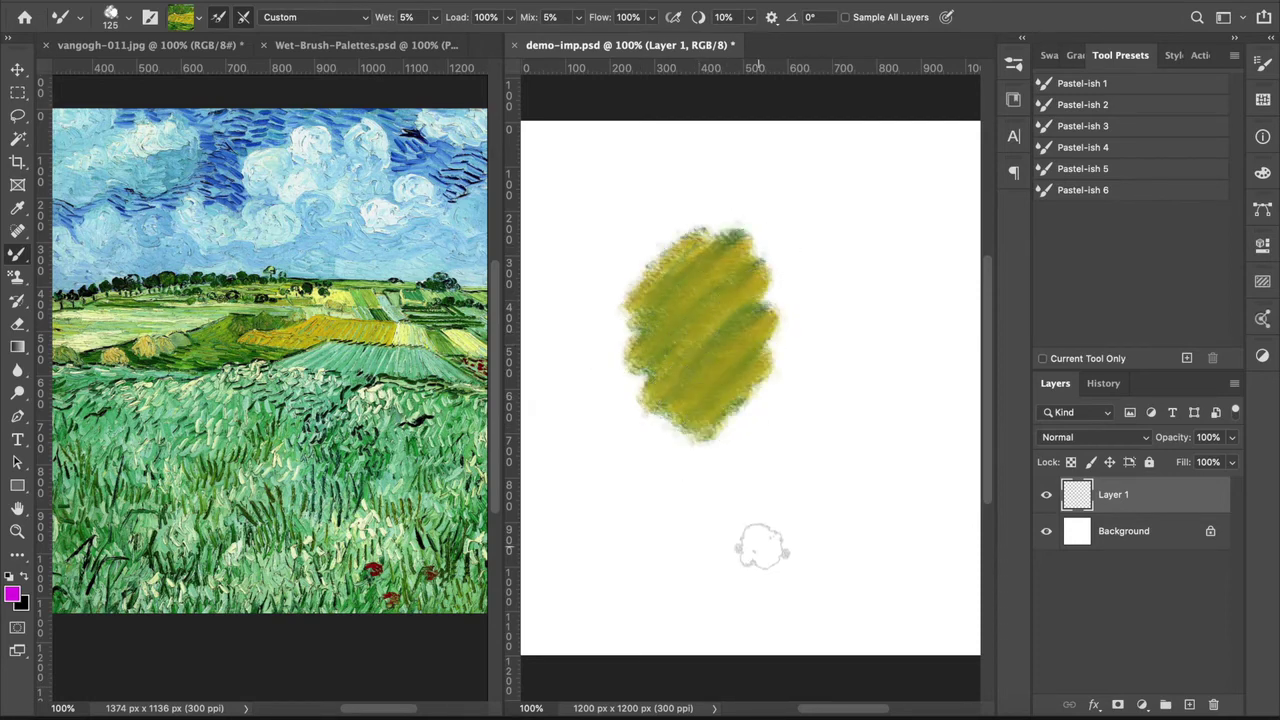
Step: Activate vangogh-011.jpg and select the 60 px Pastel-ish 1 brush in the Pastel-ish-Brush-Sampler 3 group
click(350, 462)
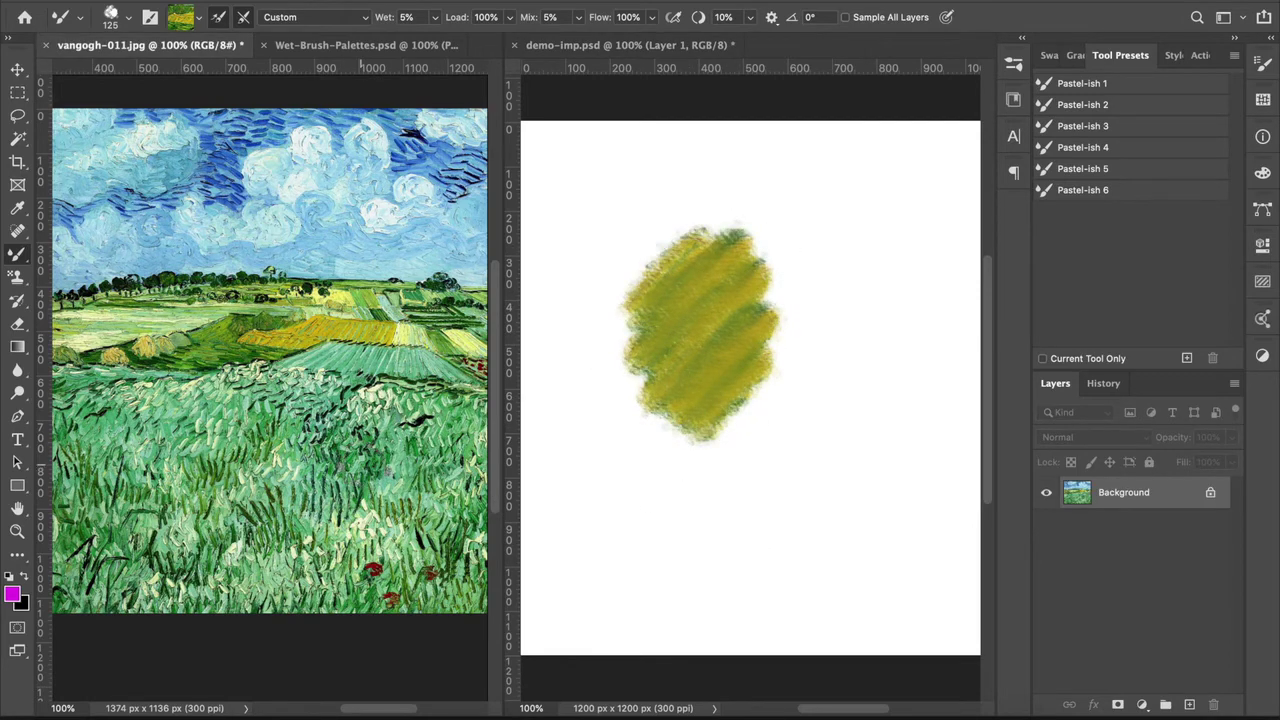
click(1013, 65)
click(912, 480)
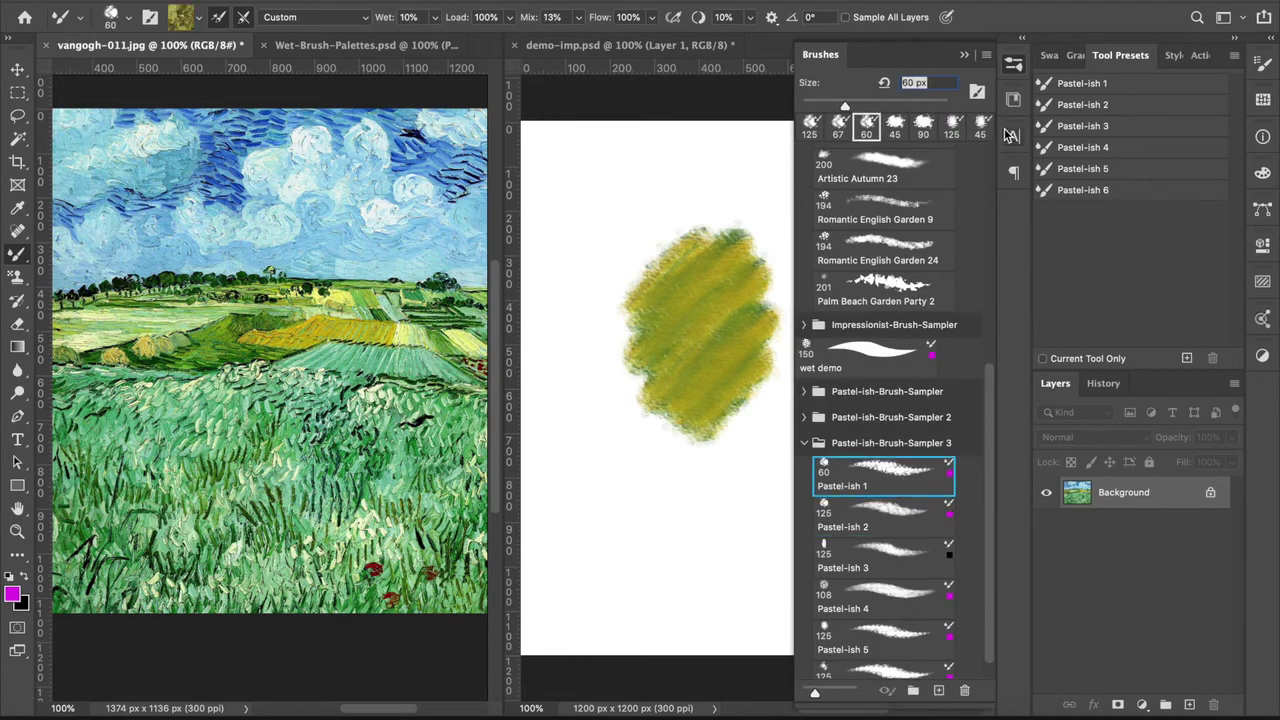
click(1013, 65)
Step: Reduce the brush to 25 px and load it with pale yellows and greens from the light striped field in vangogh-011.jpg
click(17, 531)
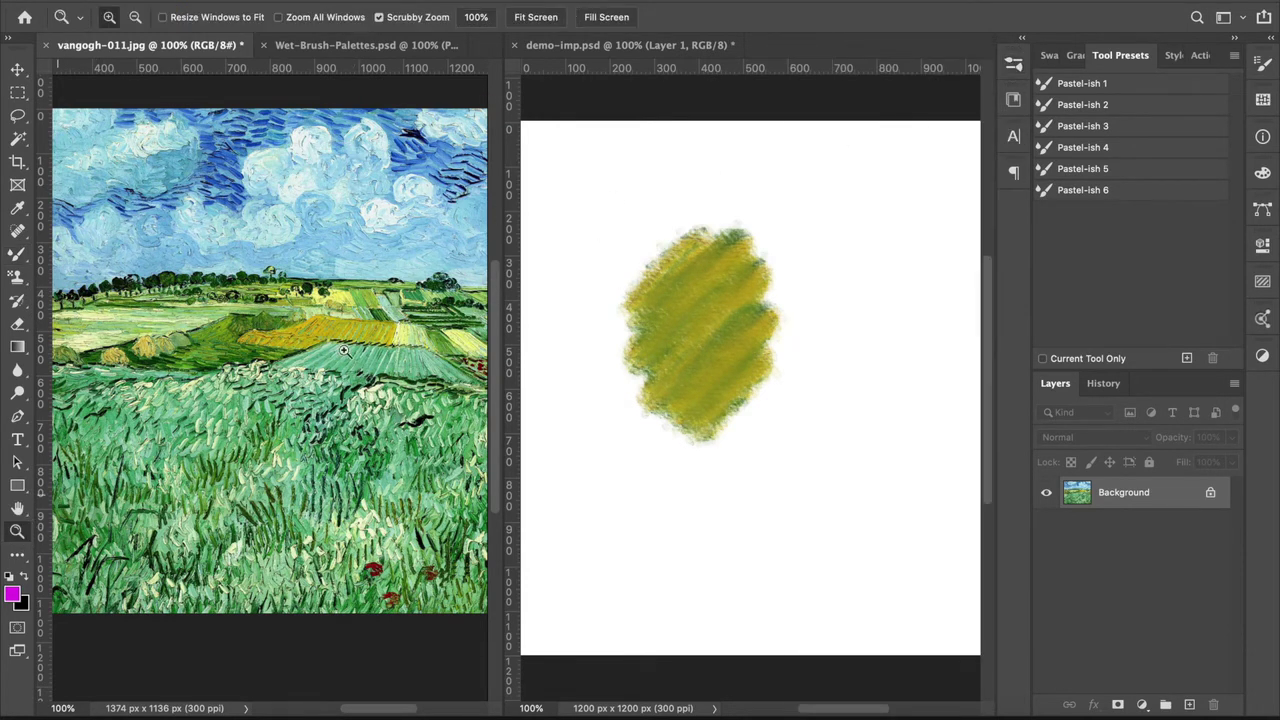
click(425, 350)
click(425, 350)
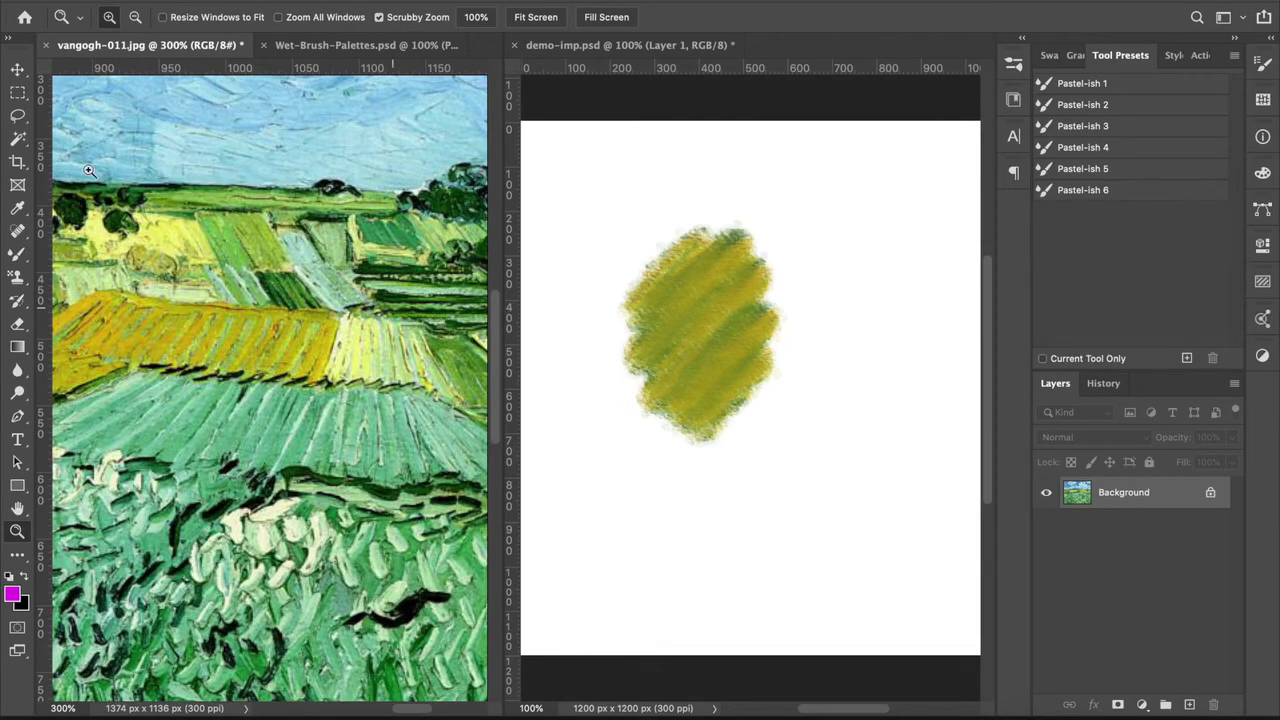
click(17, 256)
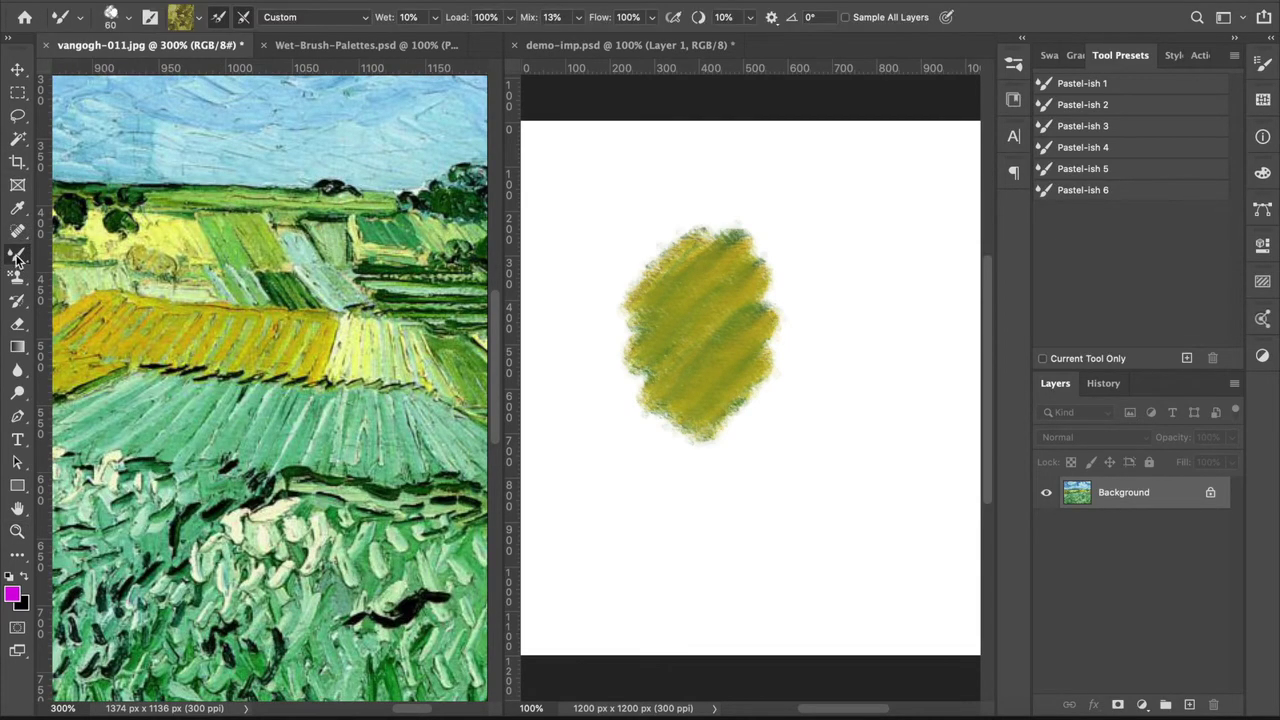
key(bracketleft)
key(bracketleft)
key(bracketleft)
key(bracketleft)
key(bracketleft)
key(bracketleft)
alt+click(368, 348)
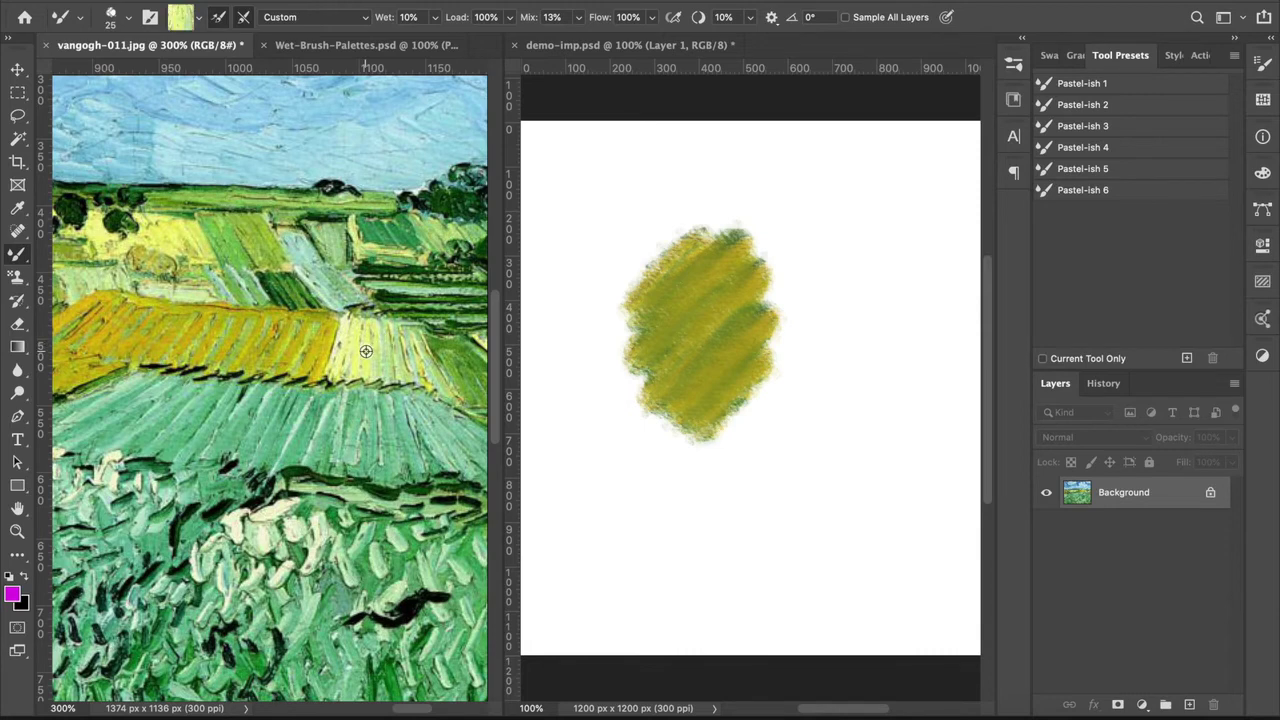
Step: Enlarge the brush to 80 px and paint the pale yellow-green over the base patch on Layer 1 of demo-imp.psd
click(567, 45)
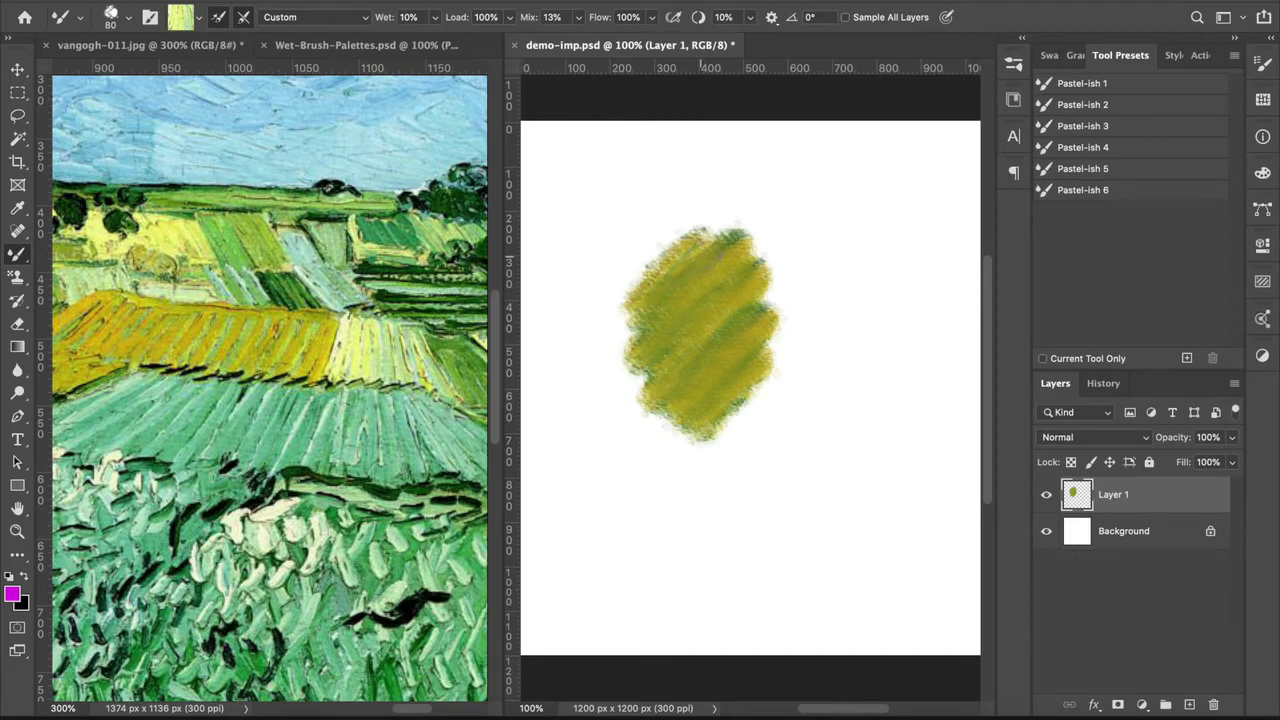
mouse_move(700, 259)
mouse_down()
mouse_move(700, 243)
mouse_move(651, 323)
mouse_move(683, 293)
mouse_move(723, 343)
mouse_move(728, 412)
mouse_up()
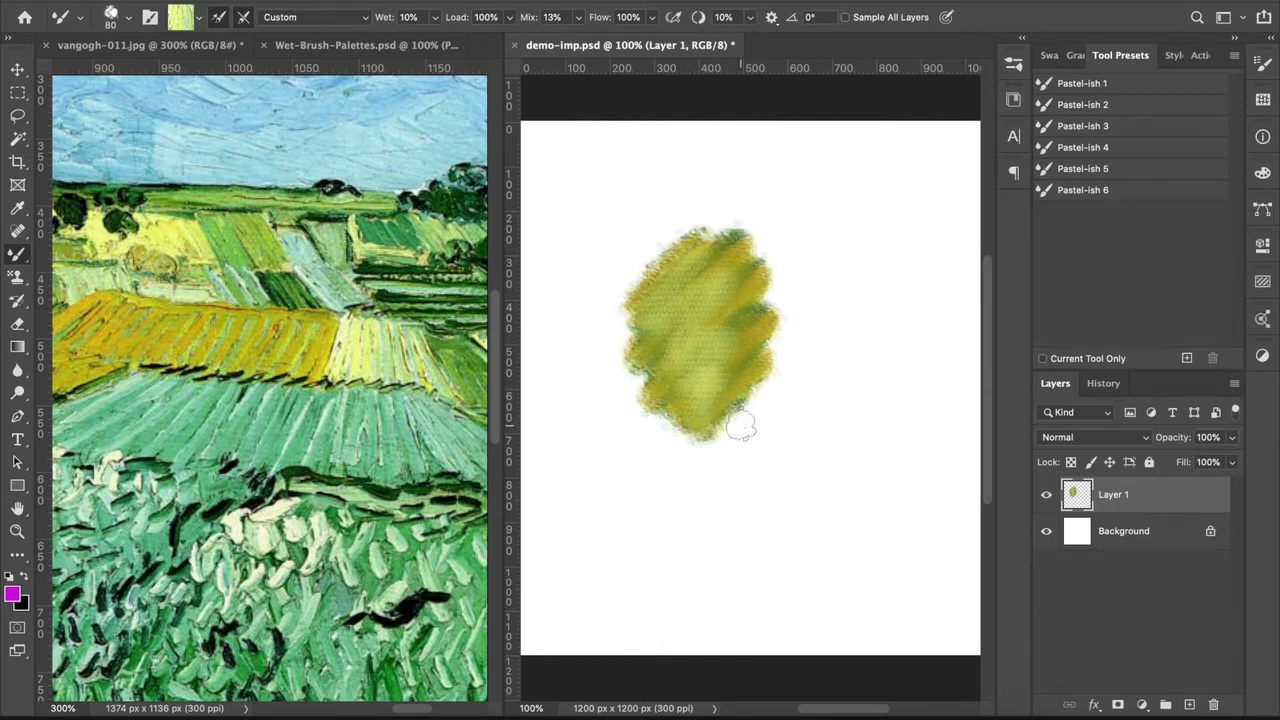
mouse_move(677, 271)
mouse_down()
mouse_move(661, 298)
mouse_move(689, 264)
mouse_move(665, 317)
mouse_move(684, 315)
mouse_move(692, 362)
mouse_move(666, 279)
mouse_move(663, 337)
mouse_up()
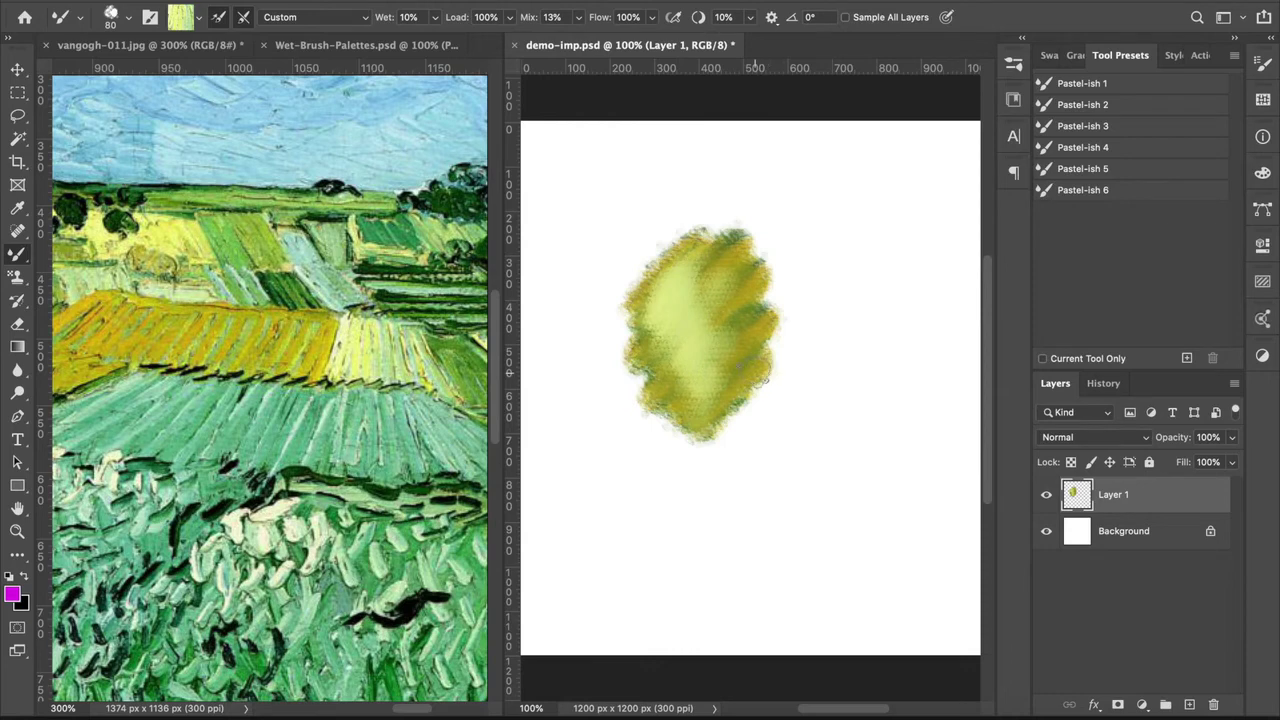
Step: Step back through the document history to before the pale yellow-green strokes on the base patch
click(1103, 383)
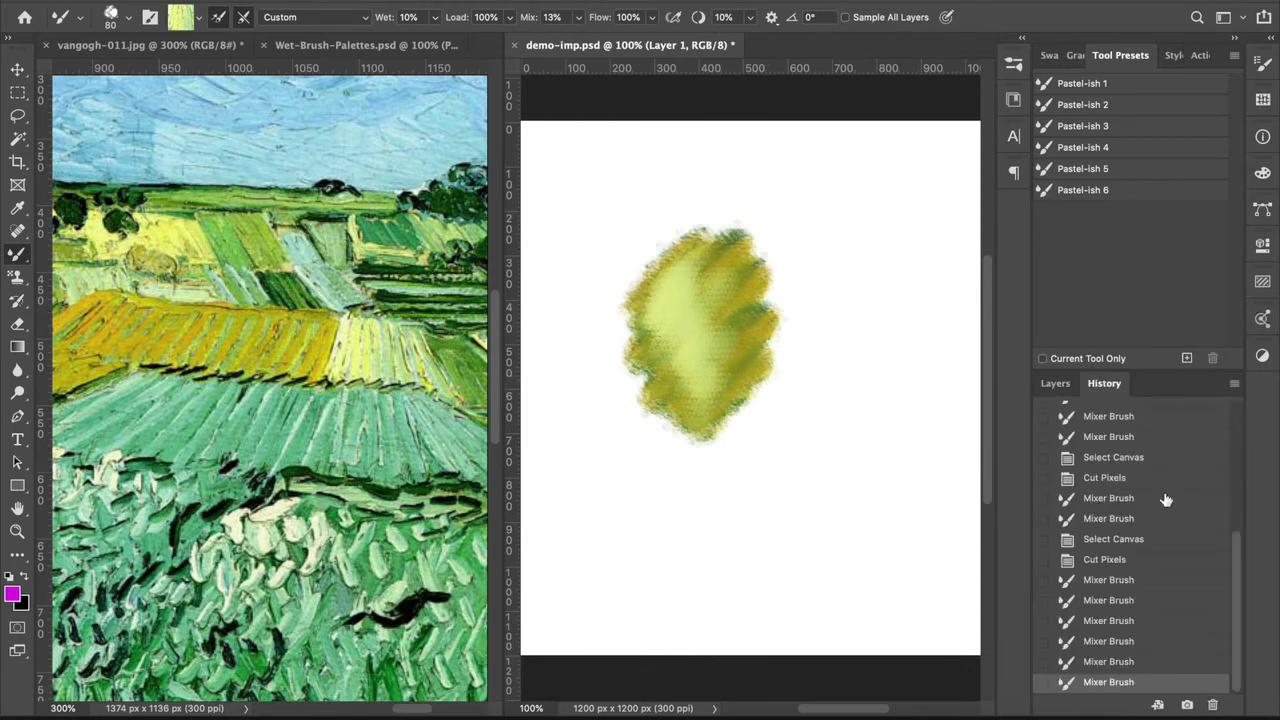
click(1108, 568)
click(1114, 601)
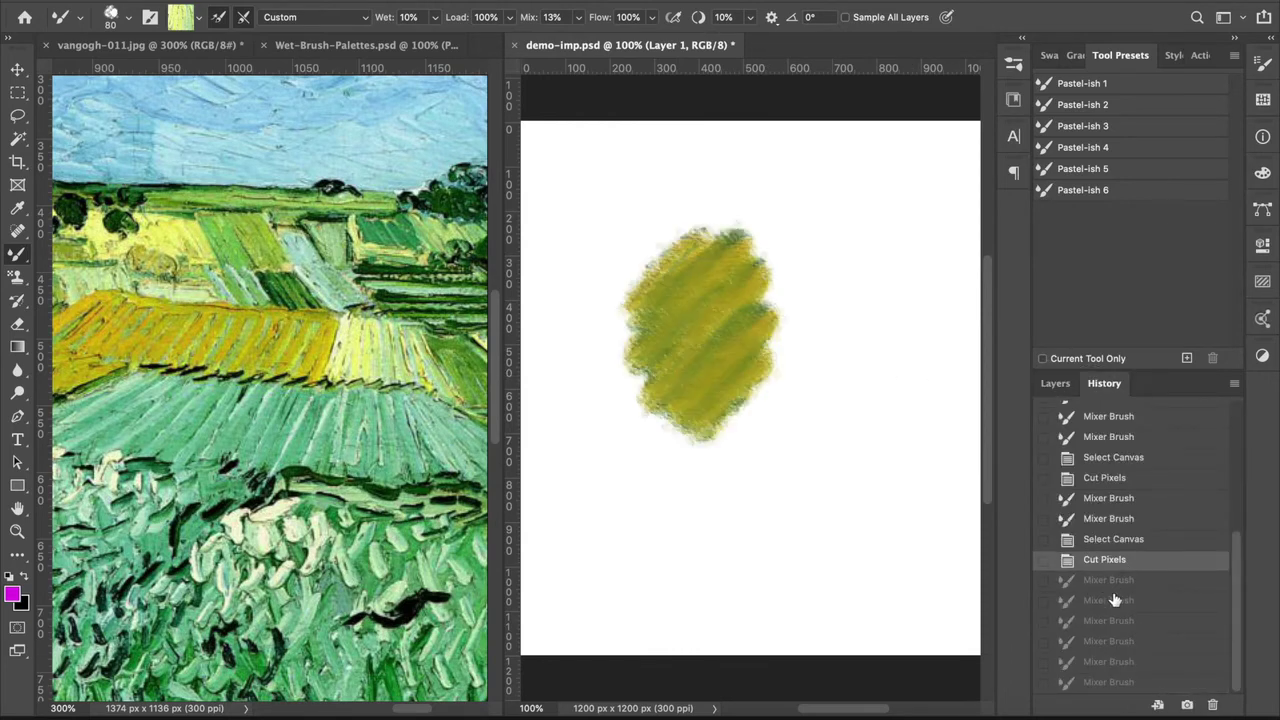
click(1112, 626)
click(1110, 602)
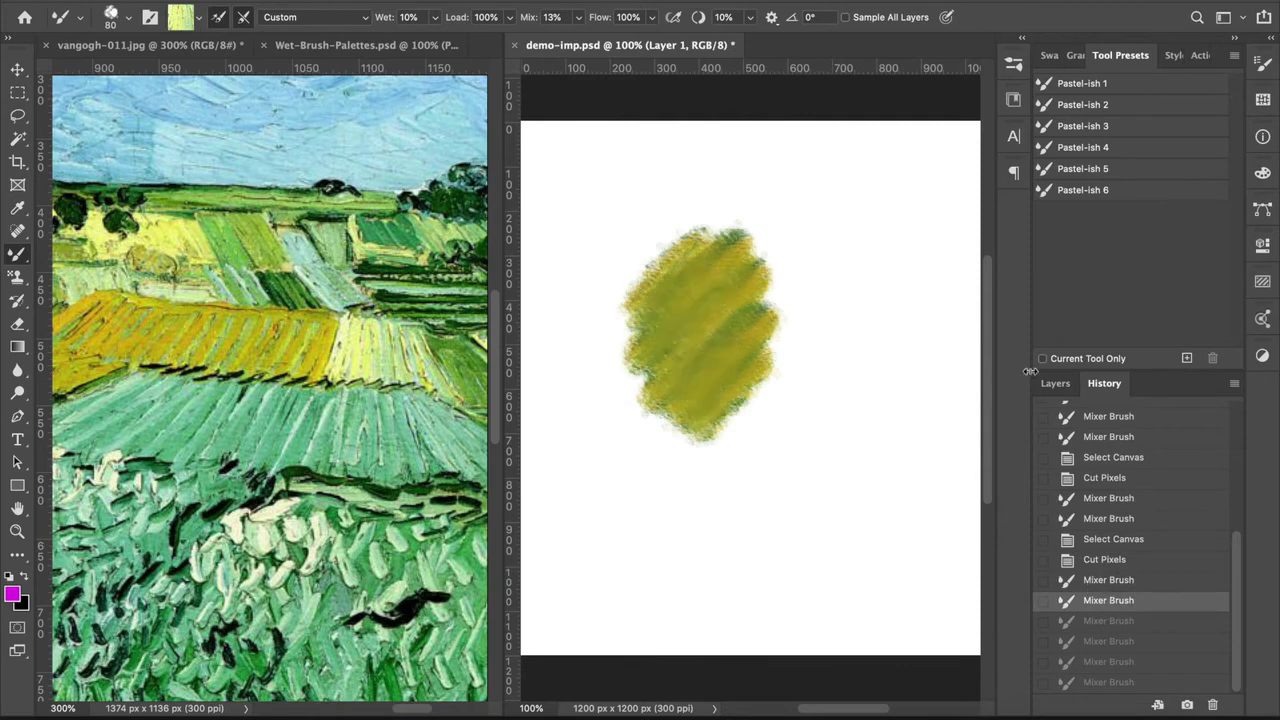
Step: Add a new layer above Layer 1, paint two pale yellow highlight strokes on it, and delete that layer
click(1055, 384)
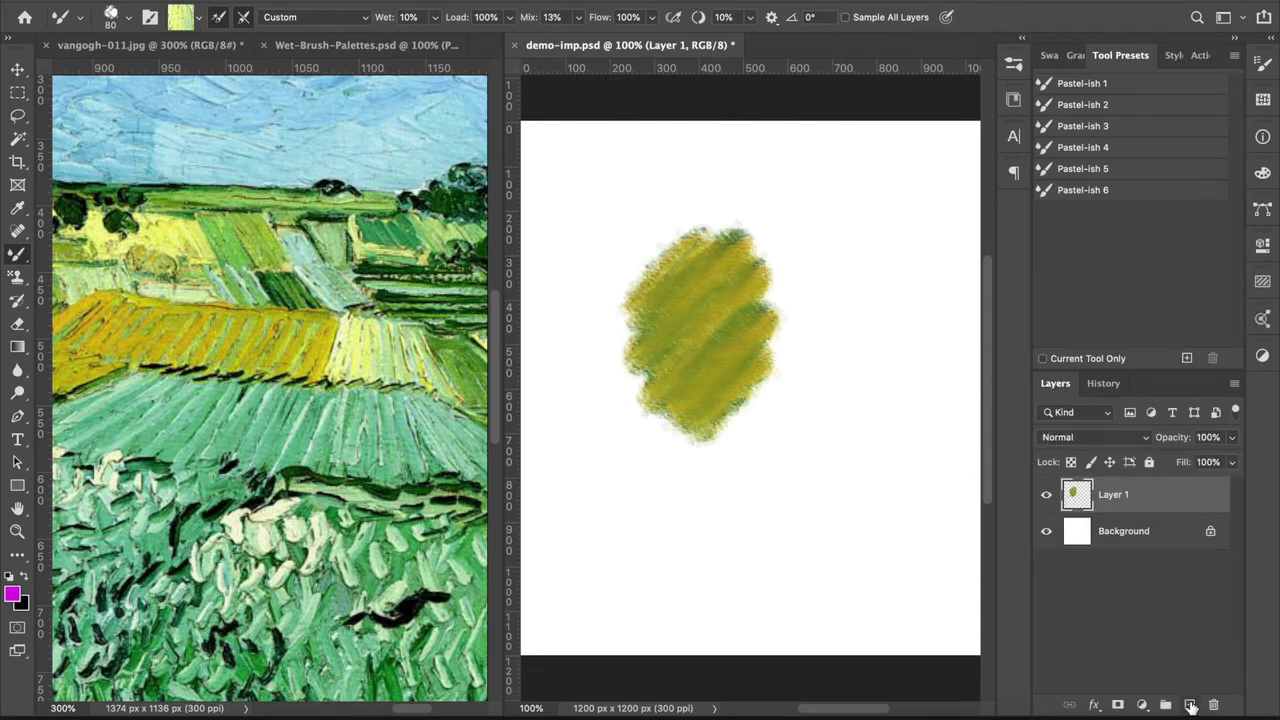
click(1189, 705)
mouse_move(697, 245)
mouse_down()
mouse_move(665, 275)
mouse_move(650, 335)
mouse_up()
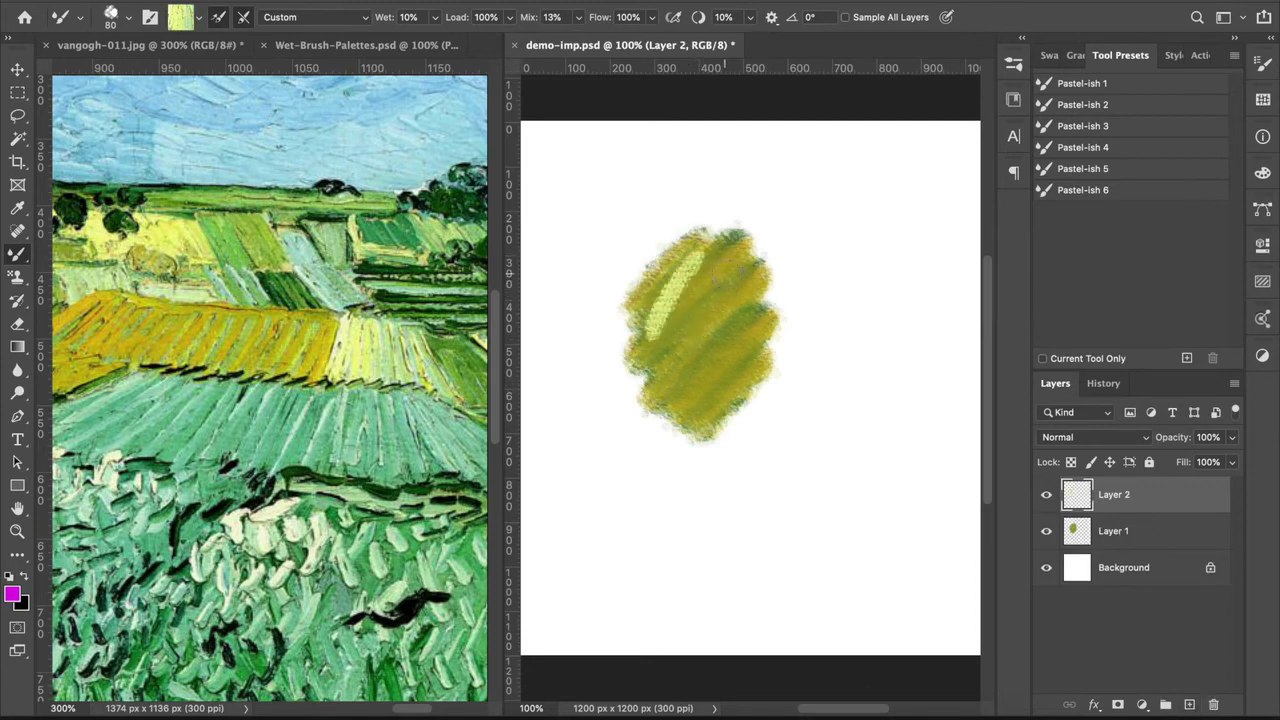
drag(716, 285, 666, 345)
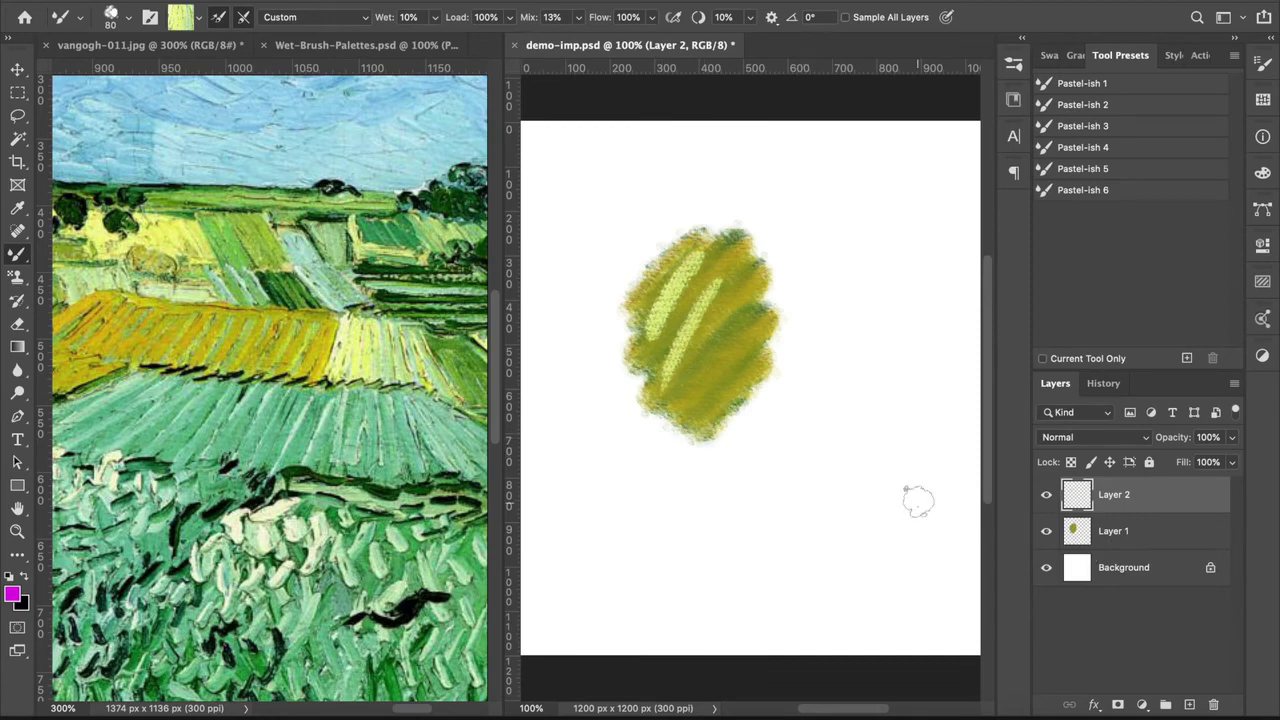
key(Delete)
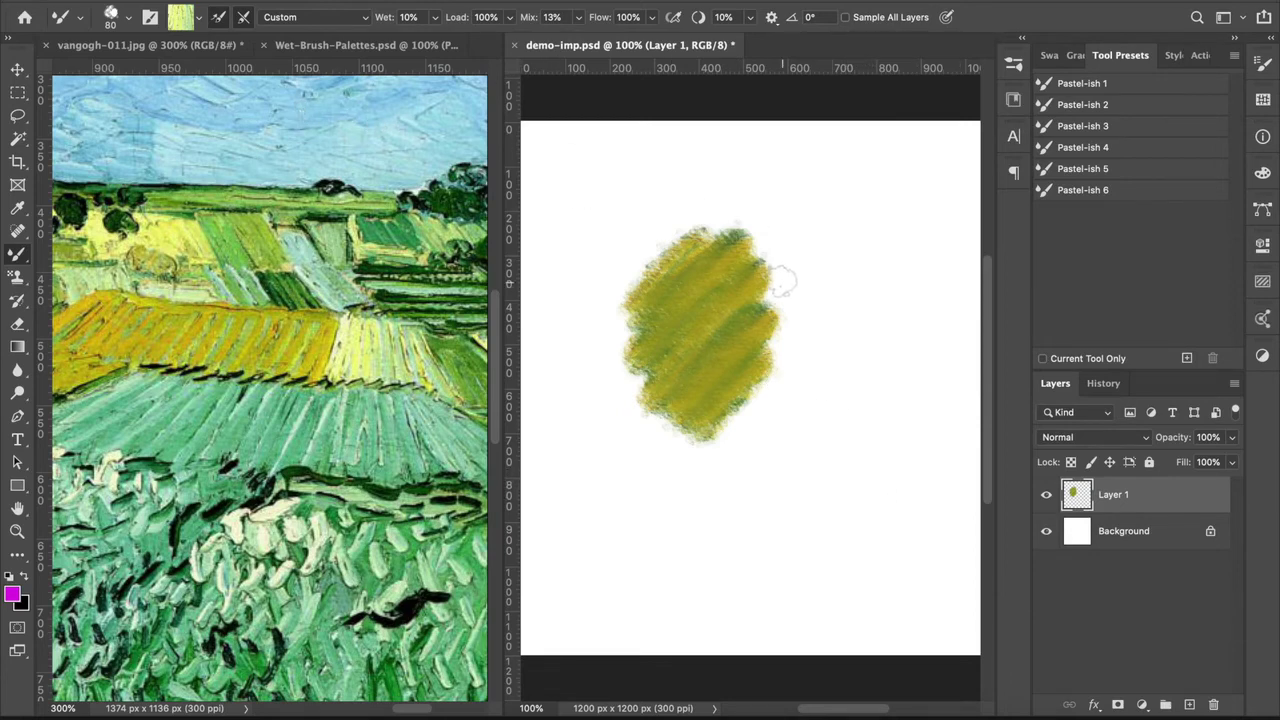
Step: Apply the Dry, Heavy Load mixer preset and paint four curved pale yellow strokes over the patch on Layer 1
click(365, 18)
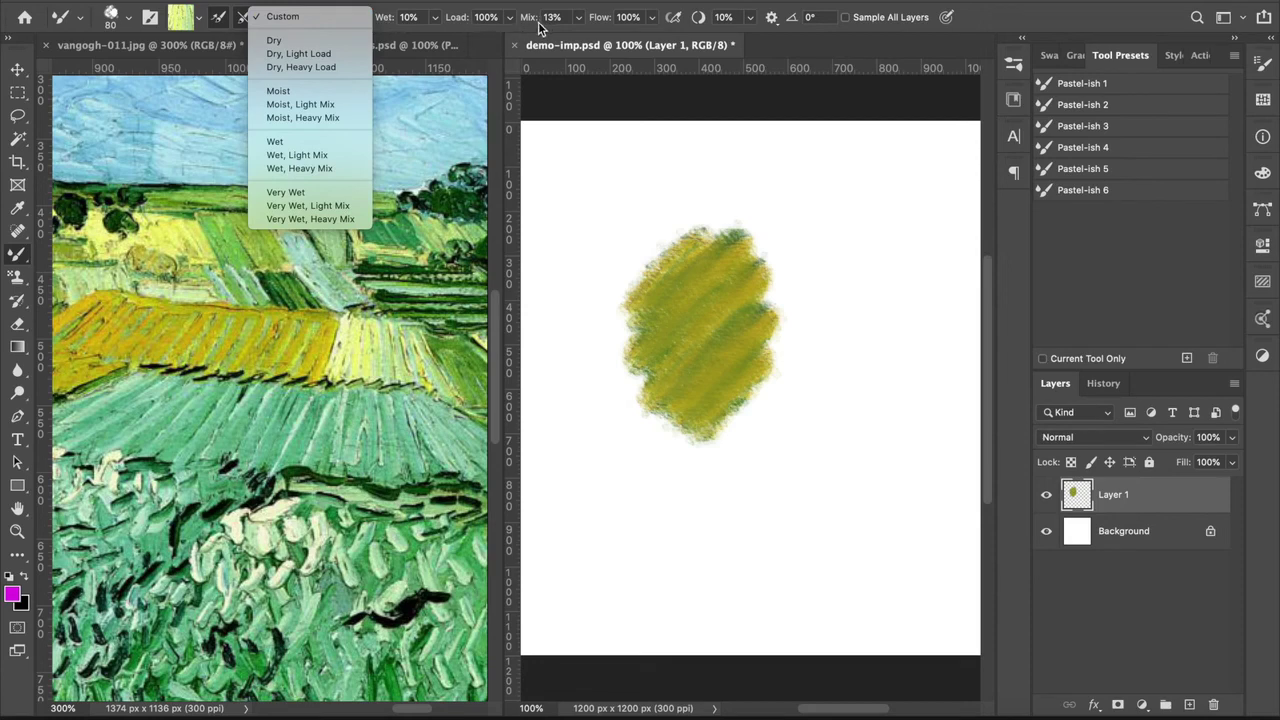
click(305, 67)
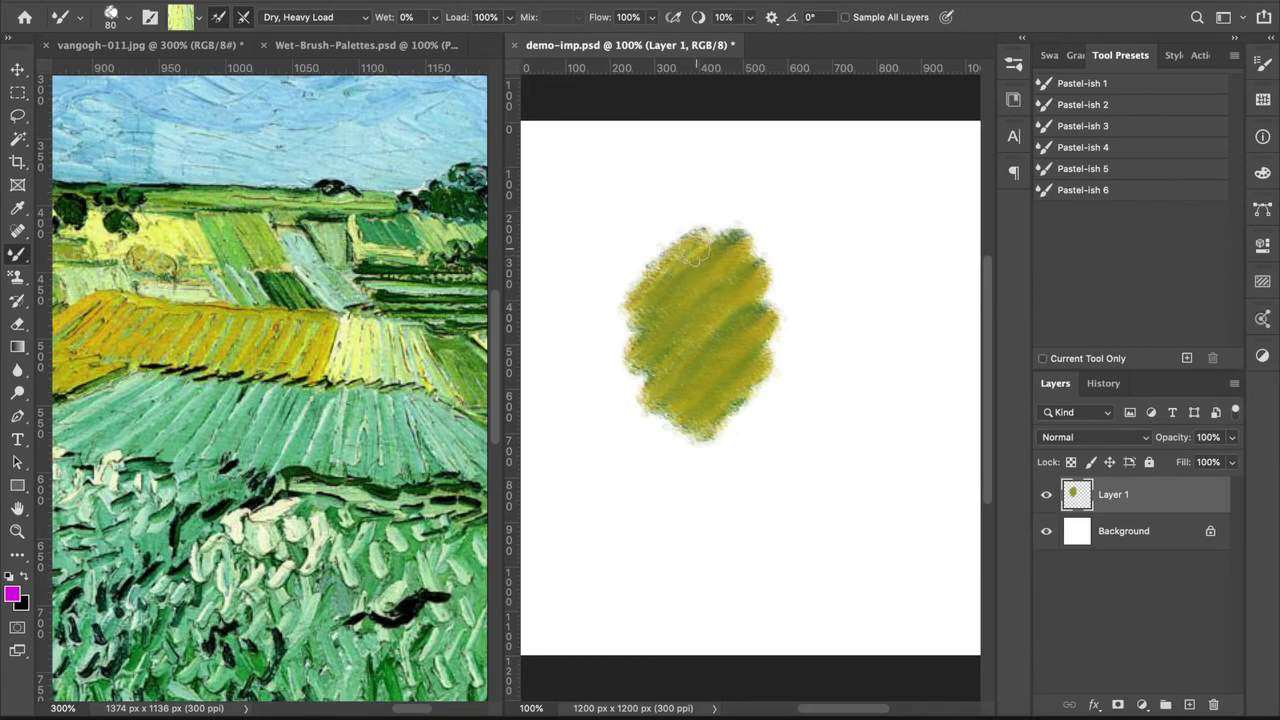
drag(697, 242, 650, 338)
drag(716, 262, 663, 357)
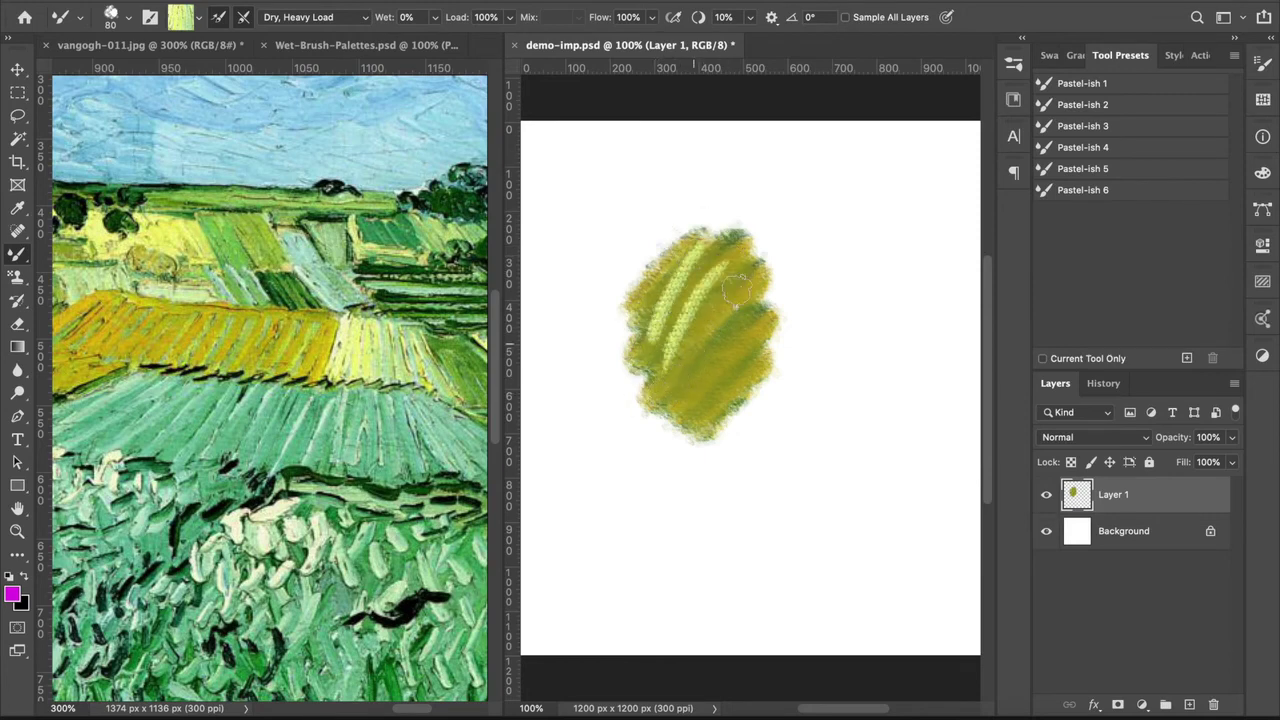
drag(738, 290, 680, 405)
drag(745, 320, 710, 415)
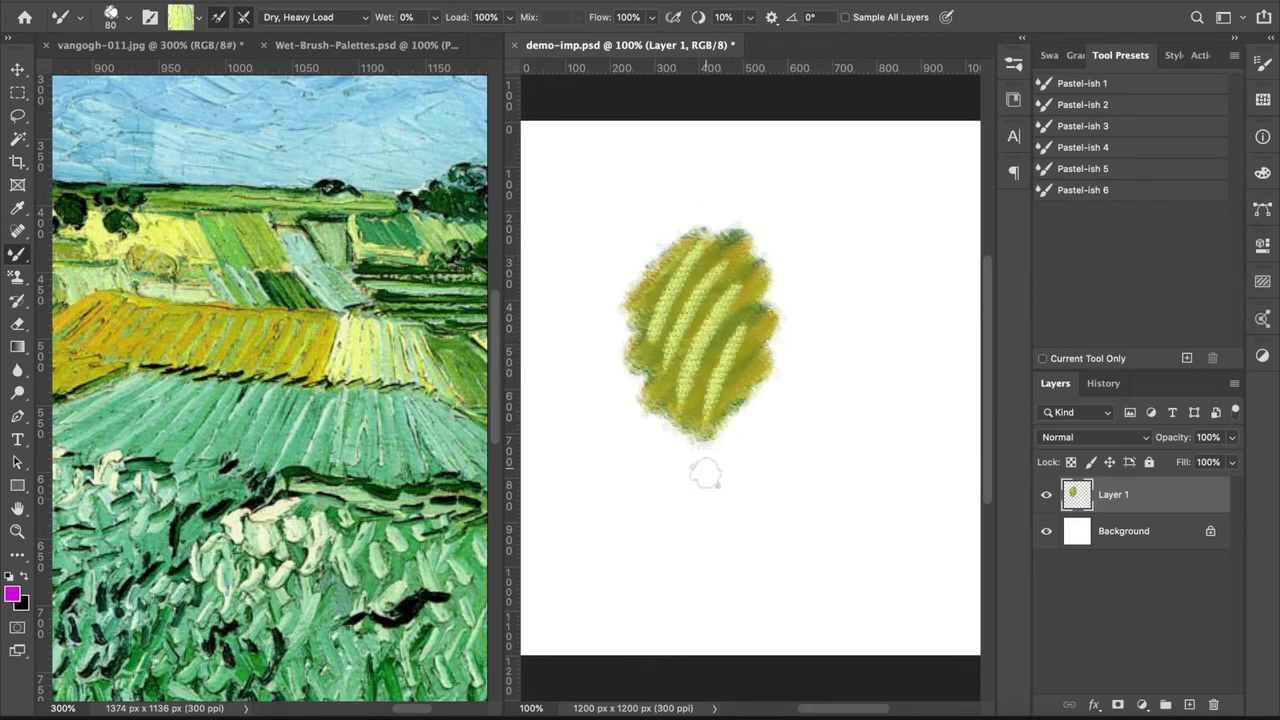
Step: Select the 125 px Pastel-ish 2 brush and paint zigzag strokes over one side of the patch, blending the yellow strokes
click(1014, 66)
click(888, 522)
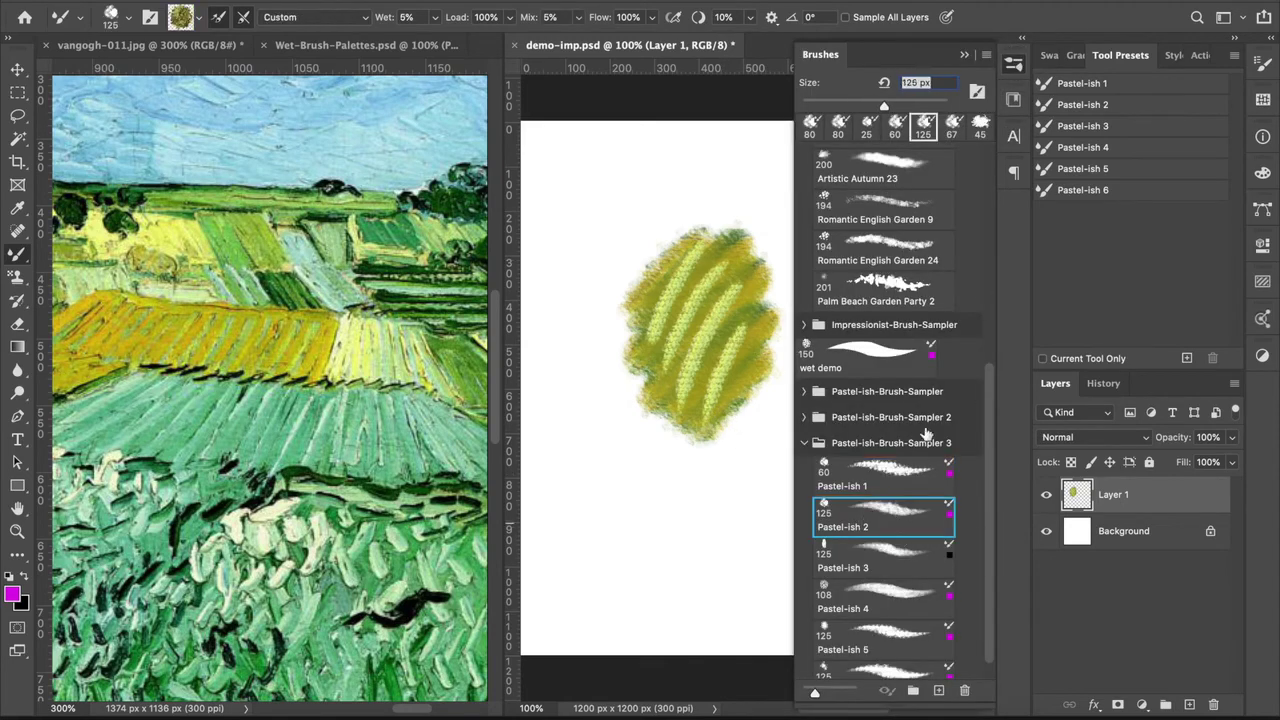
click(1014, 66)
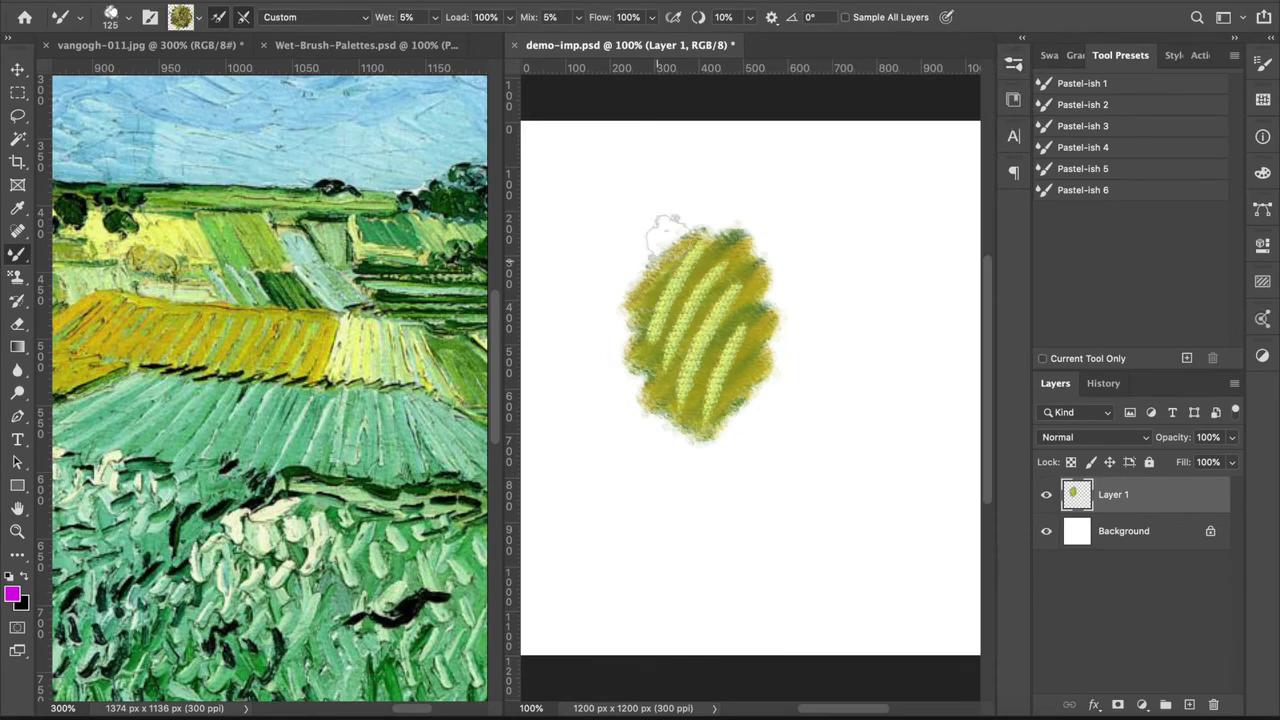
mouse_move(672, 238)
mouse_down()
mouse_move(621, 330)
mouse_move(657, 292)
mouse_move(639, 340)
mouse_move(683, 295)
mouse_move(646, 382)
mouse_move(670, 372)
mouse_move(697, 395)
mouse_move(686, 434)
mouse_move(656, 285)
mouse_move(641, 345)
mouse_move(644, 366)
mouse_move(673, 327)
mouse_move(657, 400)
mouse_move(685, 398)
mouse_move(692, 430)
mouse_up()
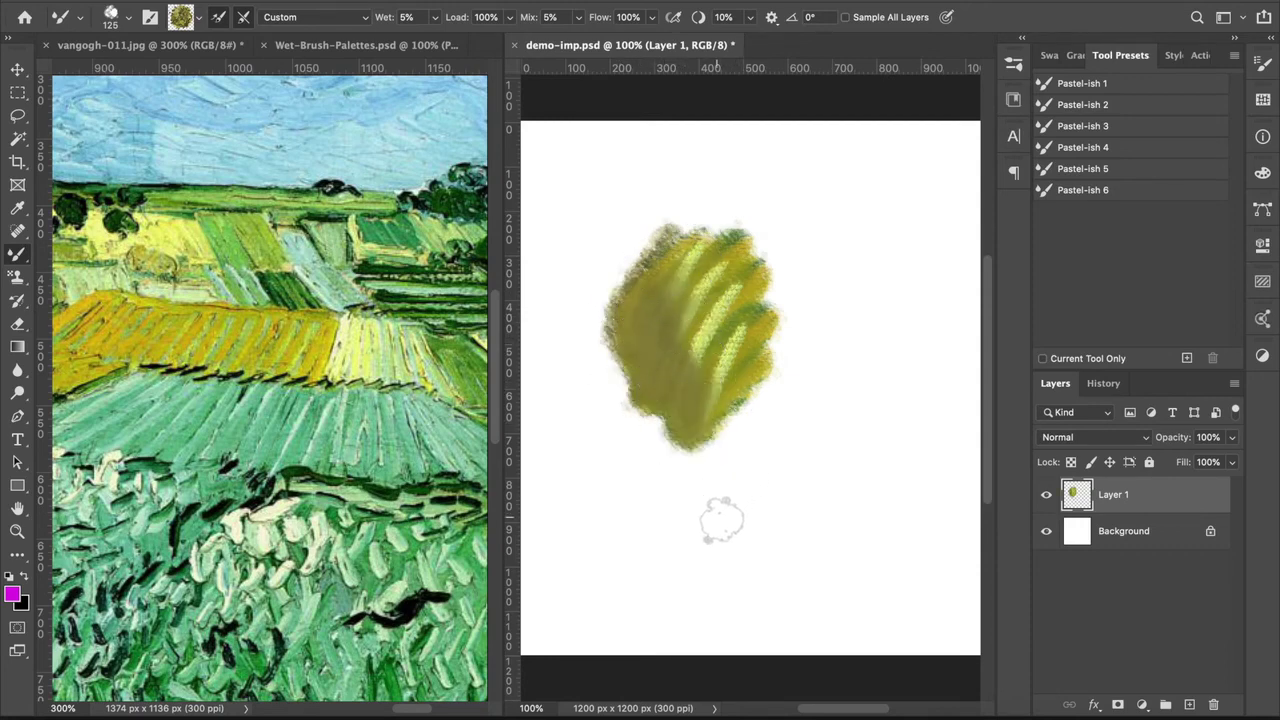
Step: Set the Pastel-ish 2 brush to the Dry, Heavy Load preset and clear Layer 1
click(330, 17)
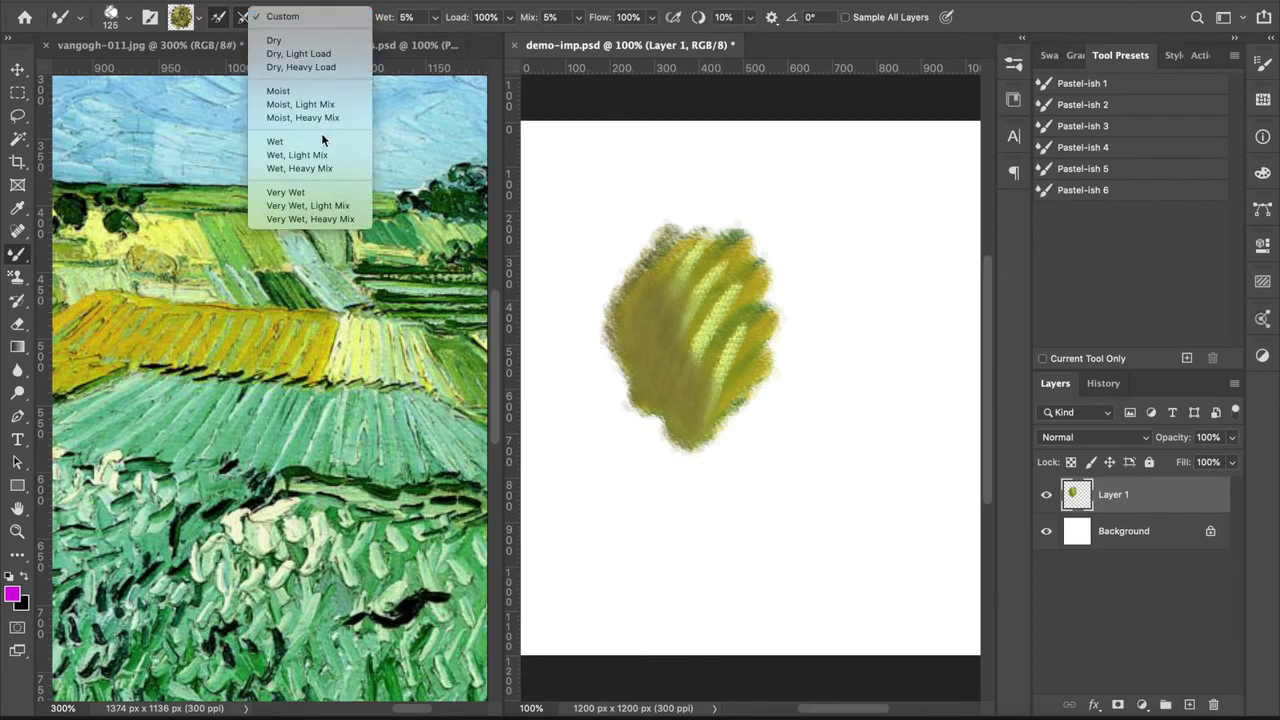
click(301, 67)
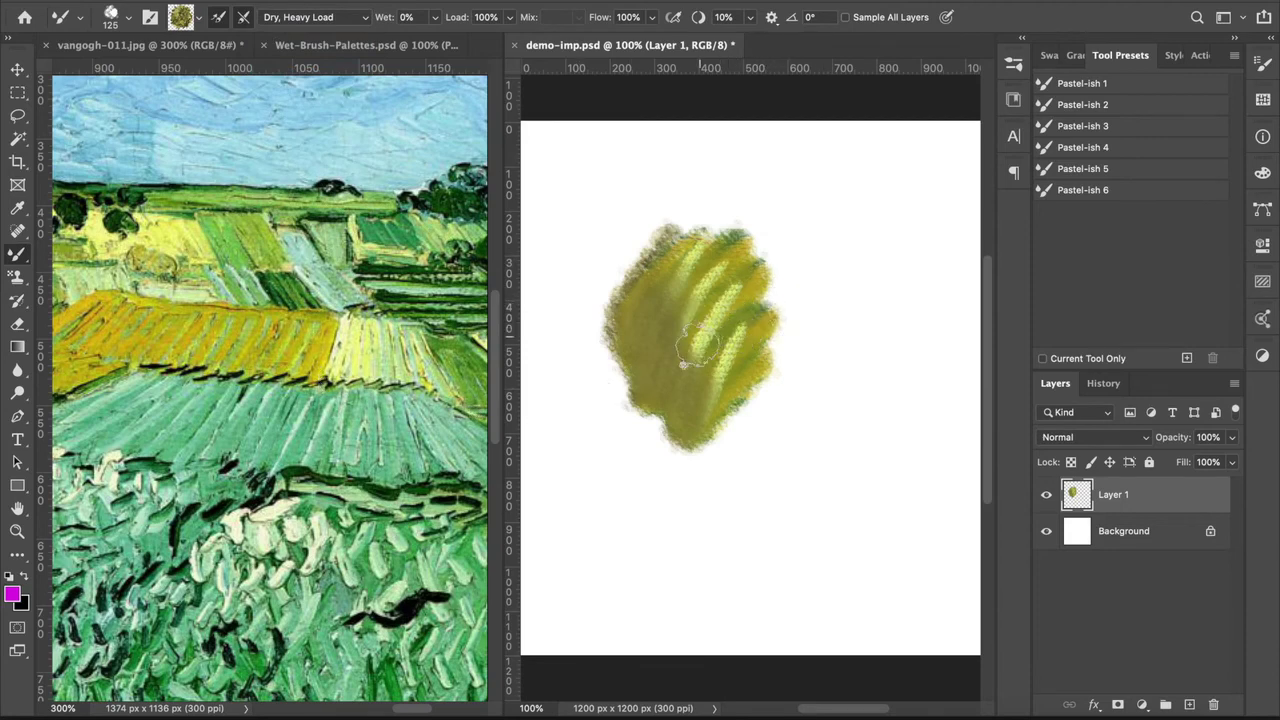
key(Delete)
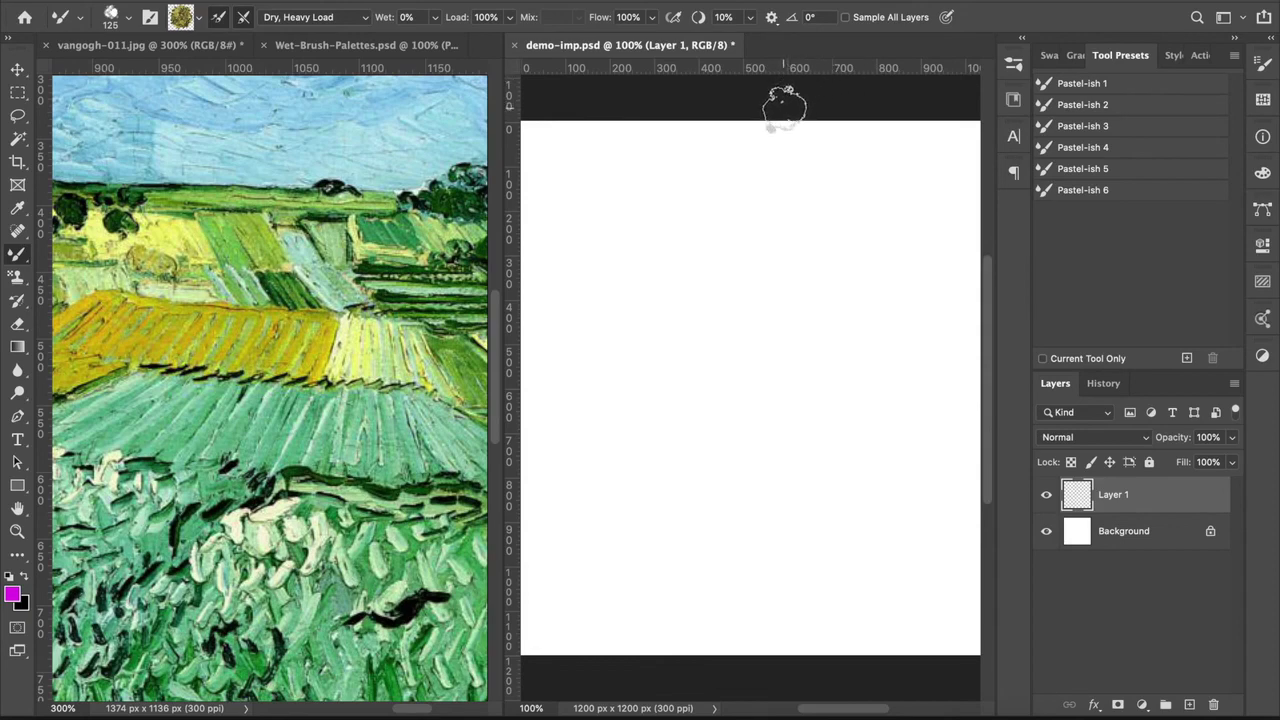
Step: Browse the remaining brushes of the Pastel-ish-Brush-Sampler 3 group
click(1013, 65)
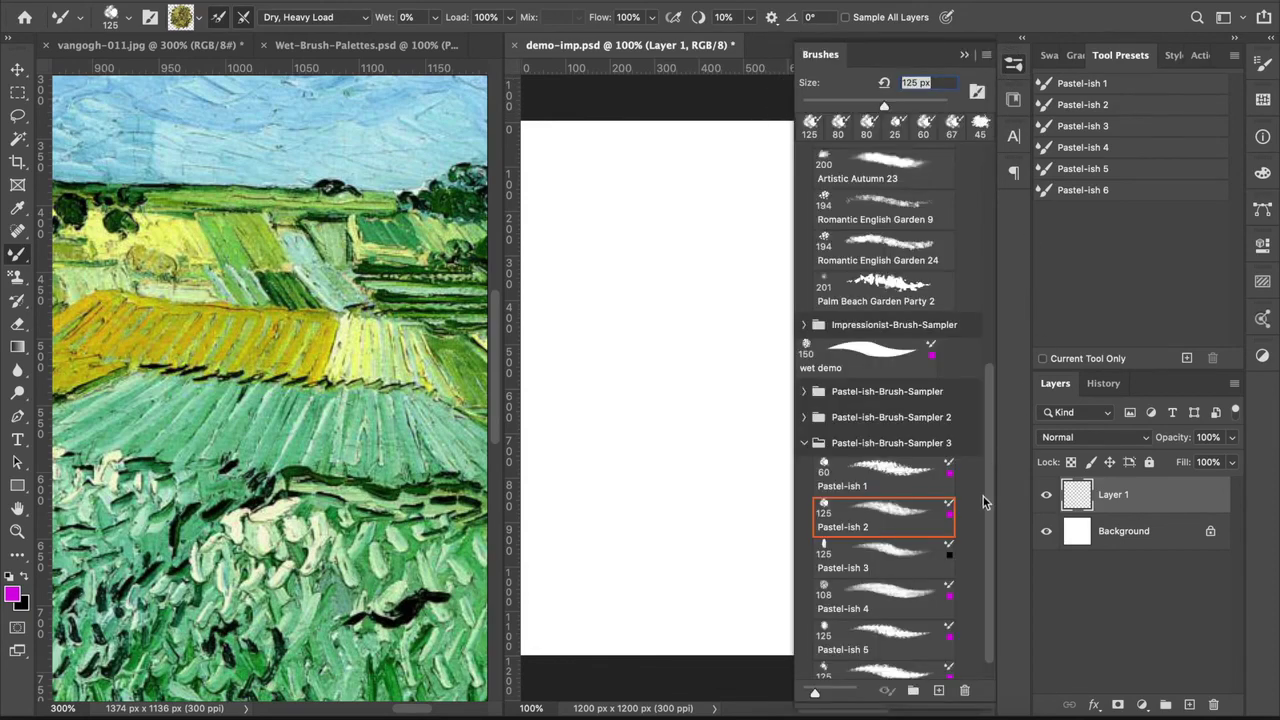
scroll(990, 510, down, 2)
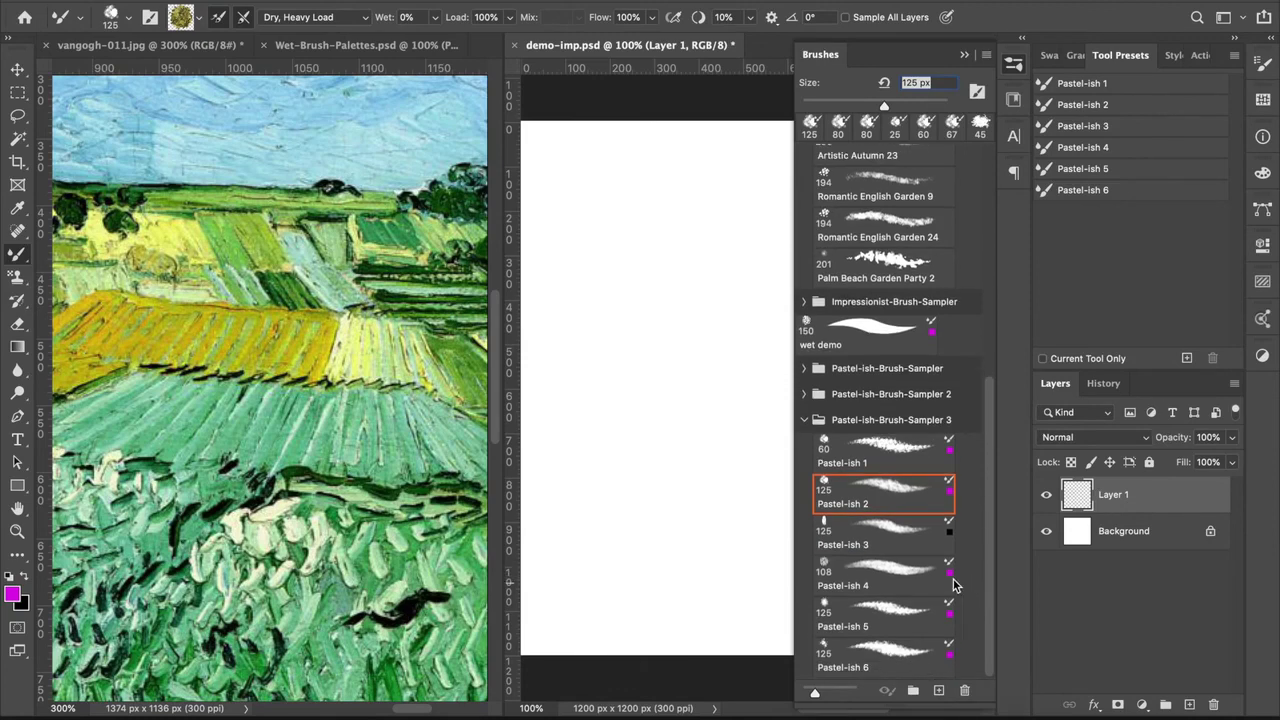